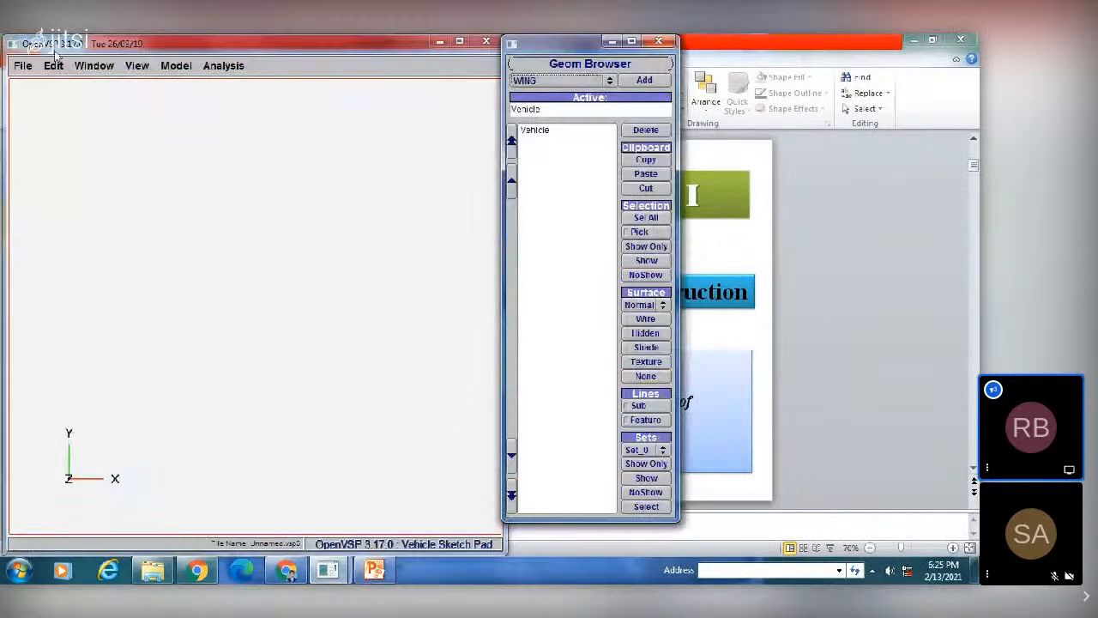
- Add a WING component to the vehicle and orbit the model to show the whole wing in 3D
click(546, 82)
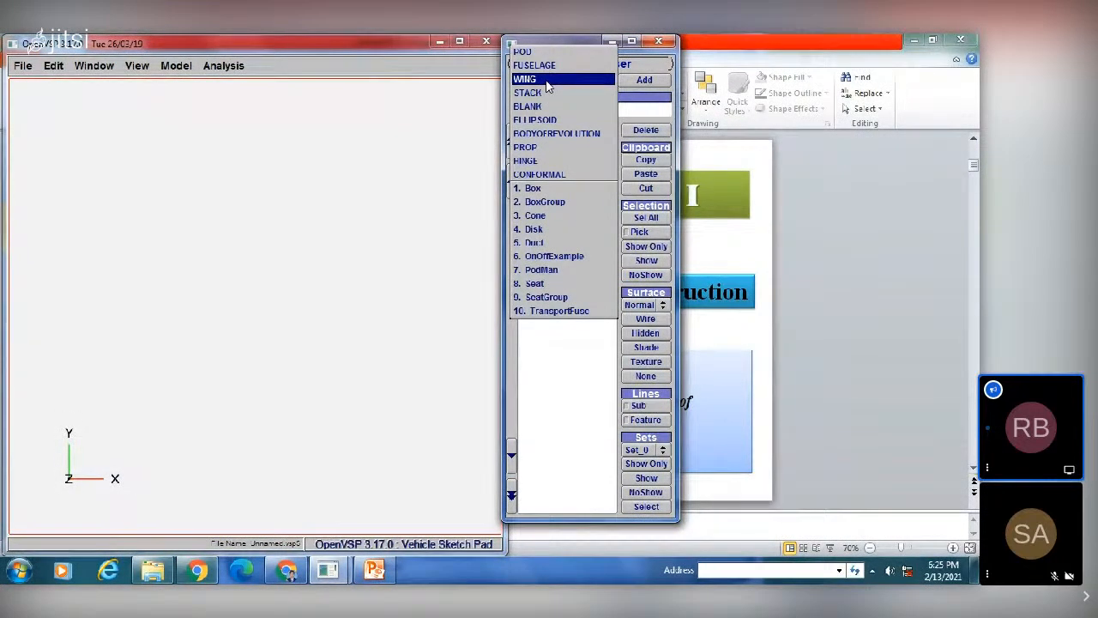
click(547, 79)
click(645, 80)
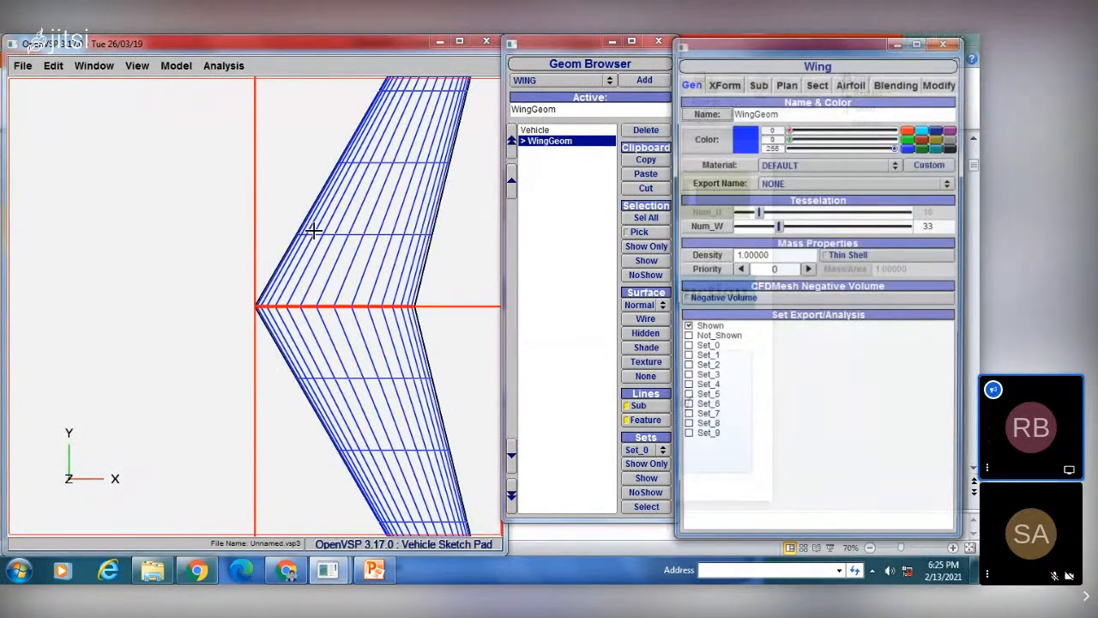
drag(315, 232, 286, 170)
mouse_move(403, 271)
mouse_down()
mouse_move(265, 295)
mouse_move(364, 307)
mouse_move(321, 345)
mouse_move(311, 329)
mouse_move(389, 308)
mouse_move(331, 318)
mouse_up()
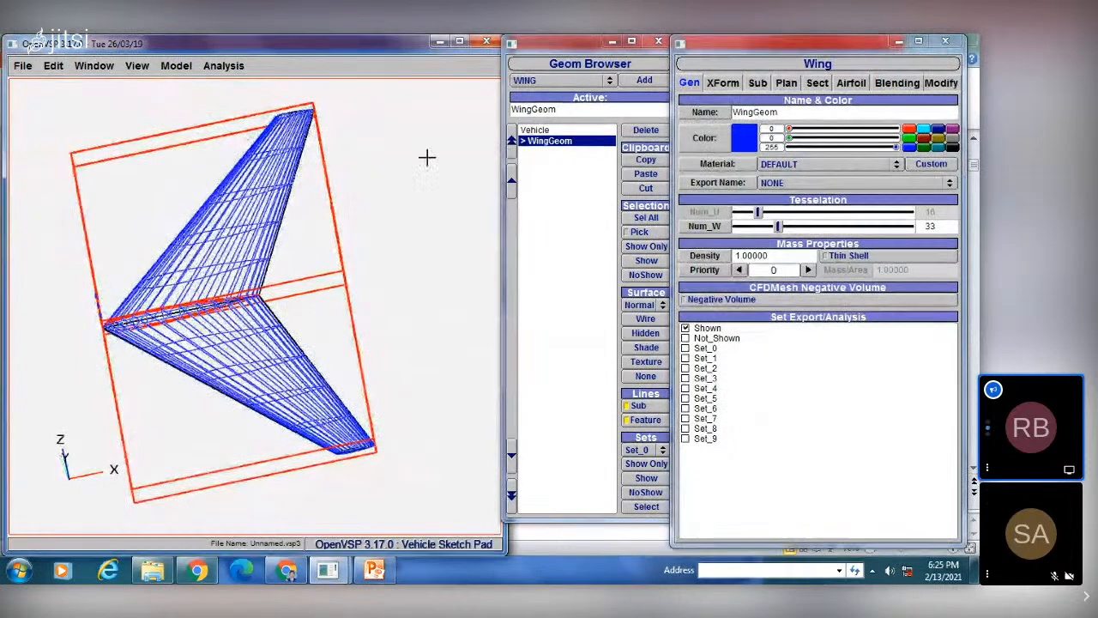
- Arrange the model view, Geom Browser and Wing settings windows side by side, checking the available component types
drag(392, 48, 369, 53)
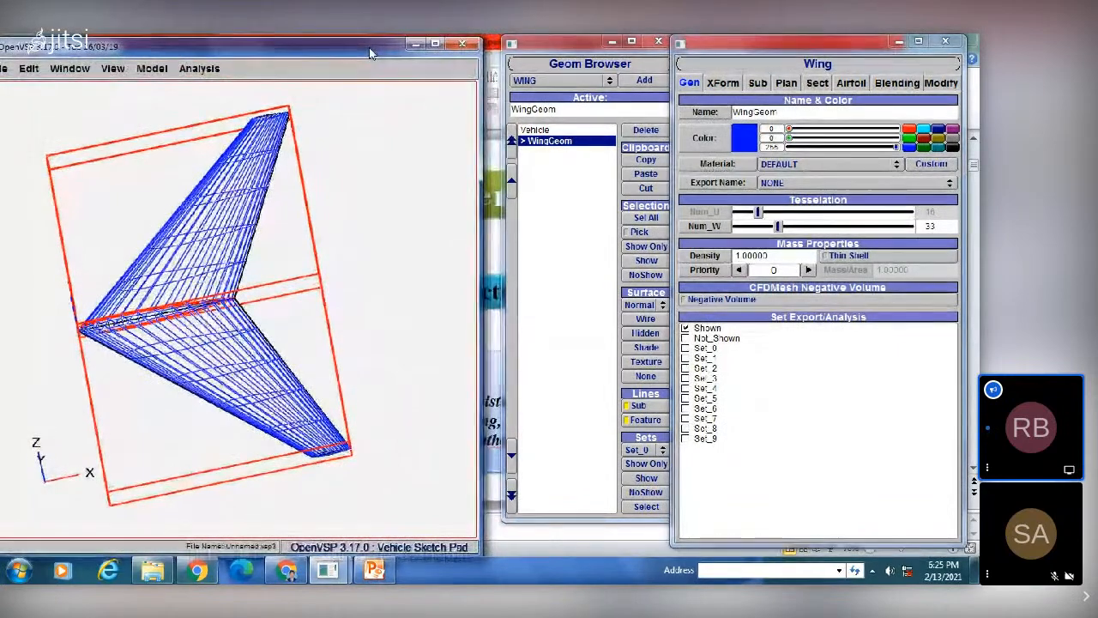
mouse_move(535, 47)
mouse_down()
mouse_move(508, 33)
mouse_move(532, 50)
mouse_move(539, 41)
mouse_move(531, 50)
mouse_up()
click(543, 82)
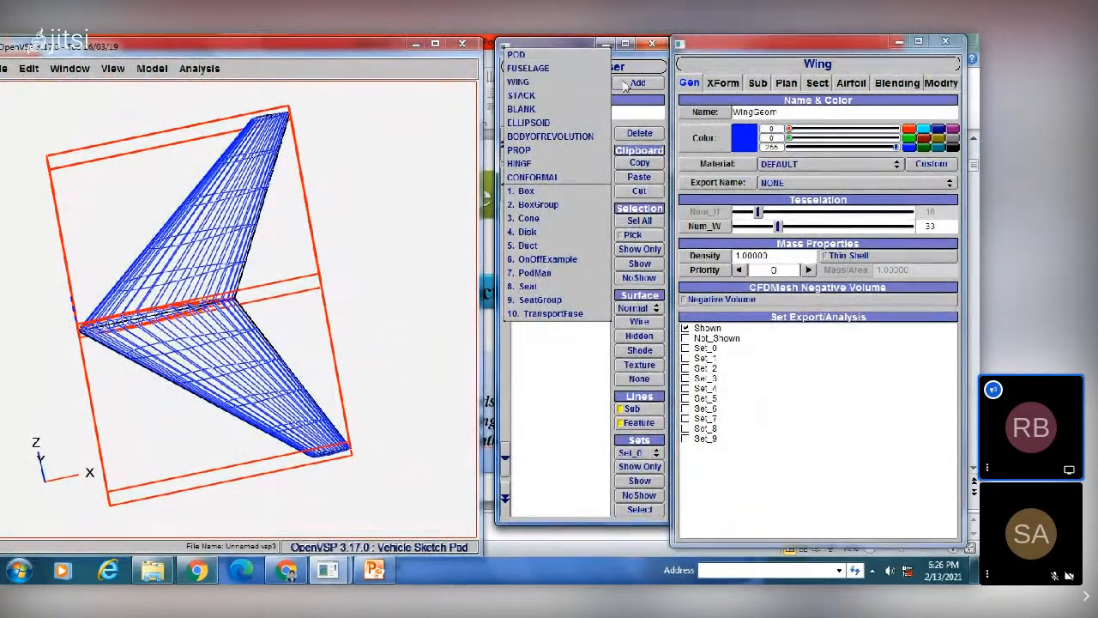
click(556, 334)
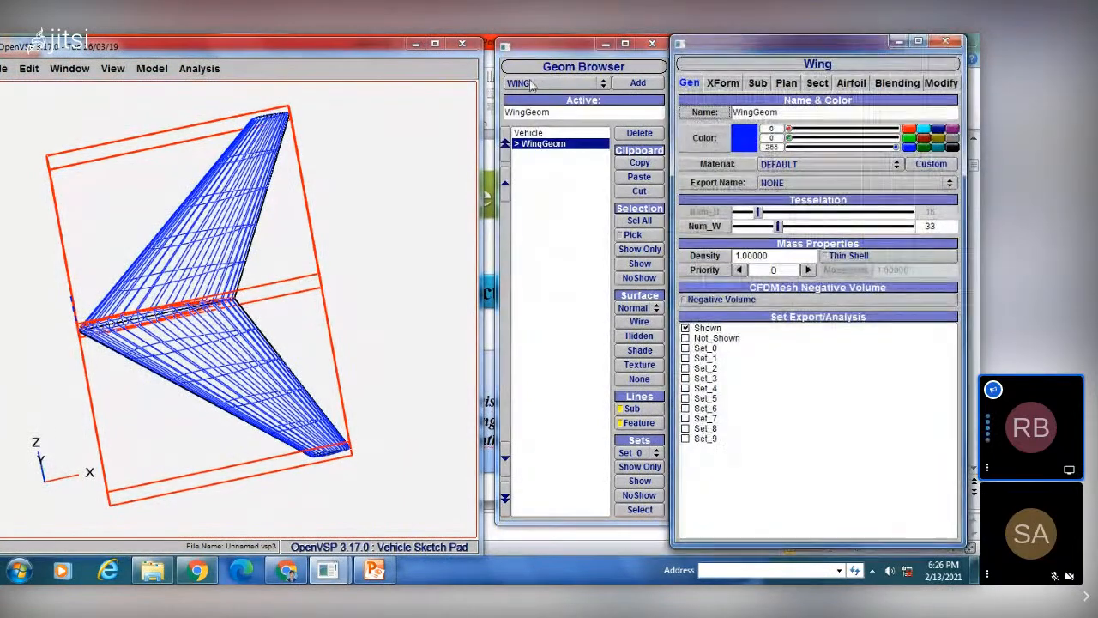
mouse_move(743, 55)
mouse_down()
mouse_move(763, 61)
mouse_move(739, 62)
mouse_up()
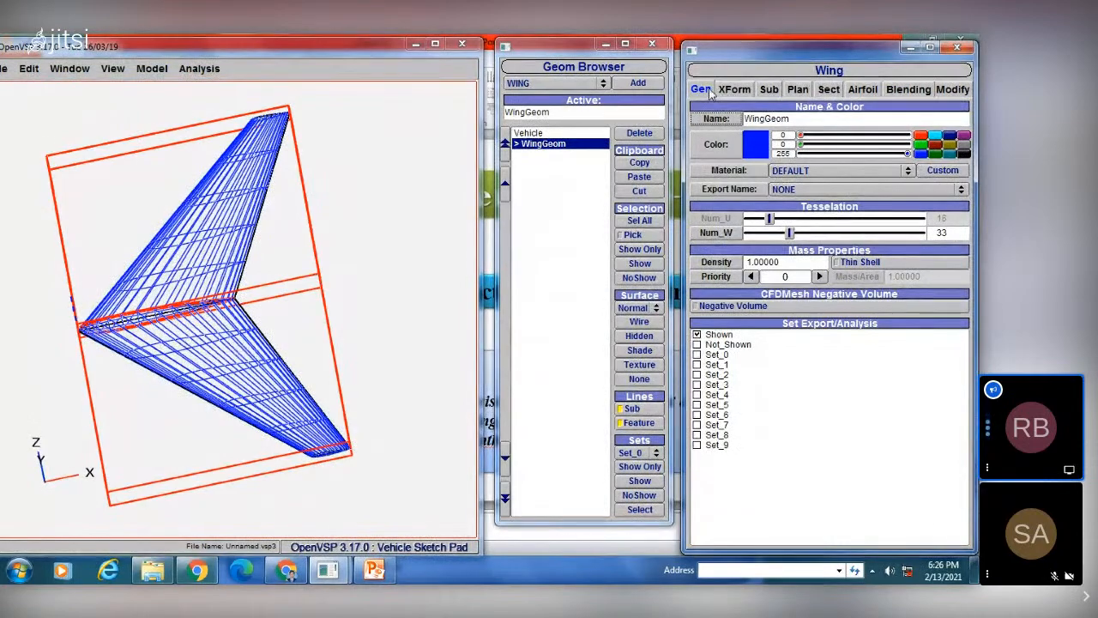
- Review all the wing's parameter groups, from general settings and transforms through planform, section, airfoil and blending to modification
click(727, 91)
click(769, 89)
click(701, 90)
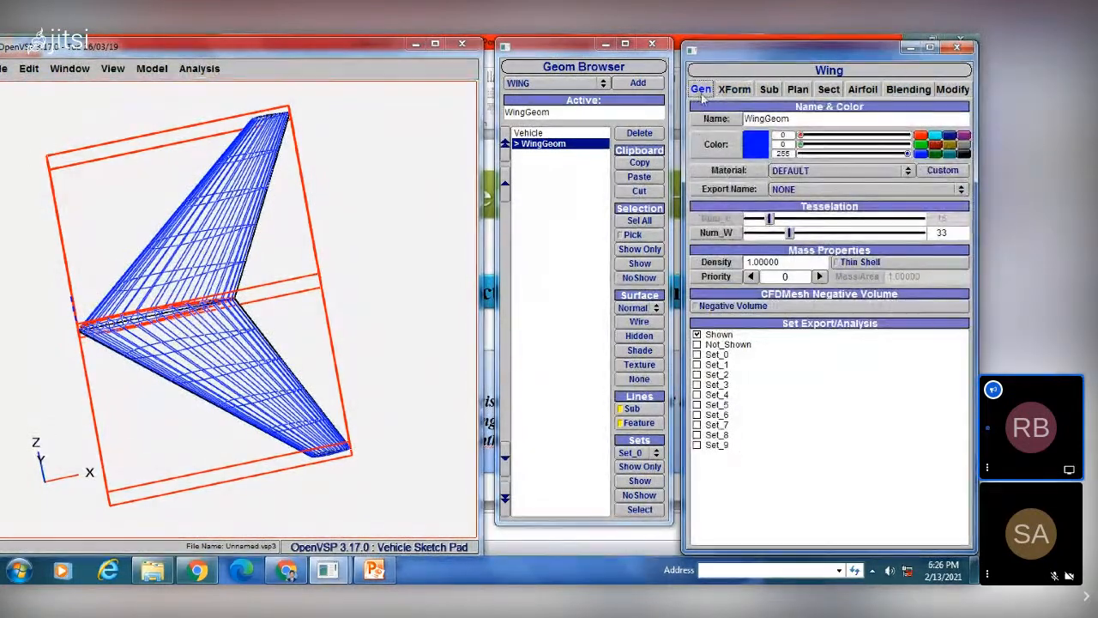
click(734, 89)
click(798, 89)
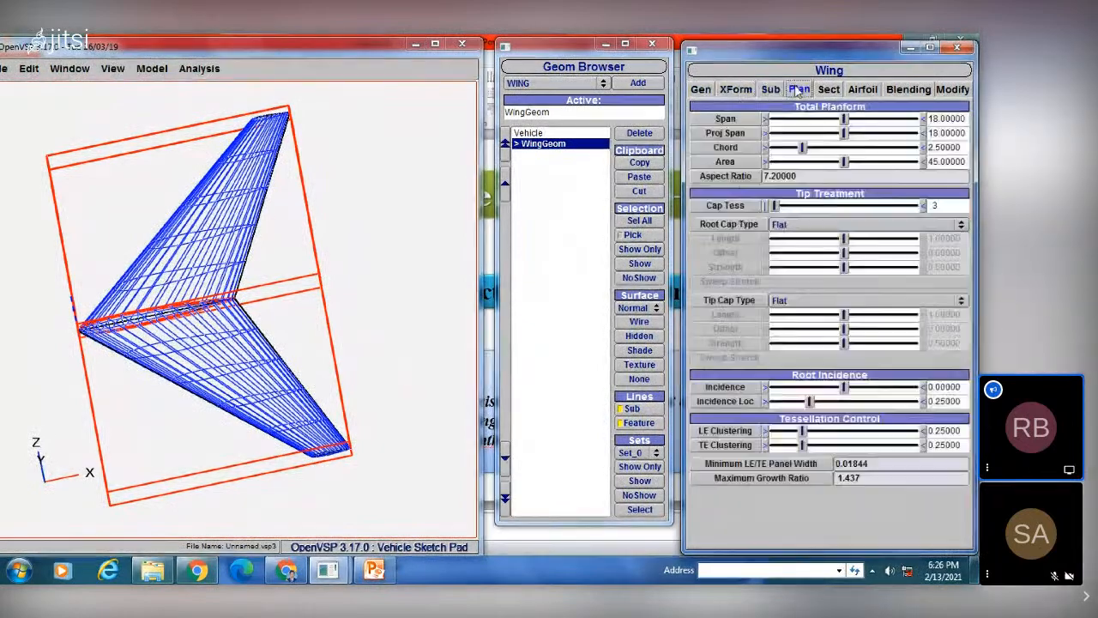
click(829, 89)
click(863, 89)
click(908, 89)
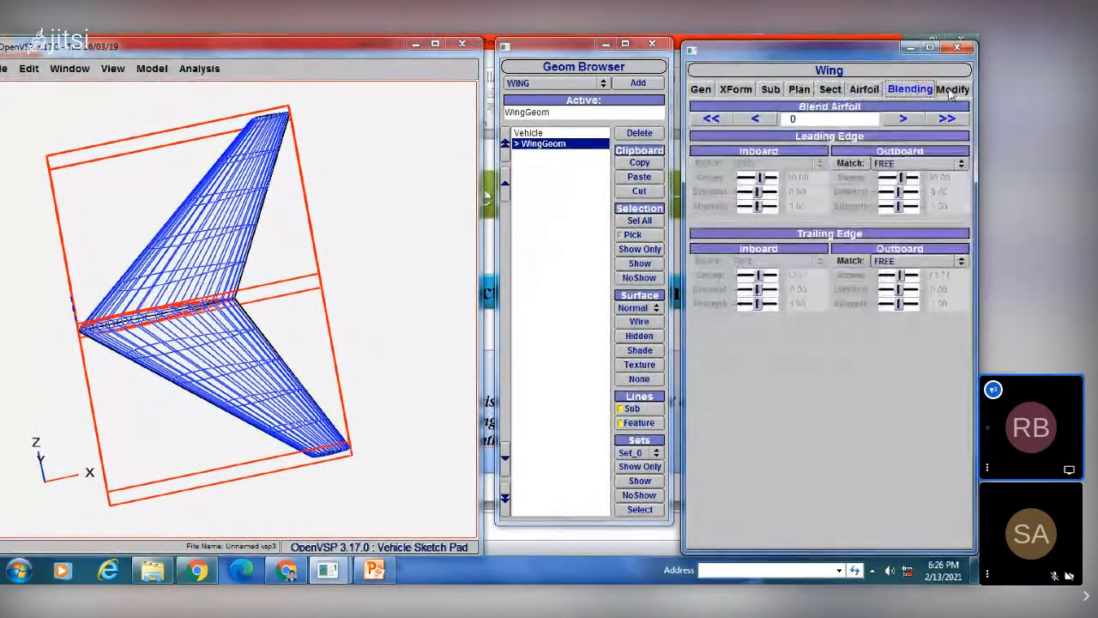
click(952, 89)
click(700, 89)
click(736, 89)
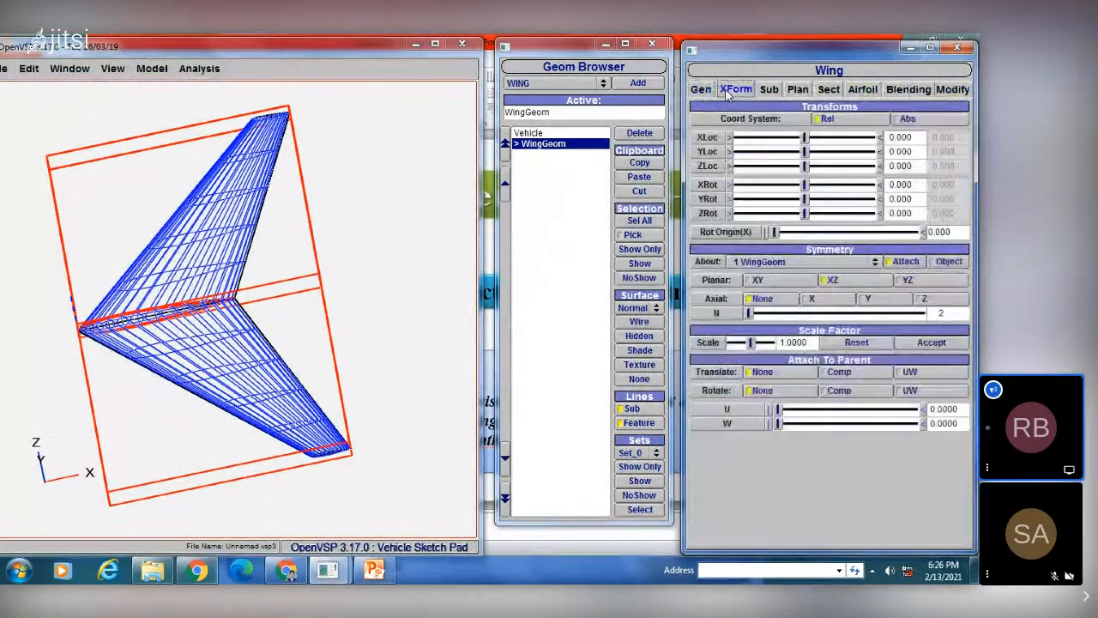
click(769, 89)
click(798, 89)
click(829, 89)
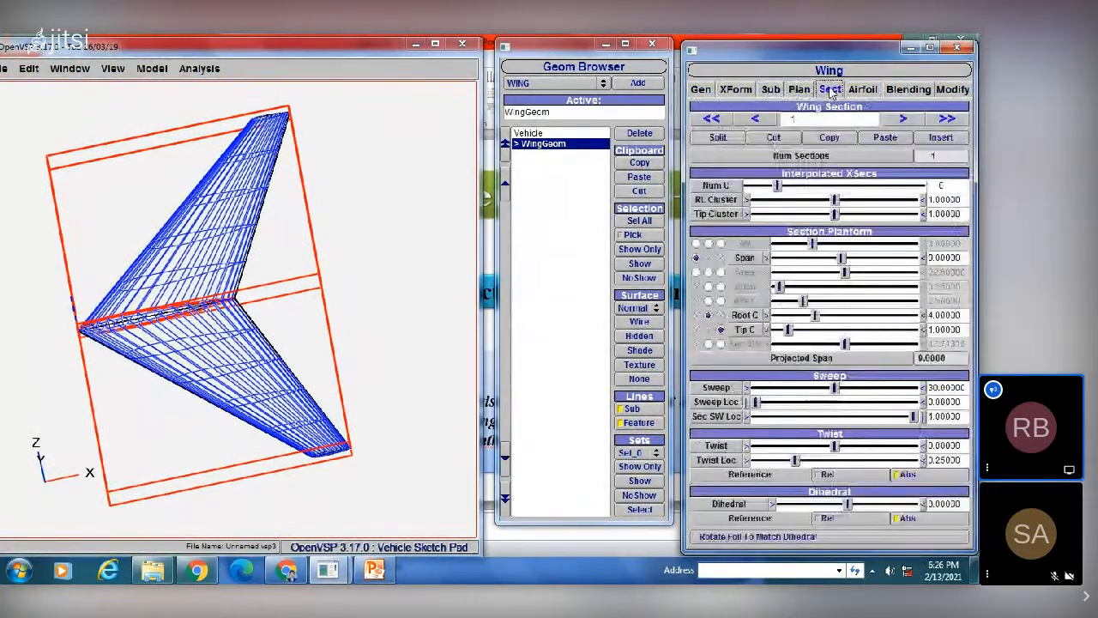
click(863, 89)
click(909, 89)
click(952, 89)
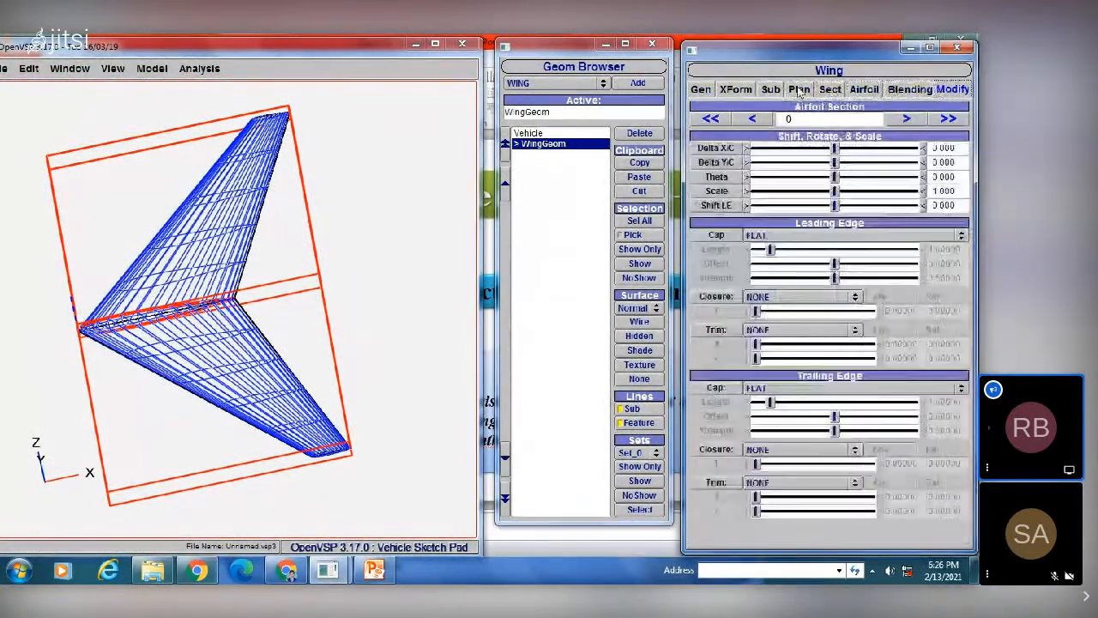
click(700, 89)
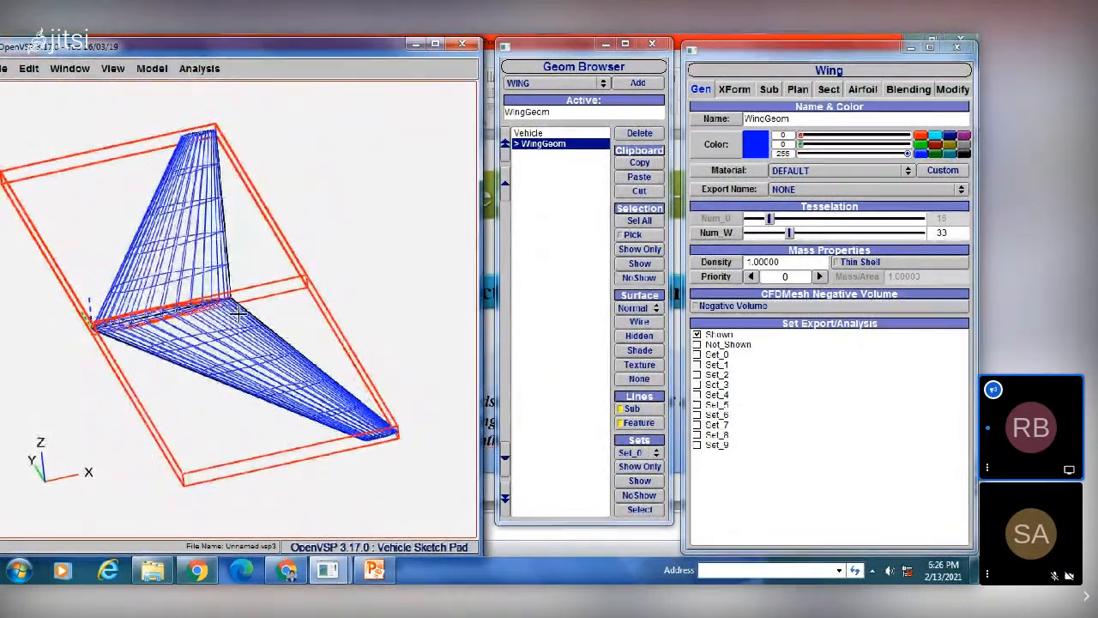
- Go over the wing's planform, section, airfoil, blending and modification parameters once more, ending at the general settings
scroll(238, 312, up, 2)
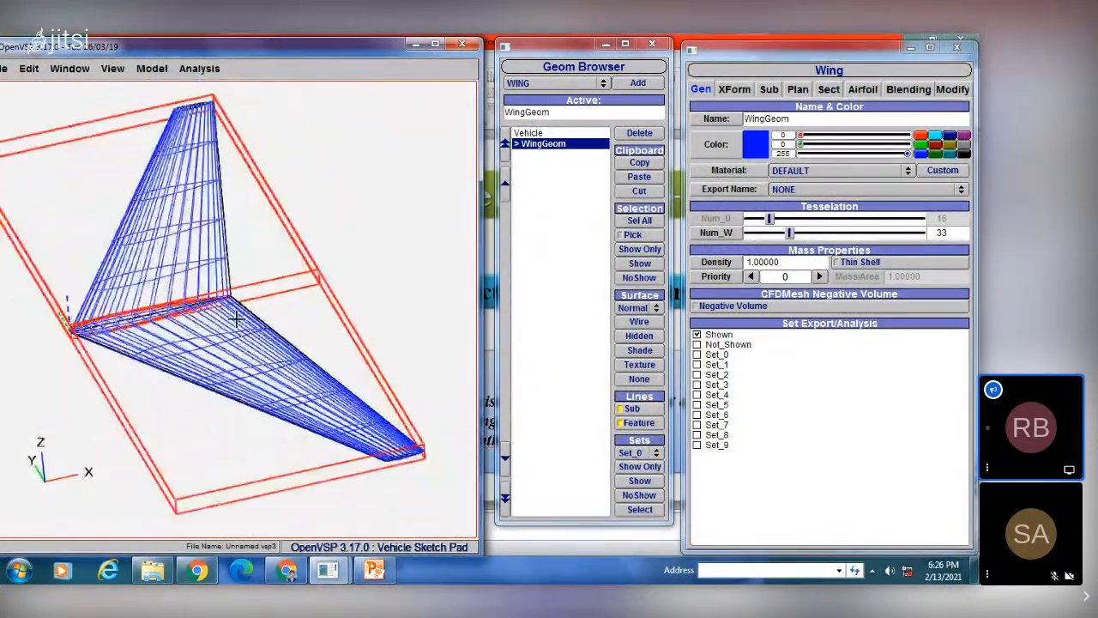
click(738, 91)
click(770, 89)
click(798, 90)
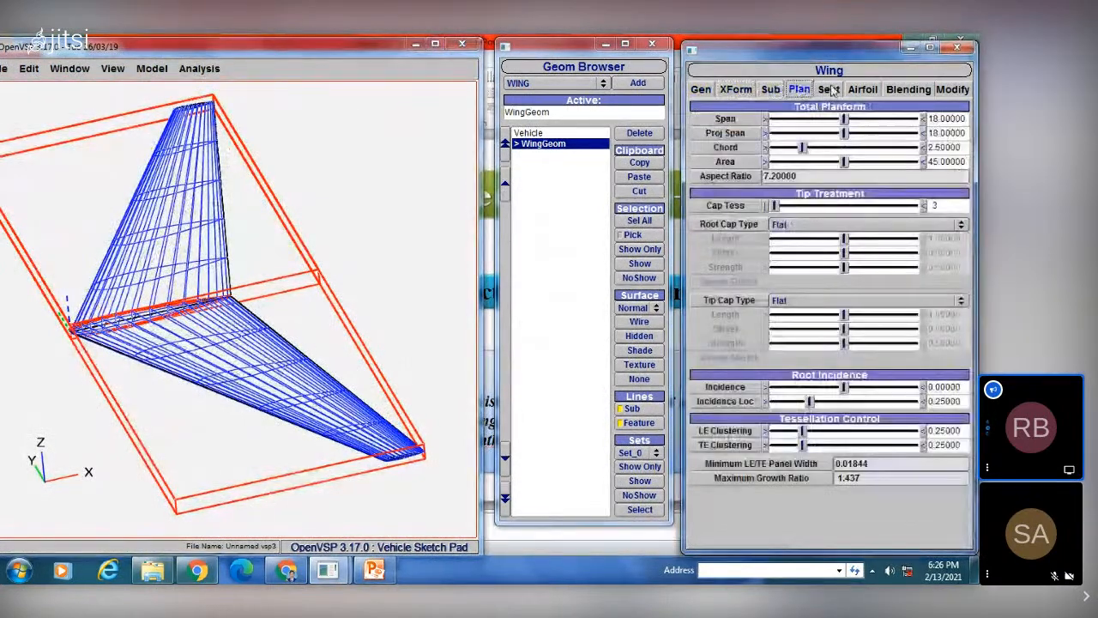
click(829, 89)
click(798, 91)
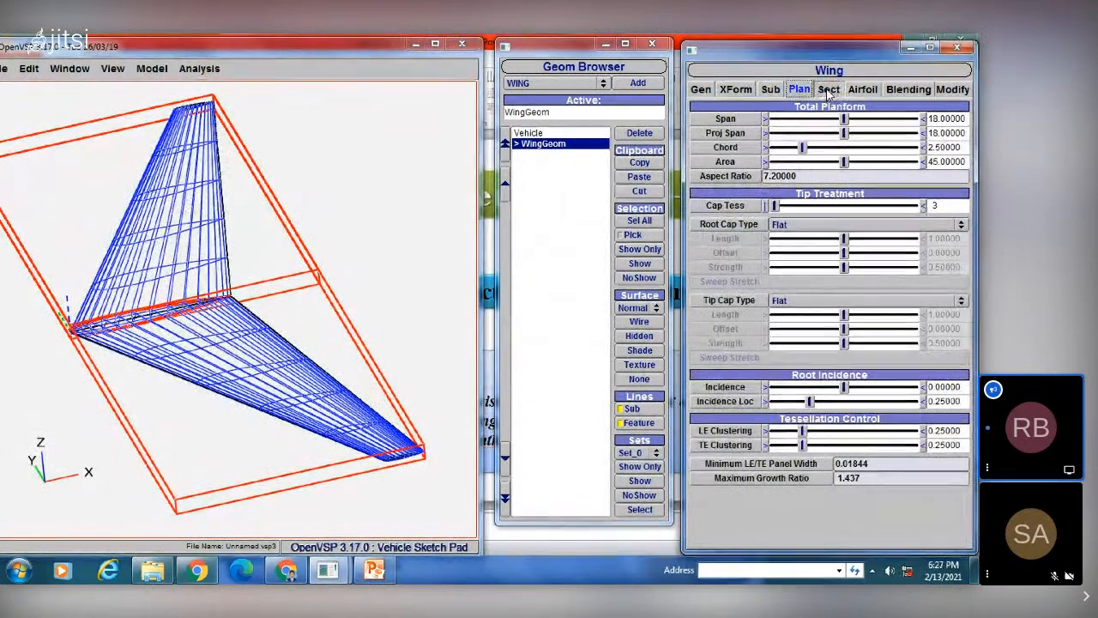
click(864, 89)
click(908, 90)
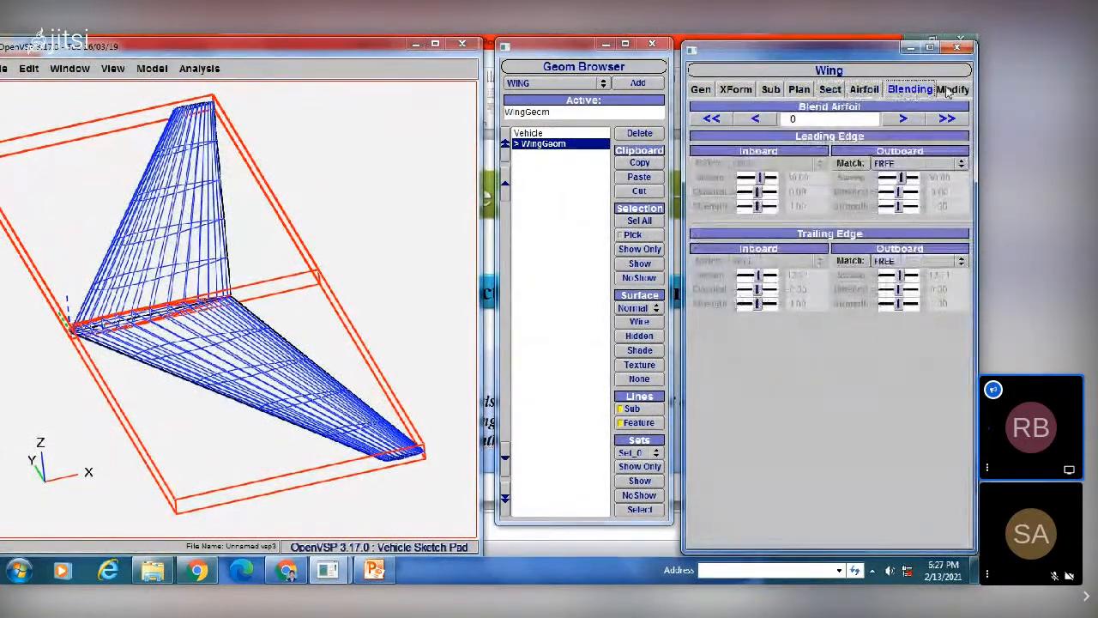
click(950, 90)
click(910, 90)
click(864, 90)
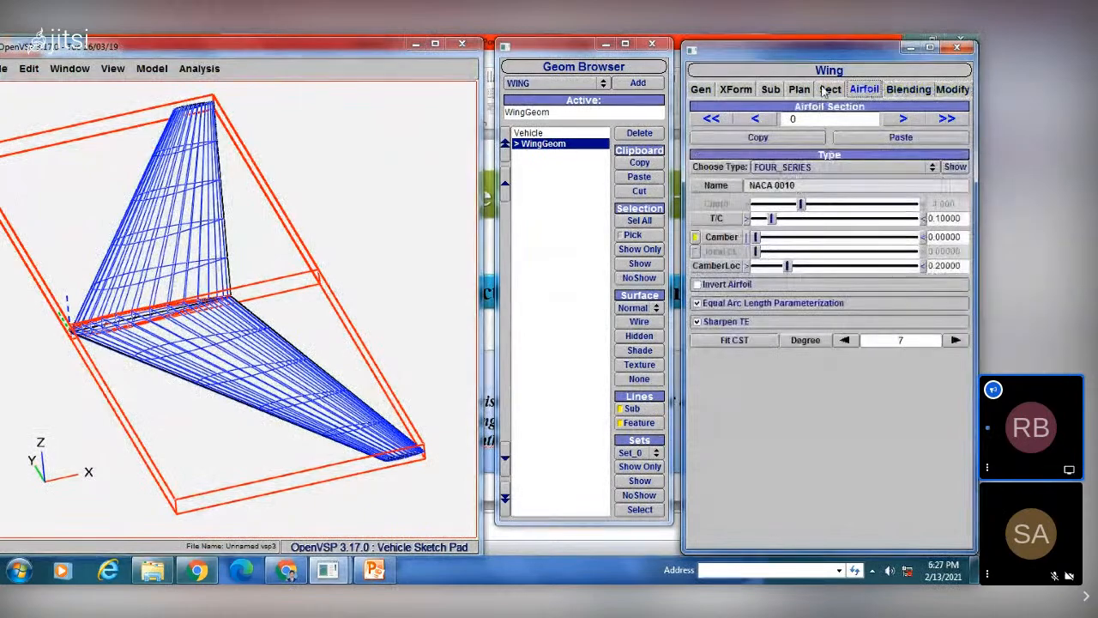
click(830, 90)
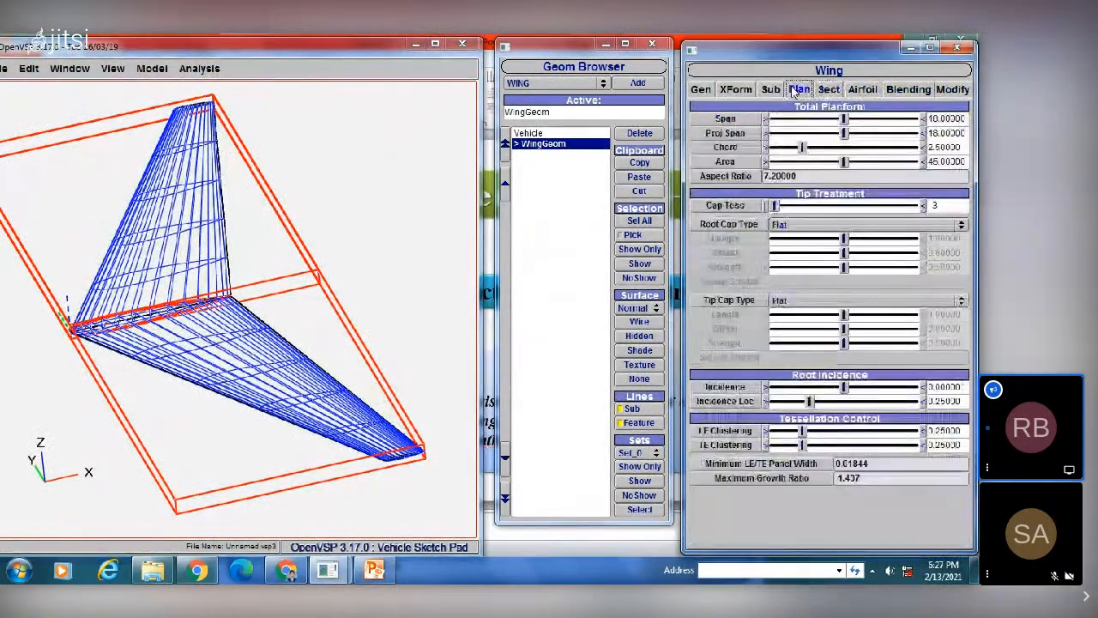
click(770, 90)
click(736, 90)
click(701, 90)
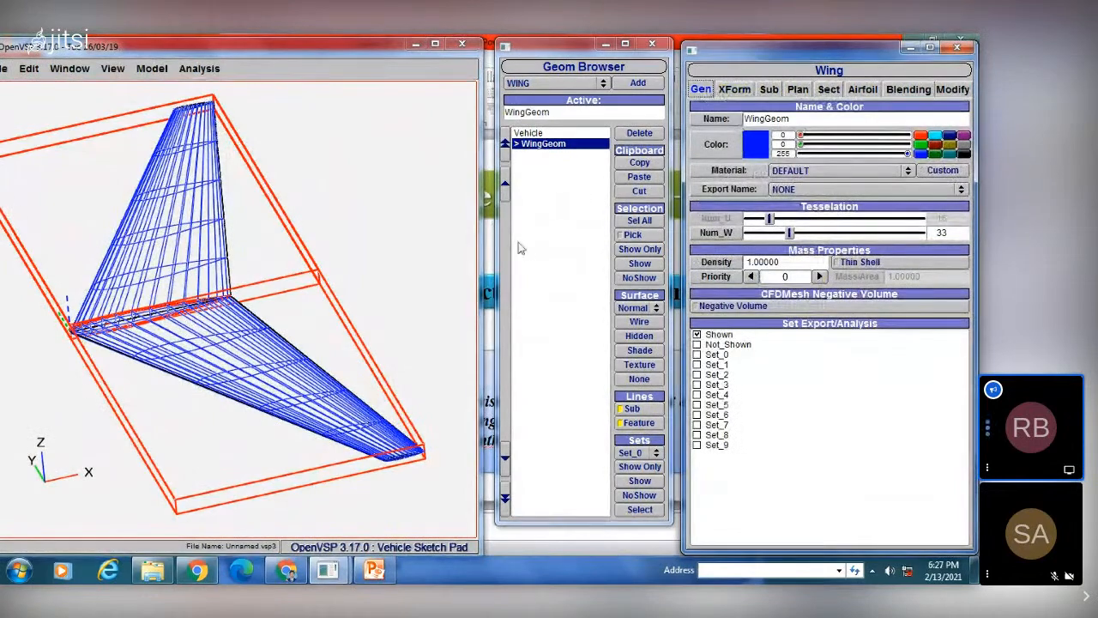
- Switch to the PowerPoint presentation and review the wing area and aspect ratio slide and both Wing Design Parameters slides
click(374, 569)
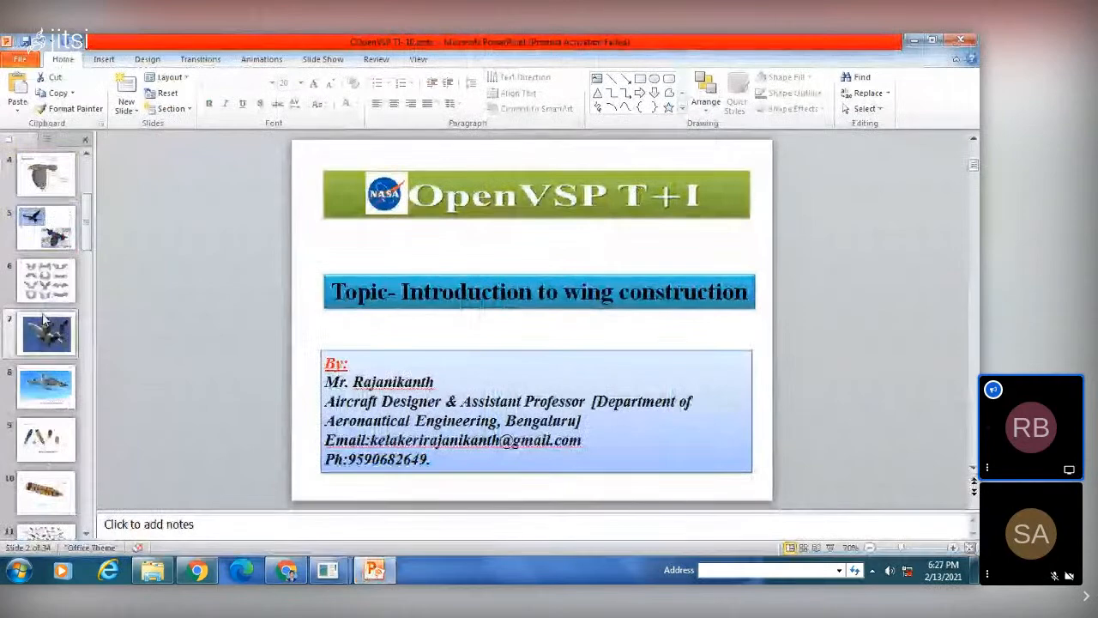
scroll(41, 460, down, 4)
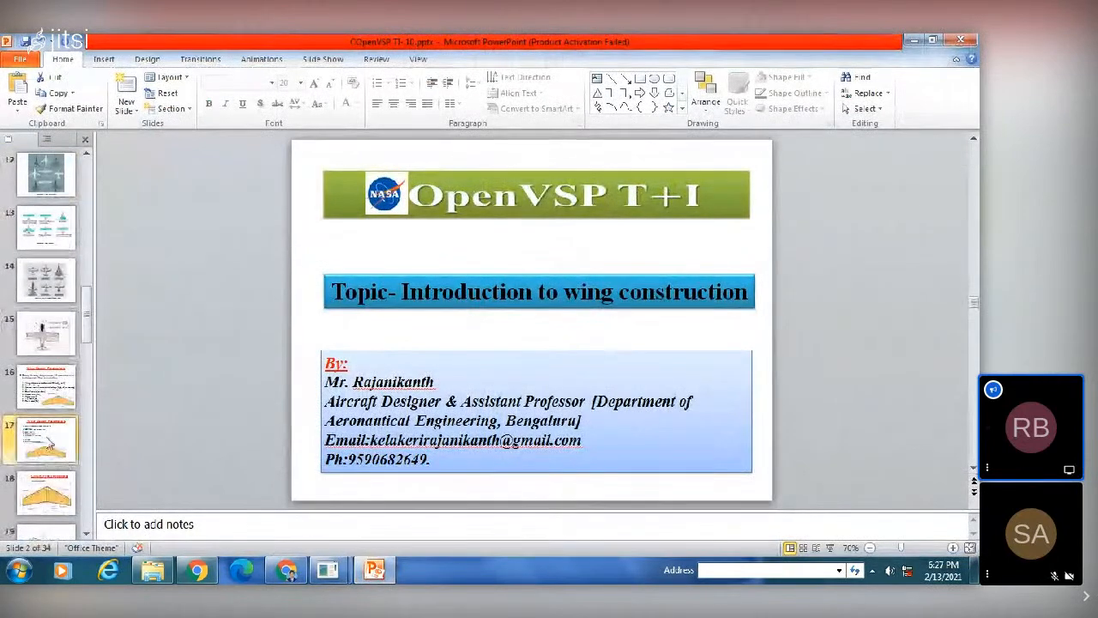
click(49, 444)
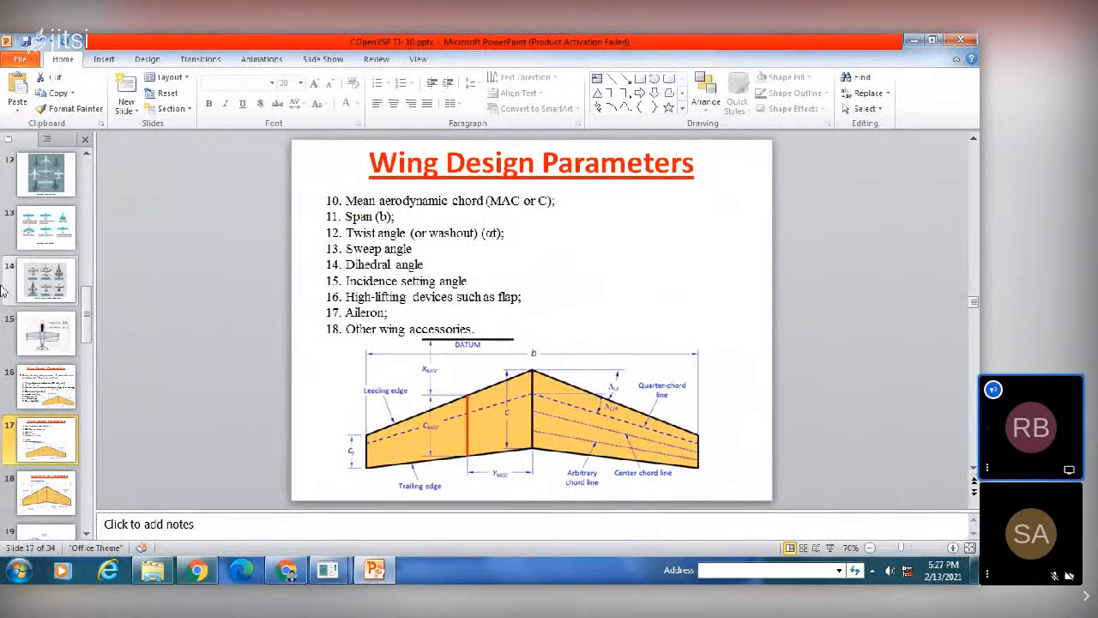
click(49, 347)
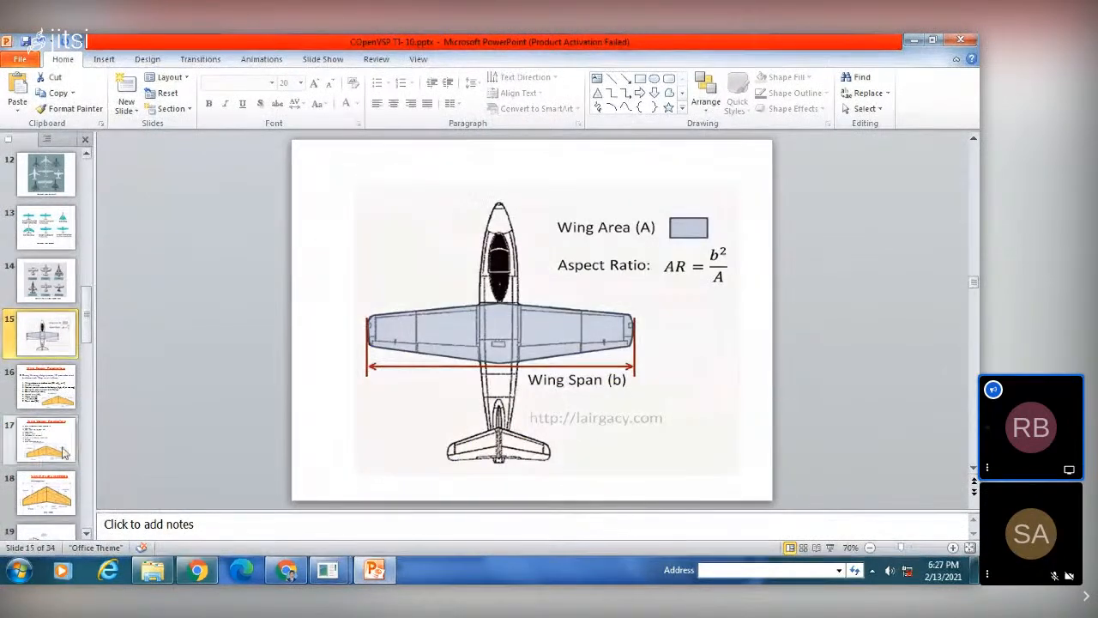
click(41, 391)
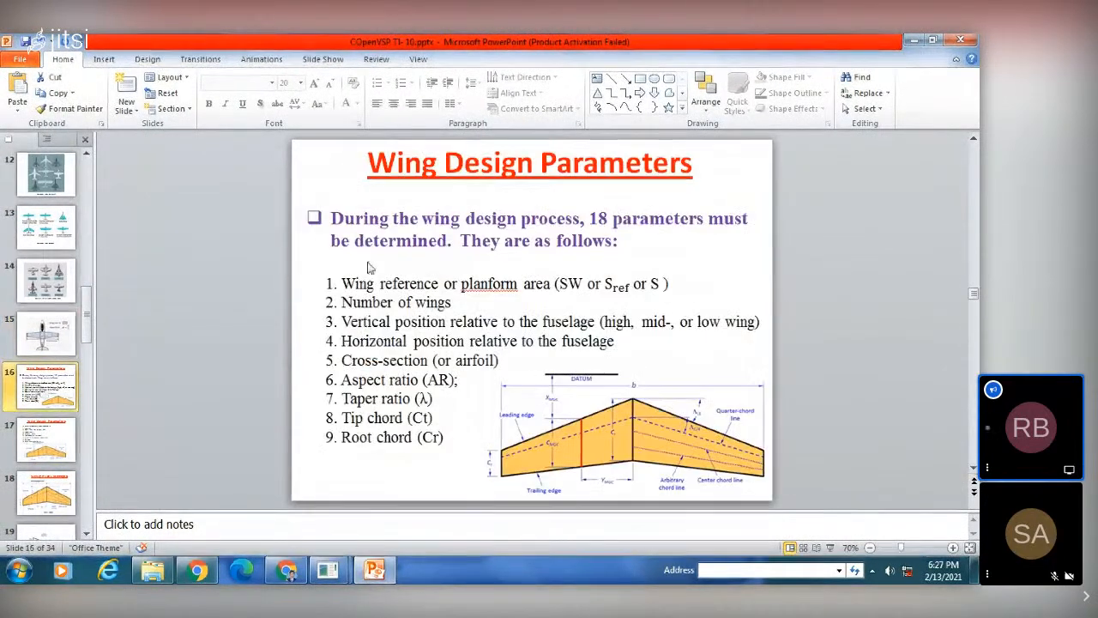
key(Down)
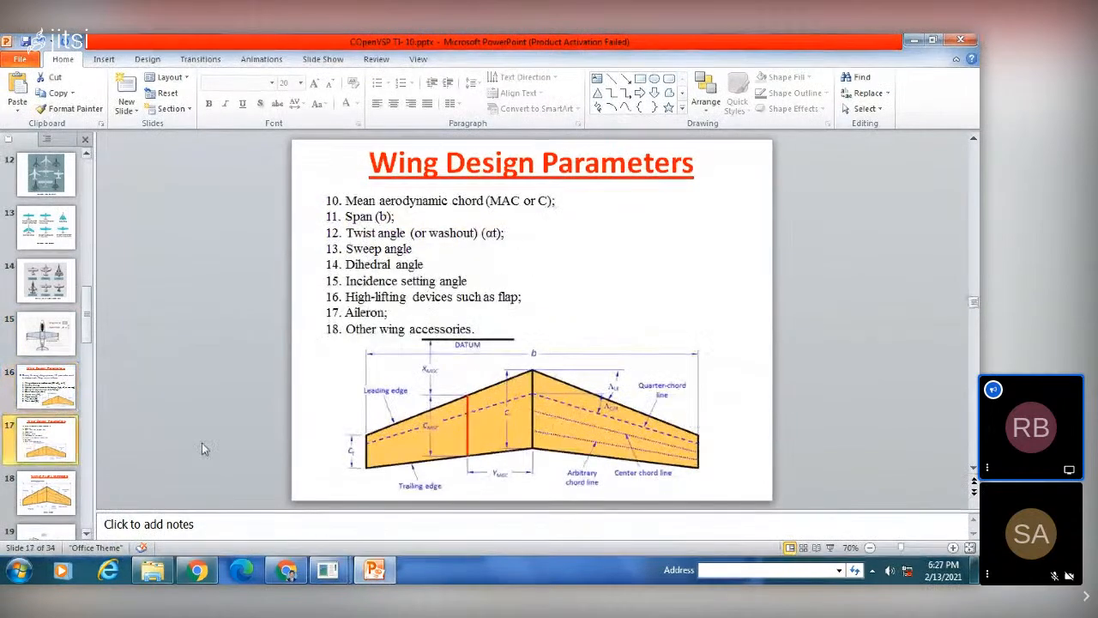
- Switch back to OpenVSP and set the wing's color to dark blue with RGB values 0, 0, 128
click(331, 572)
click(426, 498)
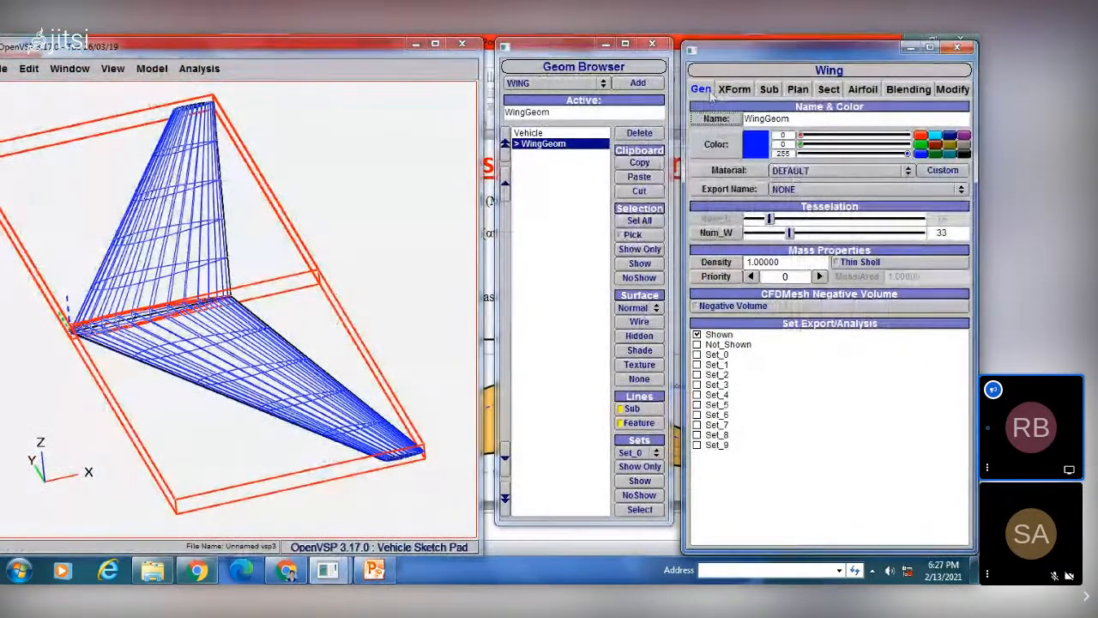
click(936, 136)
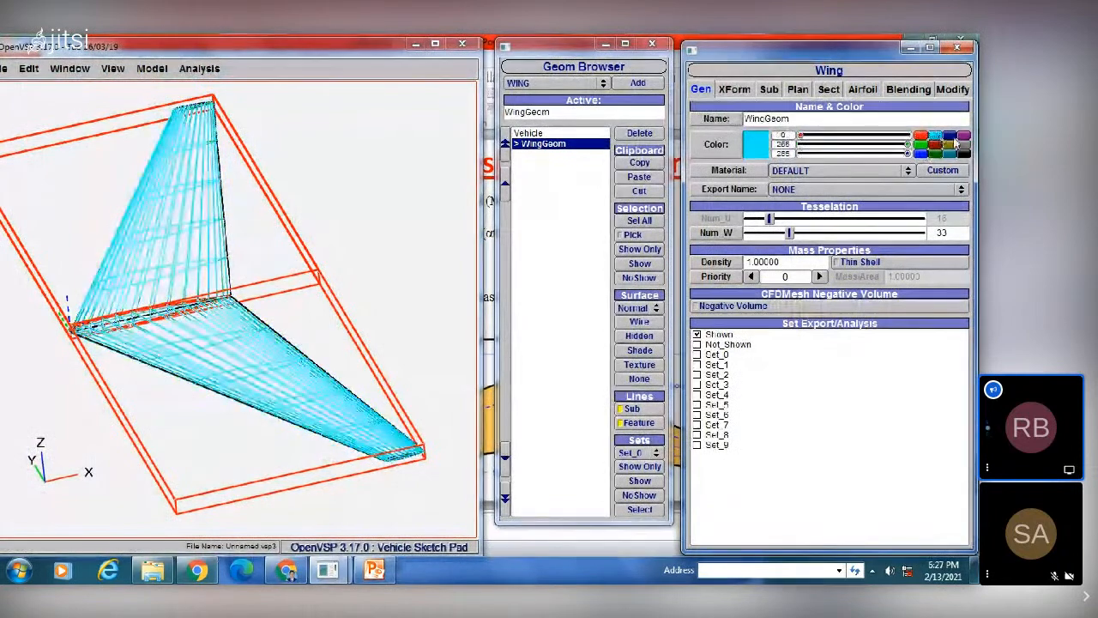
click(950, 143)
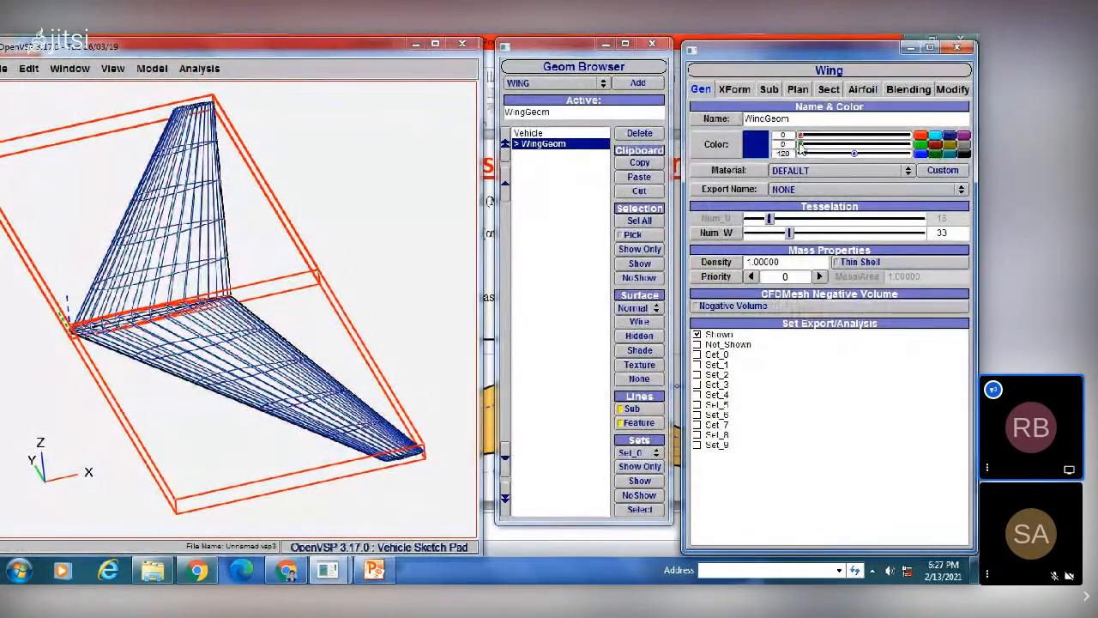
drag(822, 147, 850, 149)
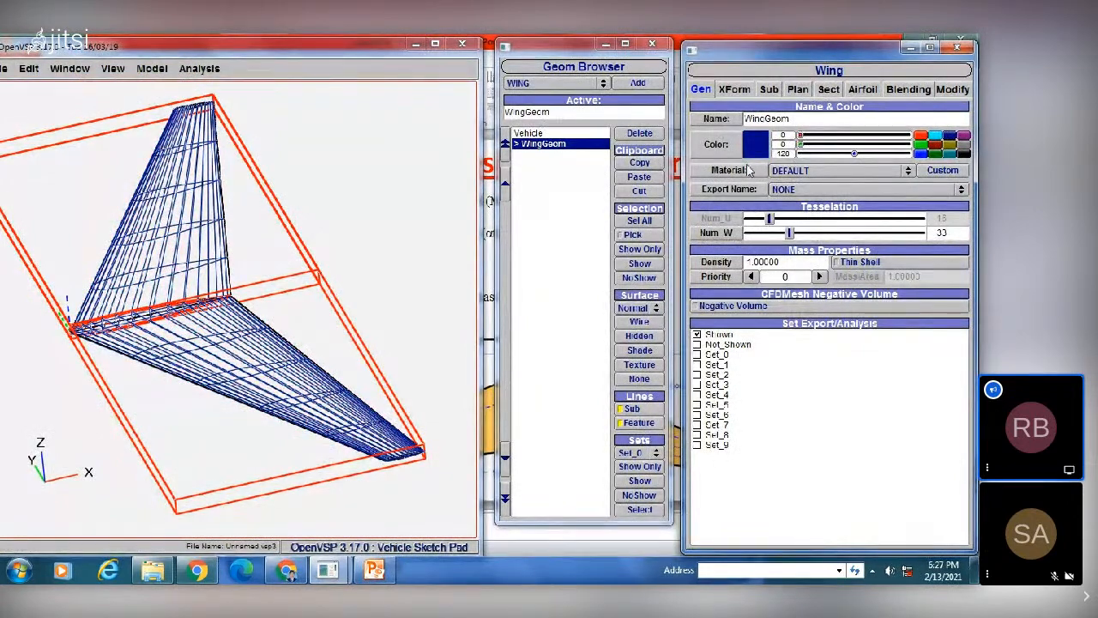
- Assign the Aluminum material to the wing and display its surface shaded
click(815, 171)
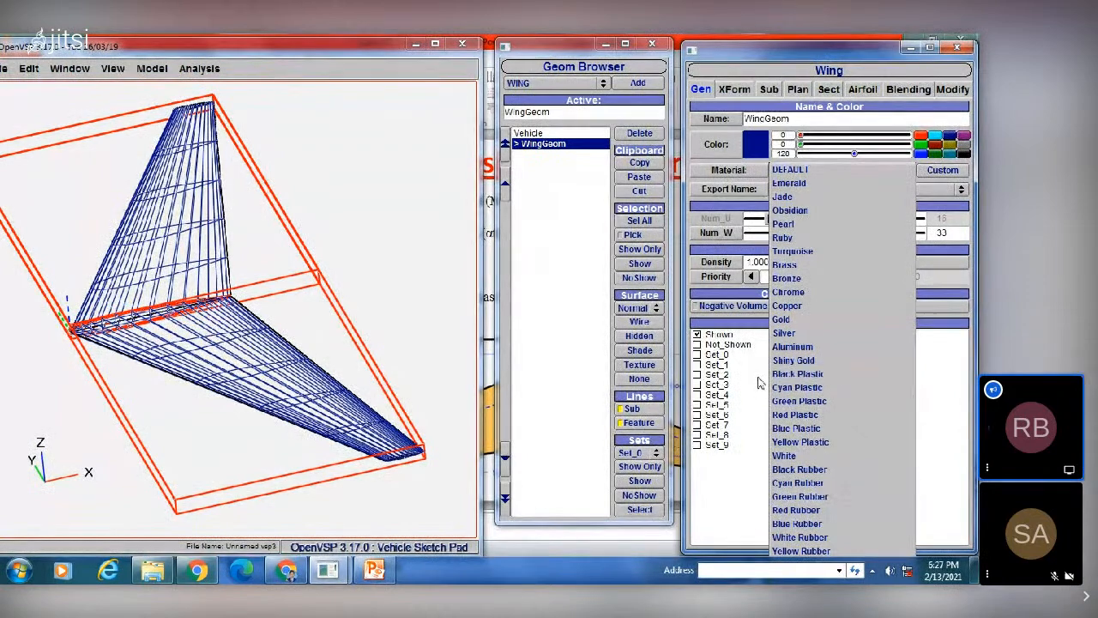
click(794, 346)
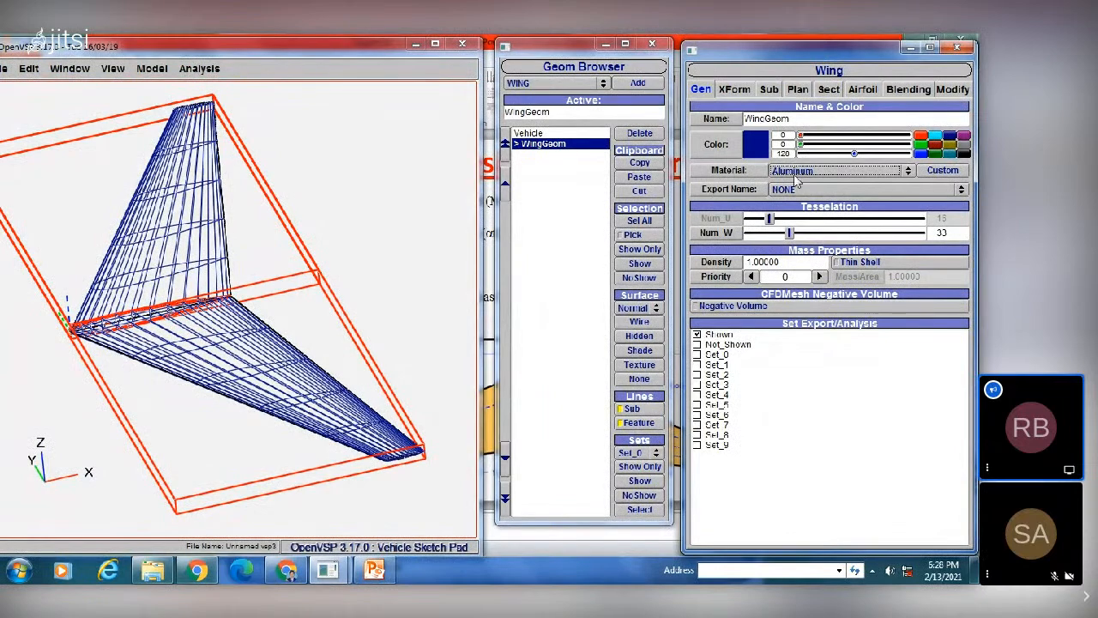
click(638, 351)
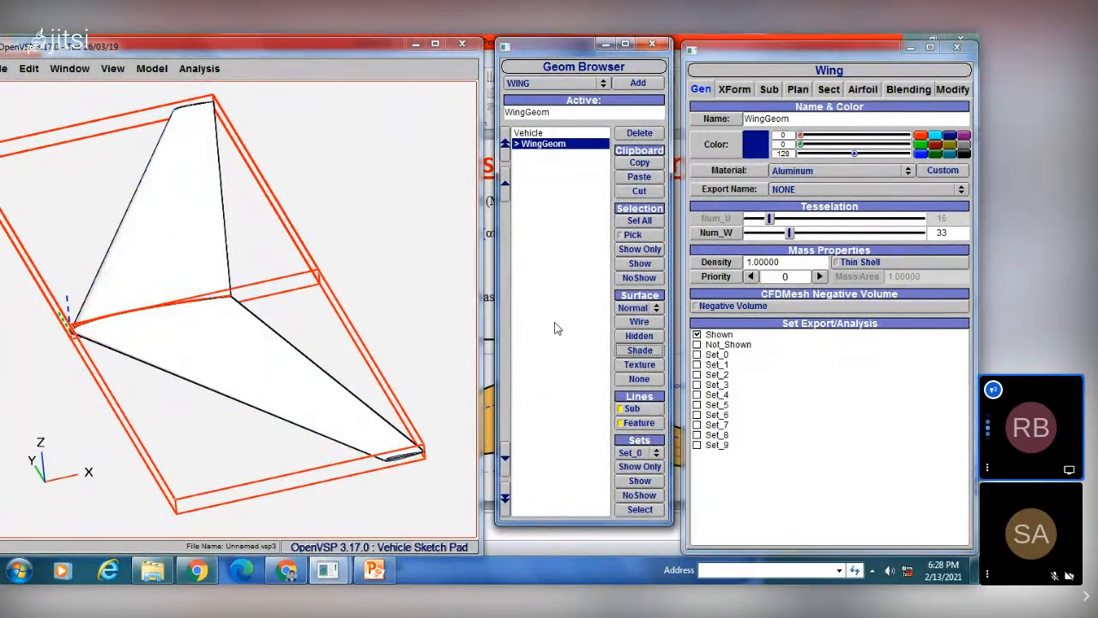
- Try the Cyan Rubber material on the wing, and set its material to Green Default
click(822, 173)
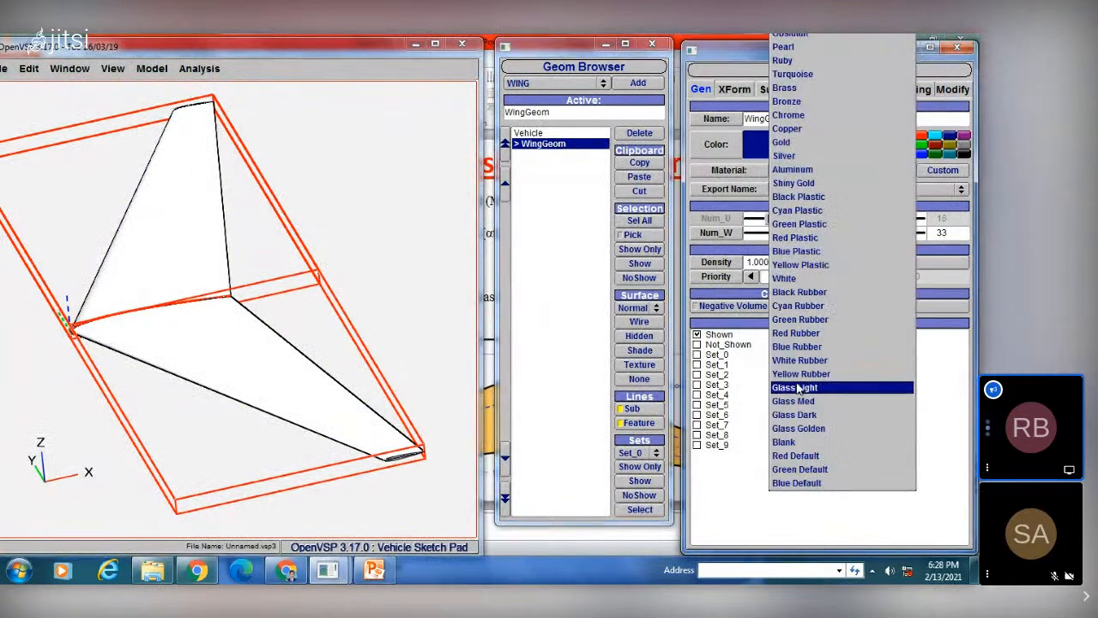
click(800, 309)
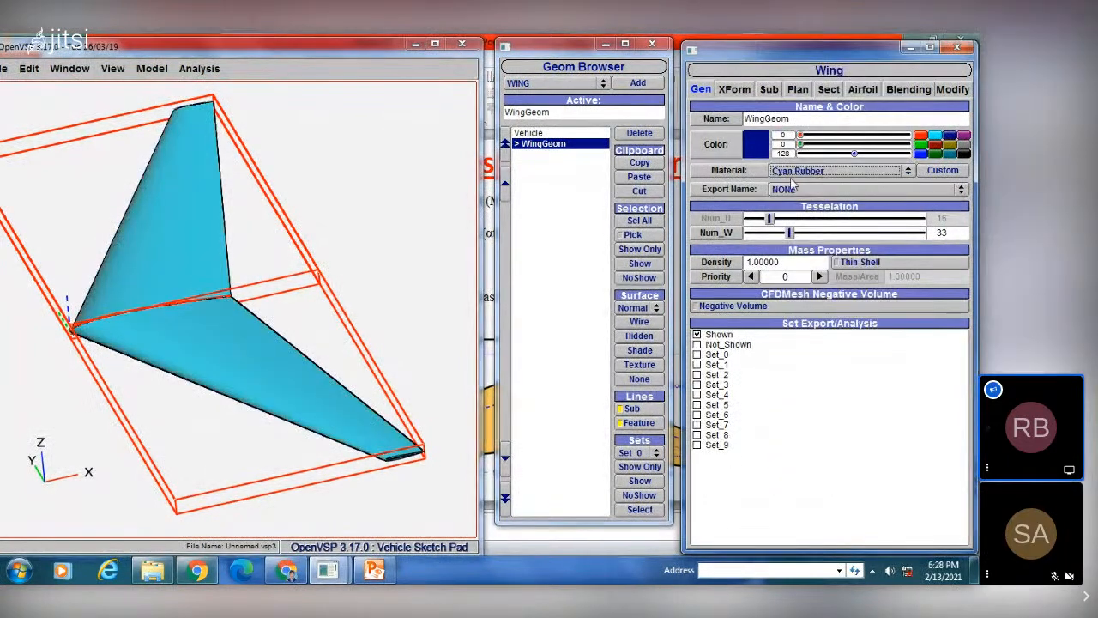
click(802, 171)
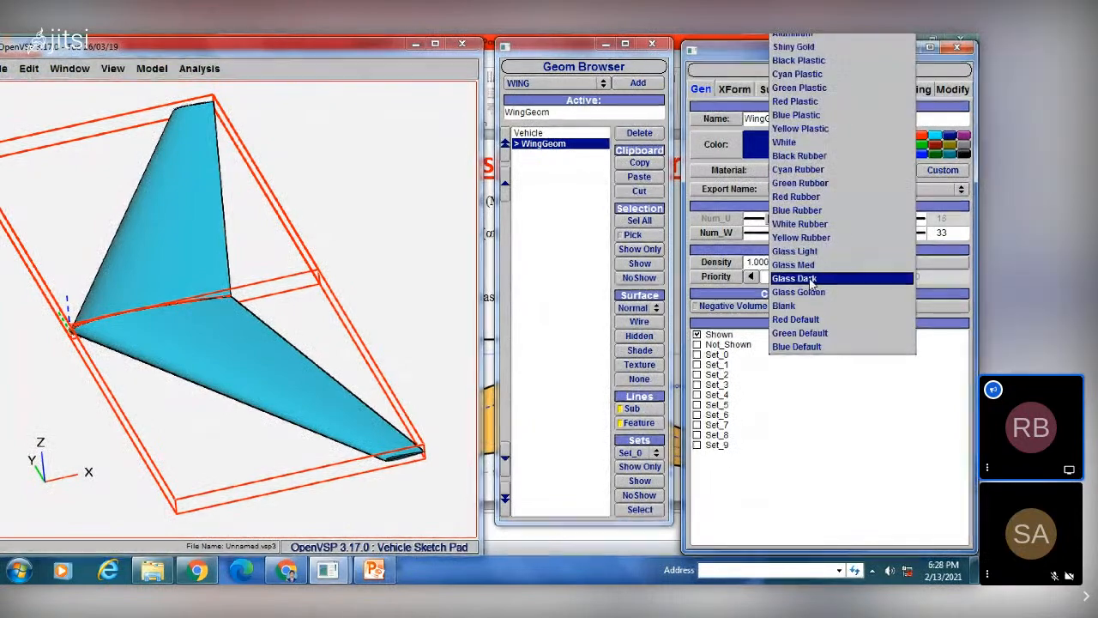
click(866, 278)
click(805, 174)
click(866, 215)
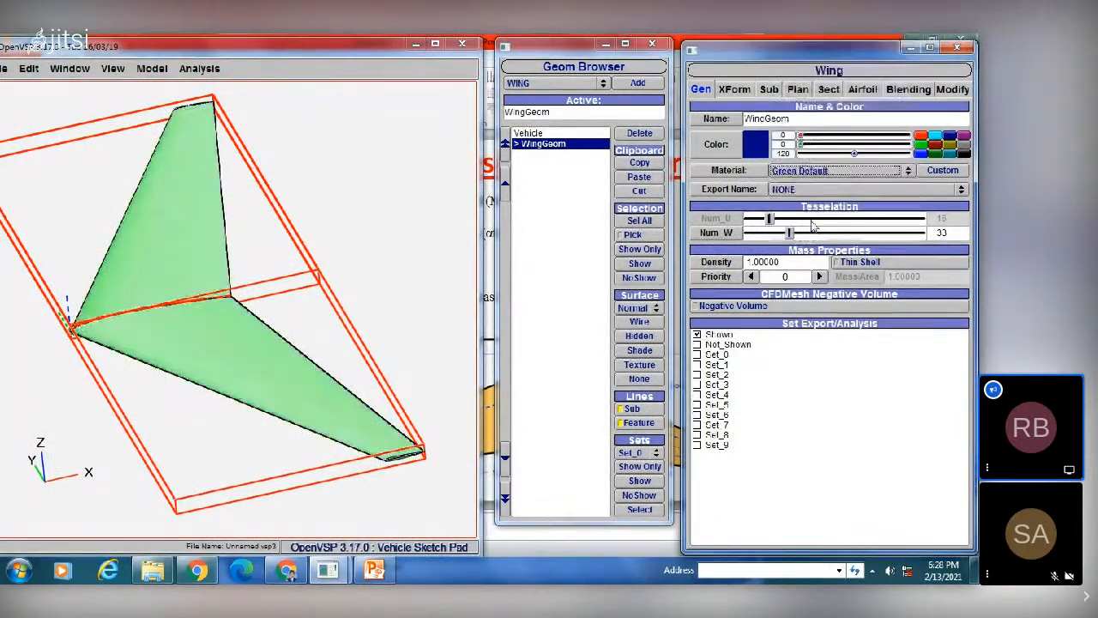
- Display the wing's surface as a wireframe and keep WingGeom selected
click(638, 337)
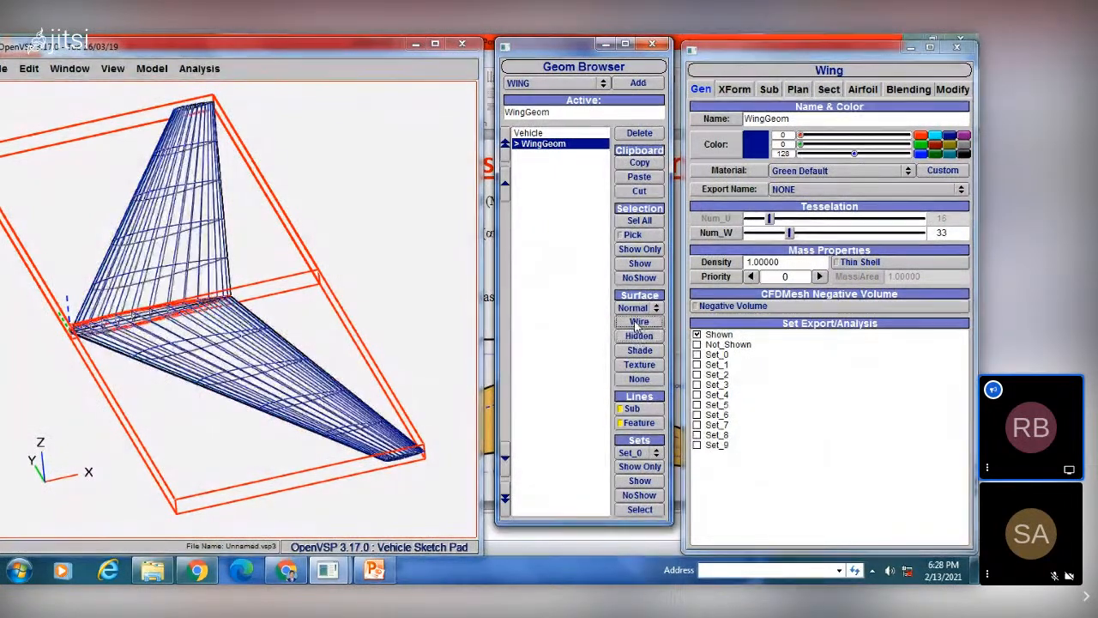
click(580, 240)
click(563, 146)
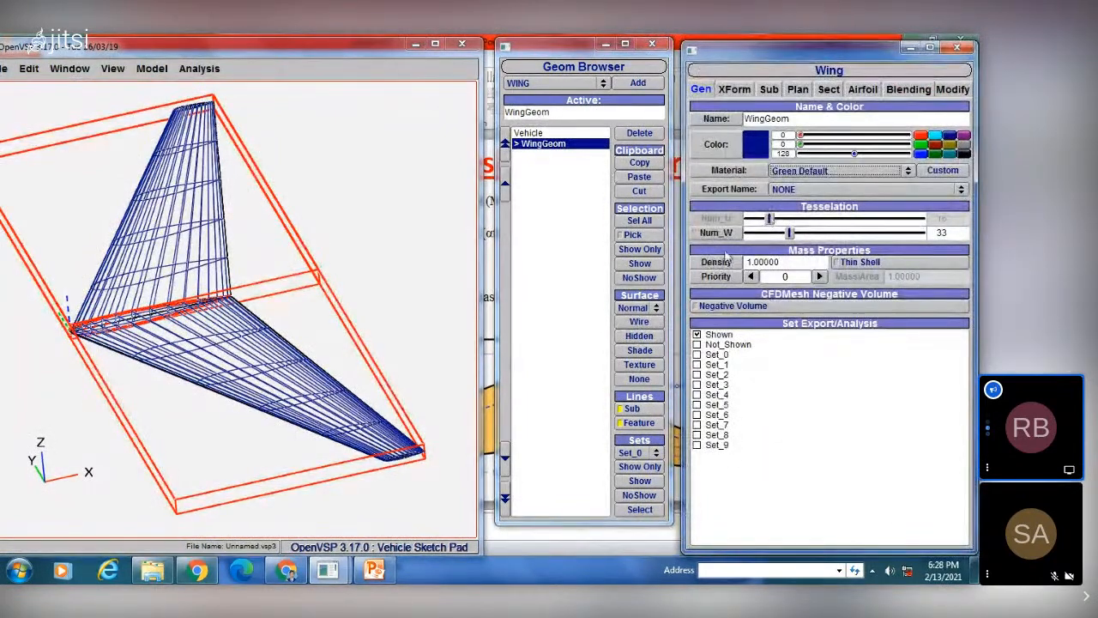
- Try shifting the wing along all three axes, ending at X 0.870, Y 2.065 and Z 0.217
click(736, 90)
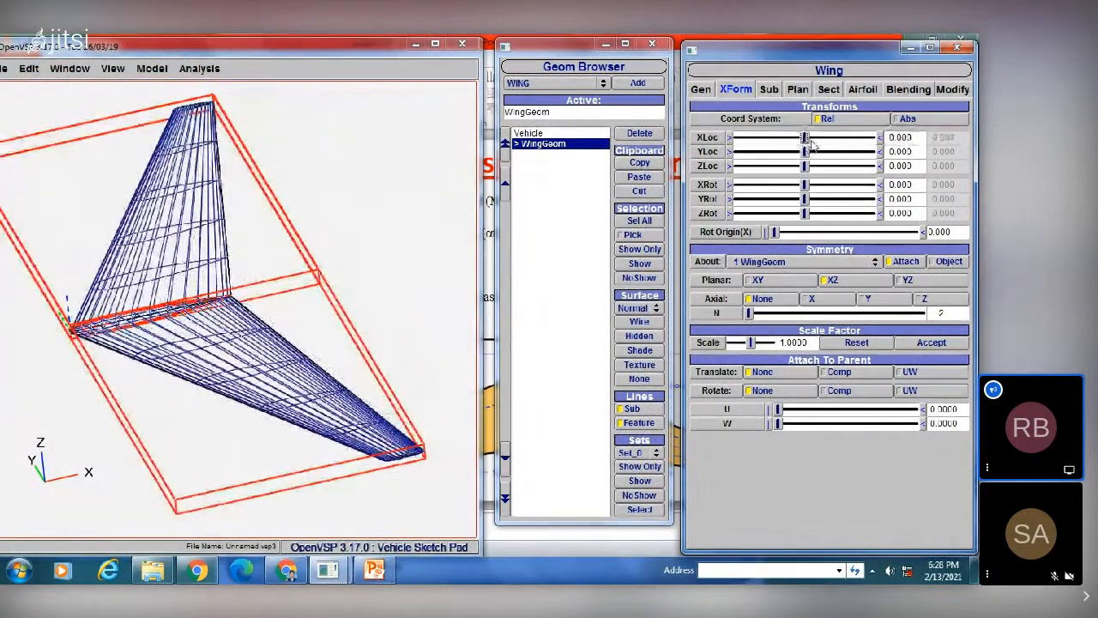
drag(809, 144, 815, 144)
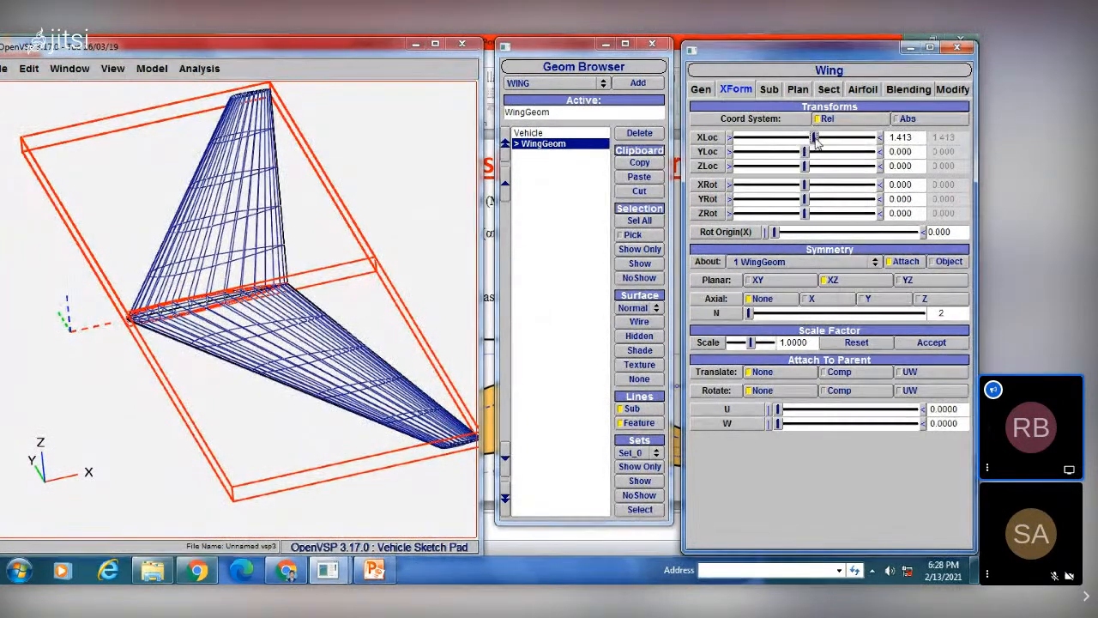
drag(820, 140, 804, 141)
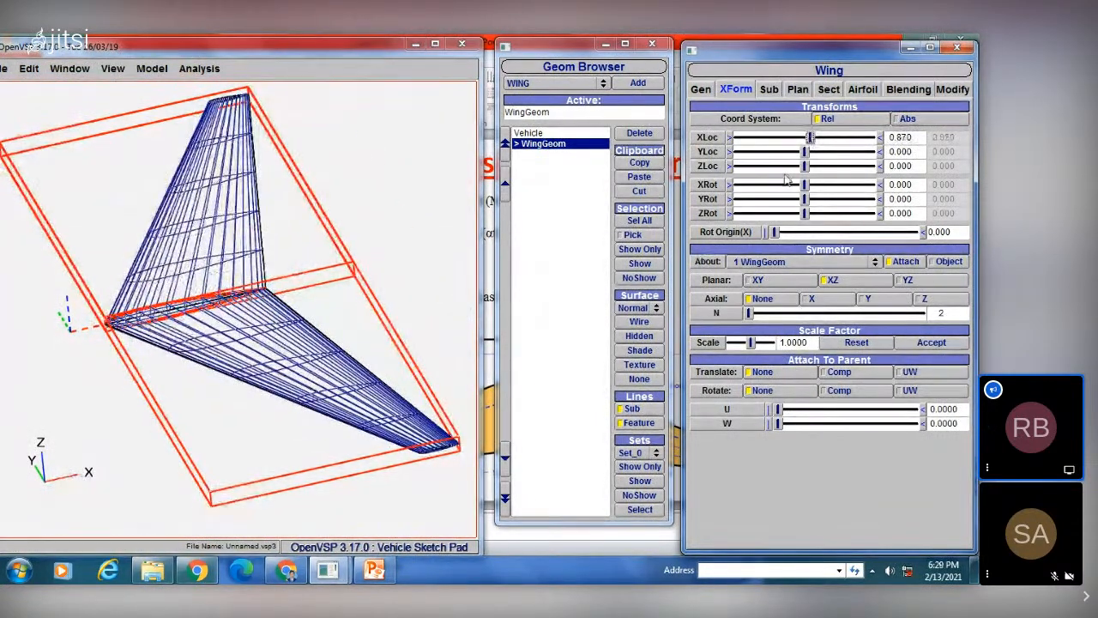
drag(805, 151, 785, 168)
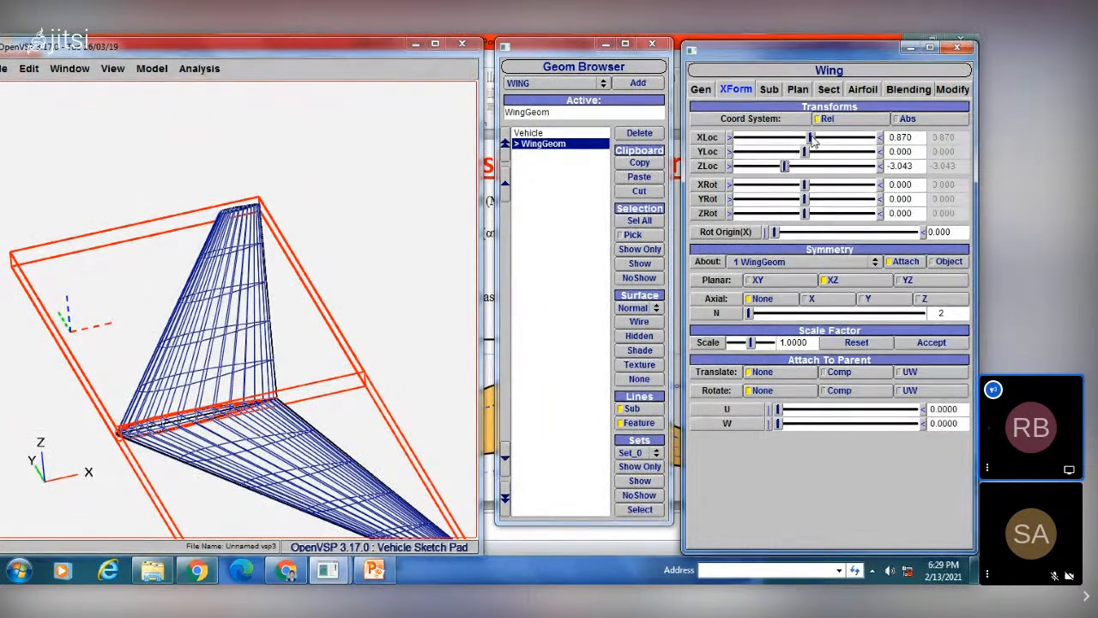
drag(811, 139, 806, 165)
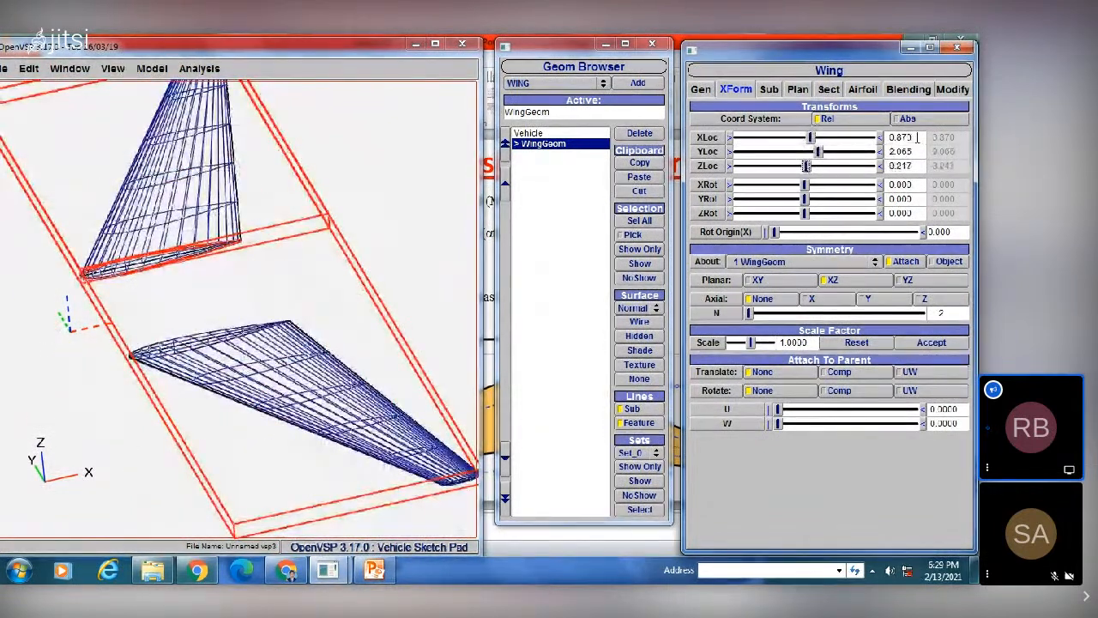
- Set the wing's X, Y and Z locations to 0
drag(915, 139, 878, 142)
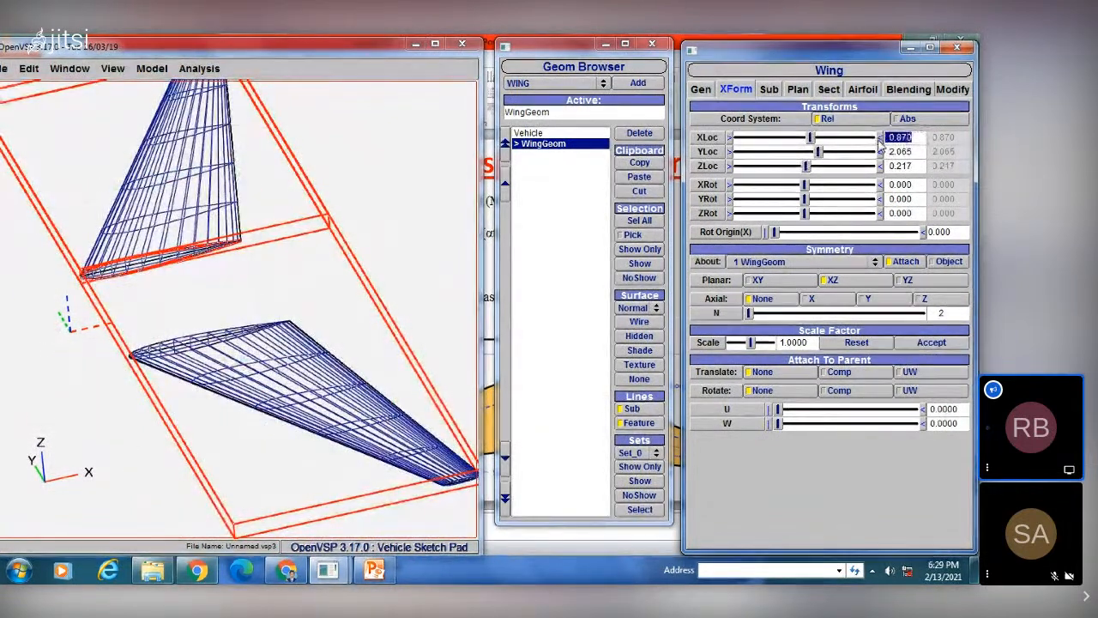
text(0)
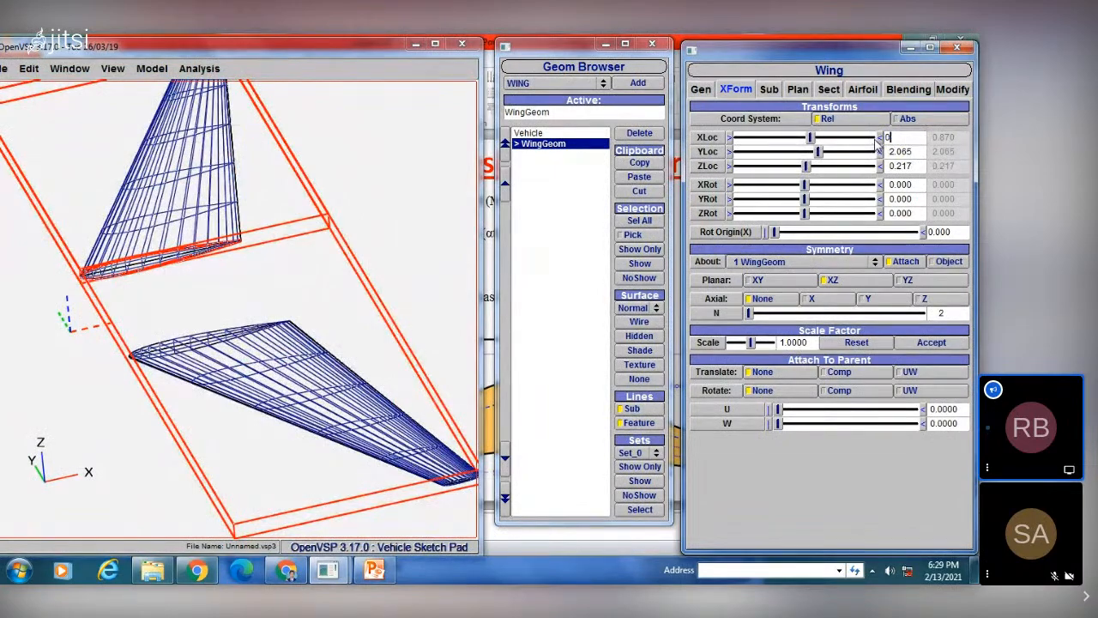
key(Tab)
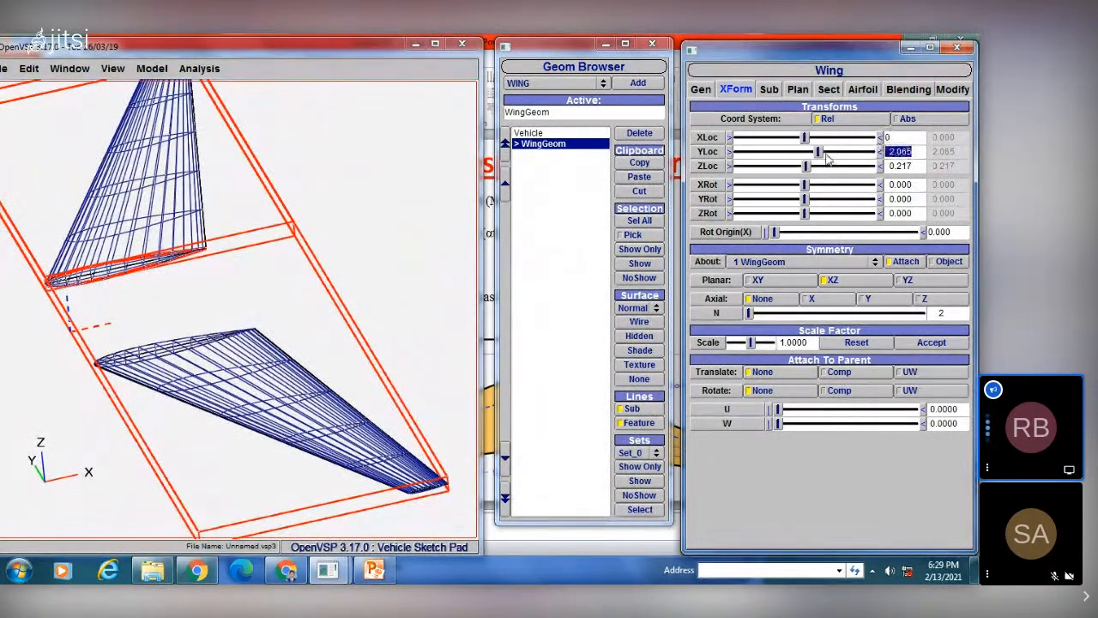
text(0)
key(Return)
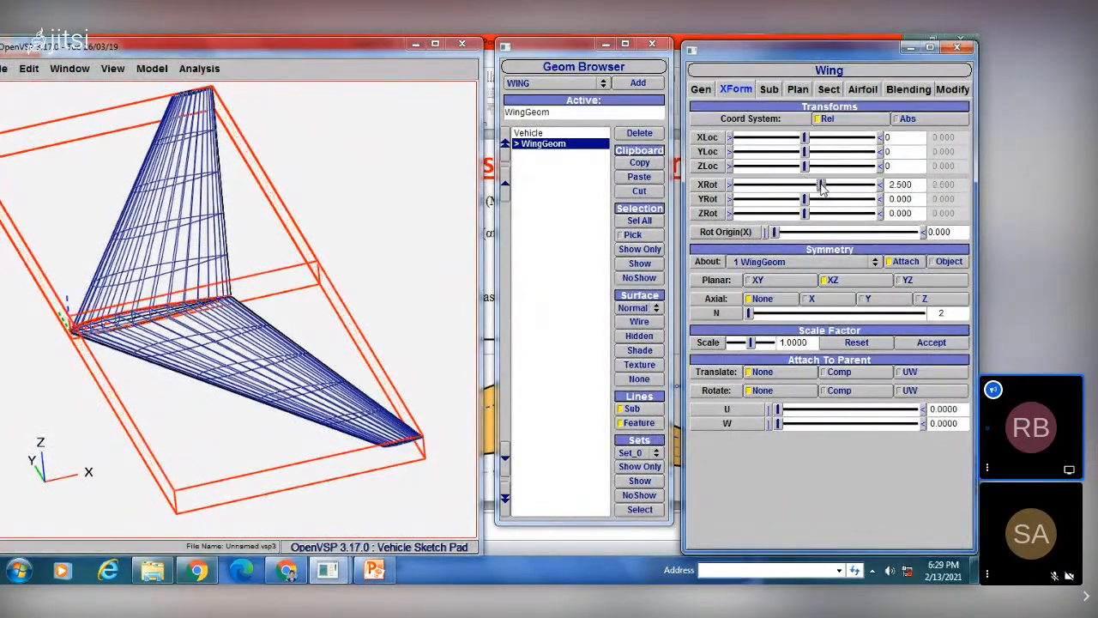
- Try rotating the wing about each axis, ending at X 0.217, Y 2.174 and Z 0.543 degrees
mouse_move(816, 187)
mouse_down()
mouse_move(779, 187)
mouse_move(827, 184)
mouse_move(815, 186)
mouse_move(839, 200)
mouse_move(762, 204)
mouse_move(805, 207)
mouse_up()
click(790, 187)
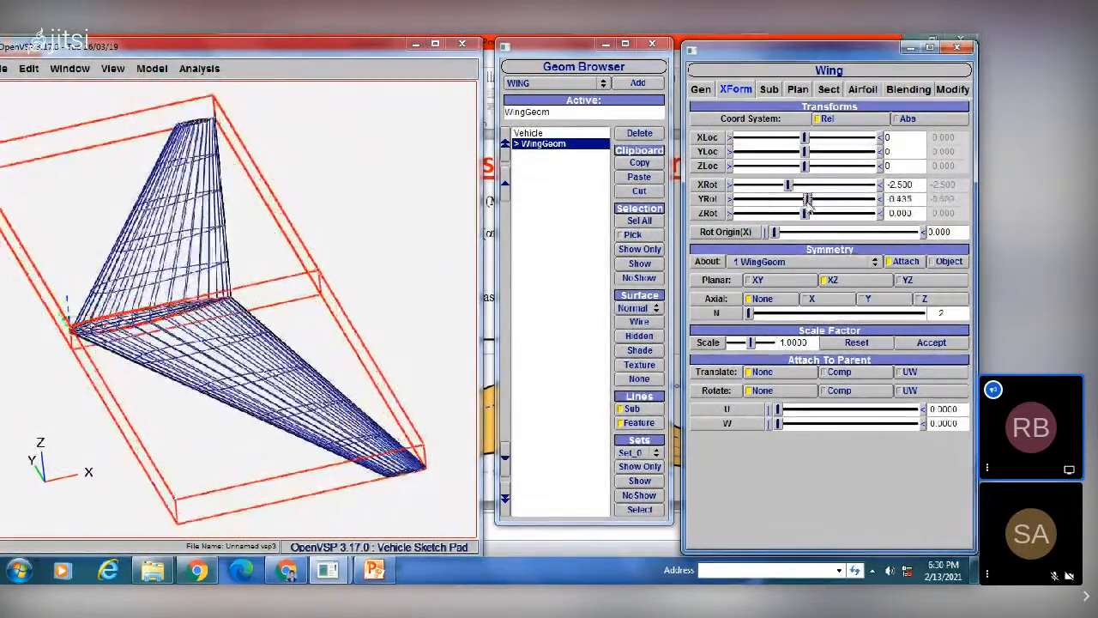
click(789, 214)
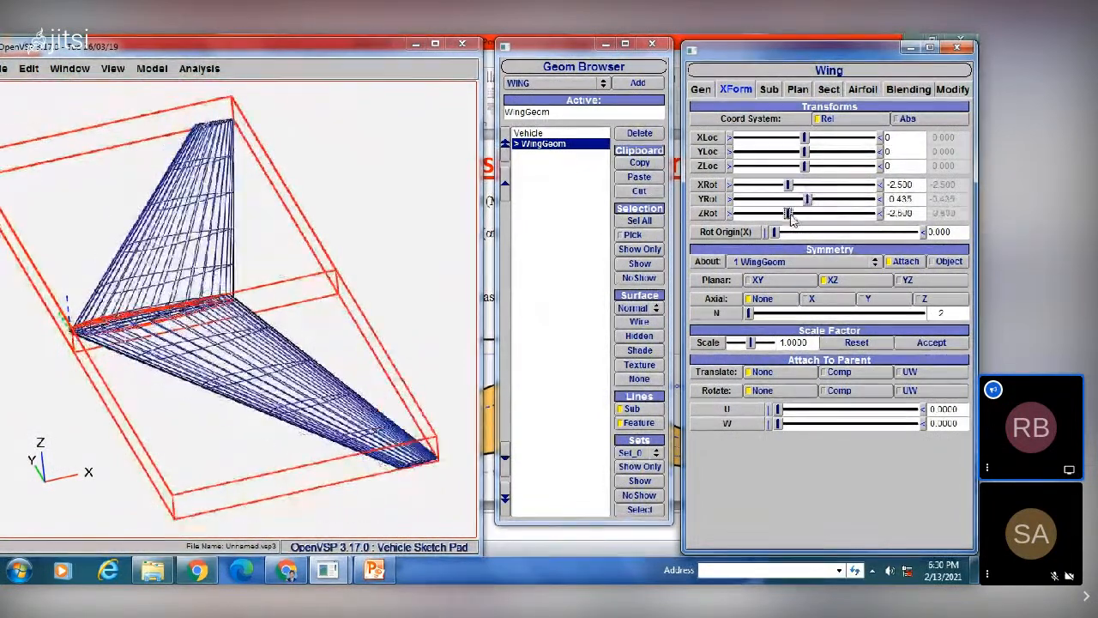
drag(791, 216, 810, 214)
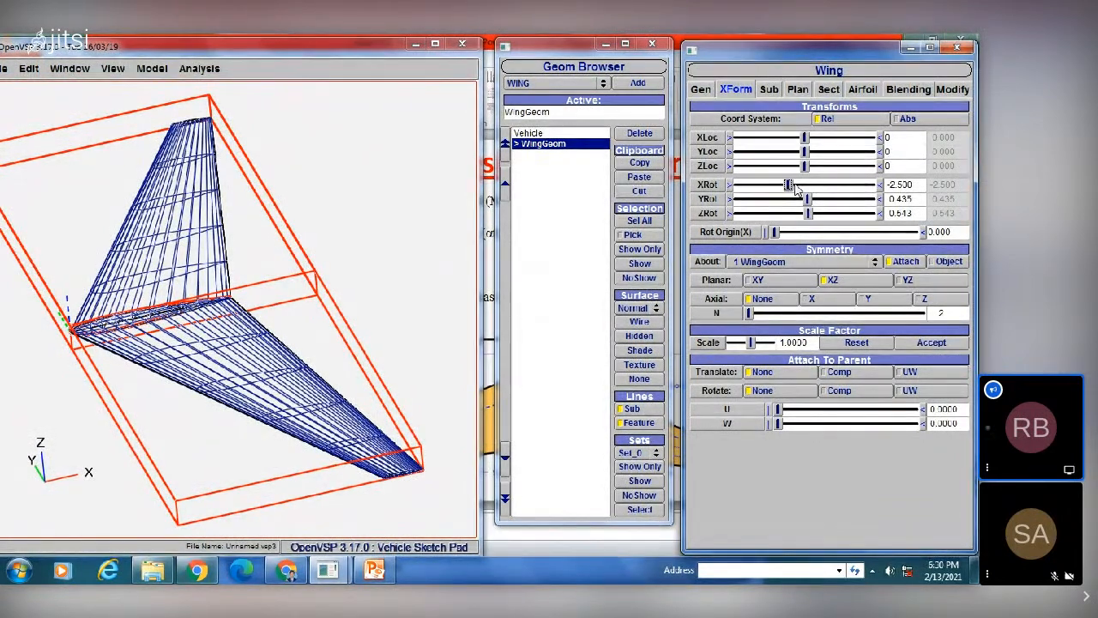
mouse_move(794, 189)
mouse_down()
mouse_move(812, 188)
mouse_move(796, 189)
mouse_up()
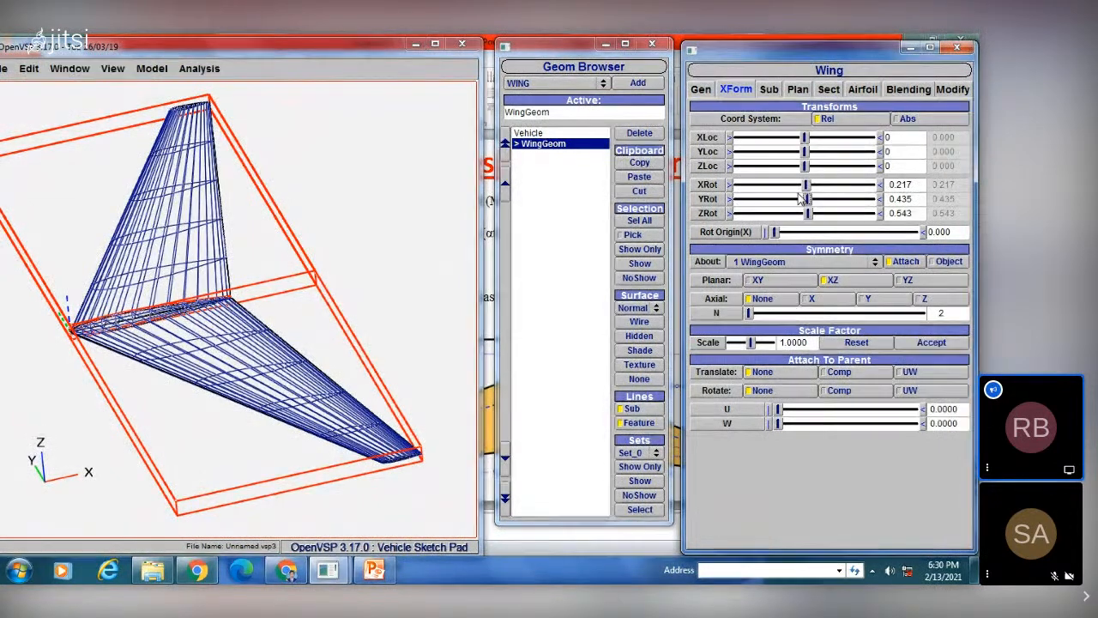
drag(805, 198, 819, 198)
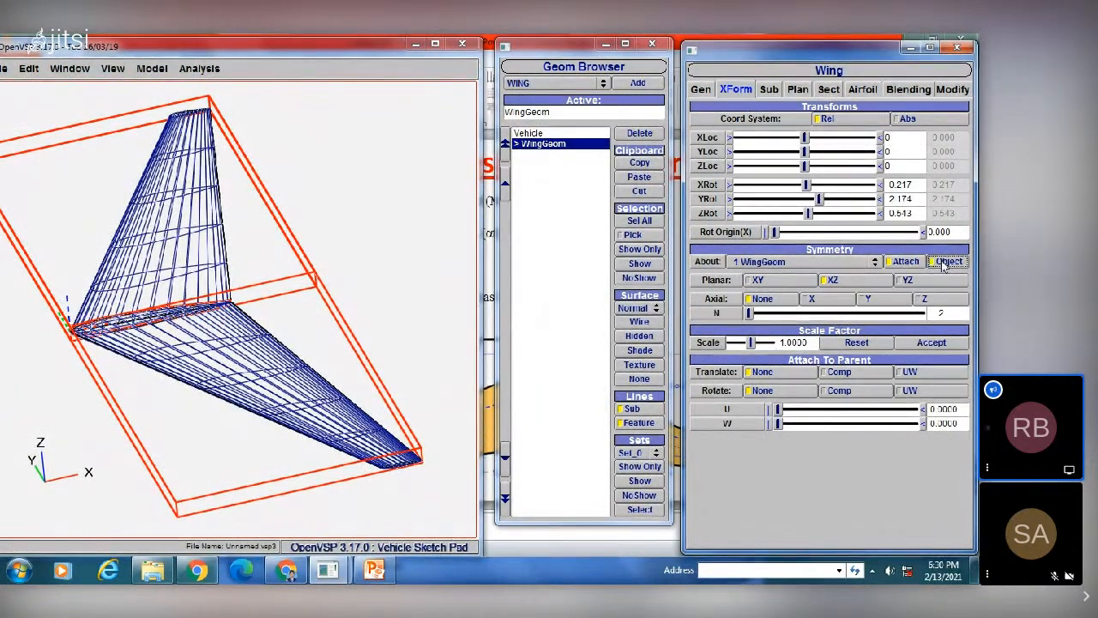
- Compare the wing's Attach and Object symmetry references at the root trailing edge, ending with only Attach enabled
click(906, 262)
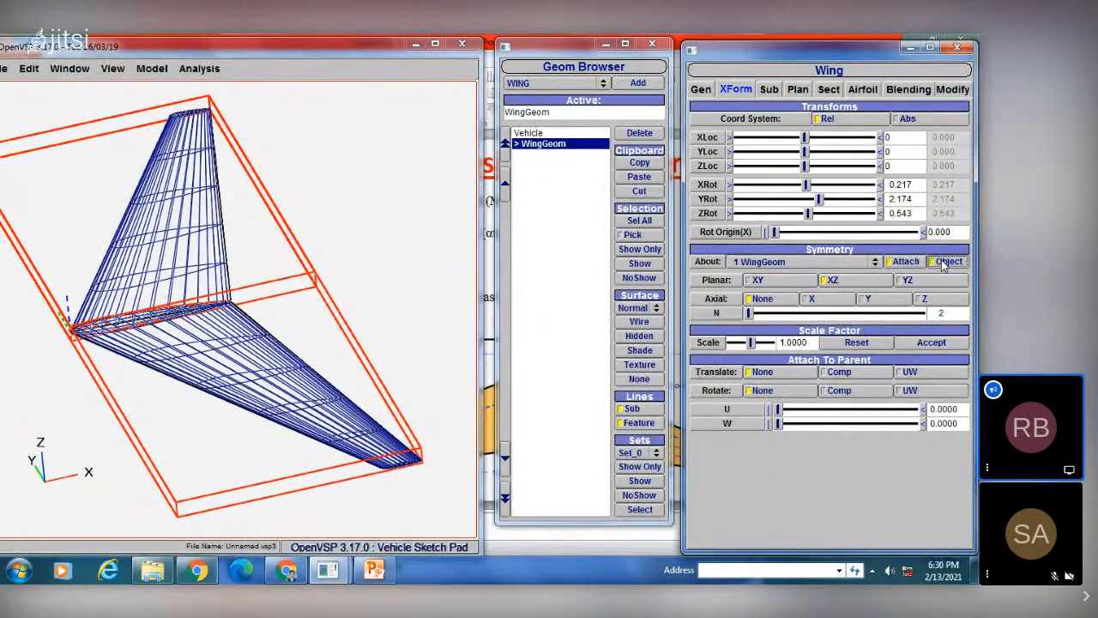
click(906, 262)
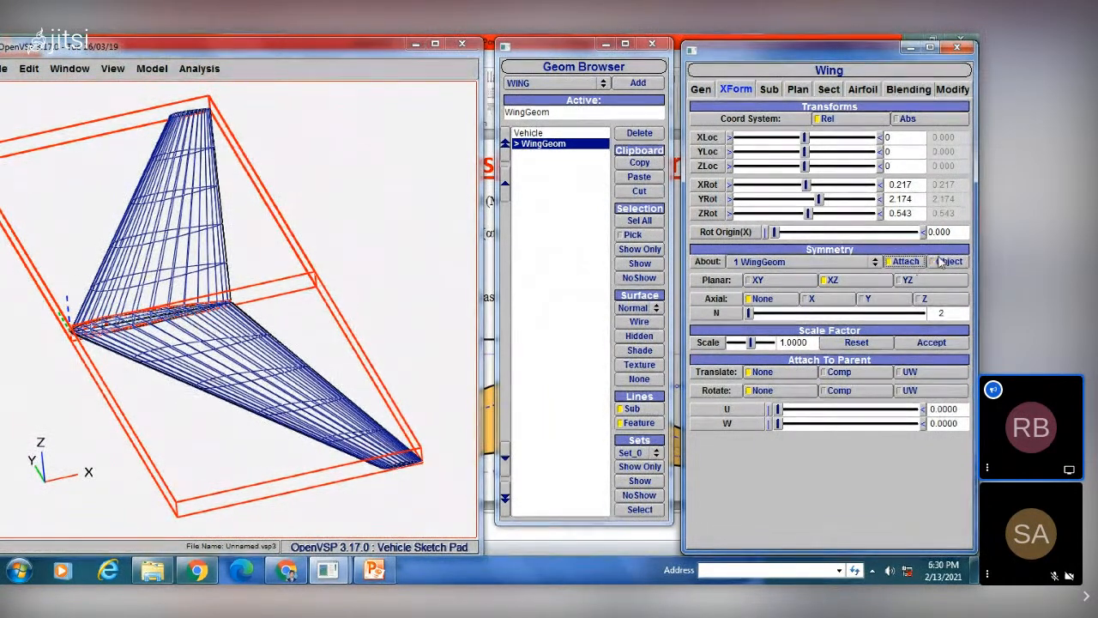
click(947, 262)
click(907, 261)
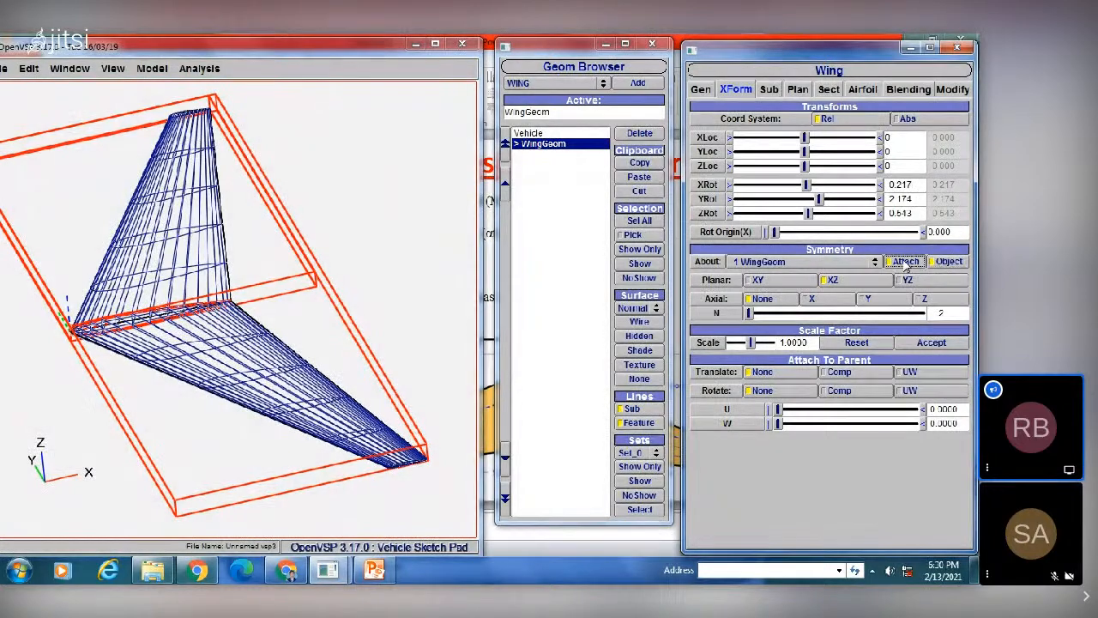
click(233, 283)
right_drag(232, 283, 271, 386)
click(939, 265)
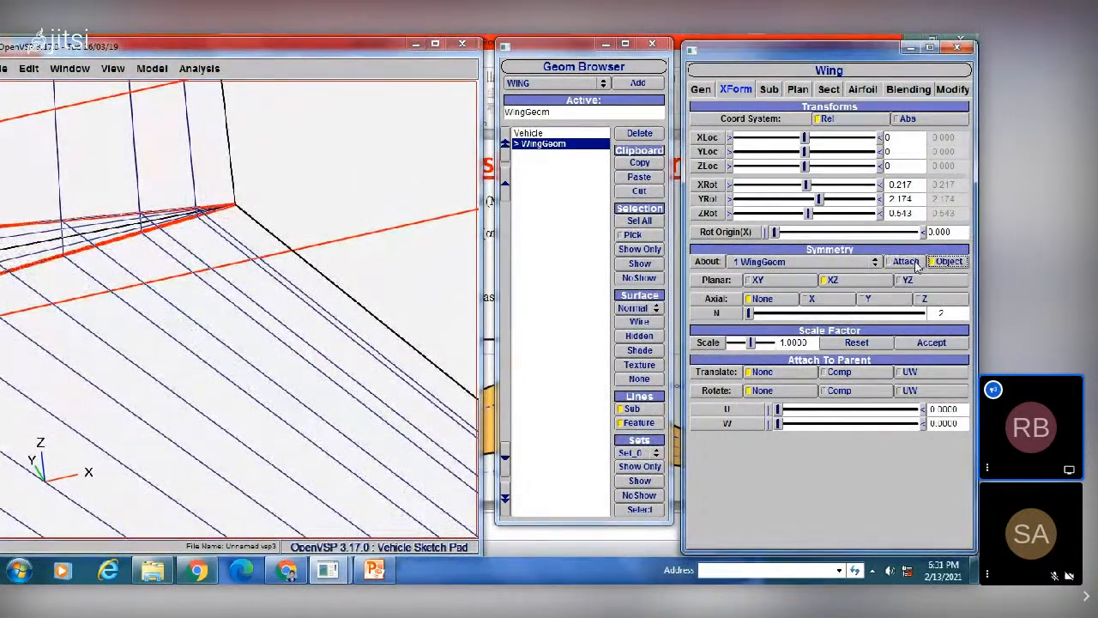
click(916, 265)
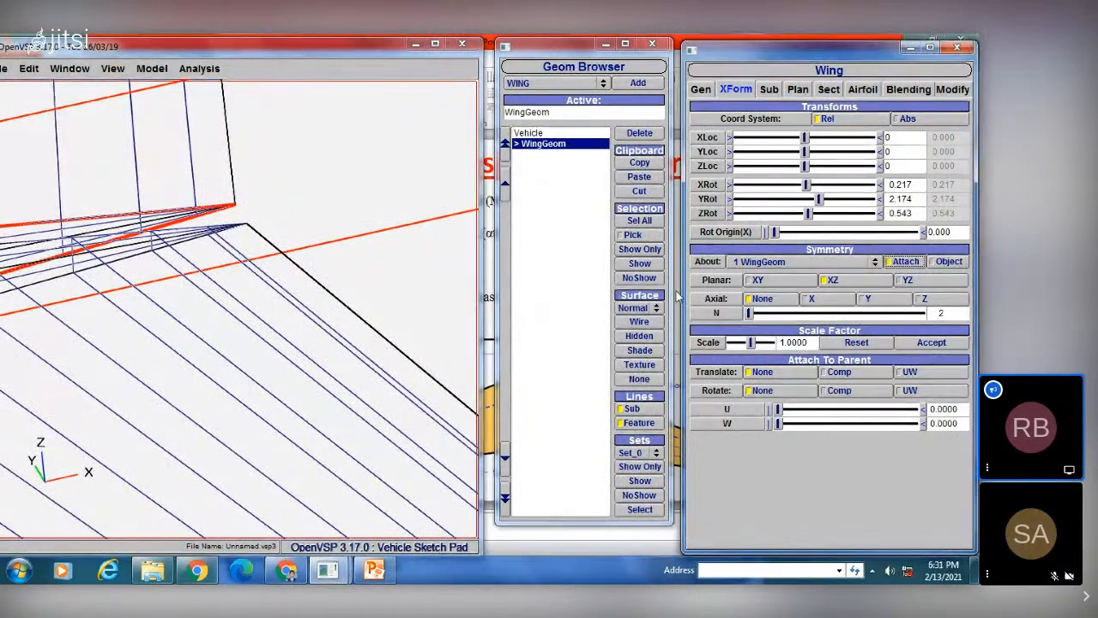
- Set the wing's X, Y and Z rotations to 0
scroll(404, 191, down, 5)
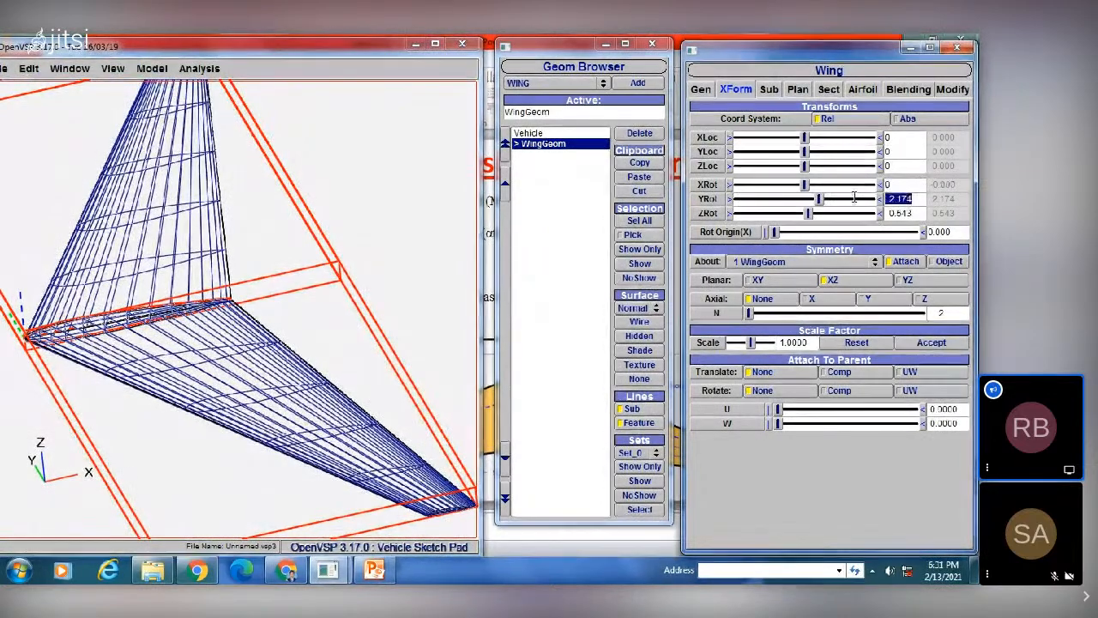
key(Tab)
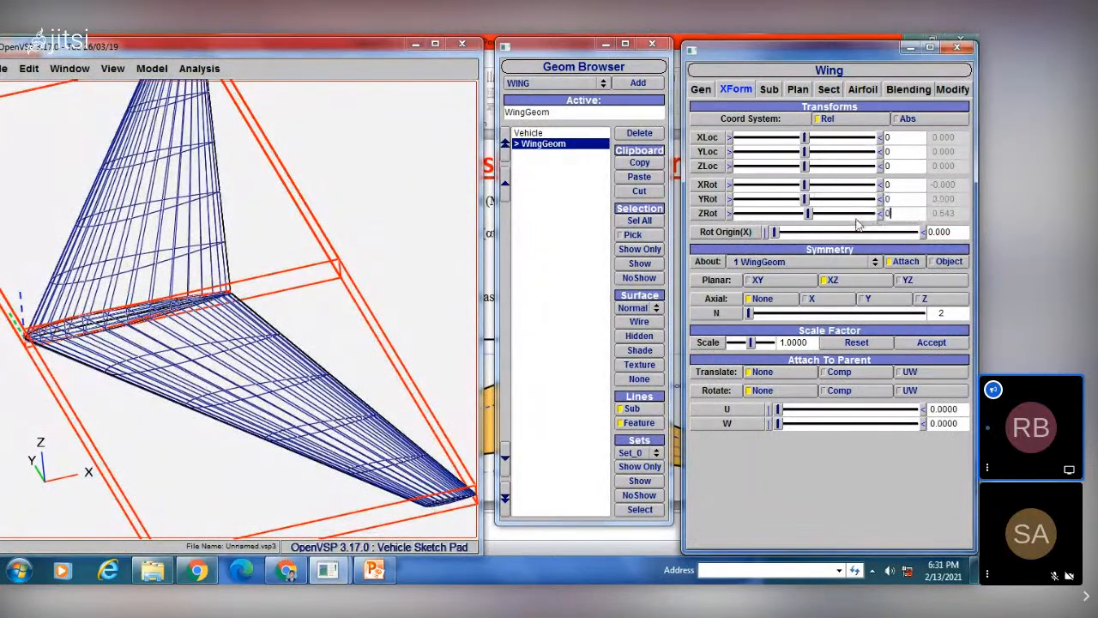
text(0)
key(Return)
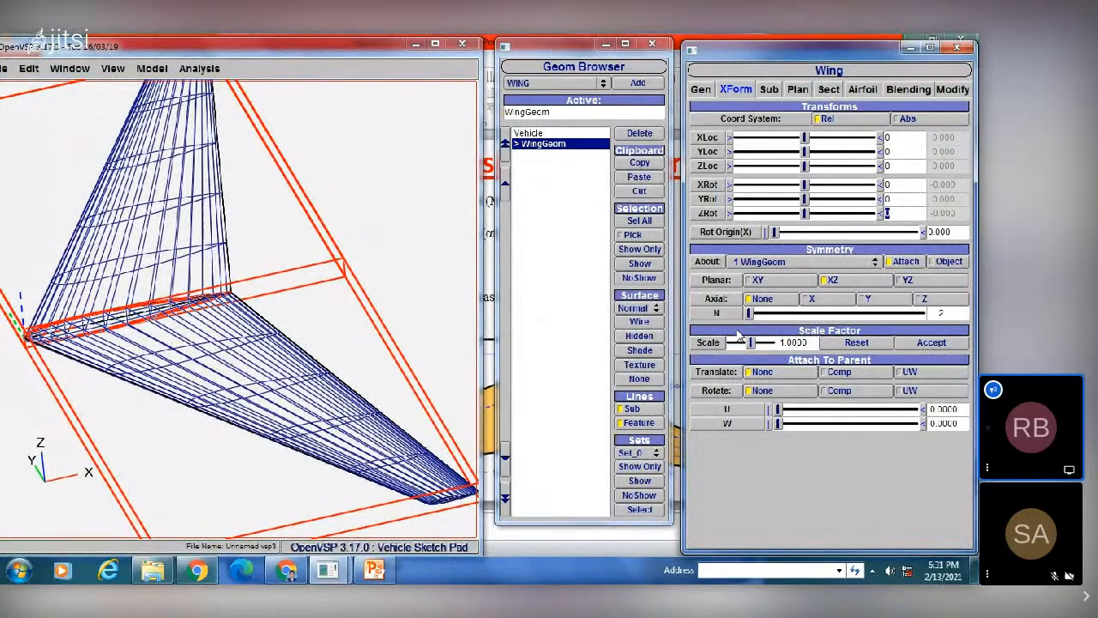
- Scale the wing down to a scale factor of about 0.5193
scroll(374, 350, down, 3)
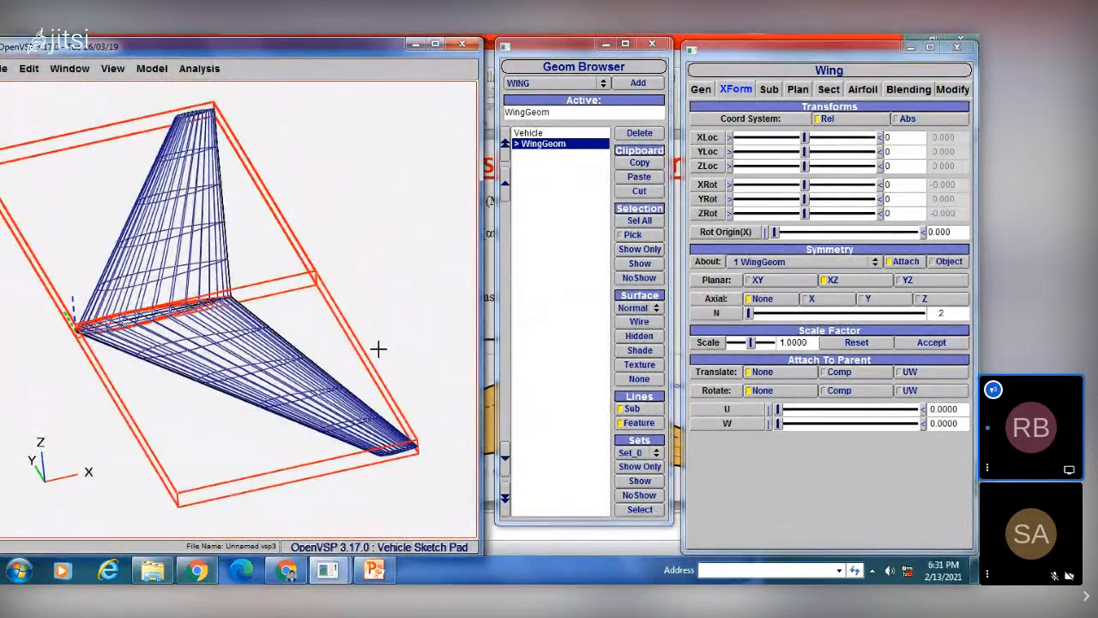
scroll(377, 349, up, 5)
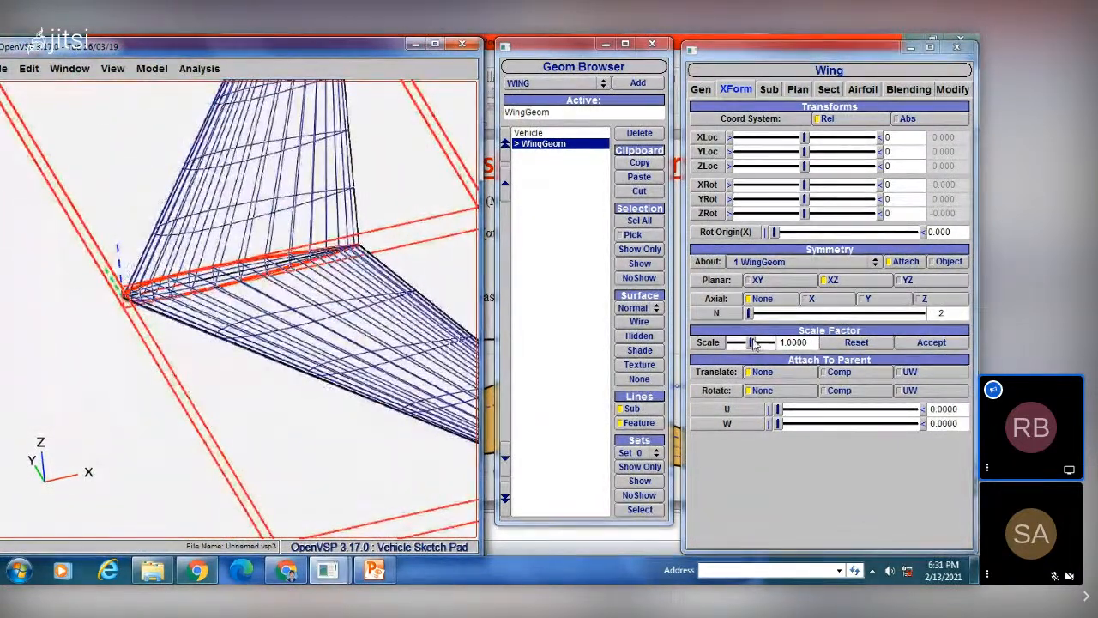
drag(753, 343, 761, 343)
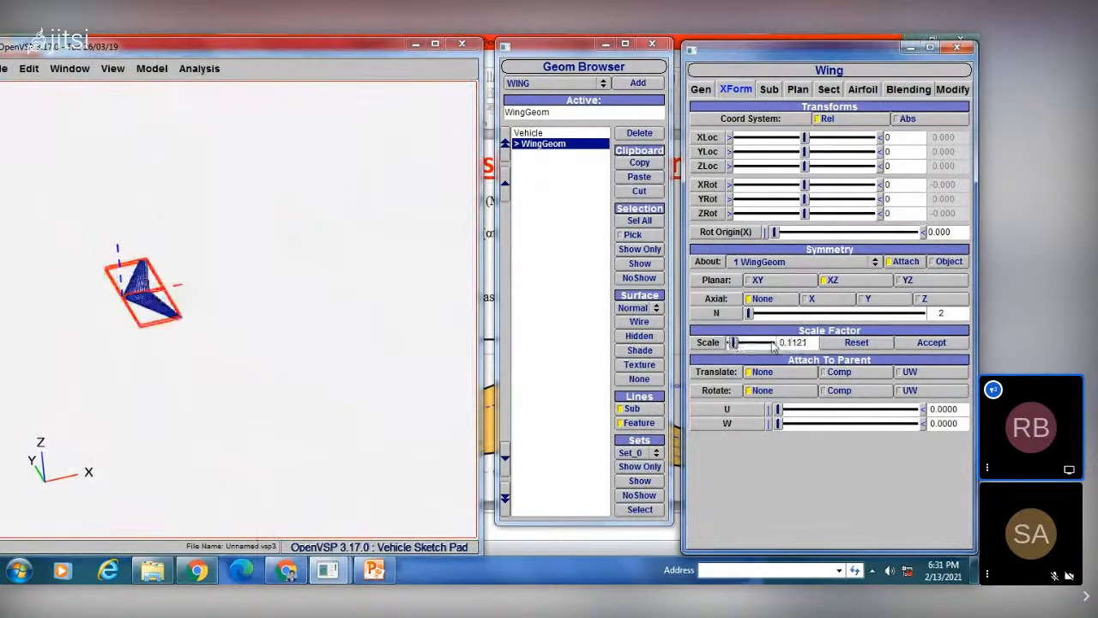
drag(774, 344, 740, 346)
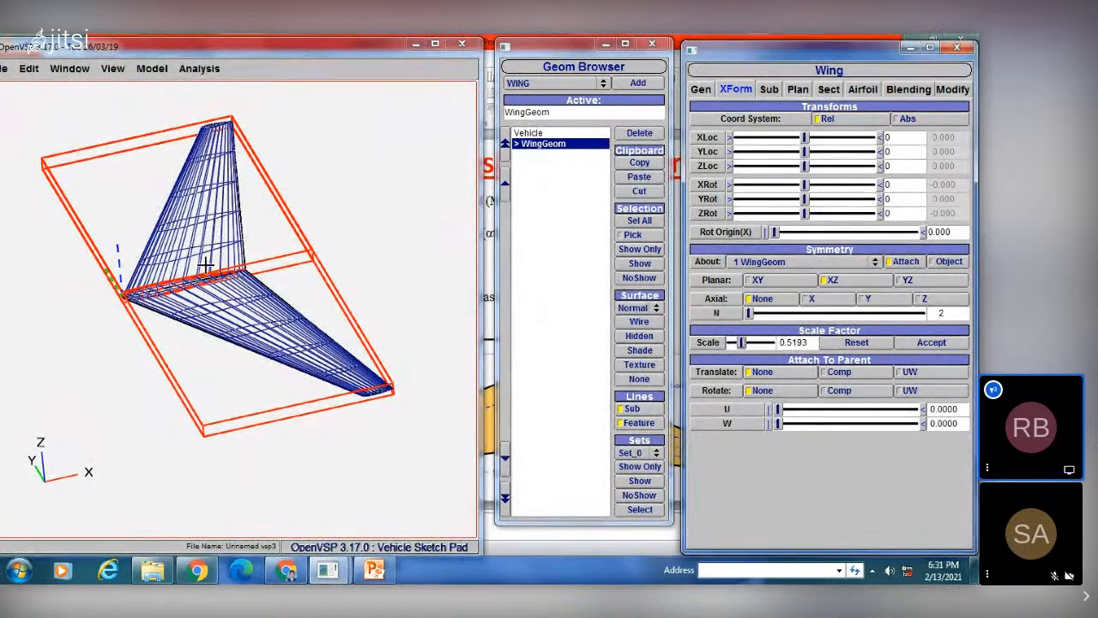
- Enable XY planar symmetry for the wing and disable its XZ planar symmetry
drag(175, 292, 163, 307)
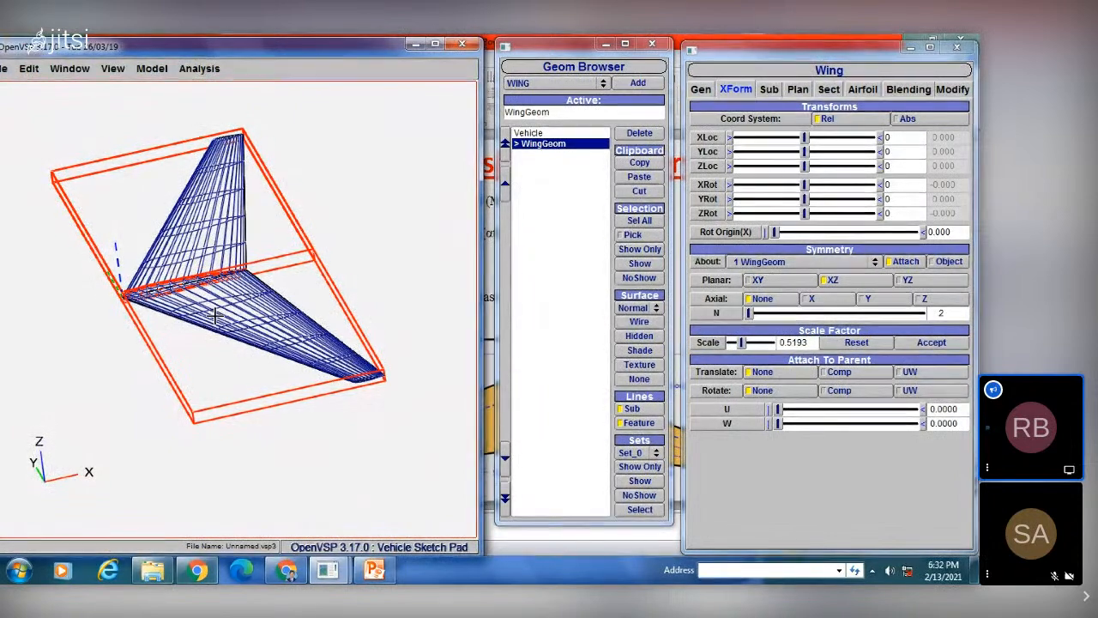
click(755, 281)
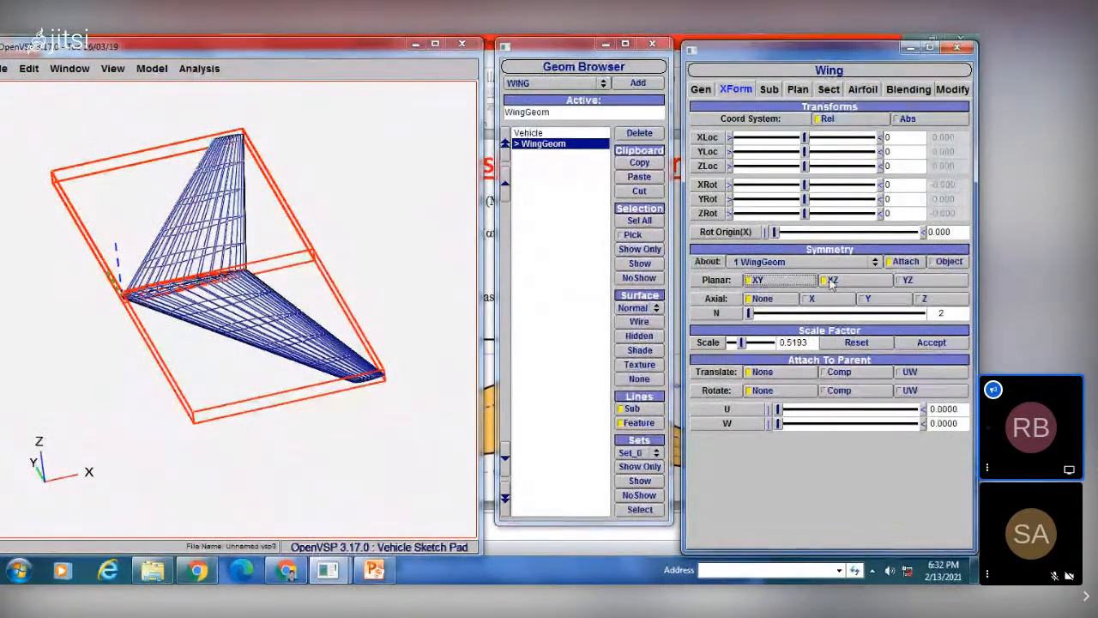
click(888, 282)
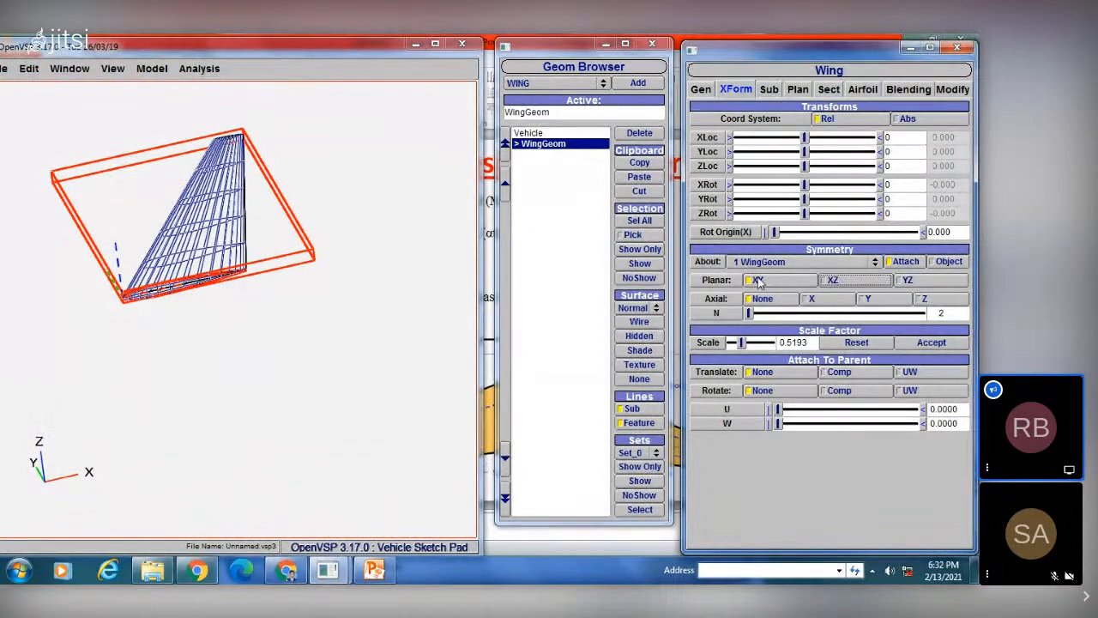
- Enable XZ and YZ planar symmetry for the wing in addition to XY
click(829, 281)
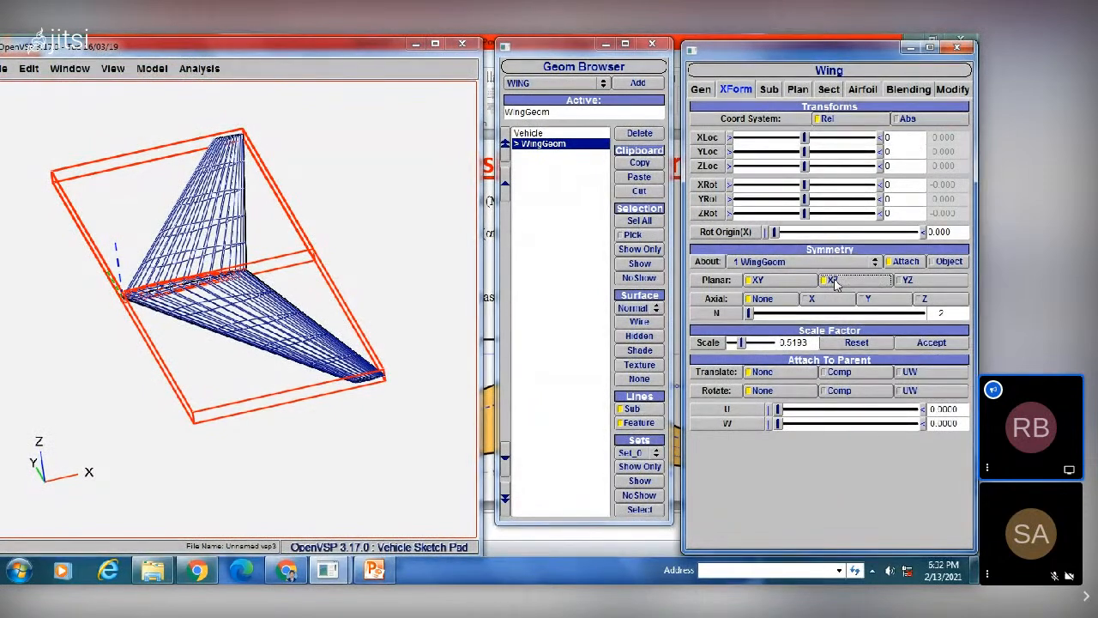
drag(250, 317, 231, 274)
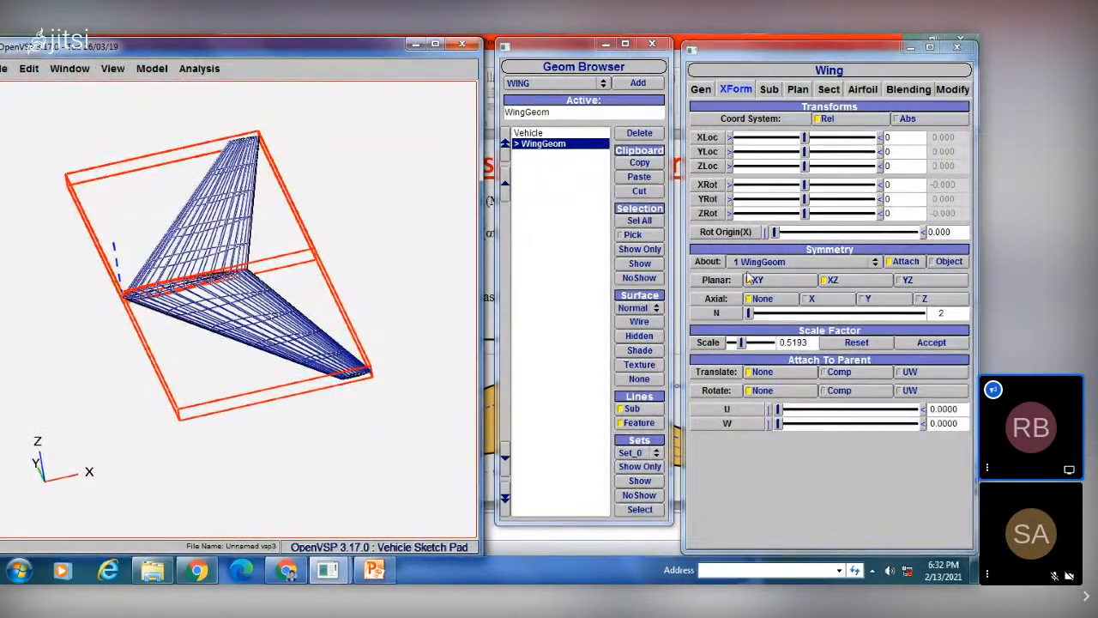
click(907, 280)
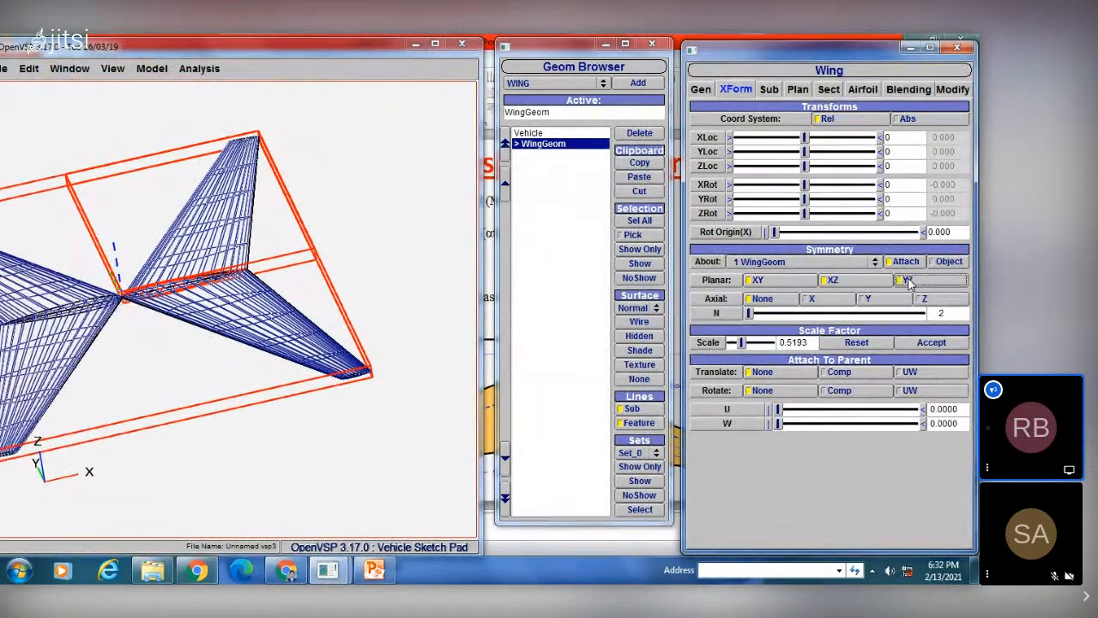
scroll(293, 328, down, 5)
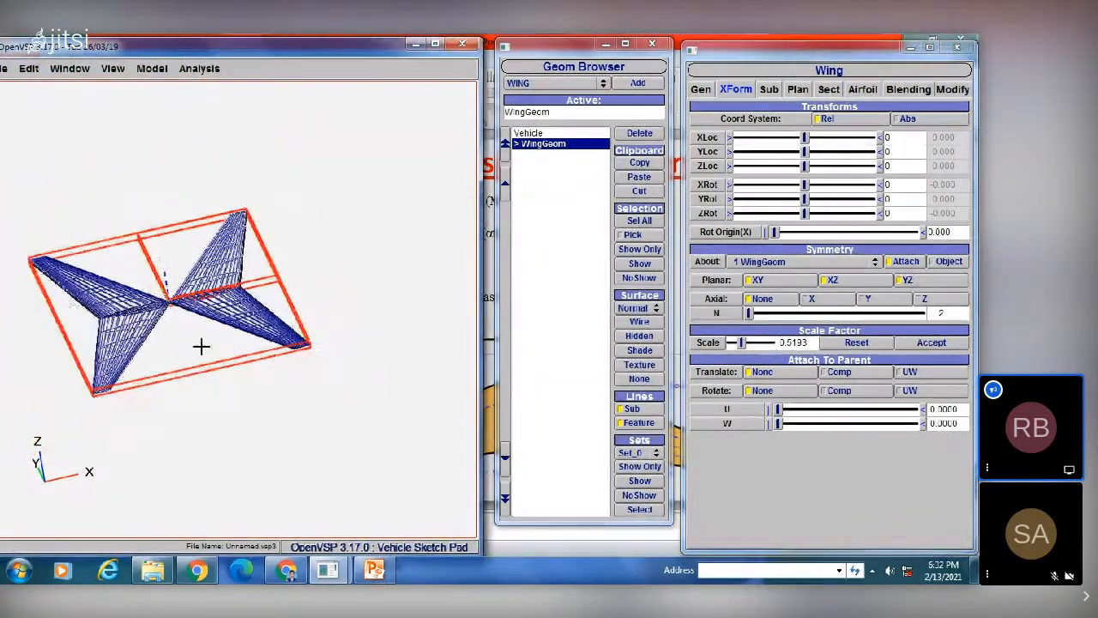
drag(200, 346, 193, 330)
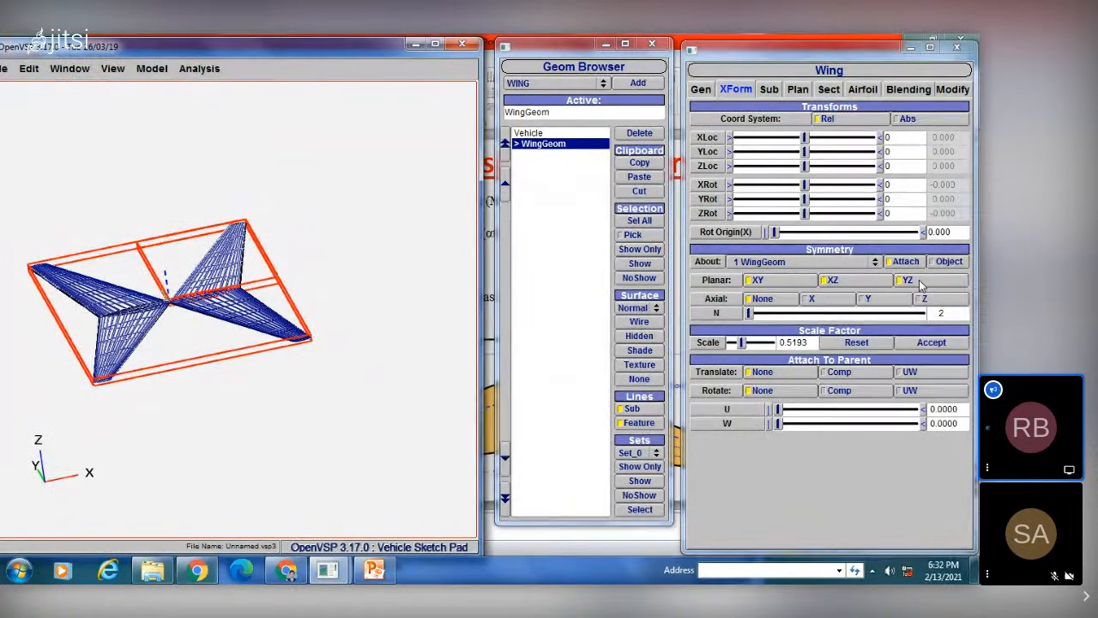
- Disable the wing's XZ and YZ planar symmetry, leaving only XY enabled, and inspect the wing
click(852, 283)
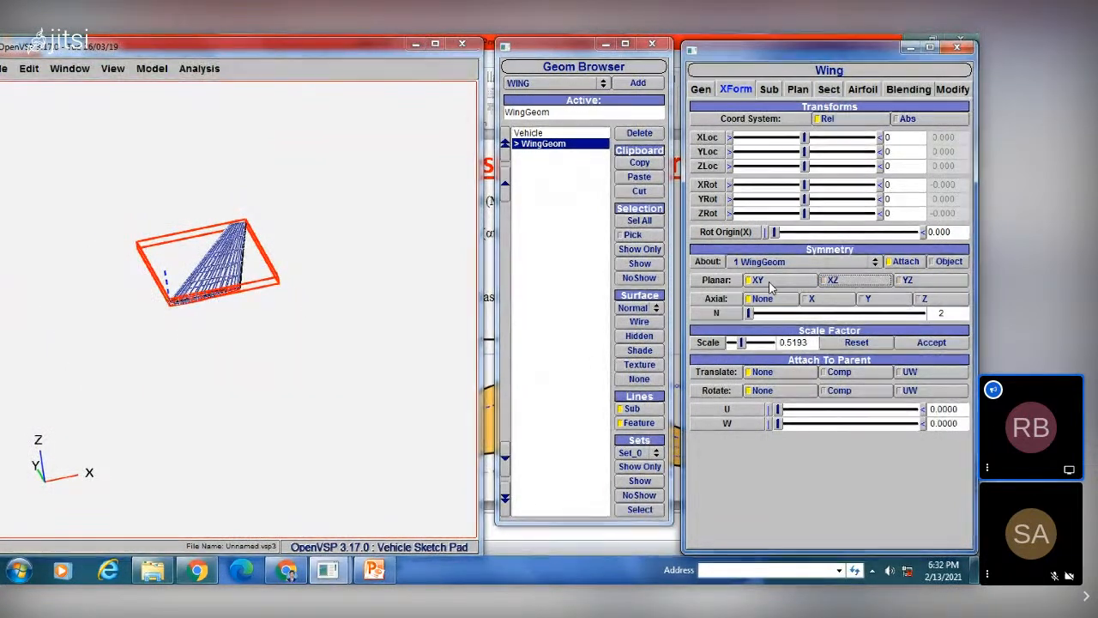
drag(108, 451, 111, 464)
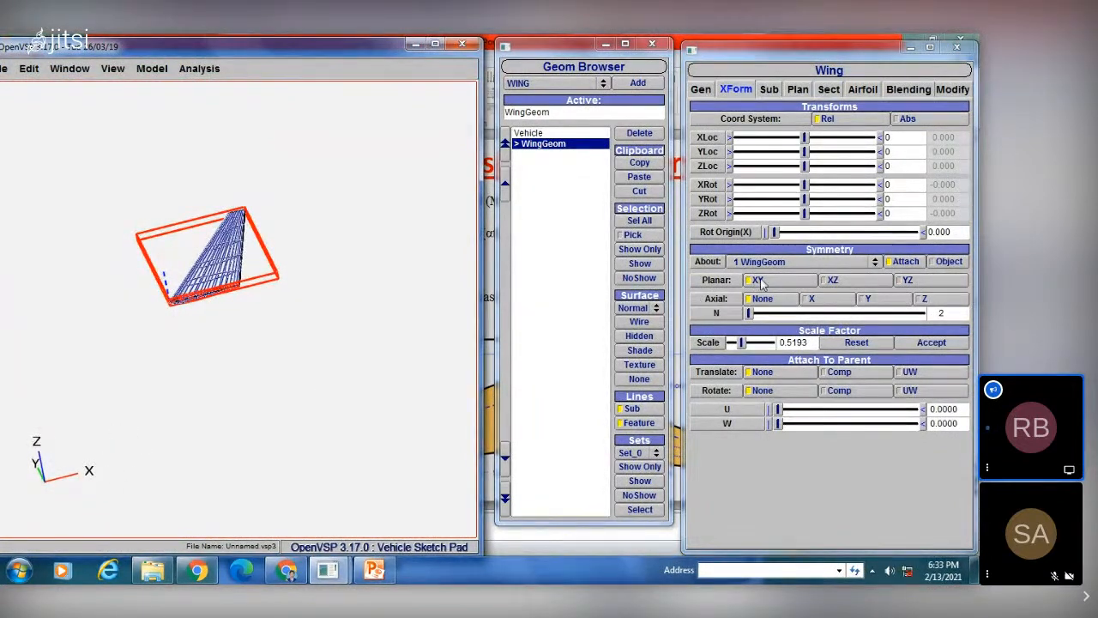
drag(76, 453, 125, 444)
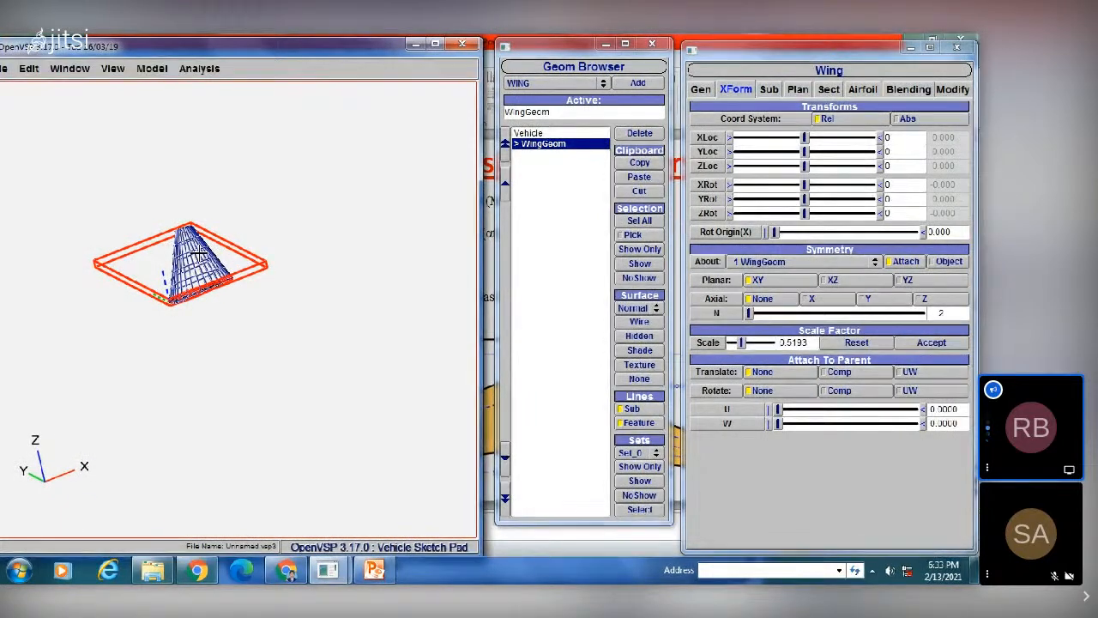
- Turn the wing's XZ planar symmetry back on, followed by YZ, and inspect the mirrored surfaces
click(829, 281)
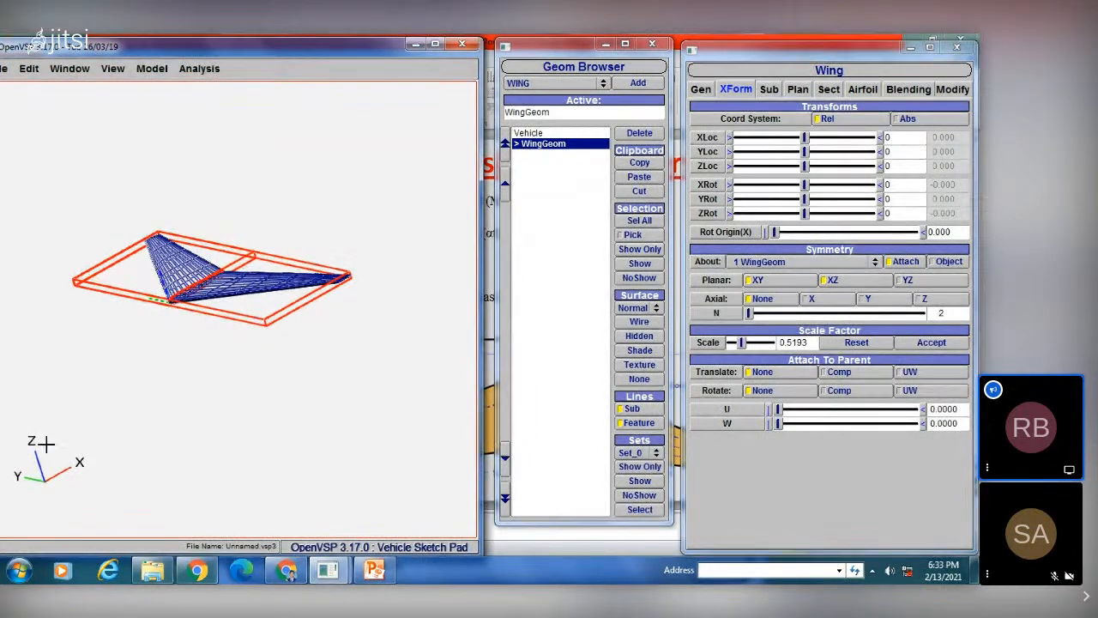
click(906, 281)
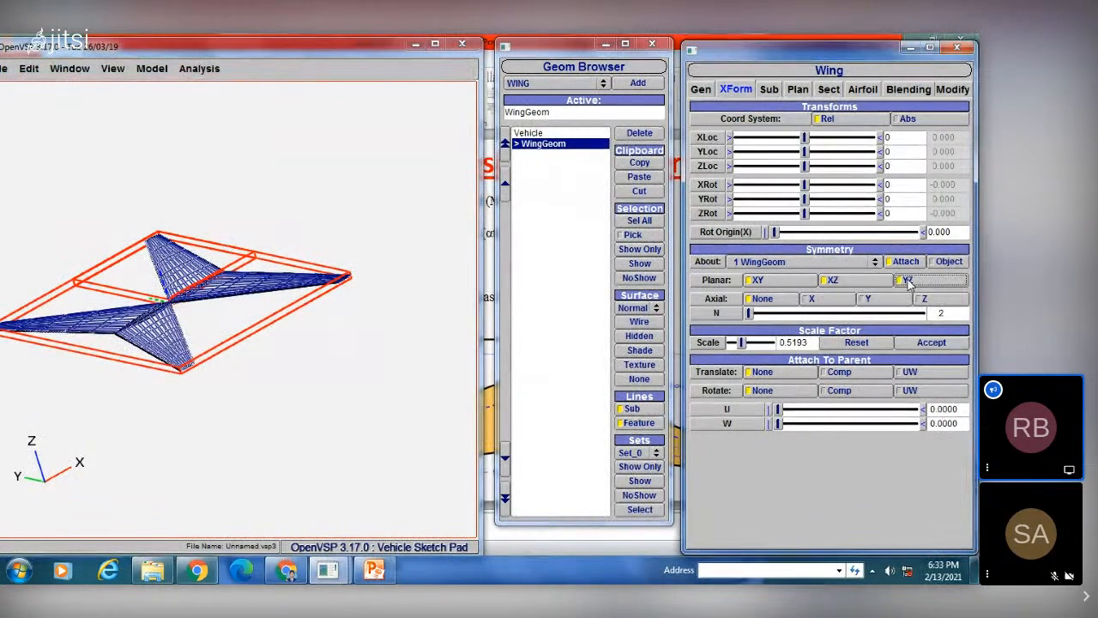
drag(277, 314, 213, 377)
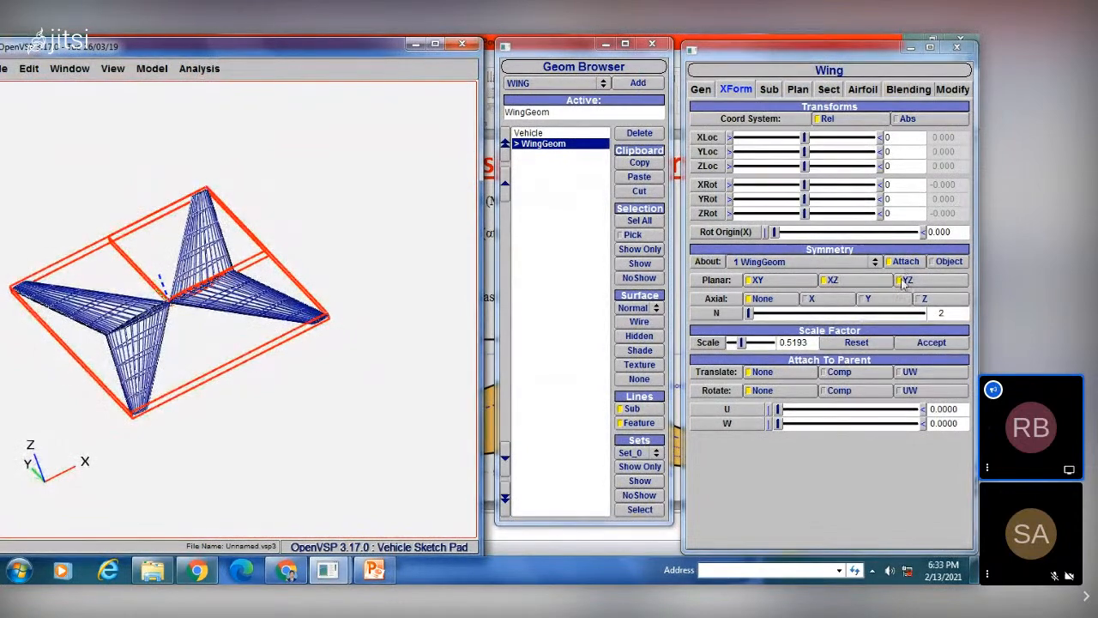
- Turn off the wing's YZ planar symmetry, keeping XY and XZ enabled
click(830, 281)
click(830, 280)
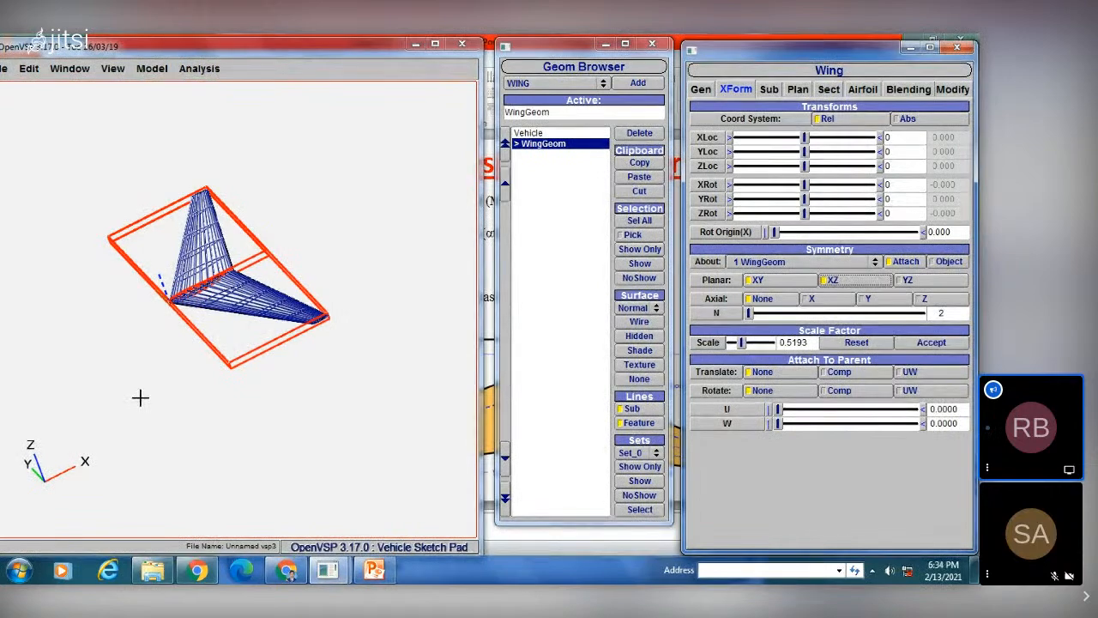
drag(140, 398, 95, 437)
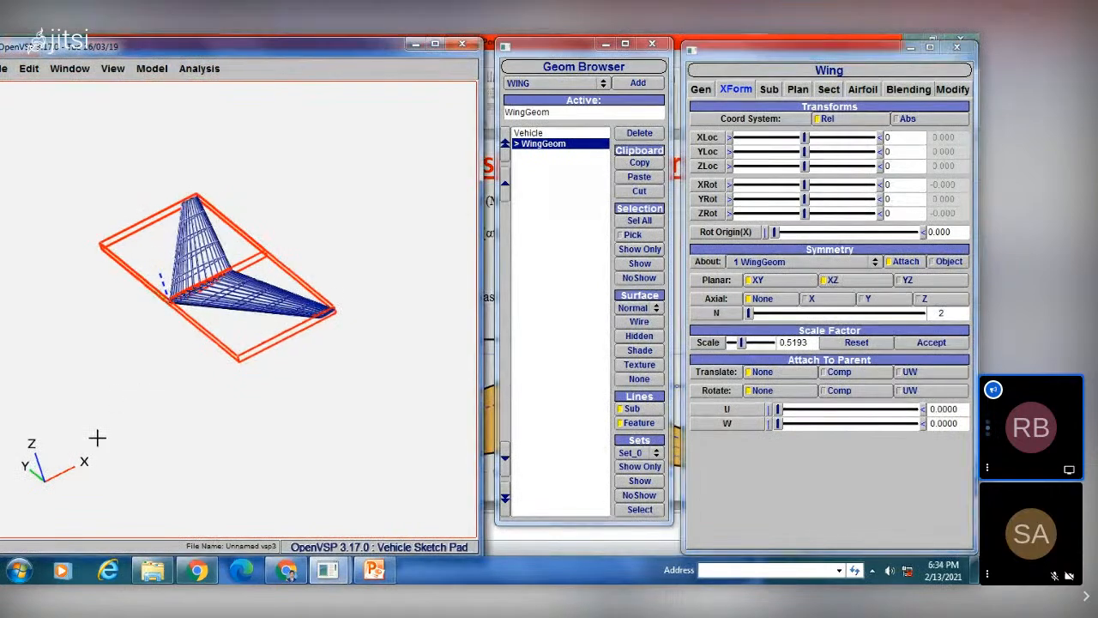
- Compare the wing's axial symmetry about the X, Z and Y axes
click(815, 300)
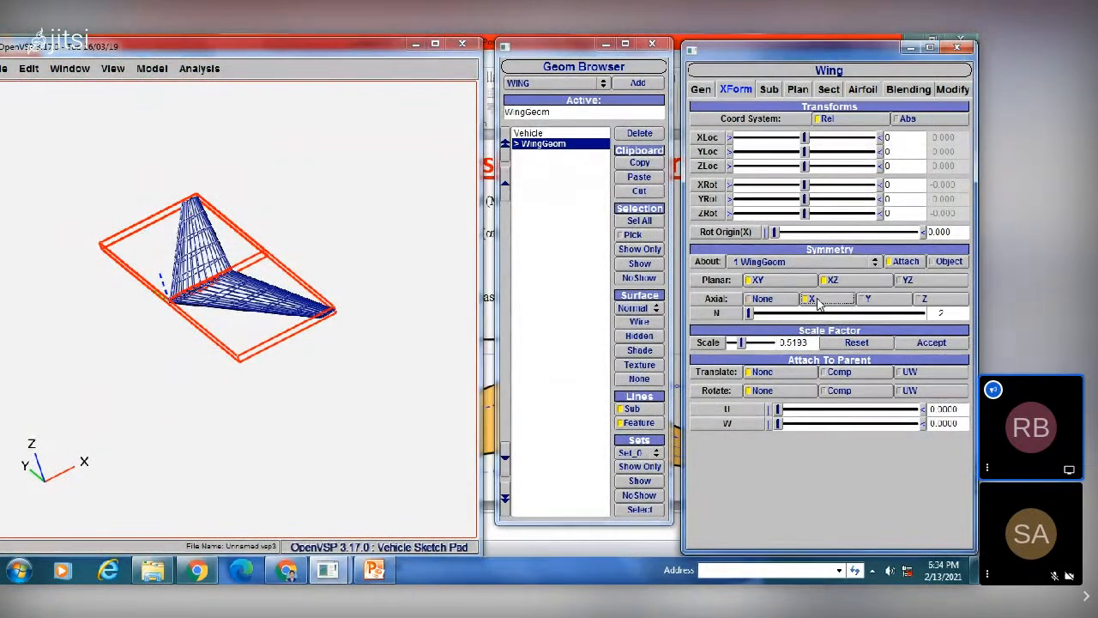
click(922, 299)
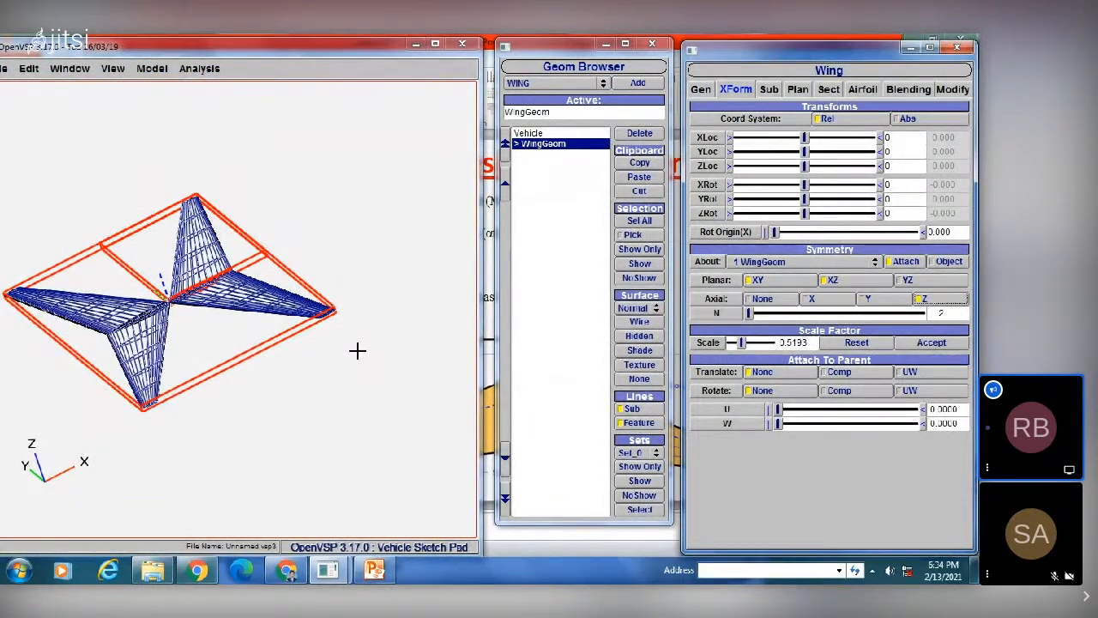
drag(358, 351, 380, 324)
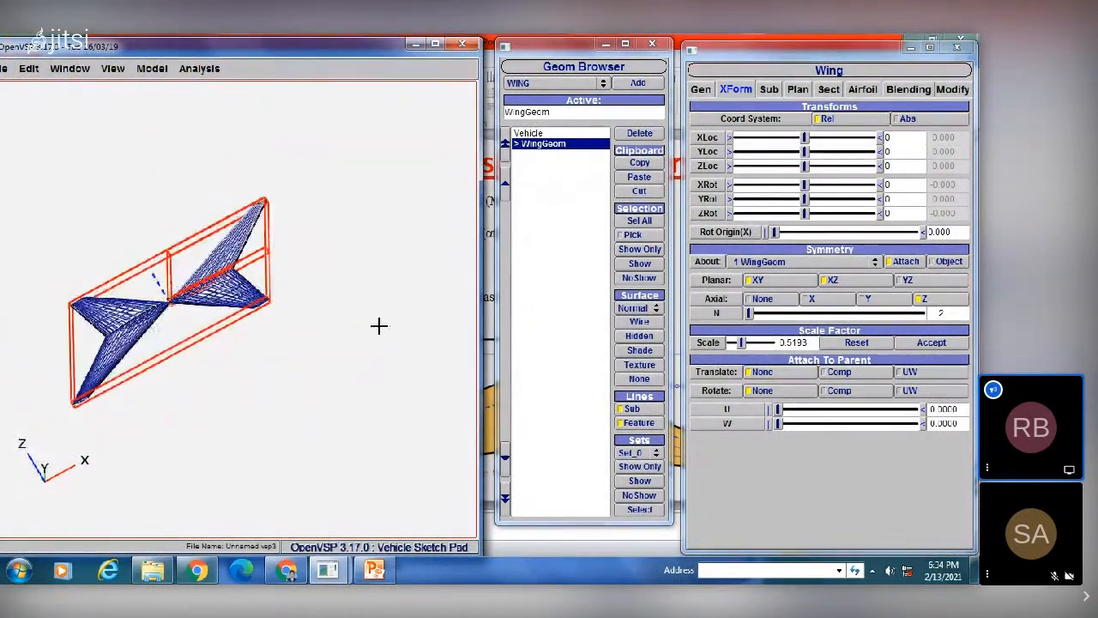
click(868, 300)
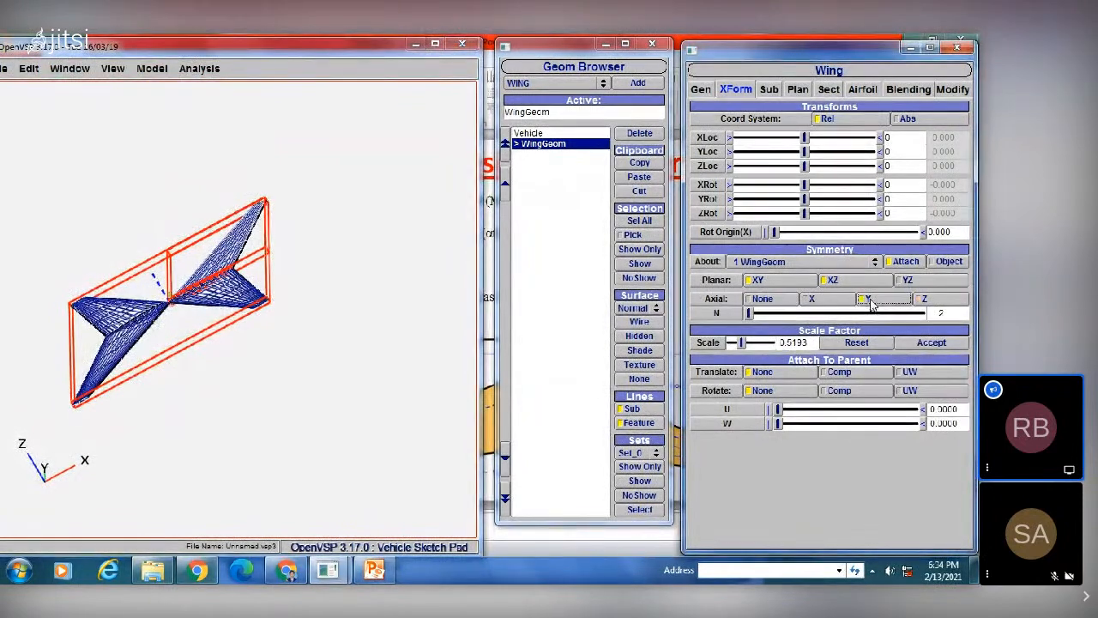
- Disable the wing's XY planar symmetry and compare axial symmetry about X and Z, ending on Z
click(794, 282)
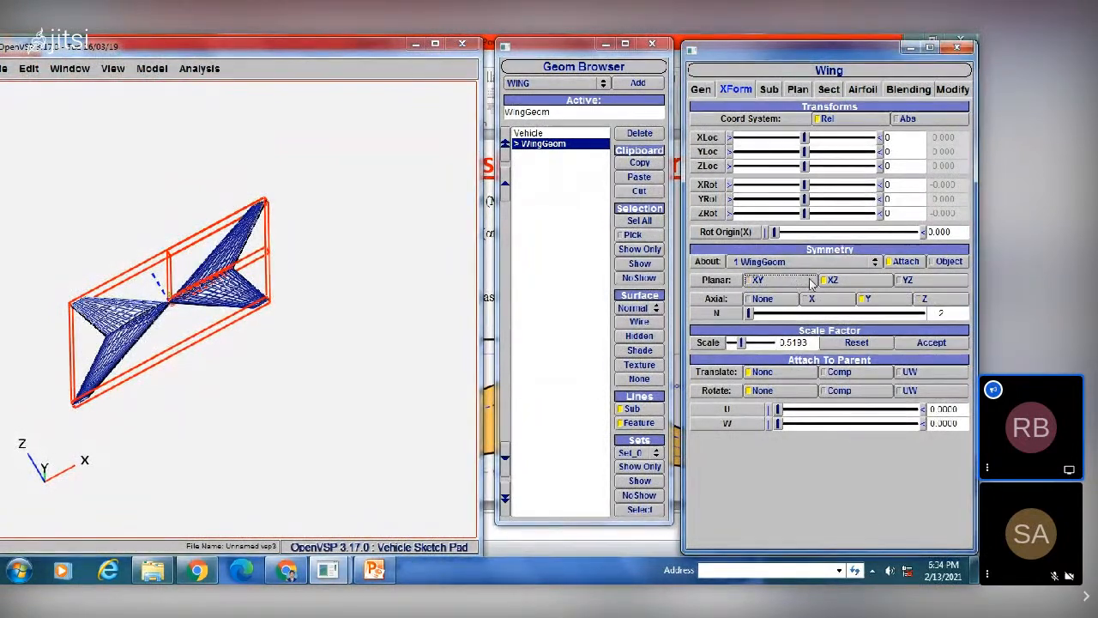
drag(380, 324, 390, 343)
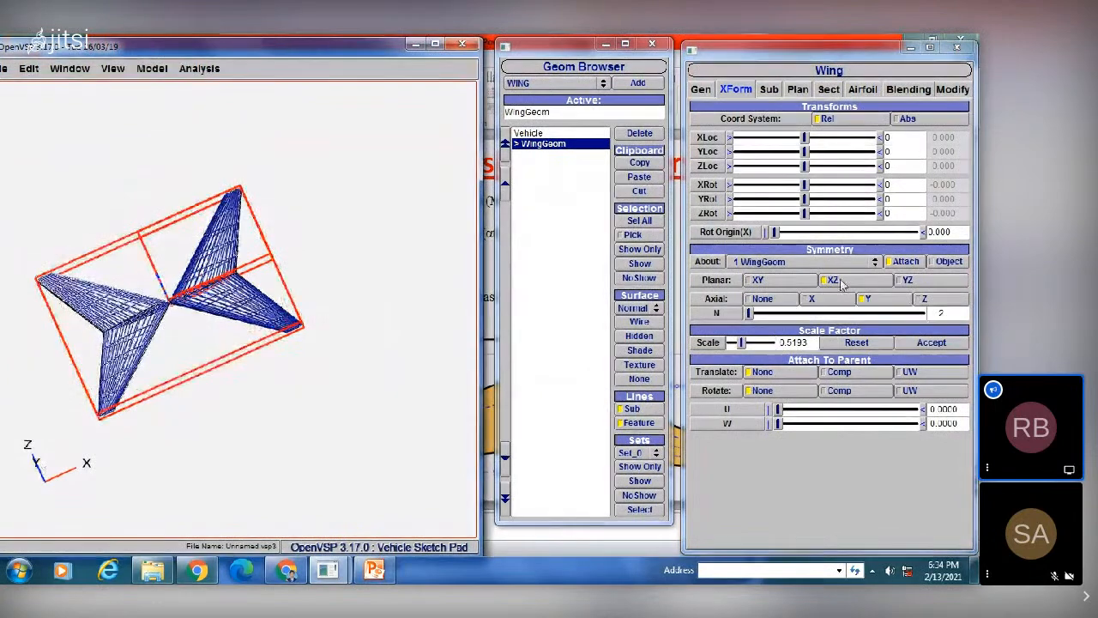
click(829, 302)
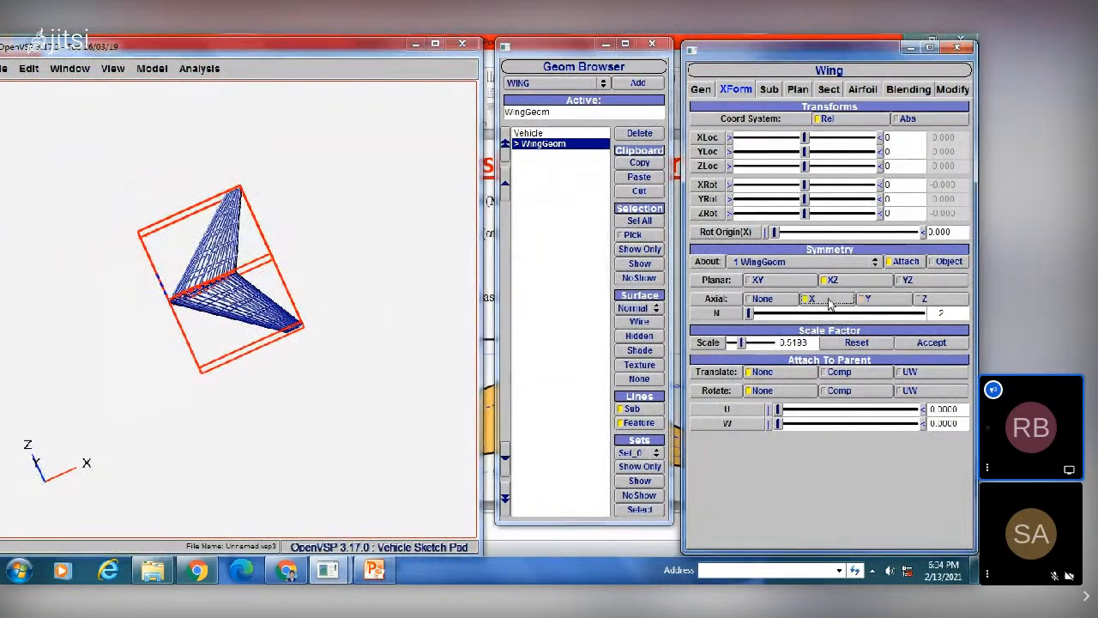
click(891, 299)
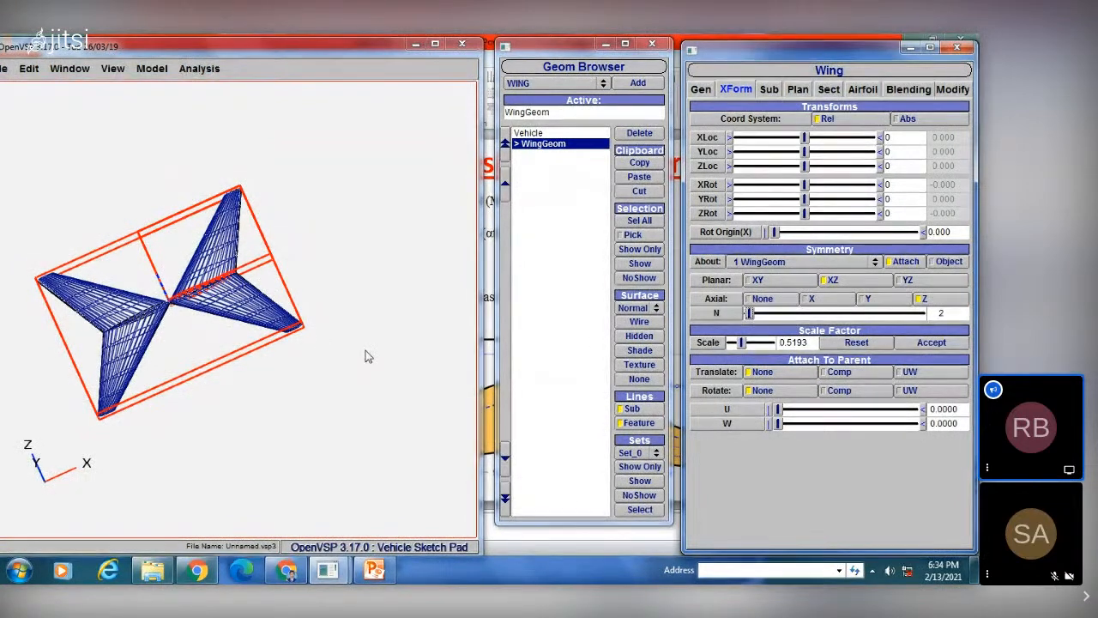
drag(368, 356, 258, 318)
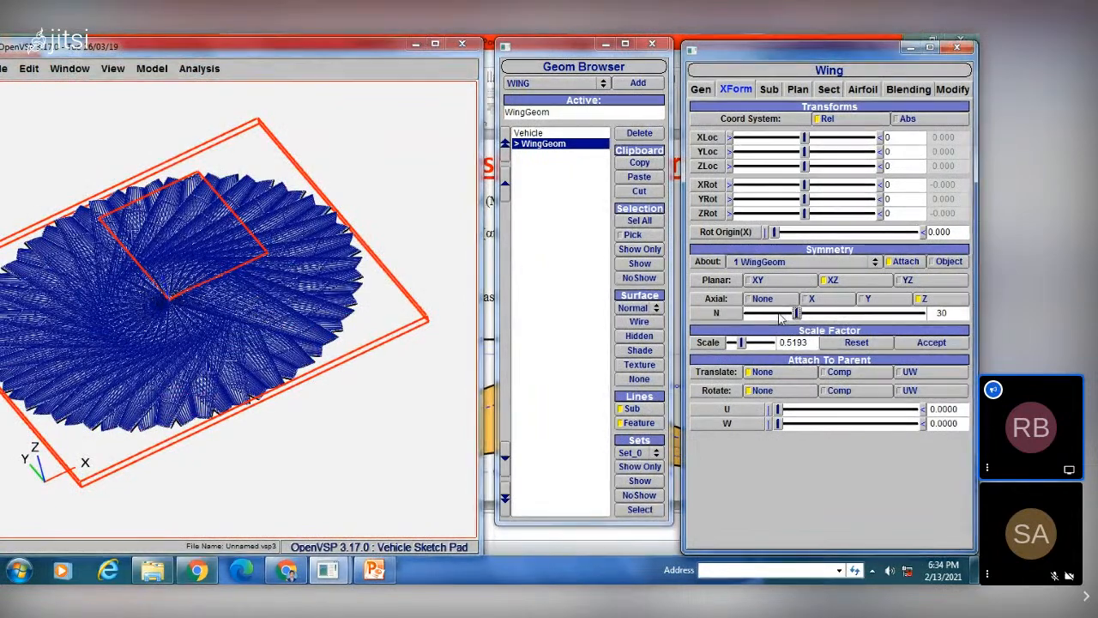
- Set the number of axial symmetry copies N to 19 and display the resulting wing pattern shaded
drag(796, 314, 778, 314)
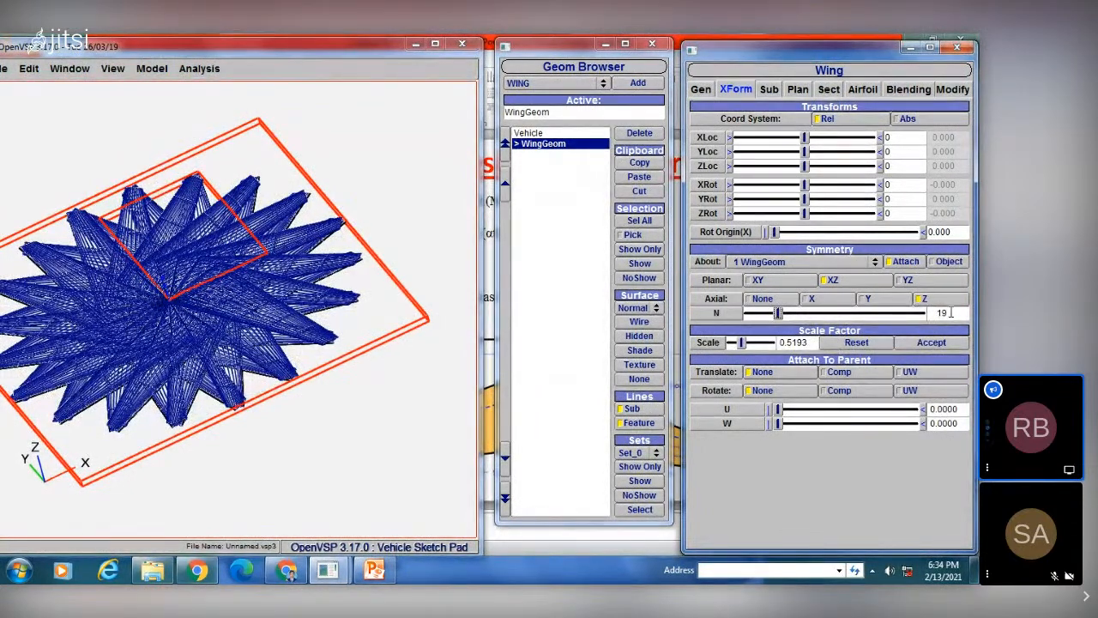
click(639, 351)
click(576, 306)
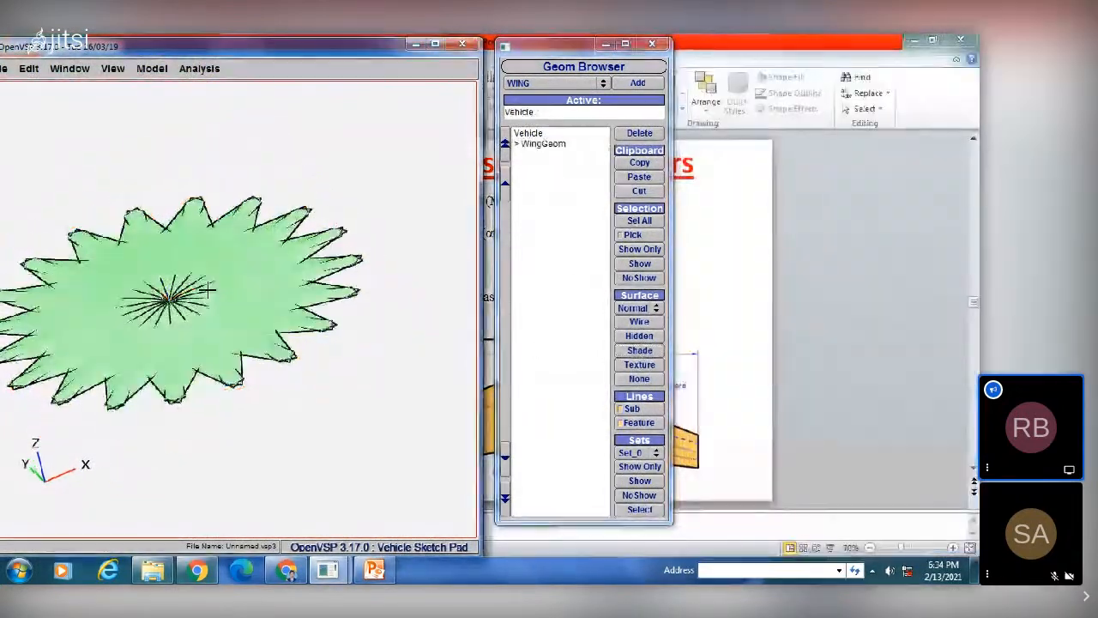
drag(209, 291, 289, 326)
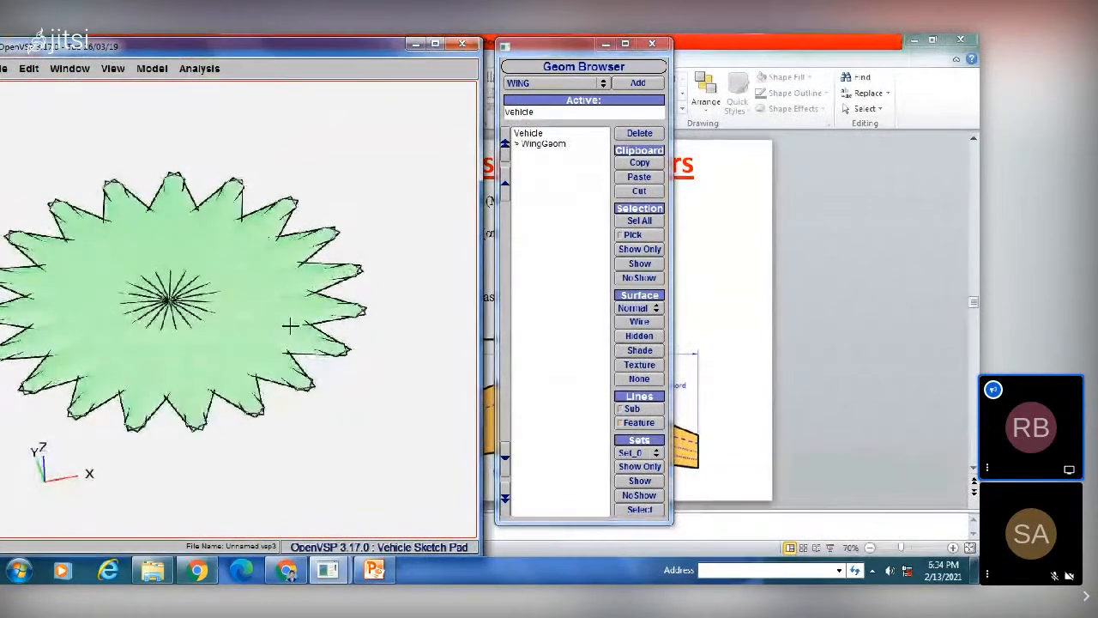
- Set the wing's axial symmetry count N to 2 and switch its axial symmetry to None
click(542, 143)
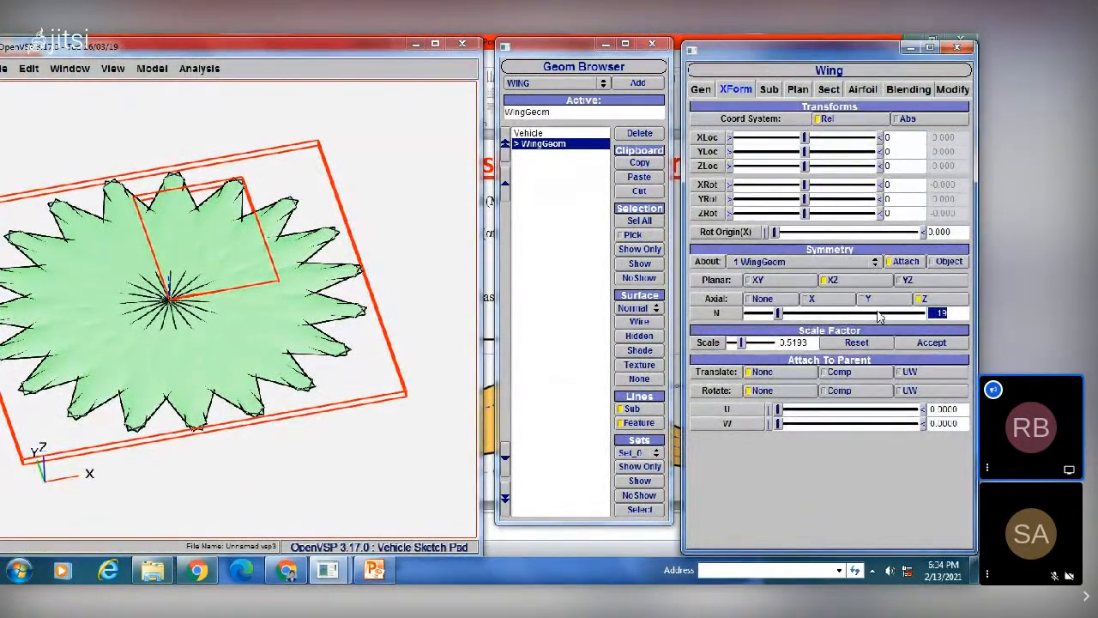
key(Return)
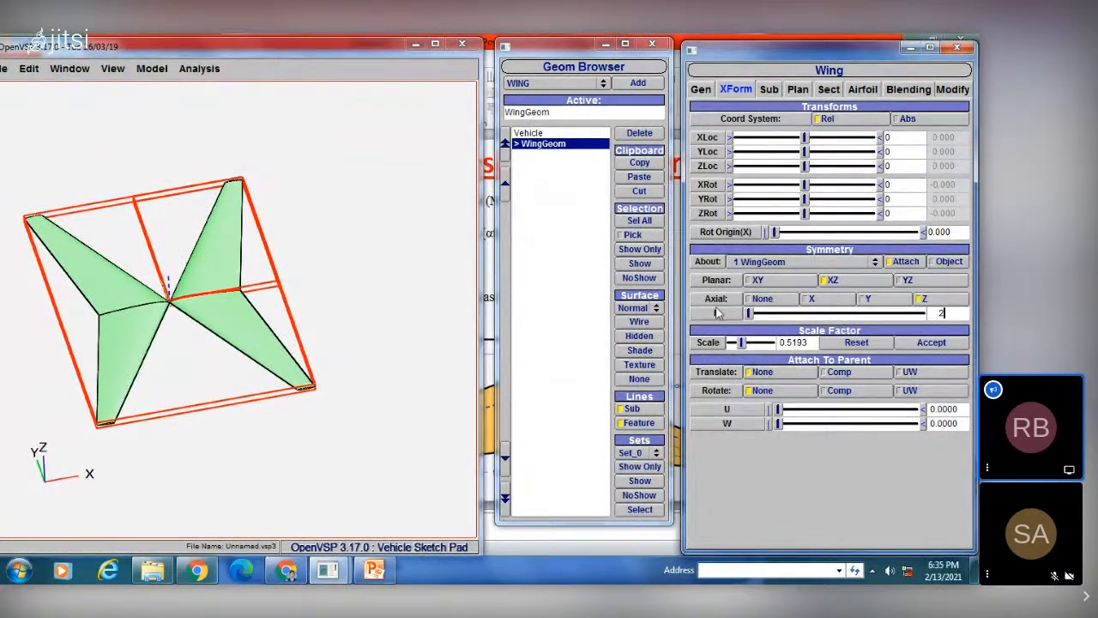
click(932, 305)
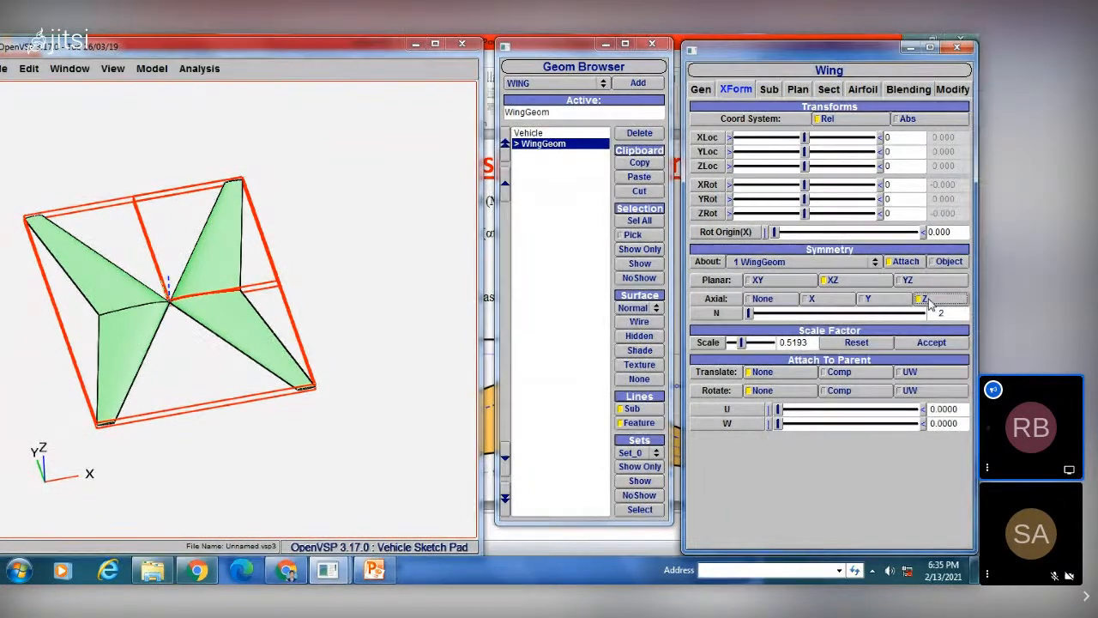
click(763, 299)
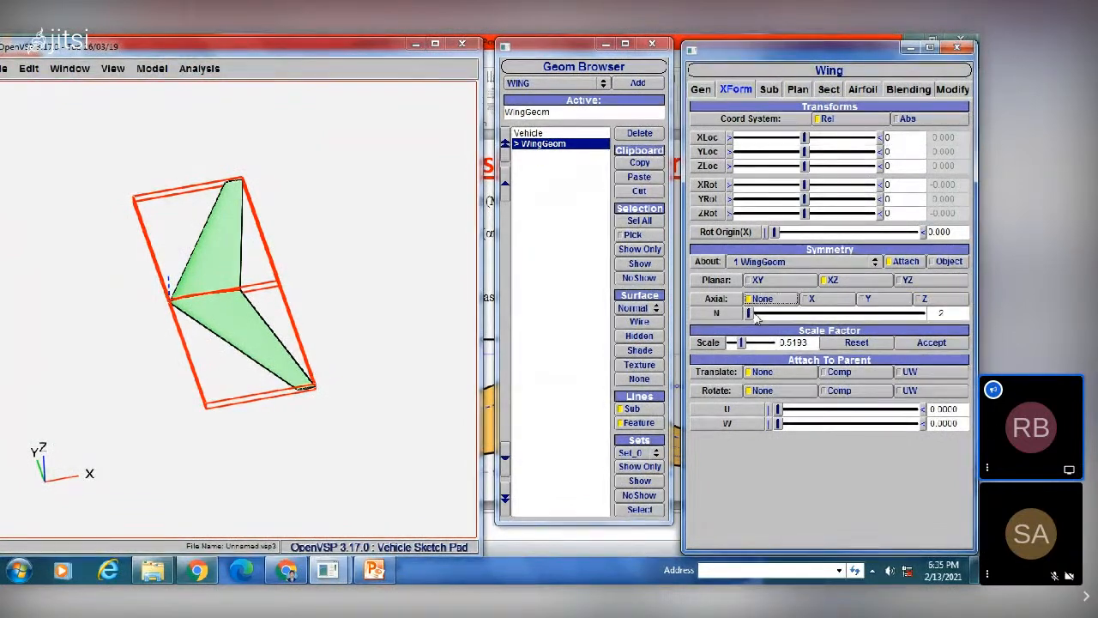
mouse_move(748, 315)
mouse_down()
mouse_move(786, 314)
mouse_move(745, 314)
mouse_up()
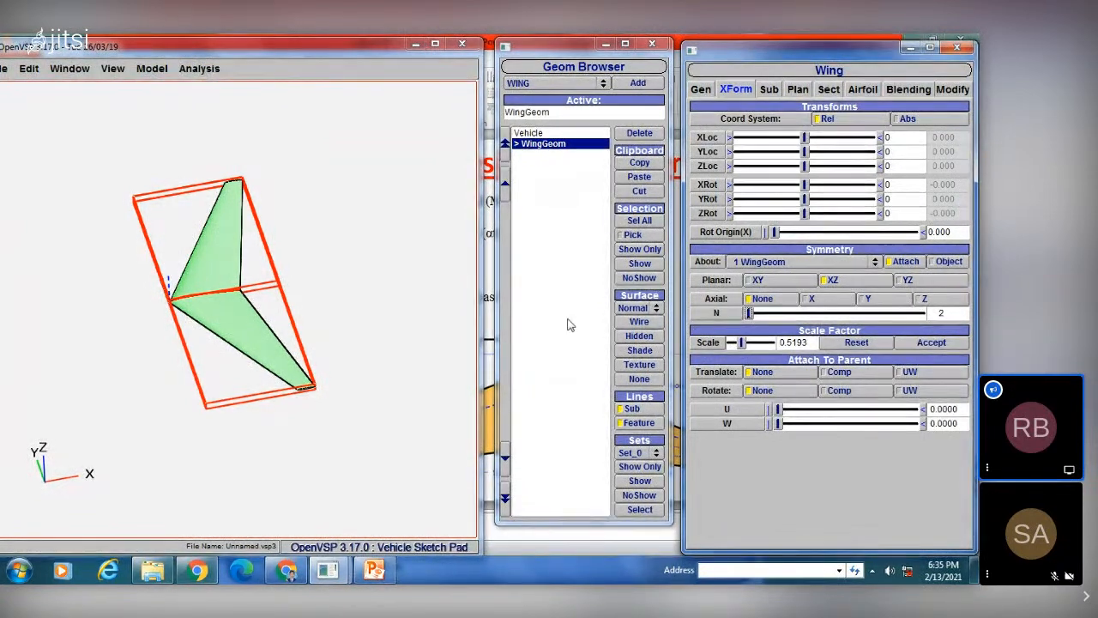
- Display the wing as wireframe and try parent attachment positions of about U 0.2222 and W 0.1481
click(640, 320)
drag(779, 410, 811, 411)
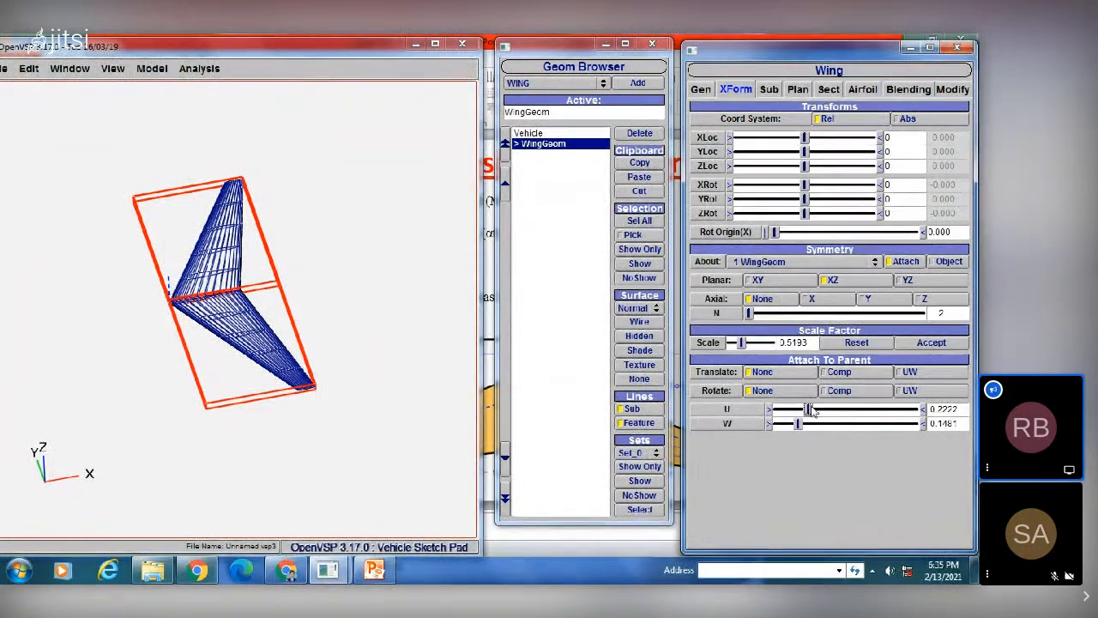
click(773, 411)
click(769, 424)
- Open the wing's sub-surface settings and display the wing shaded for a close view of its root
click(770, 90)
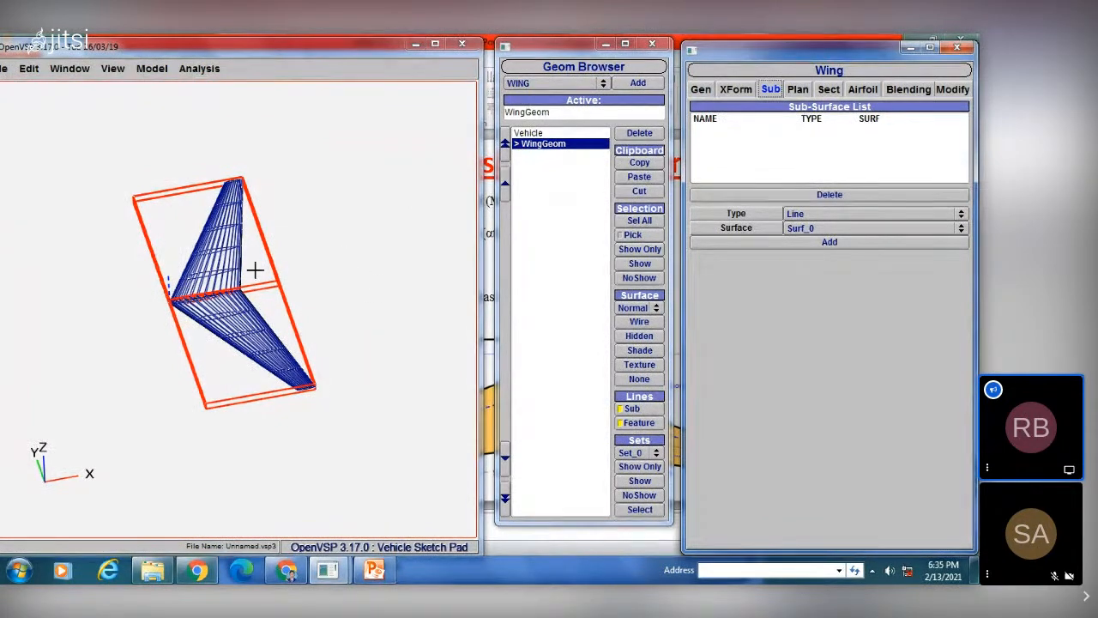
mouse_move(270, 240)
mouse_down()
mouse_move(277, 270)
mouse_move(259, 262)
mouse_move(267, 259)
mouse_up()
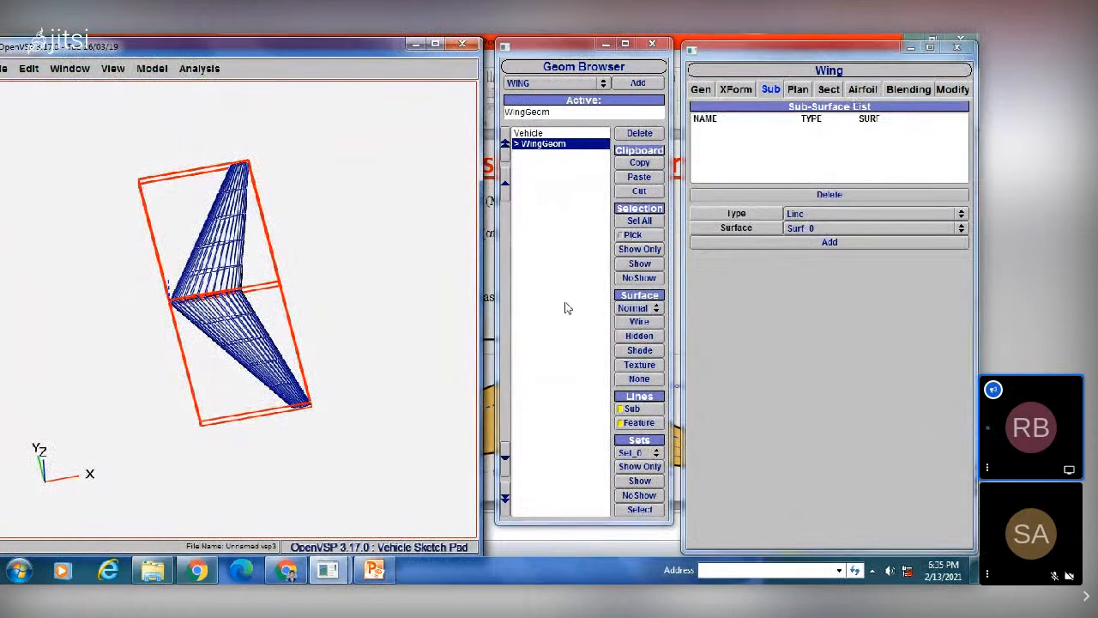
click(639, 350)
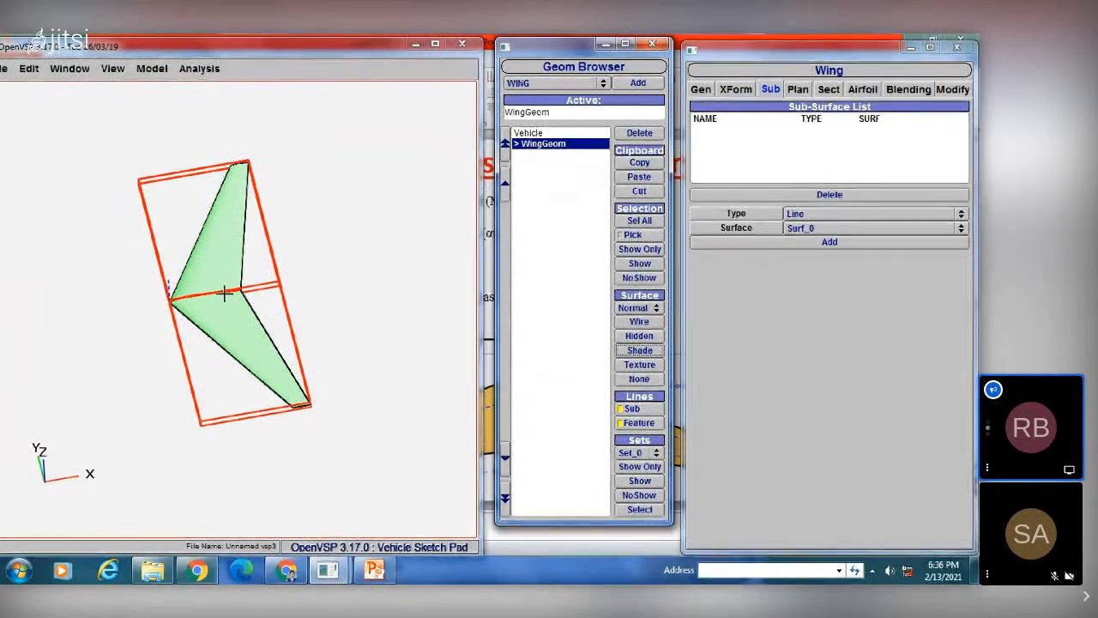
drag(223, 294, 212, 312)
scroll(223, 315, up, 3)
scroll(223, 315, up, 3)
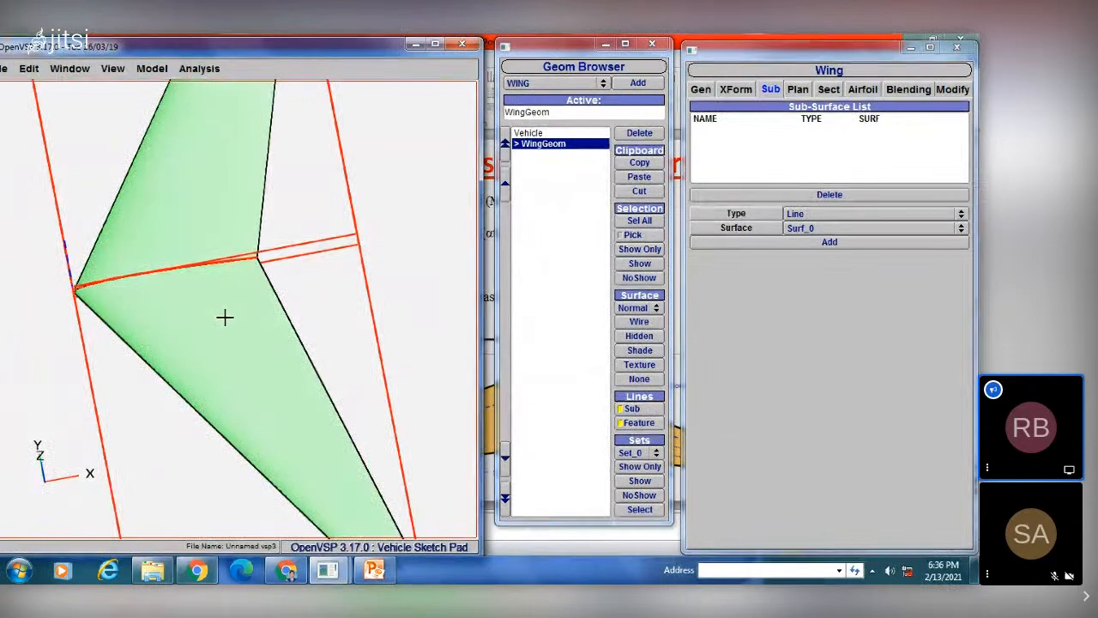
- Add a rectangle sub-surface on Surf_0 with Center W about 0.6739, U Length about 0.1848, W Length about 0.1957 and Theta about 0.9146
scroll(223, 310, down, 4)
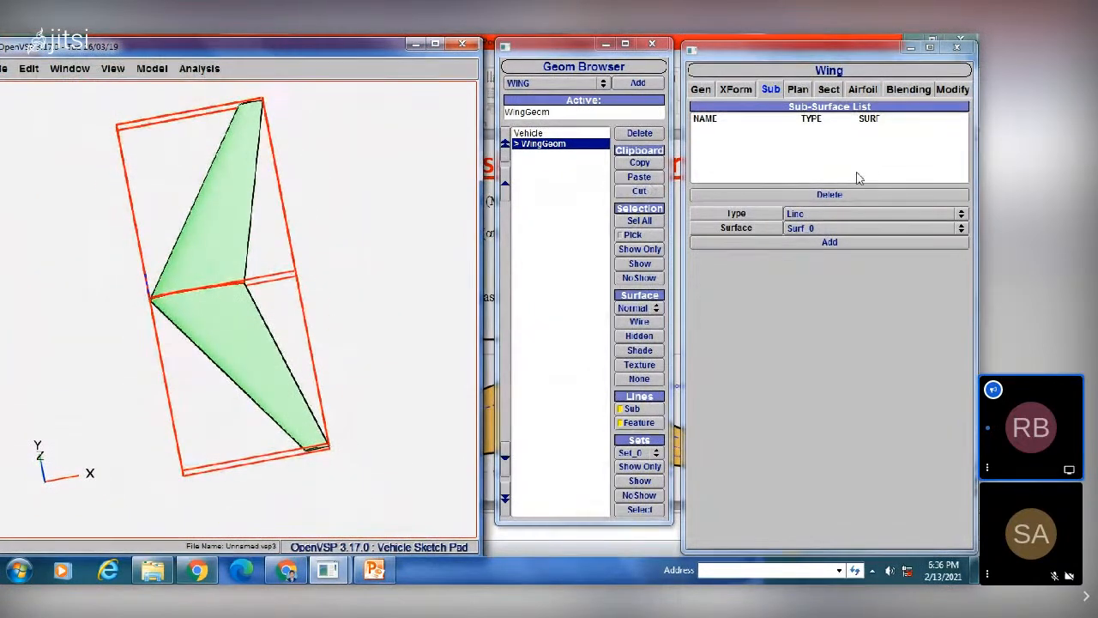
click(812, 230)
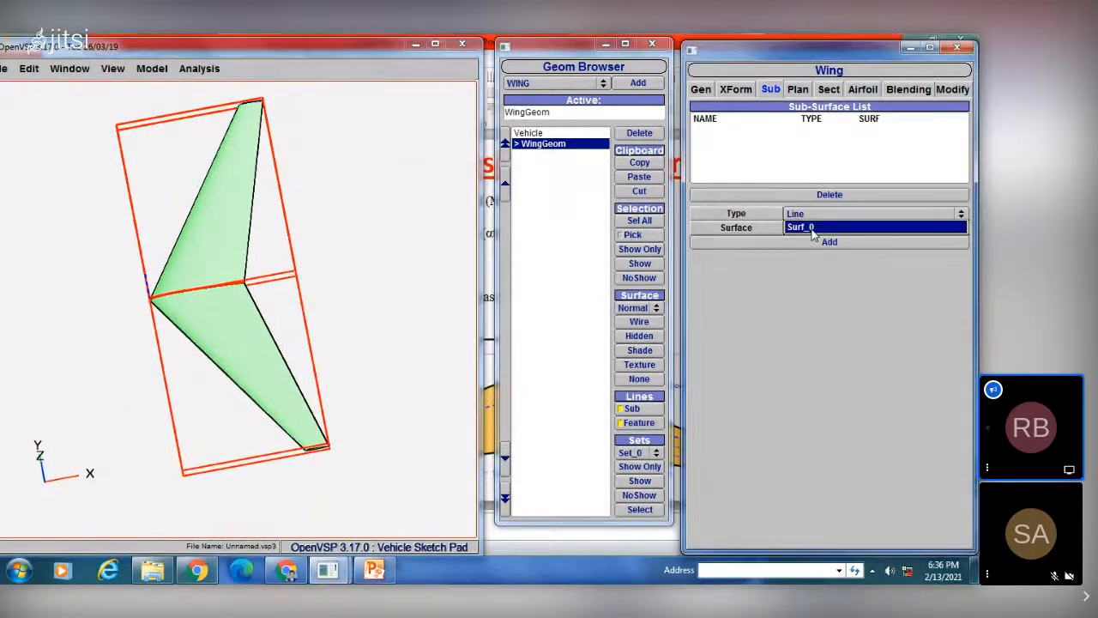
click(812, 229)
click(812, 229)
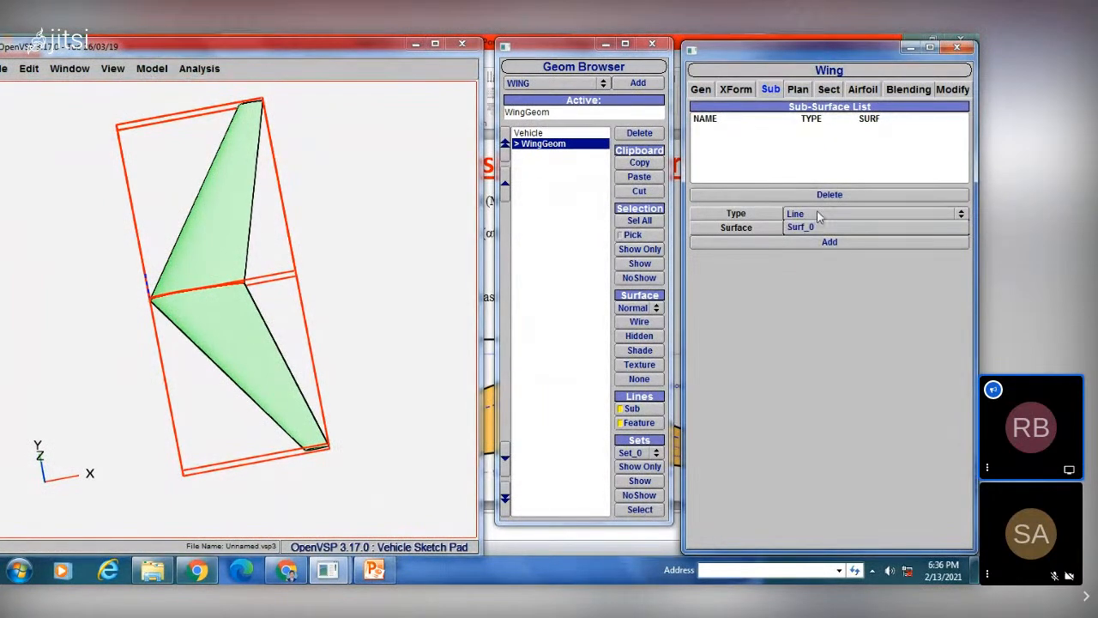
click(814, 216)
click(814, 214)
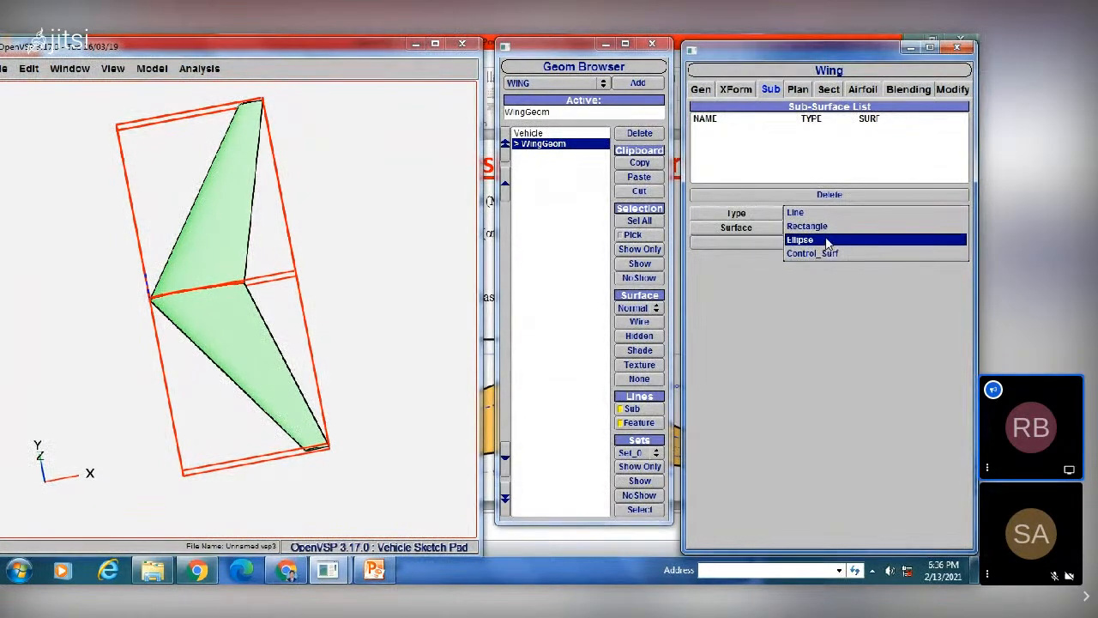
click(827, 228)
click(831, 243)
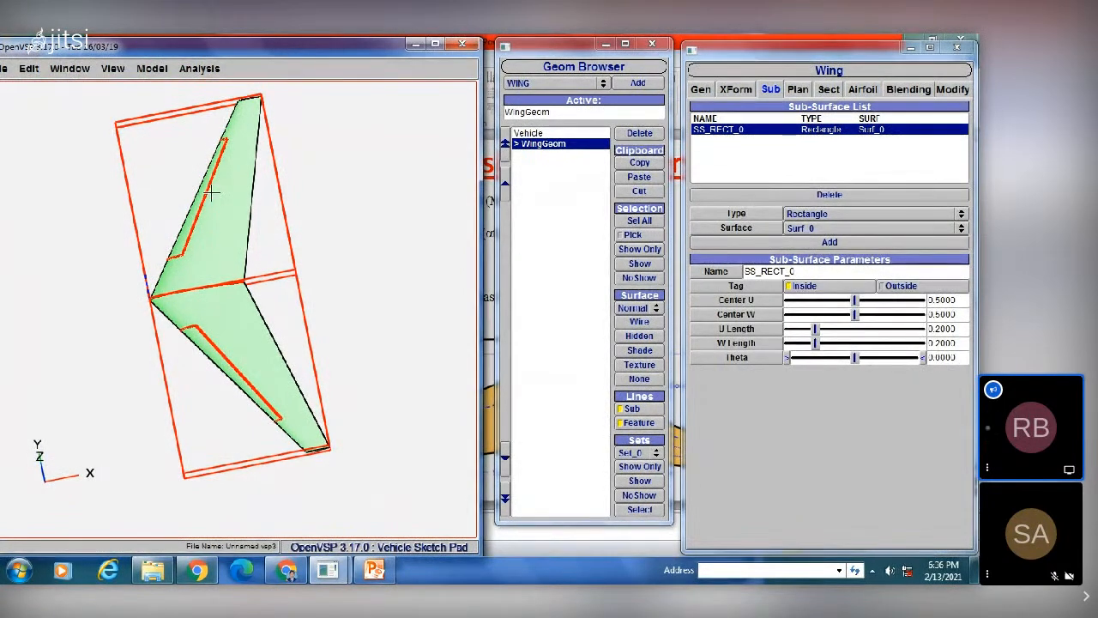
mouse_move(202, 199)
mouse_down()
mouse_move(177, 207)
mouse_move(195, 208)
mouse_up()
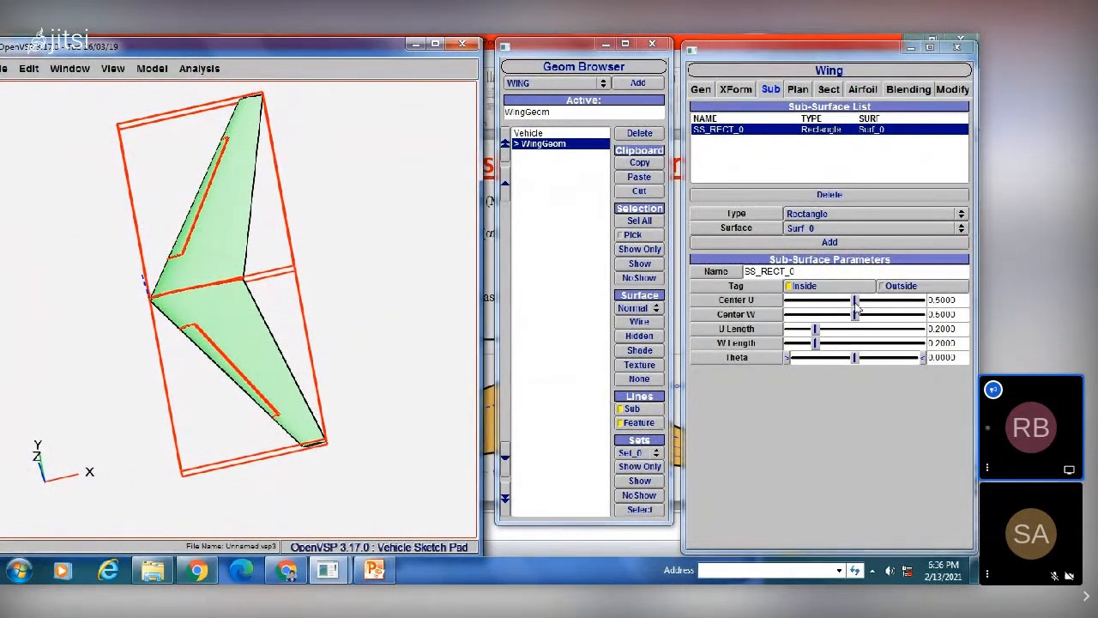
drag(855, 314, 857, 356)
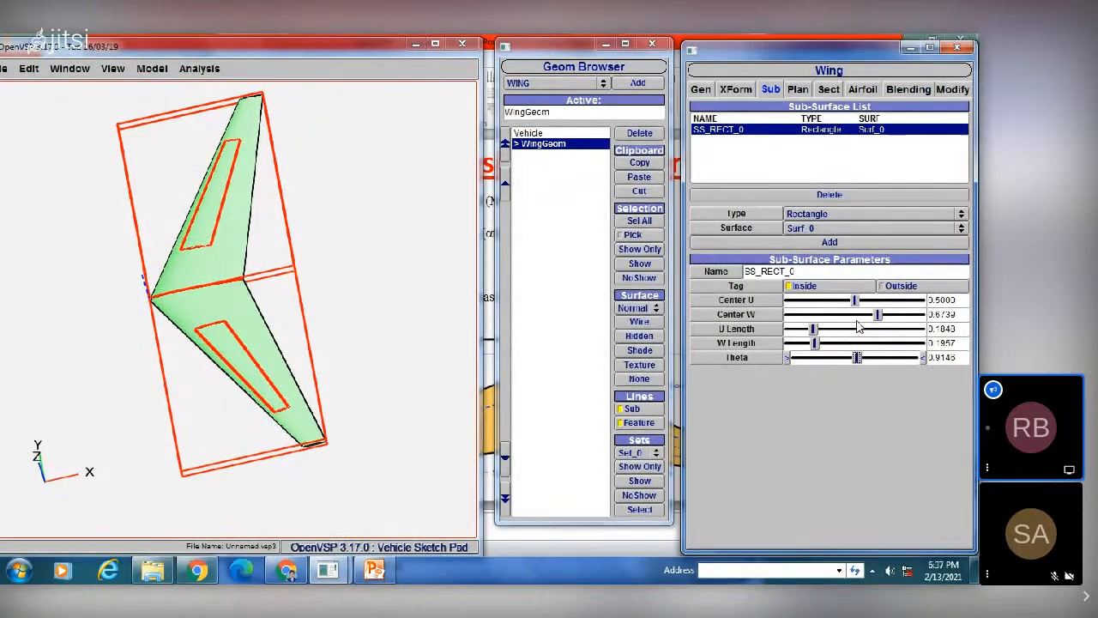
- Add a line sub-surface on Surf_0 of the wing and view it from a slightly tilted angle
click(825, 221)
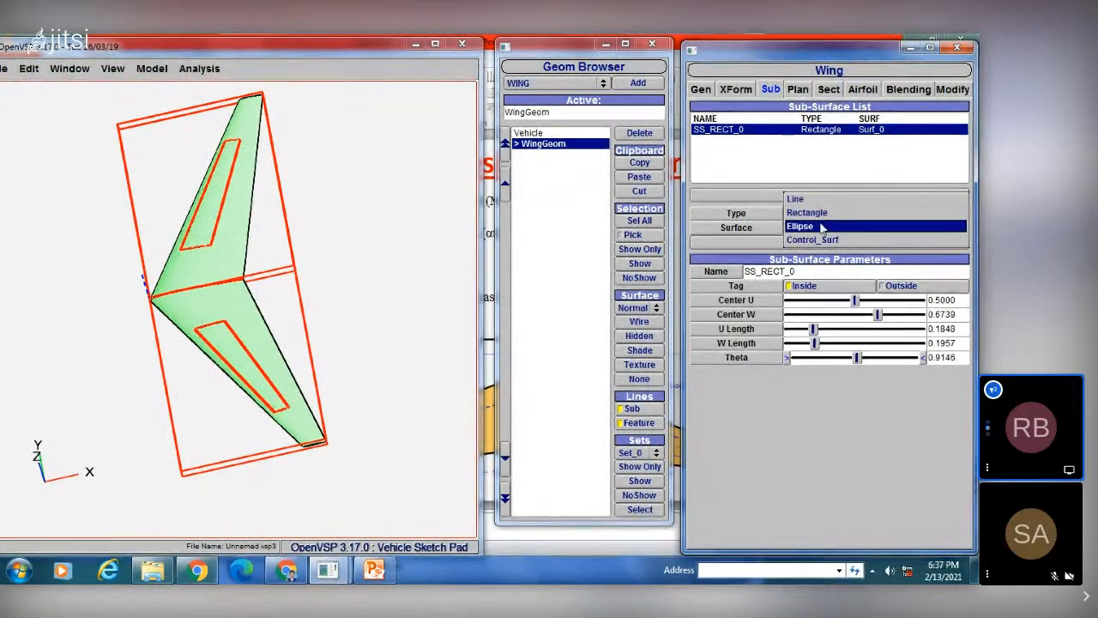
click(822, 225)
click(820, 215)
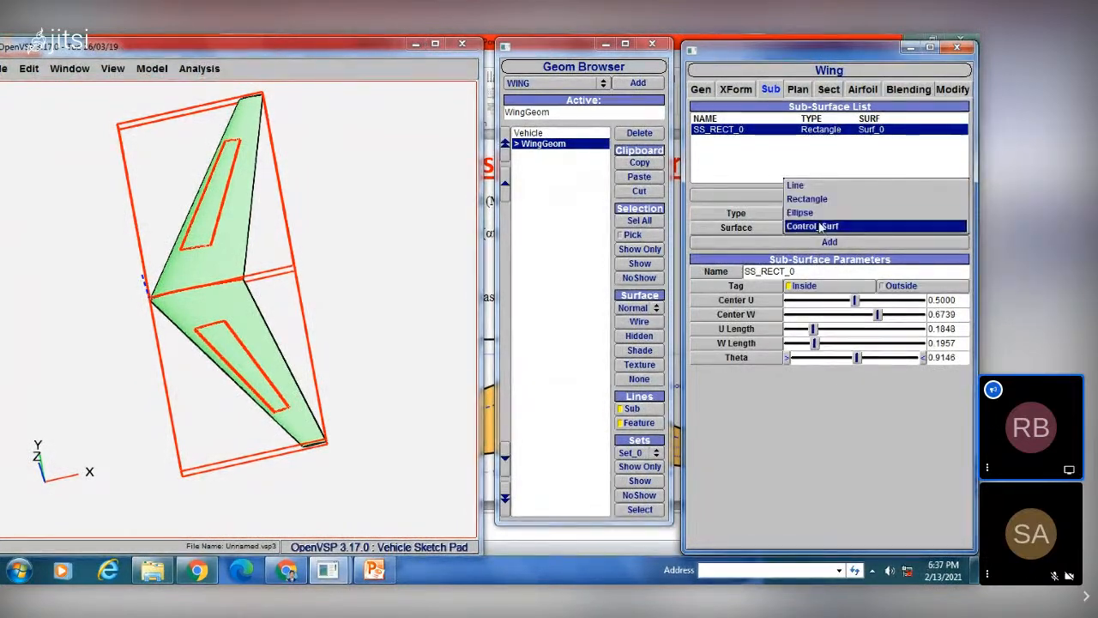
click(813, 188)
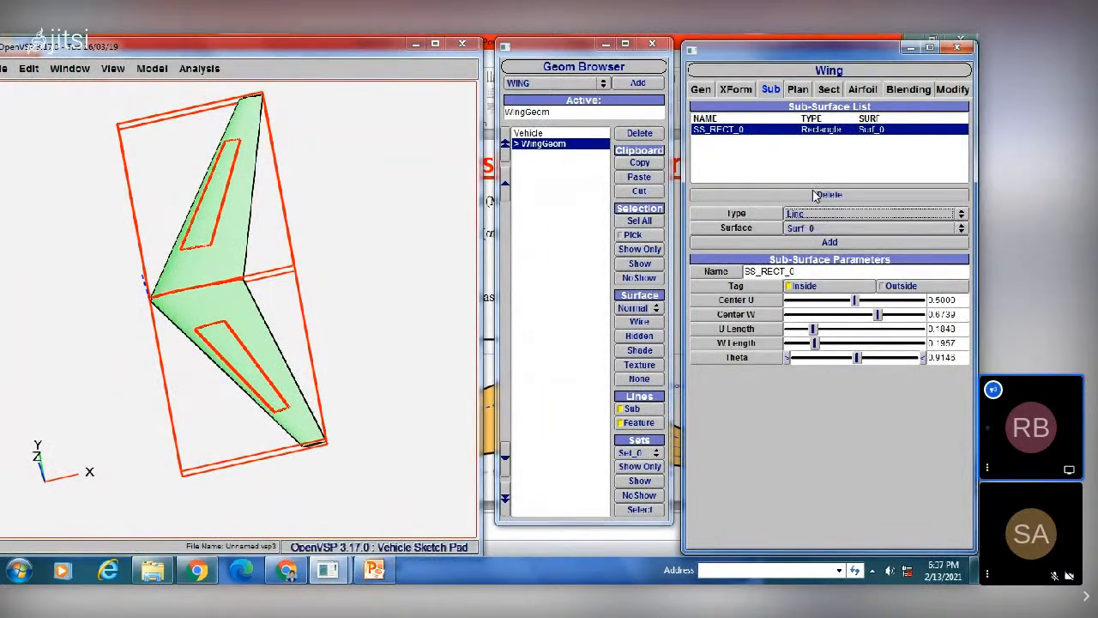
click(828, 242)
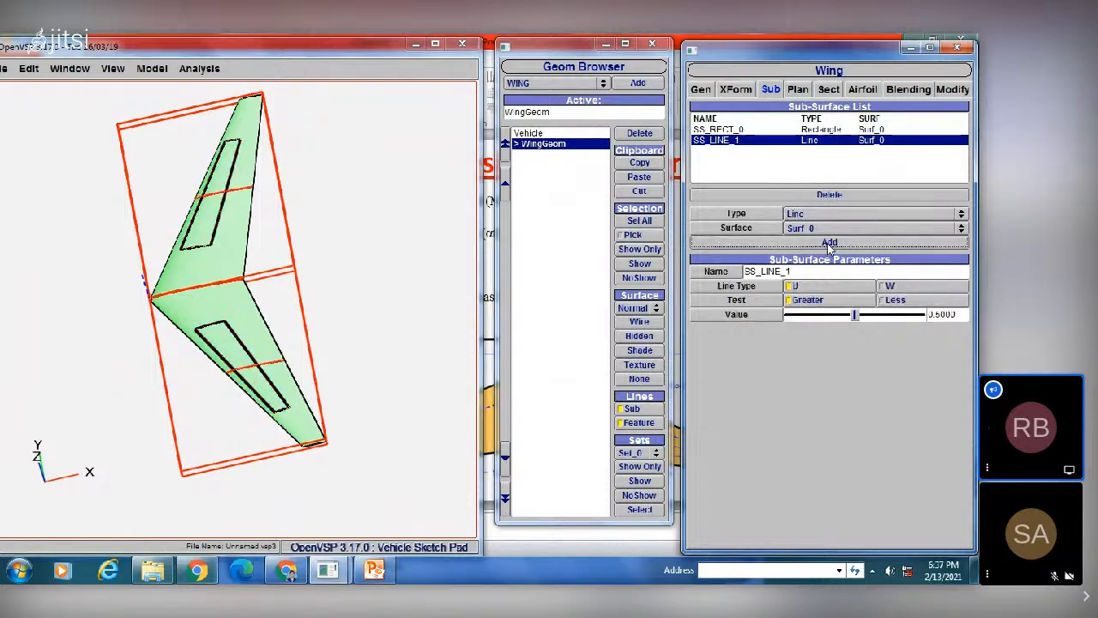
mouse_move(332, 293)
mouse_down()
mouse_move(358, 267)
mouse_move(336, 273)
mouse_up()
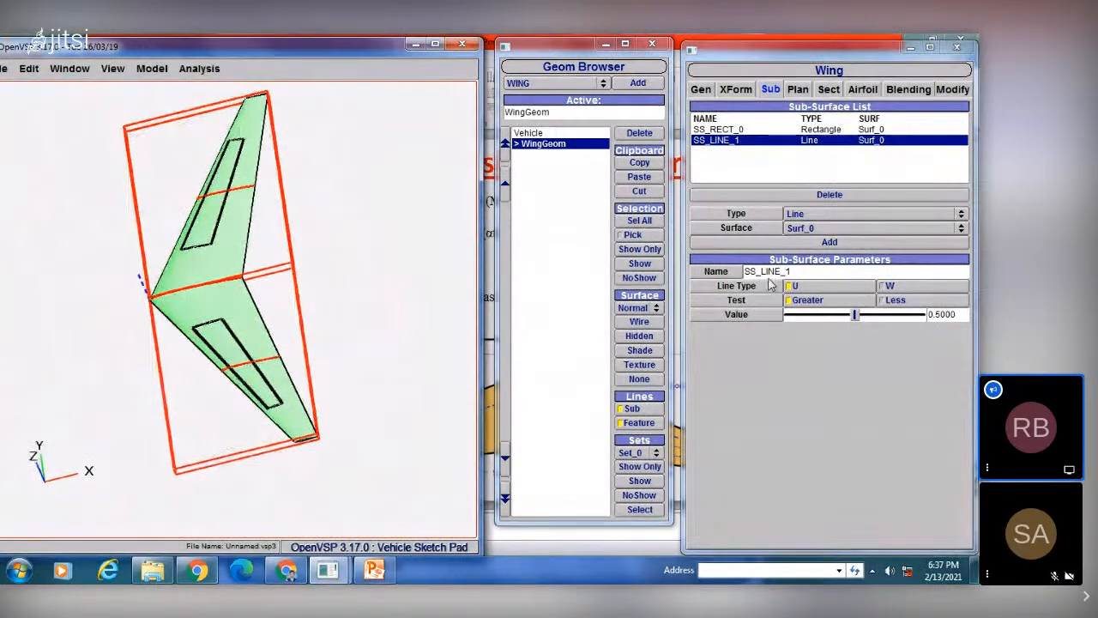
- Select the rectangle and line sub-surfaces alternately to compare their highlighting on the wing and their parameters
click(731, 129)
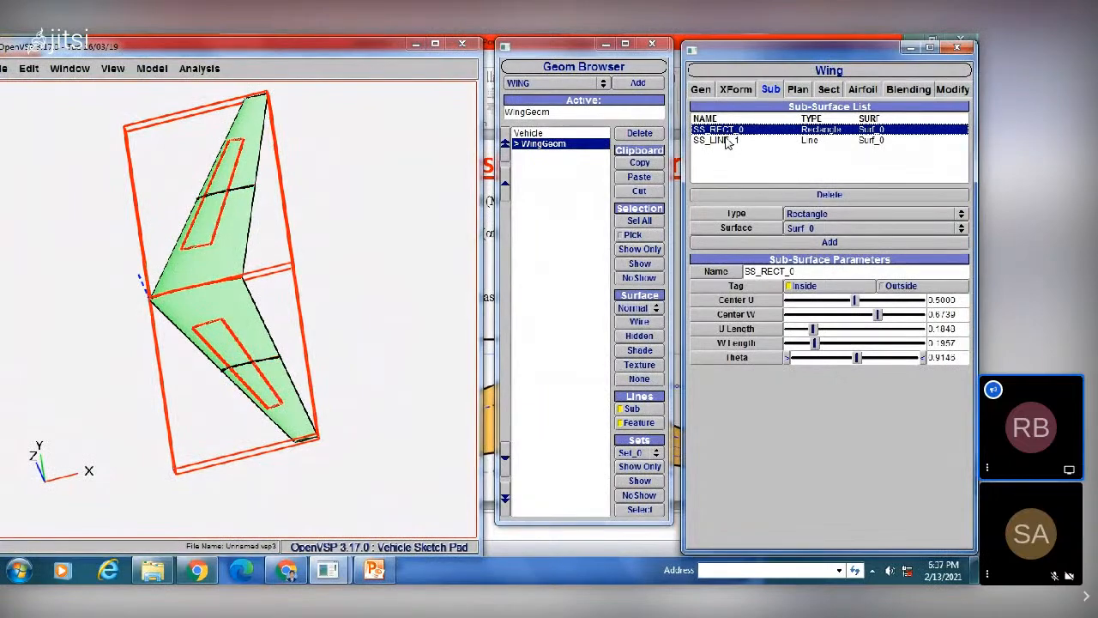
click(727, 139)
click(728, 130)
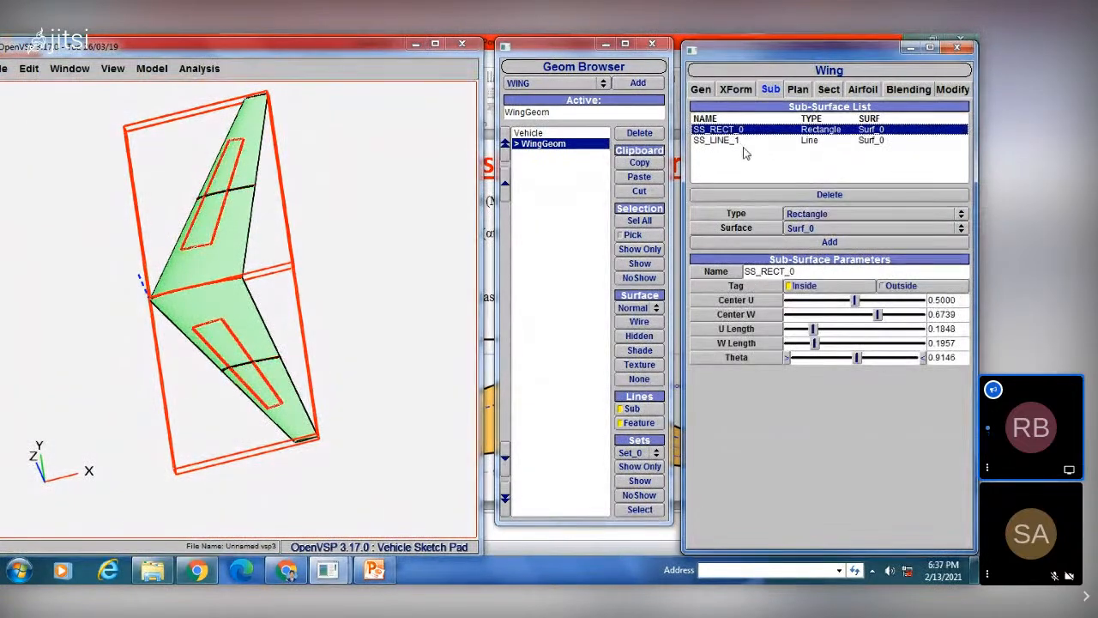
click(727, 140)
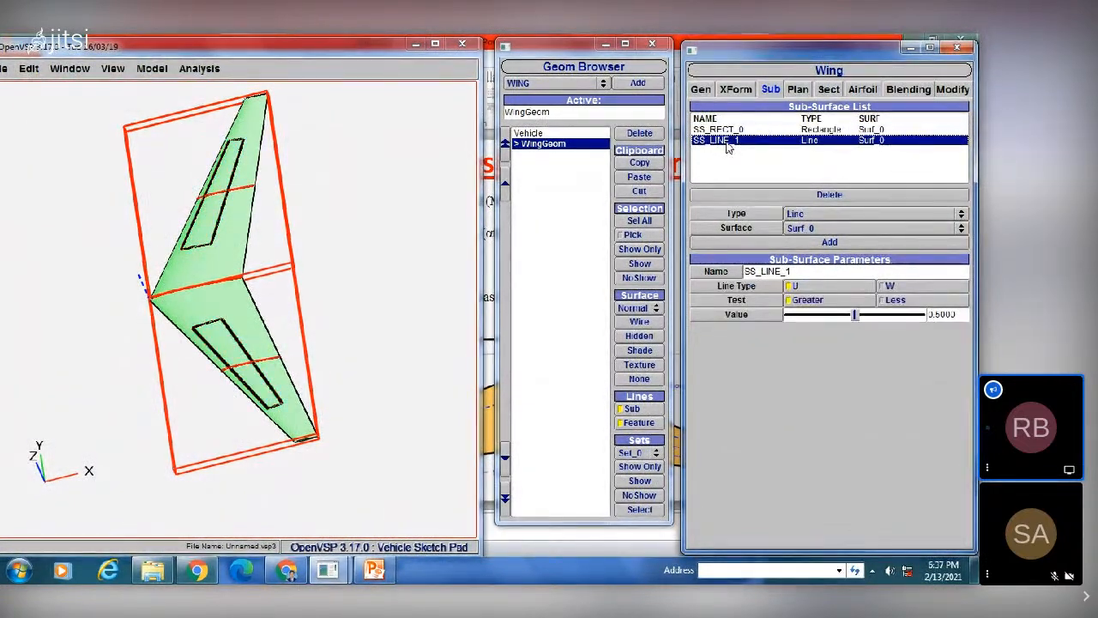
click(729, 129)
click(731, 141)
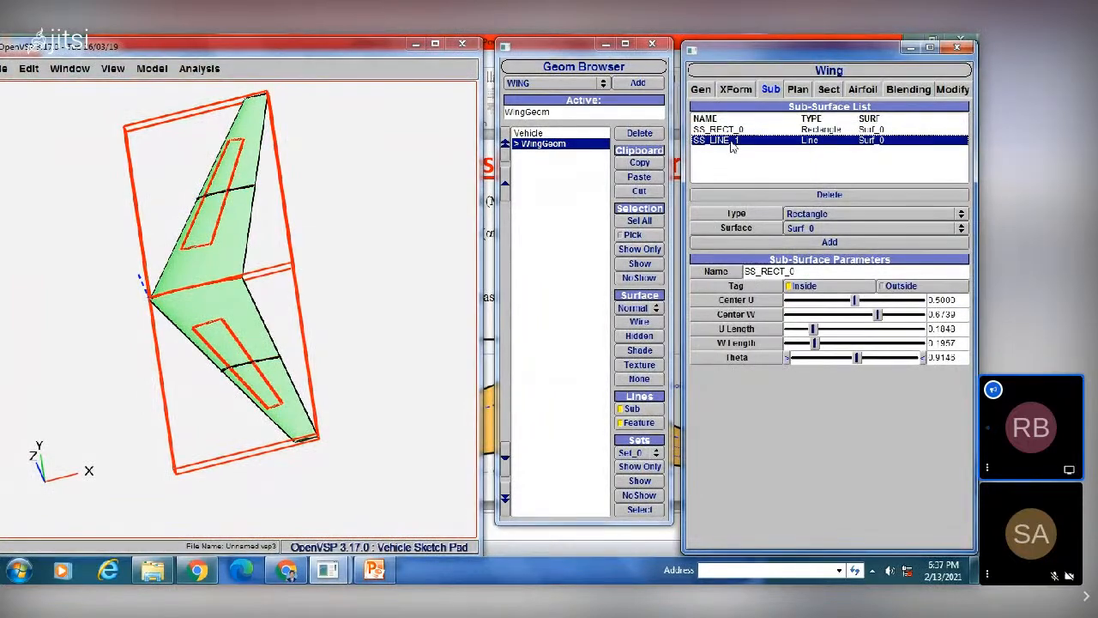
click(728, 129)
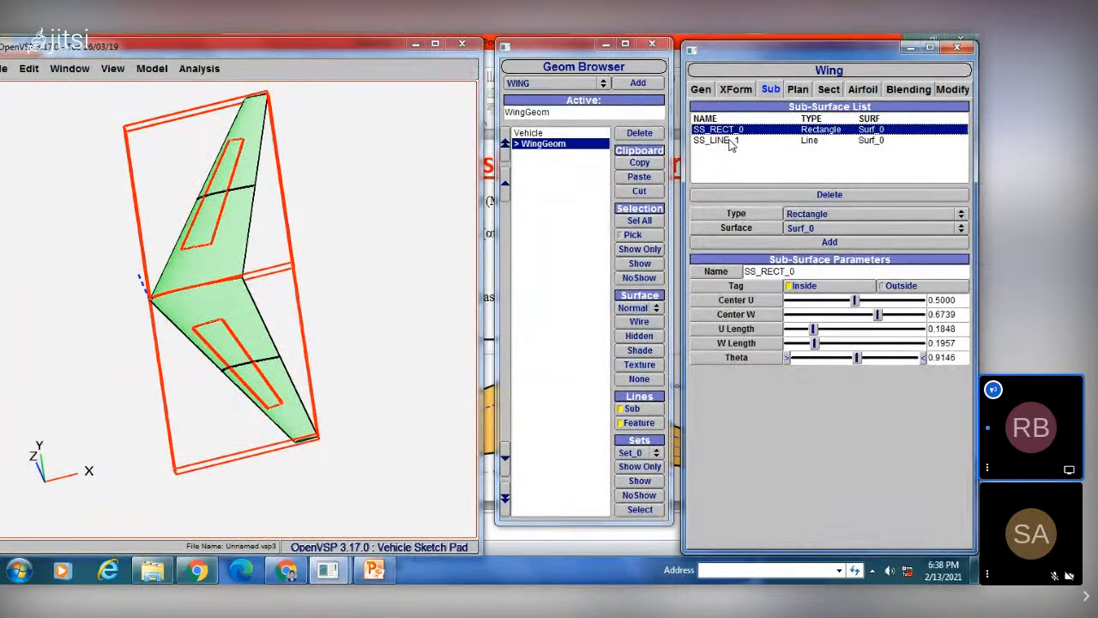
click(728, 139)
click(727, 129)
- Try spans of about 12.21 and 11.09 in the wing's total planform, and set the span to 10
click(796, 89)
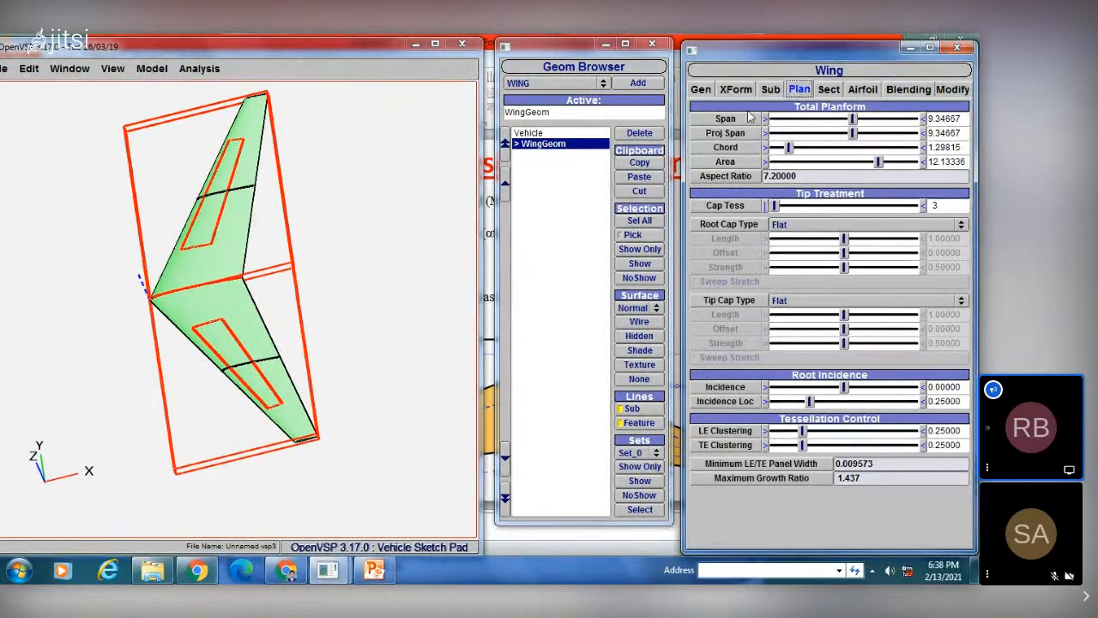
click(876, 119)
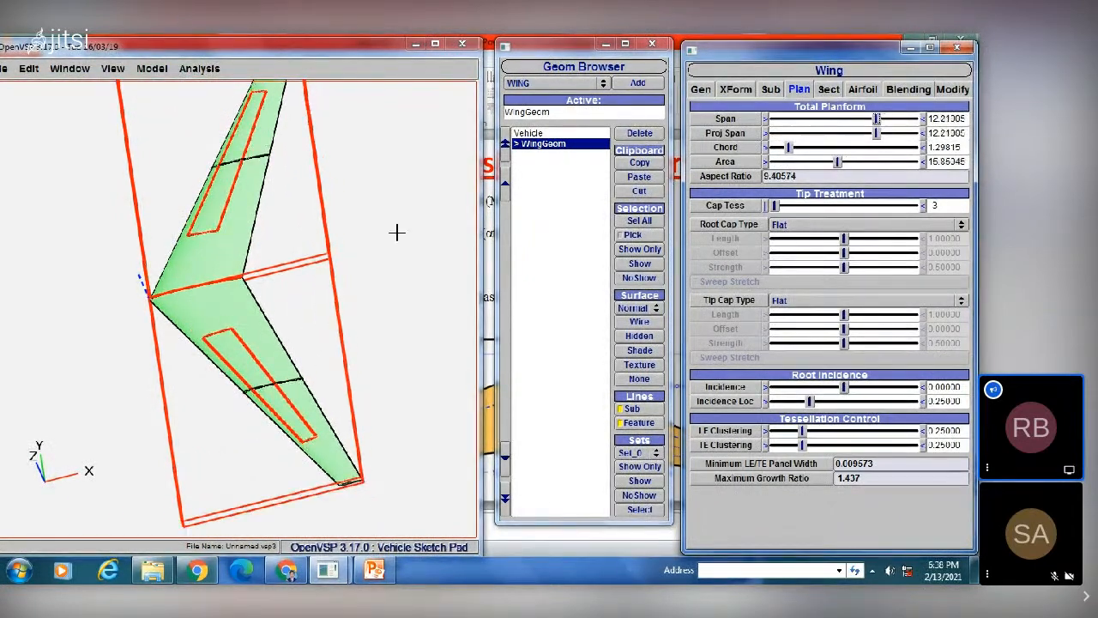
scroll(380, 250, up, 3)
scroll(380, 251, down, 2)
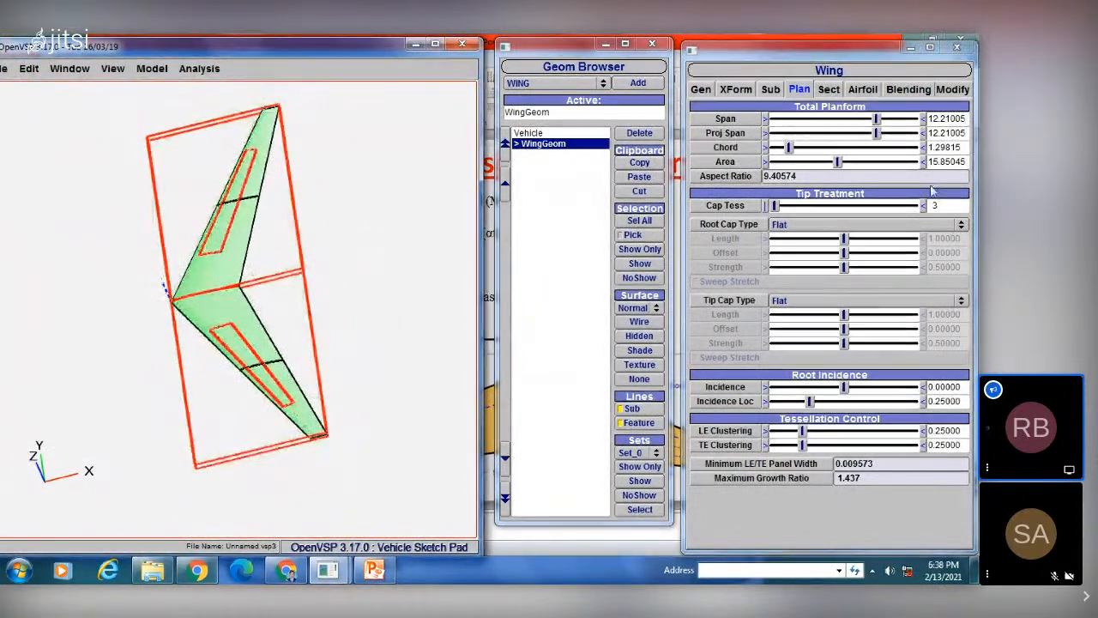
drag(898, 119, 868, 129)
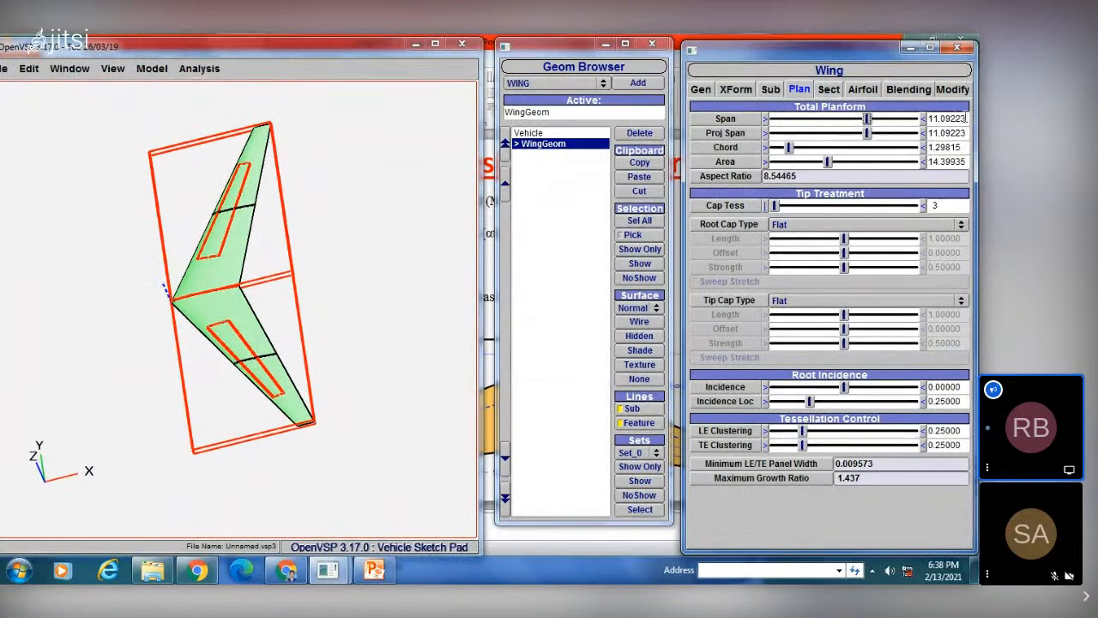
drag(967, 118, 924, 123)
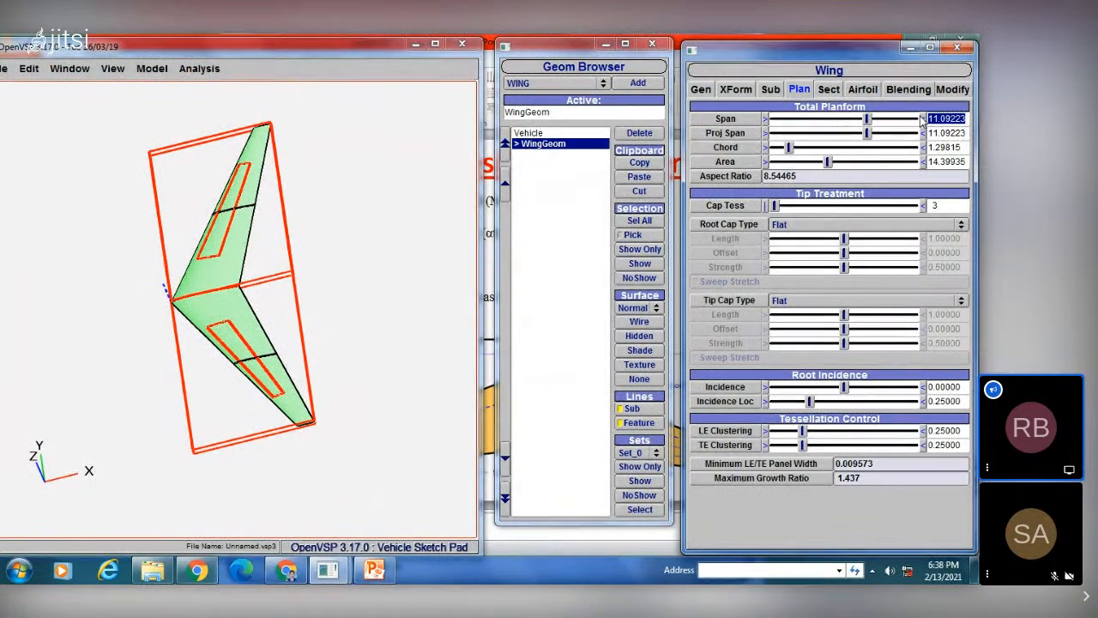
text(10)
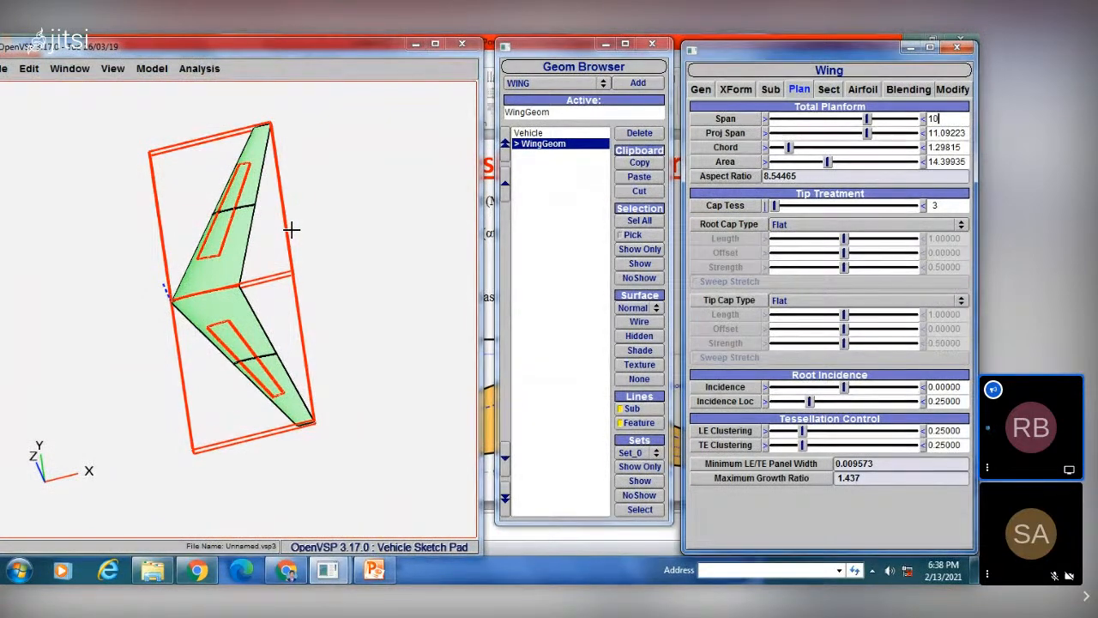
key(Return)
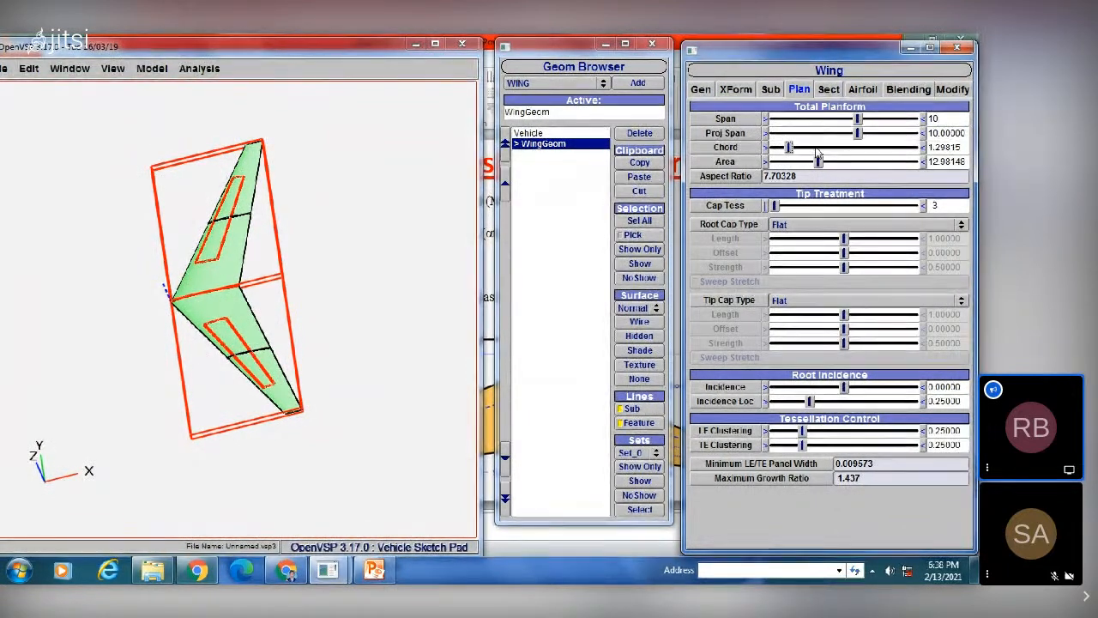
- Try smaller total planform chords of about 0.451 and 0.902 on the wing
click(799, 149)
click(793, 149)
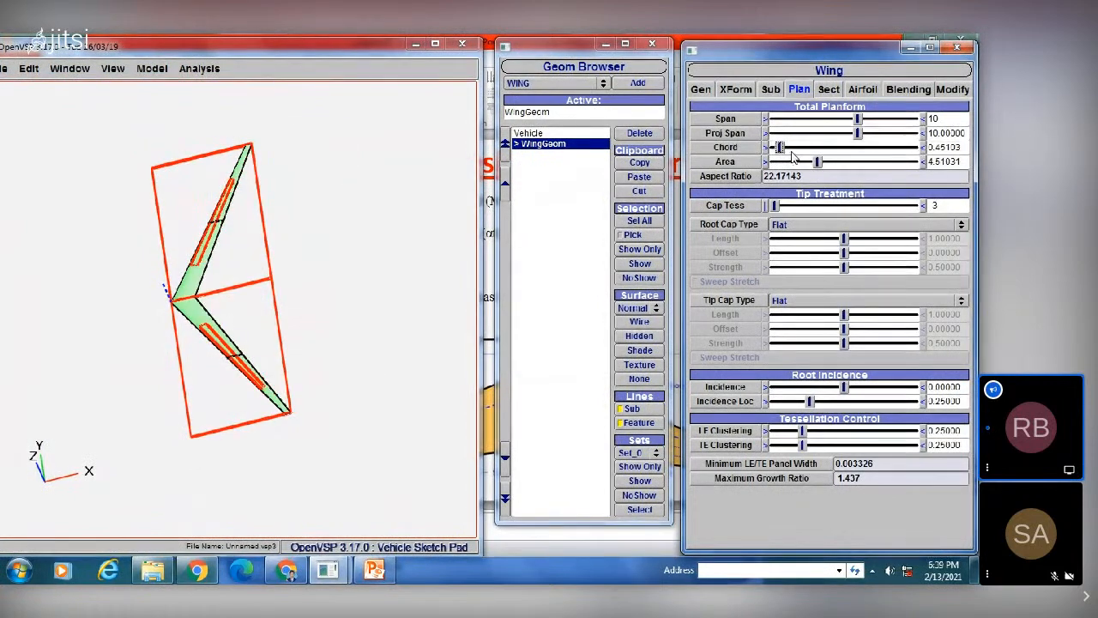
drag(793, 152, 784, 151)
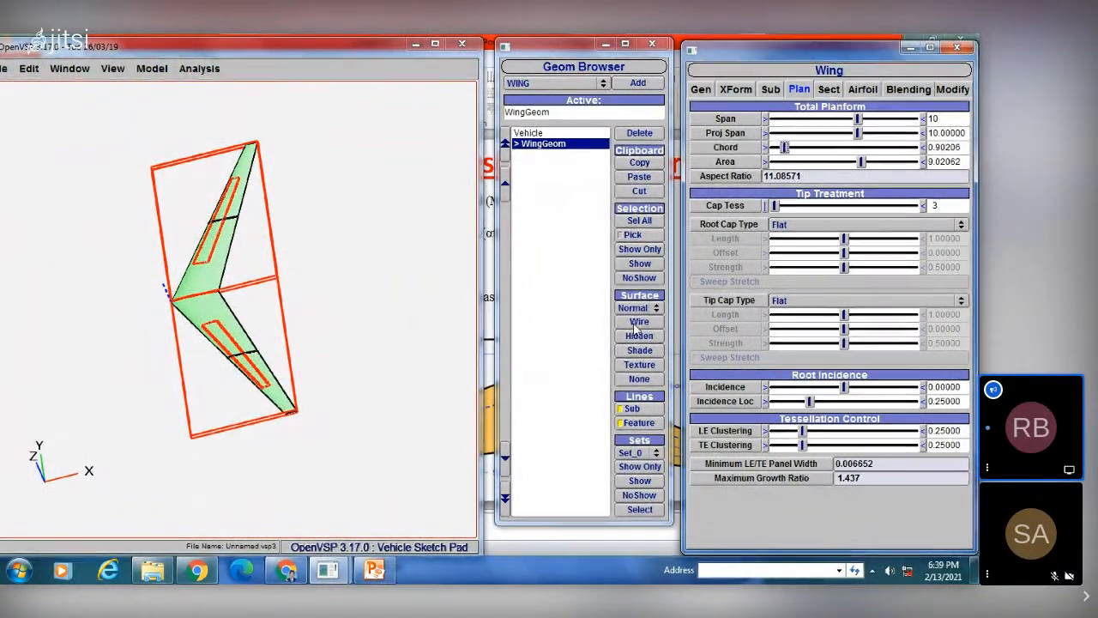
- Display the wing as wireframe and inspect the mesh around its root section
click(640, 321)
scroll(315, 303, up, 10)
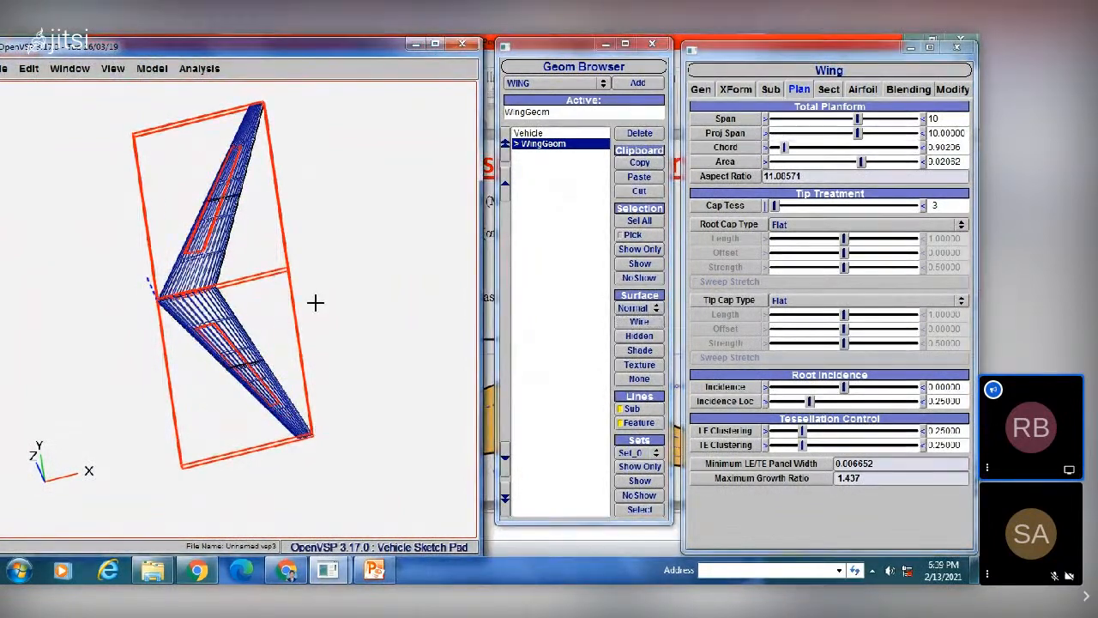
right_drag(319, 211, 495, 245)
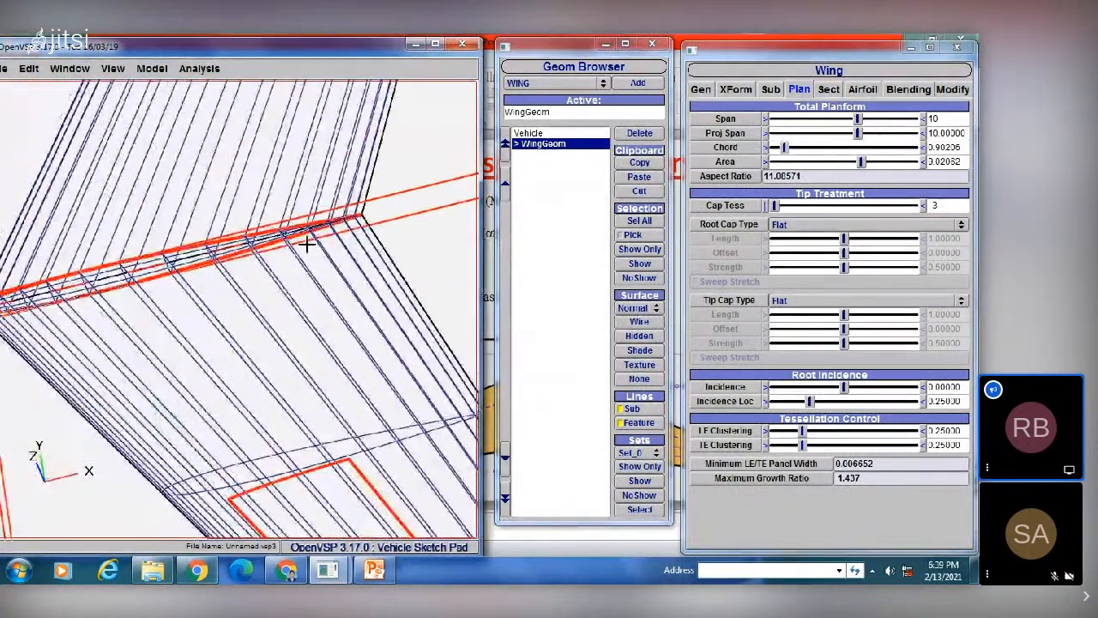
scroll(334, 246, up, 2)
scroll(335, 244, down, 10)
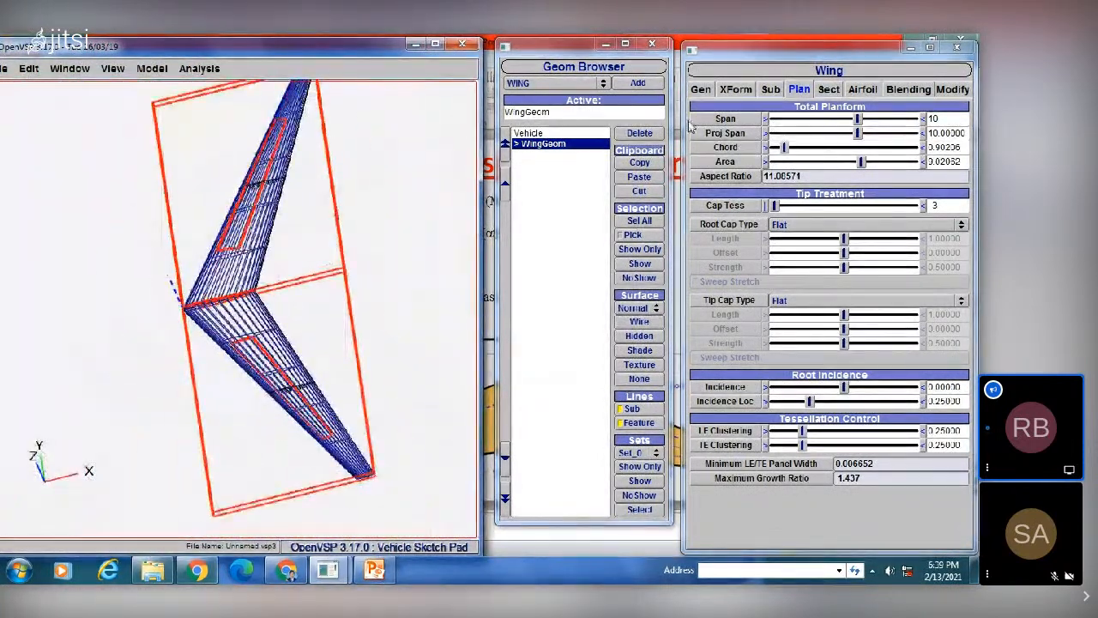
- Turn off the wing's XZ planar symmetry and look closely at the remaining half's root section
click(701, 91)
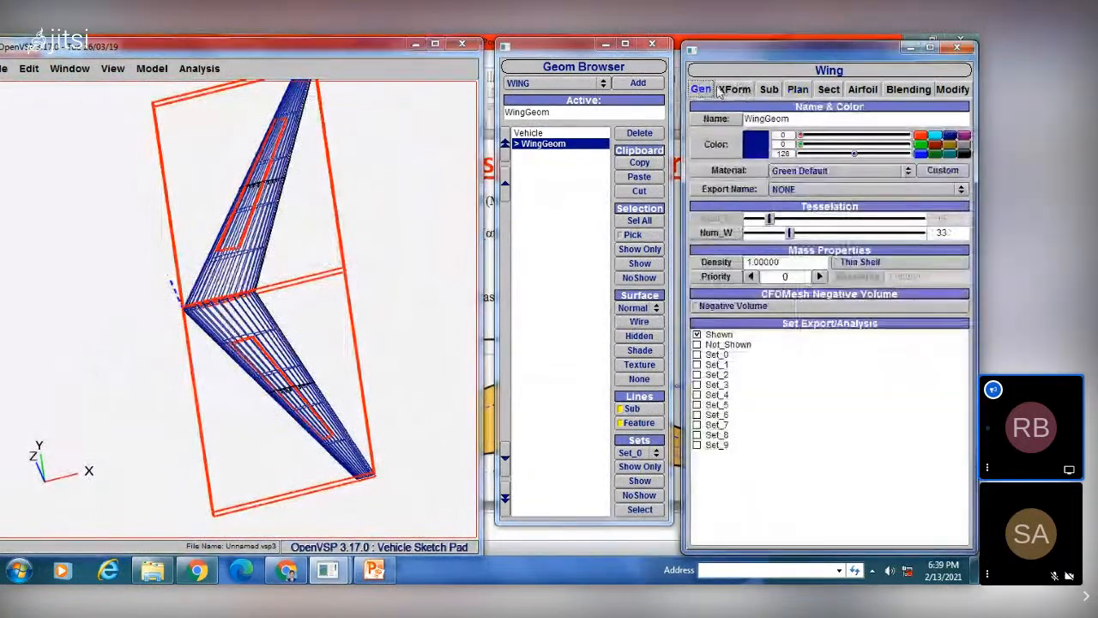
click(734, 91)
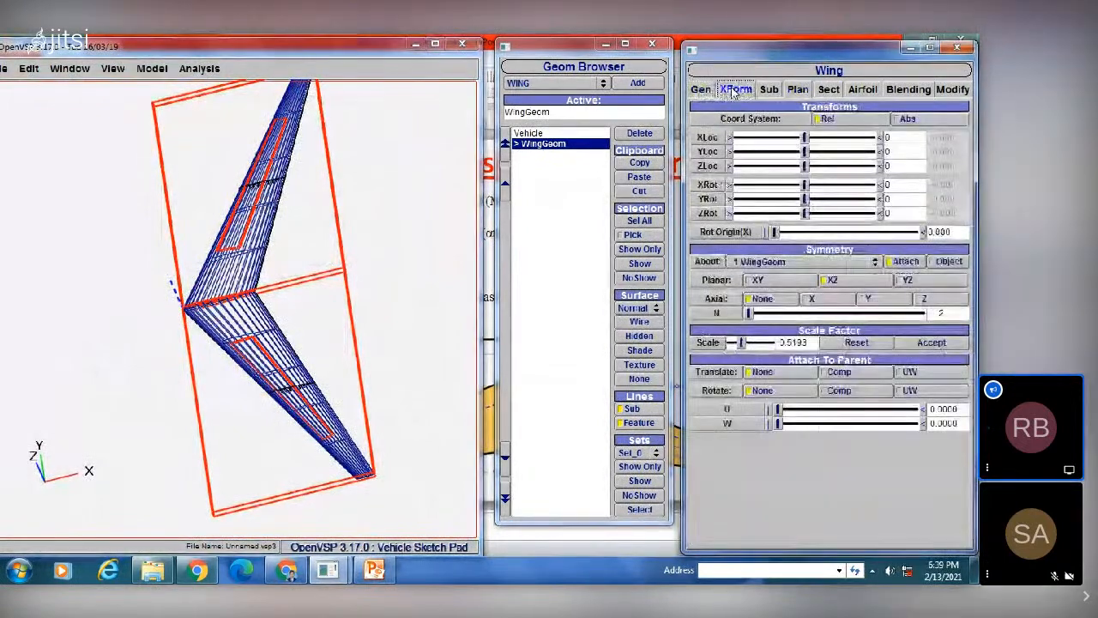
click(830, 284)
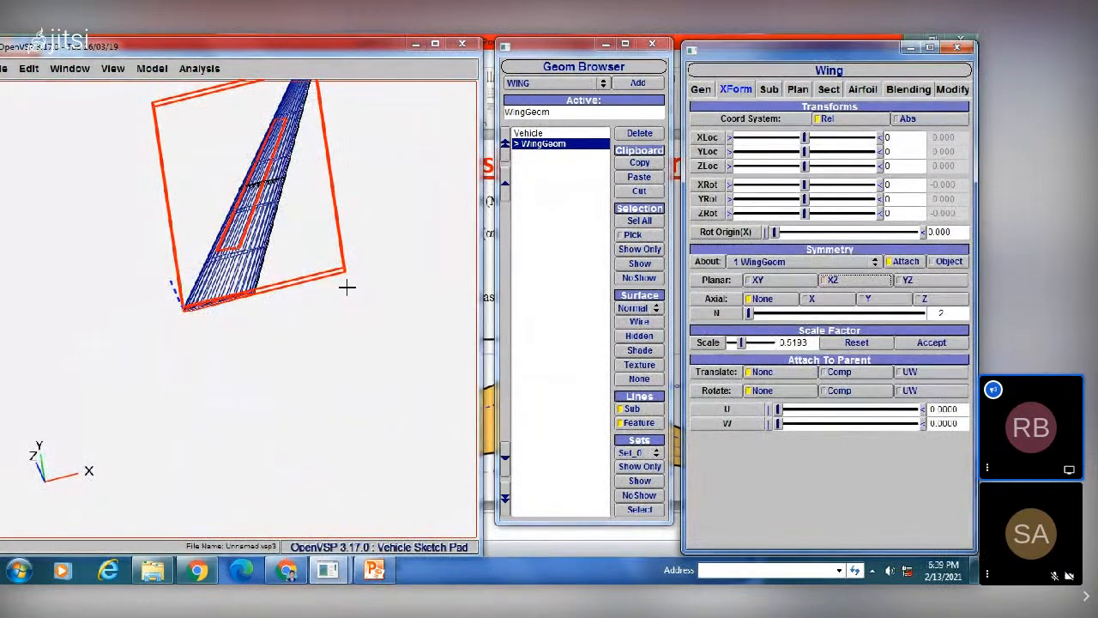
scroll(347, 288, up, 5)
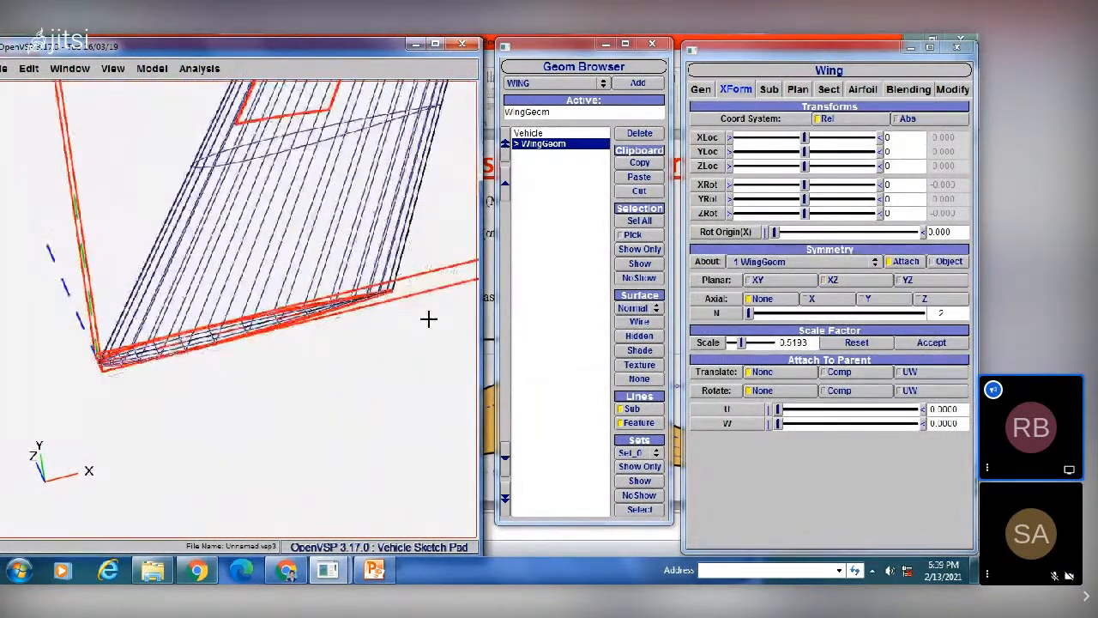
- Increase the half wing's total planform chord to about 1.61
click(795, 90)
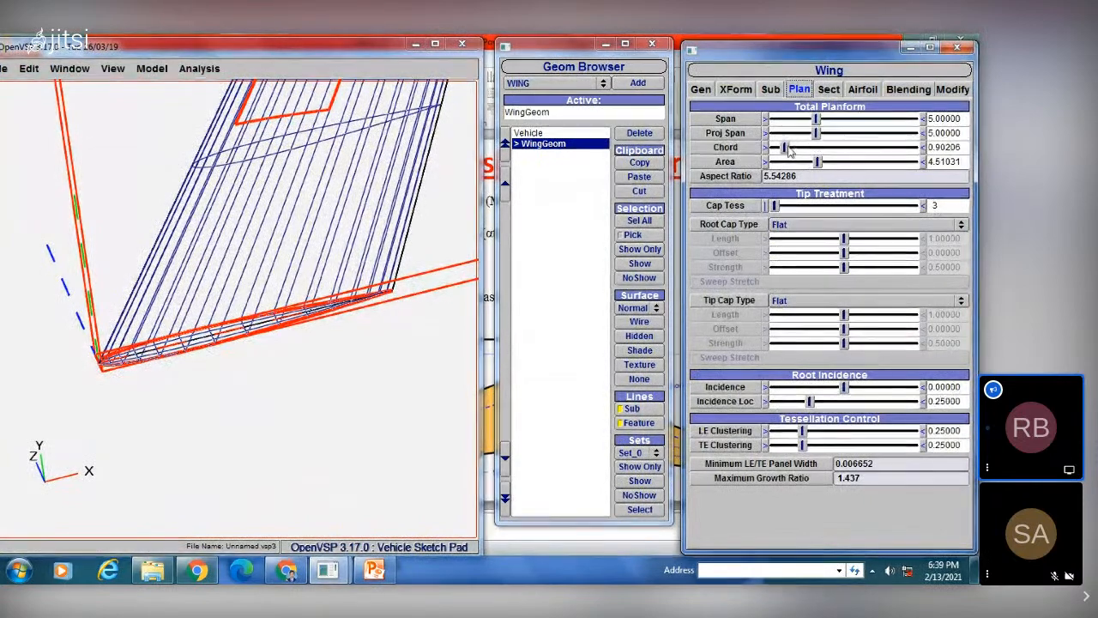
mouse_move(785, 148)
mouse_down()
mouse_move(807, 152)
mouse_move(796, 155)
mouse_up()
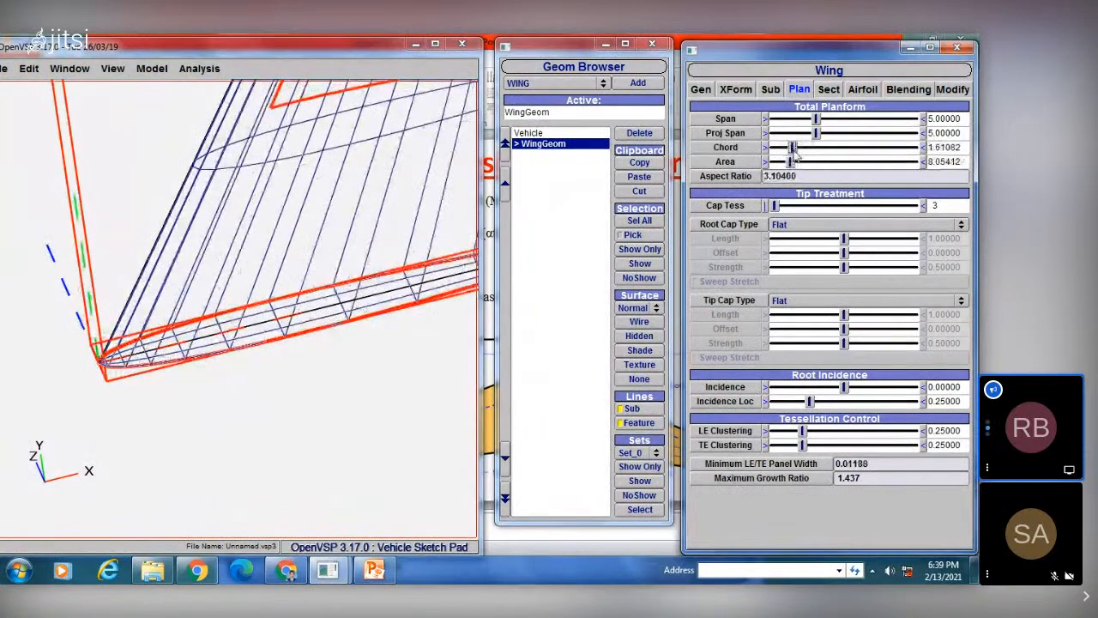
- Enlarge the half wing by raising its total planform area to about 14.14 and its chord to about 4.12
scroll(384, 232, down, 5)
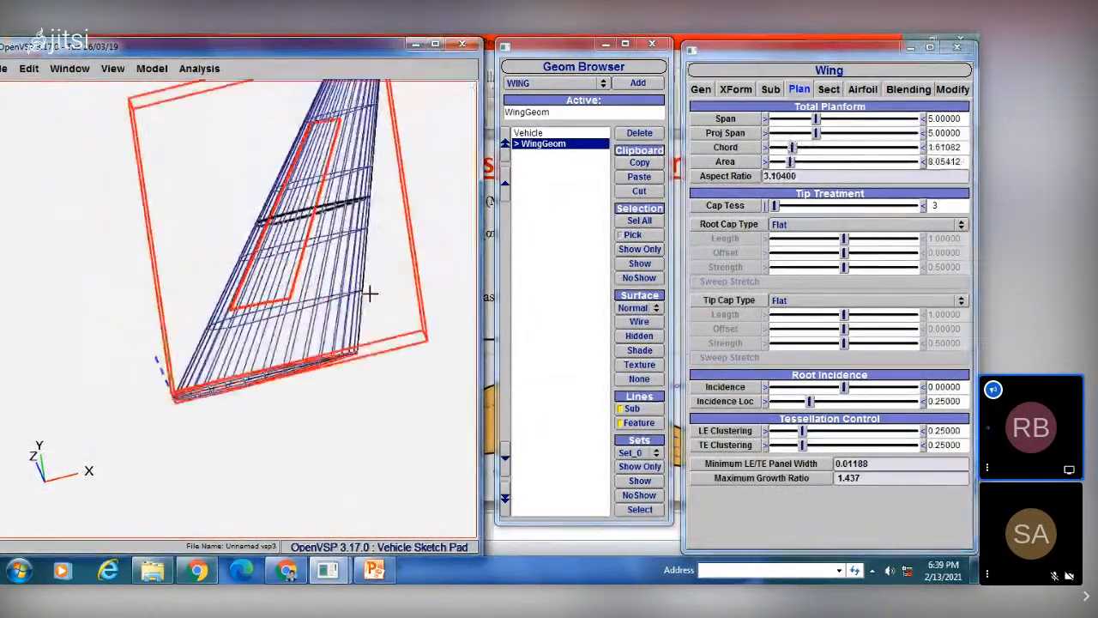
scroll(363, 315, down, 3)
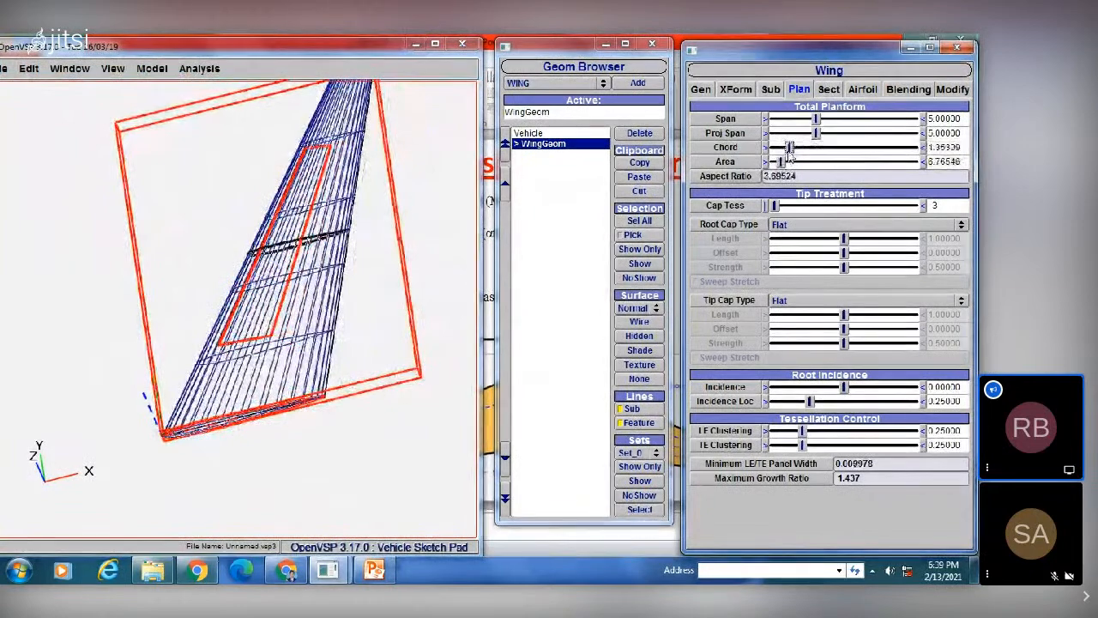
scroll(339, 193, down, 2)
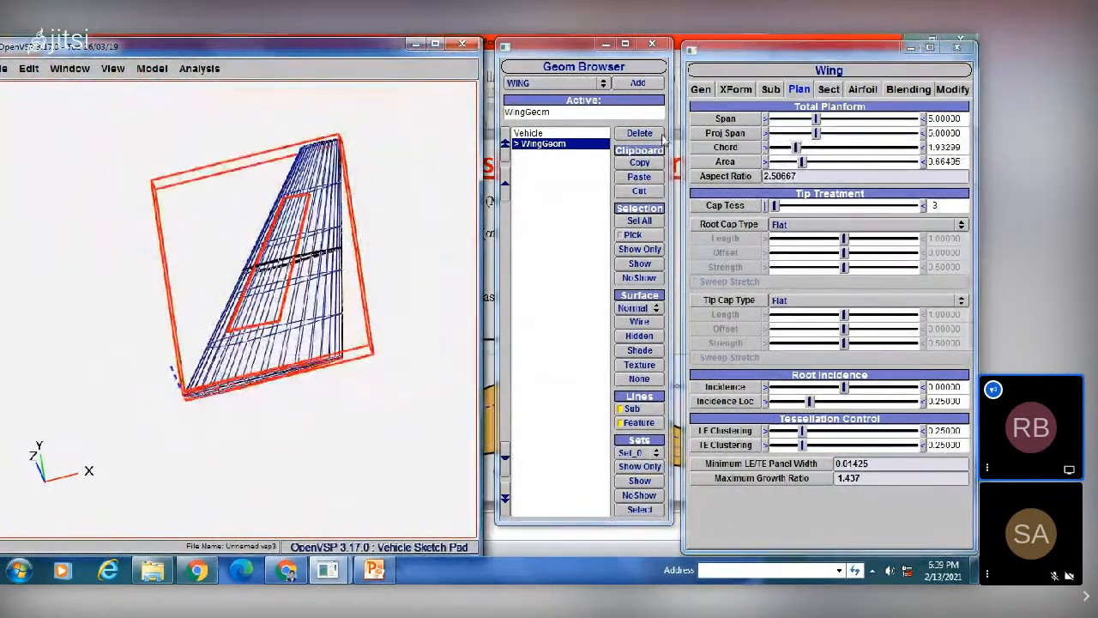
drag(801, 162, 833, 164)
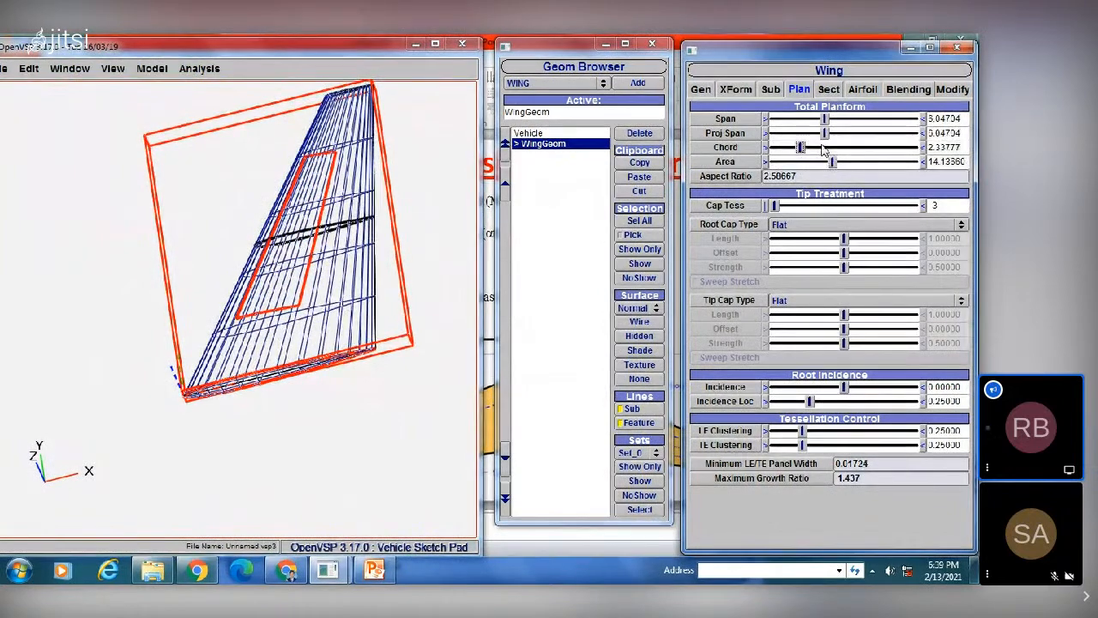
click(823, 149)
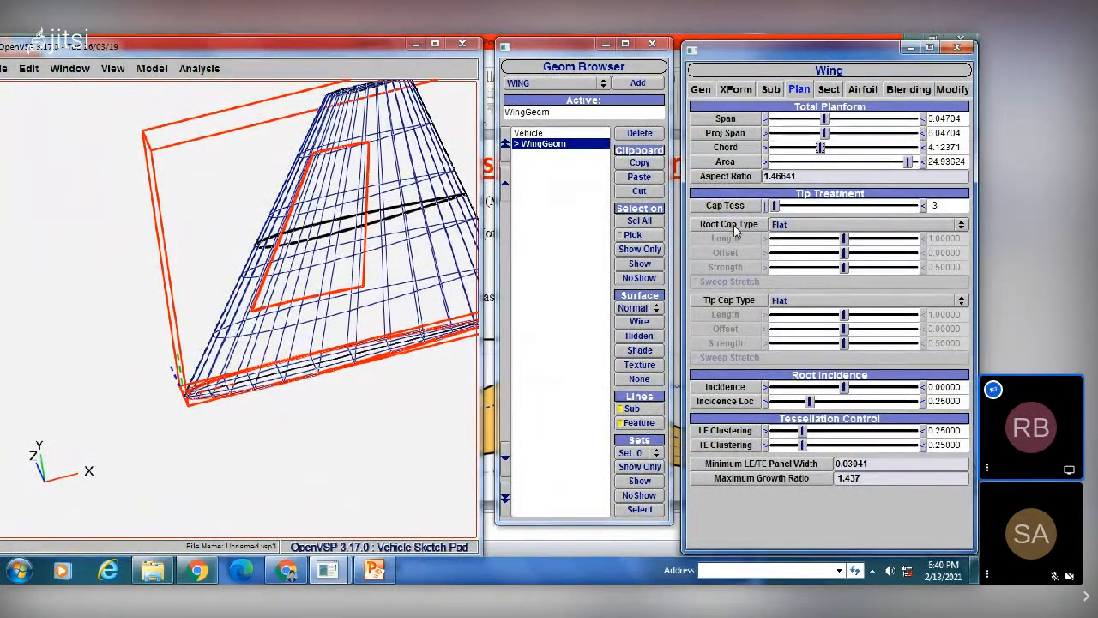
- Try the Round, Edge and Sharp root cap types on the wing
scroll(362, 280, down, 2)
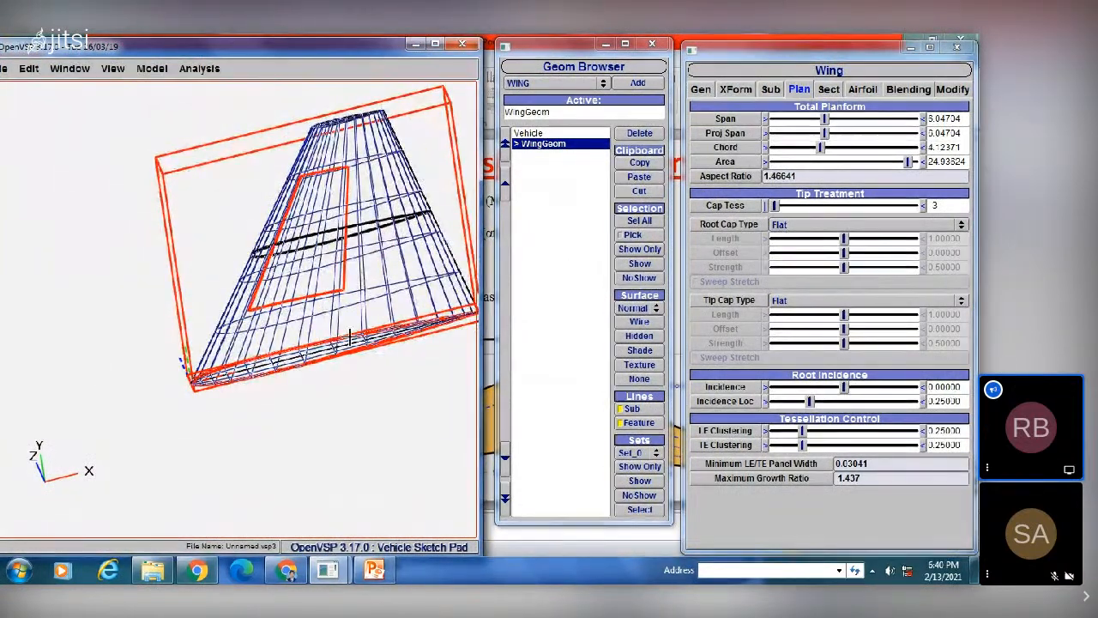
click(798, 224)
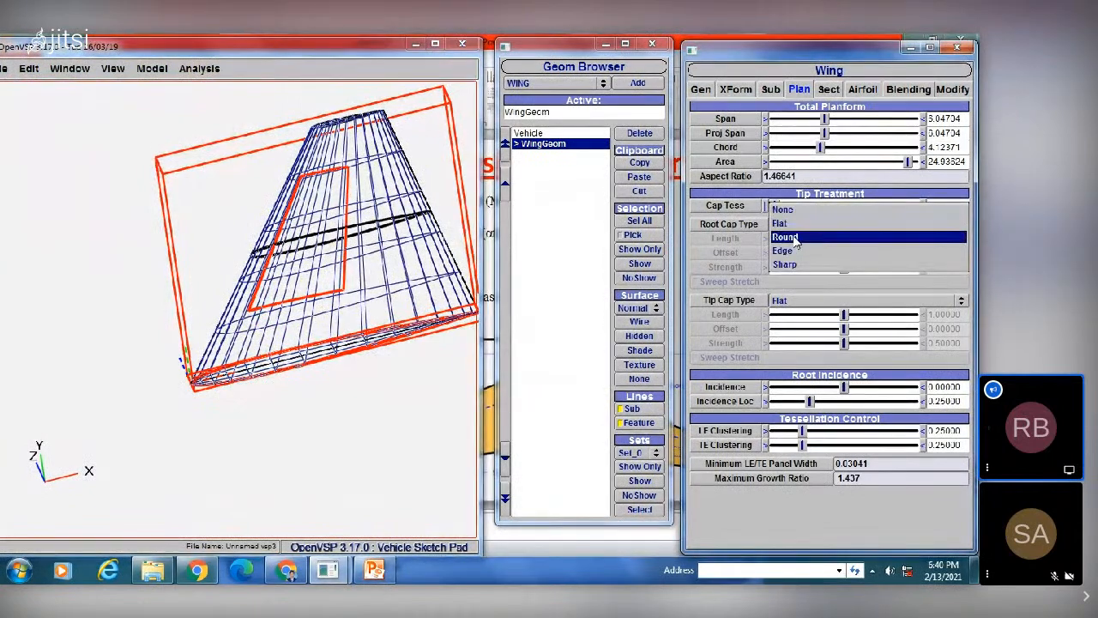
click(796, 241)
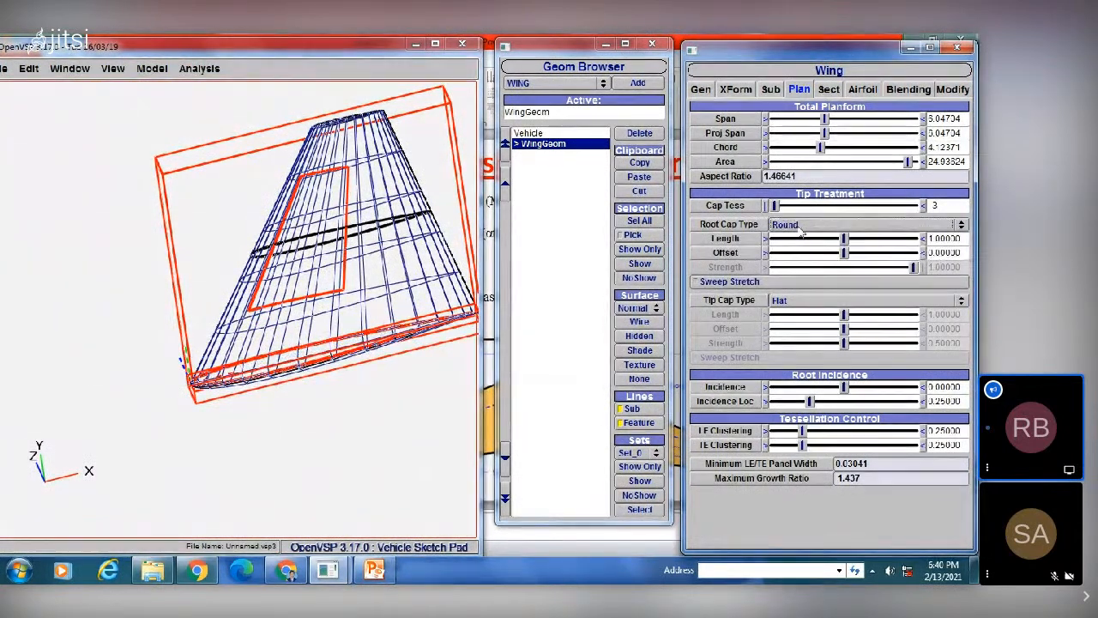
click(800, 226)
click(798, 238)
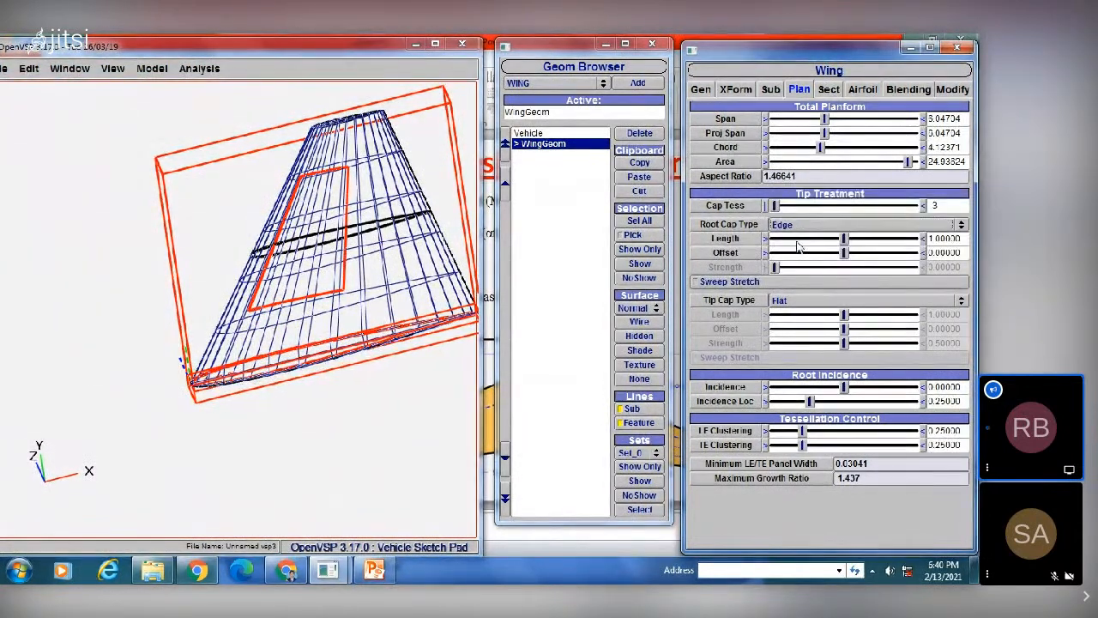
click(798, 224)
click(798, 237)
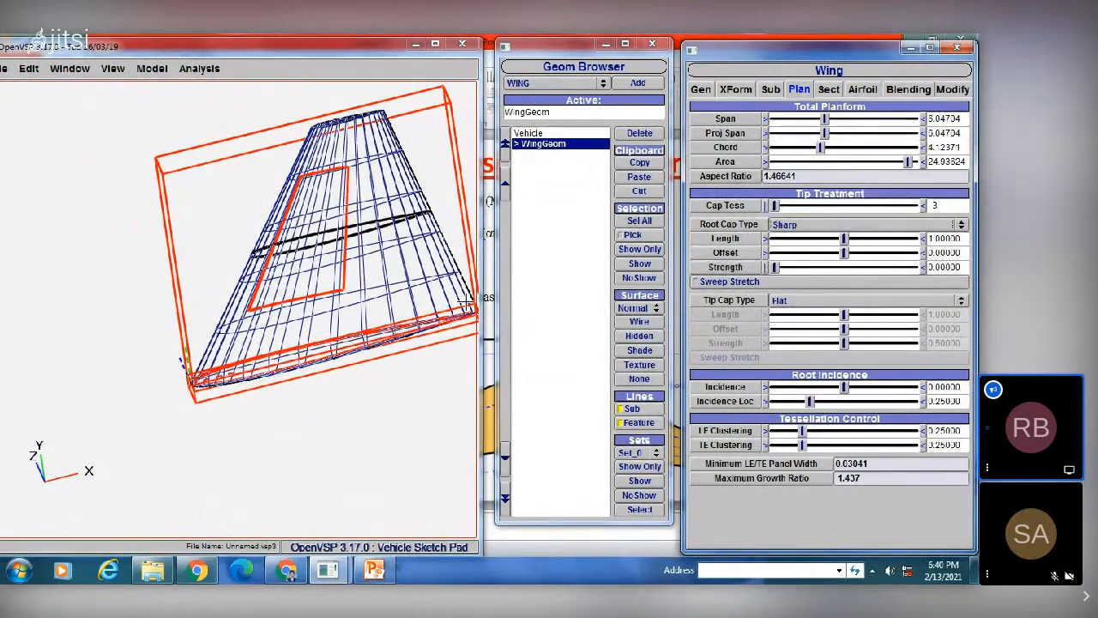
- Compare the Round and Flat root caps up close, and set the root cap type to Edge
scroll(385, 341, up, 5)
right_drag(385, 341, 237, 290)
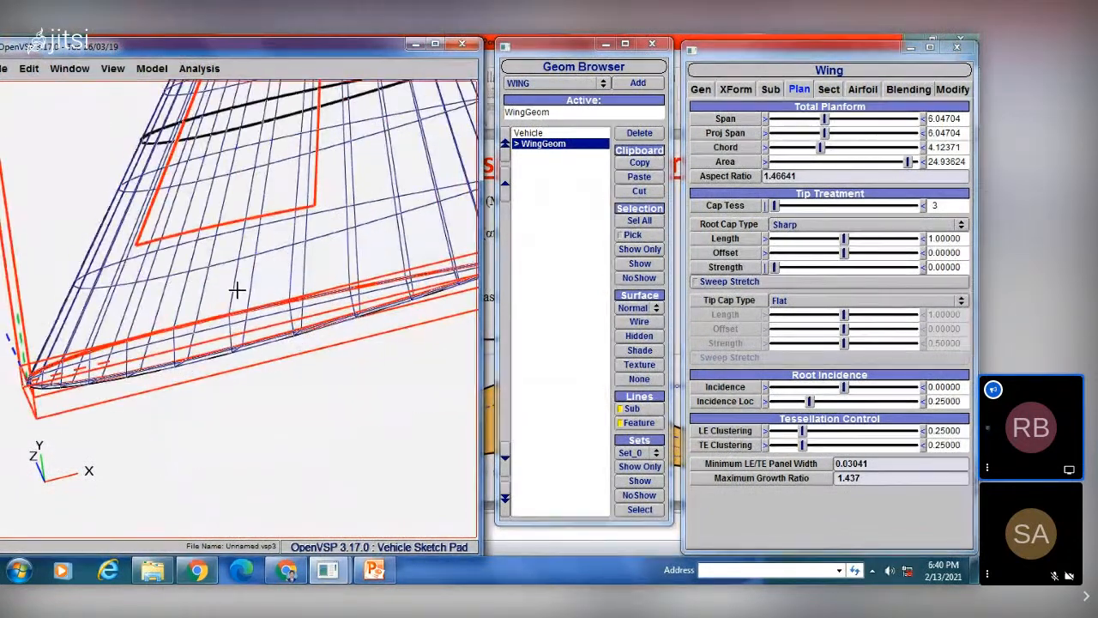
drag(237, 290, 139, 347)
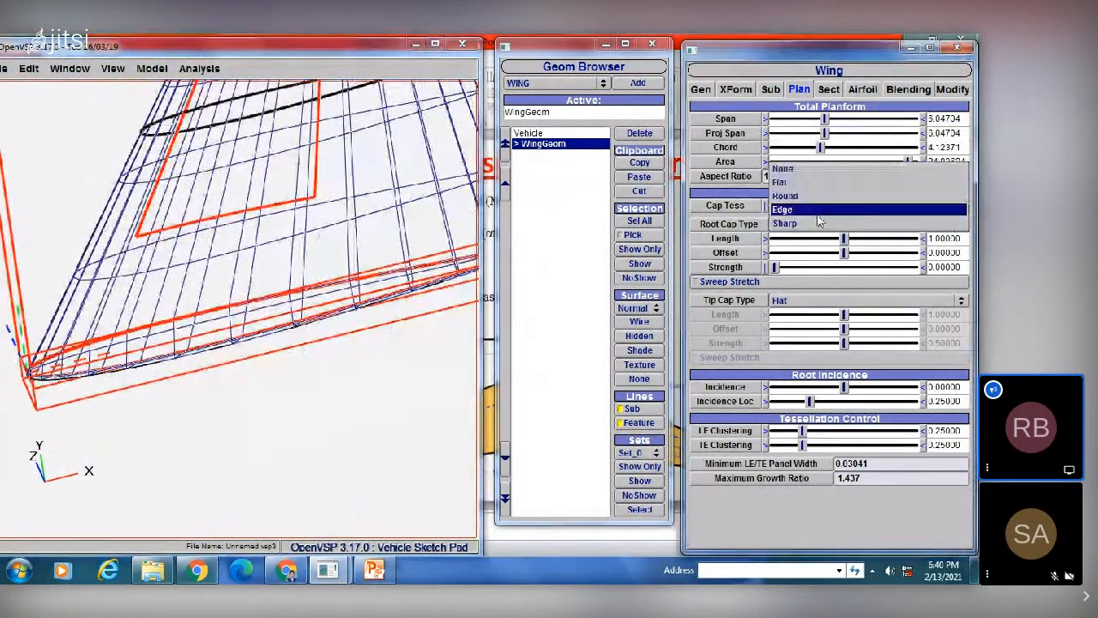
click(785, 195)
click(805, 226)
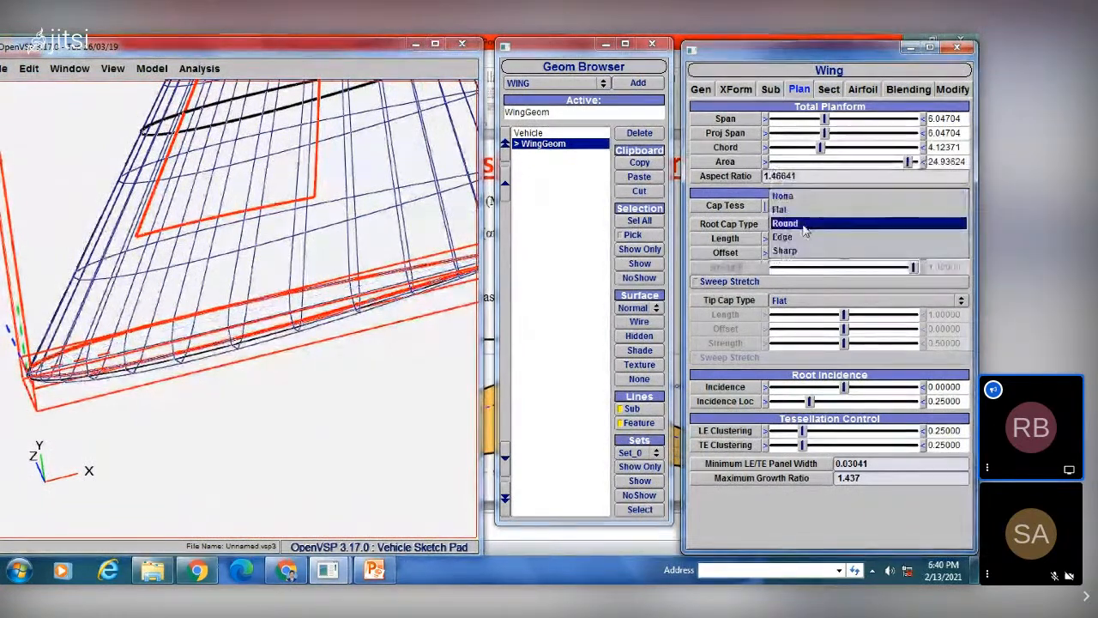
click(785, 209)
click(798, 223)
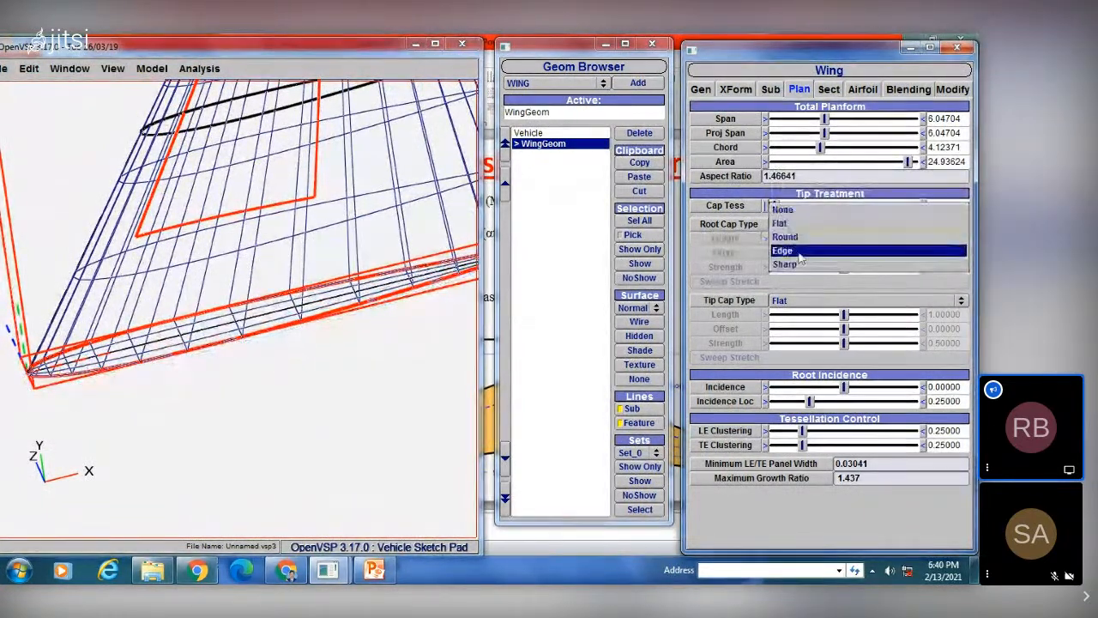
click(798, 254)
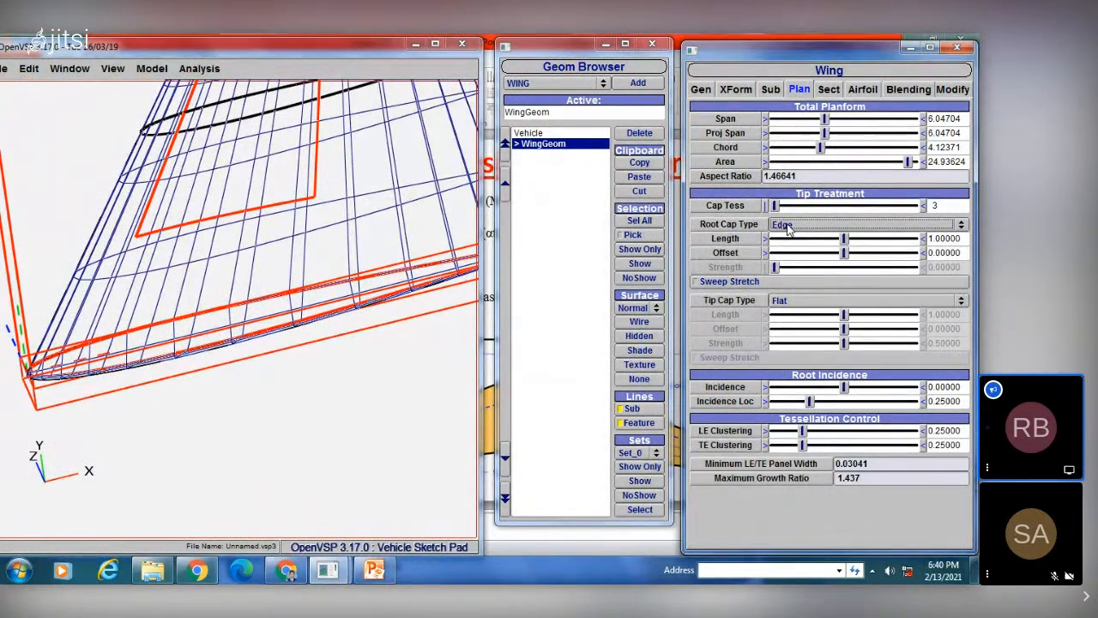
click(788, 224)
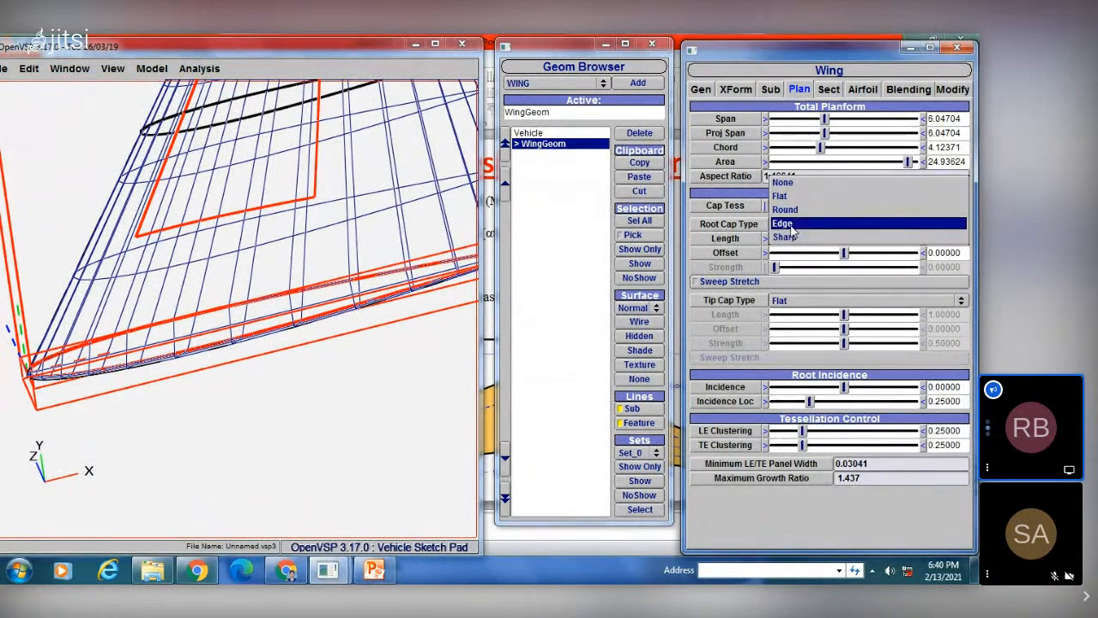
click(789, 225)
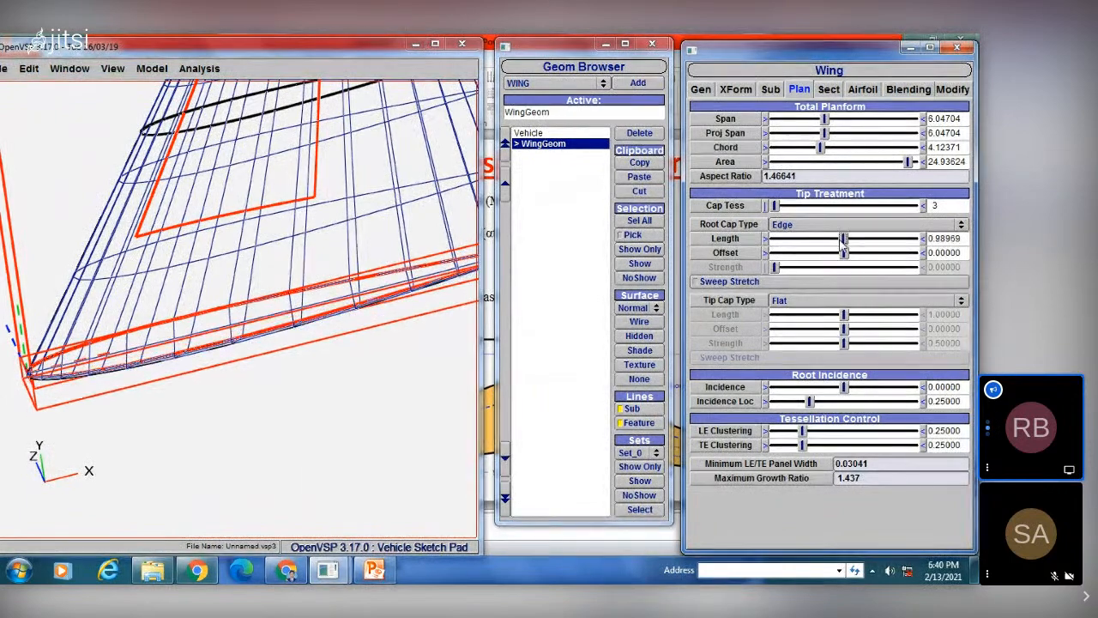
- Set the root cap's length to about 1.05 and offset to about 0.216, and enable its sweep stretch
drag(844, 239, 846, 244)
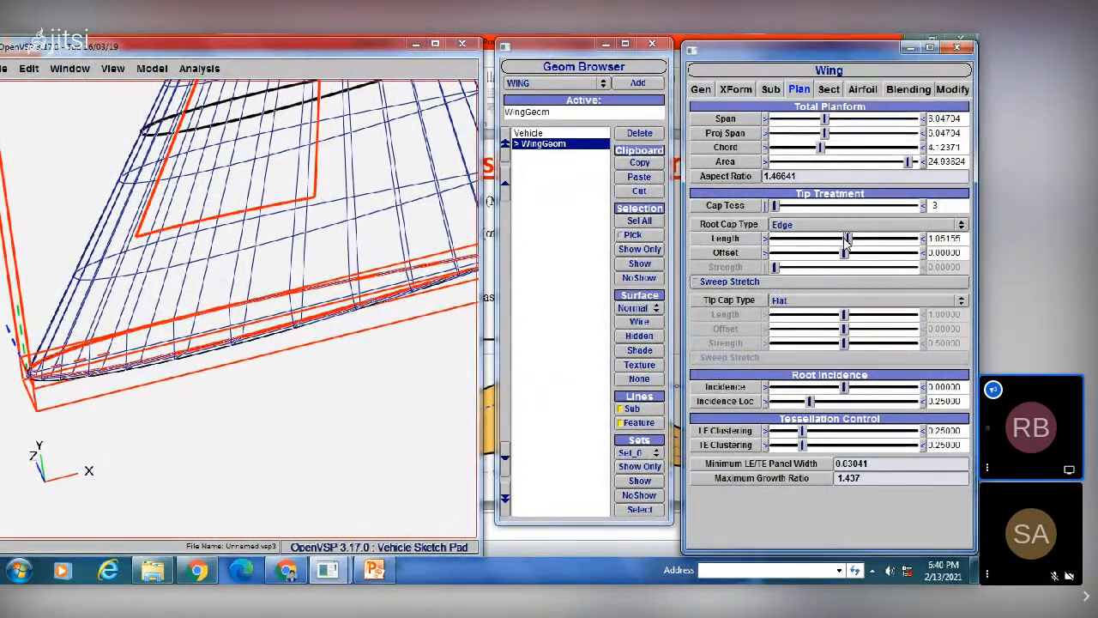
drag(845, 252, 848, 257)
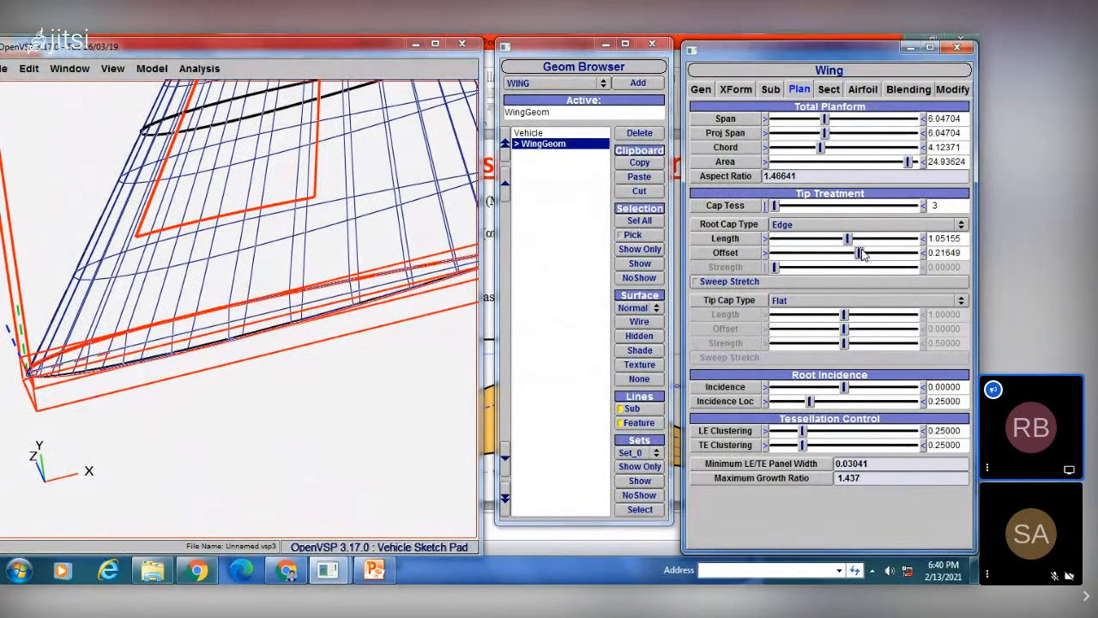
click(743, 285)
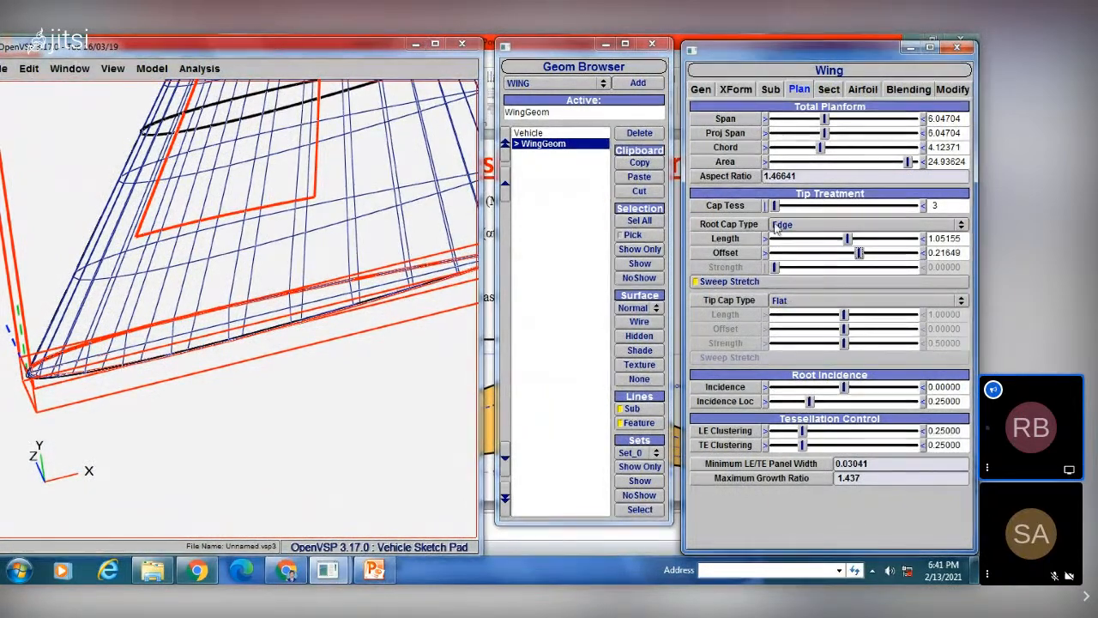
- Set the tip cap type to Round and inspect the wing tip up close
click(798, 302)
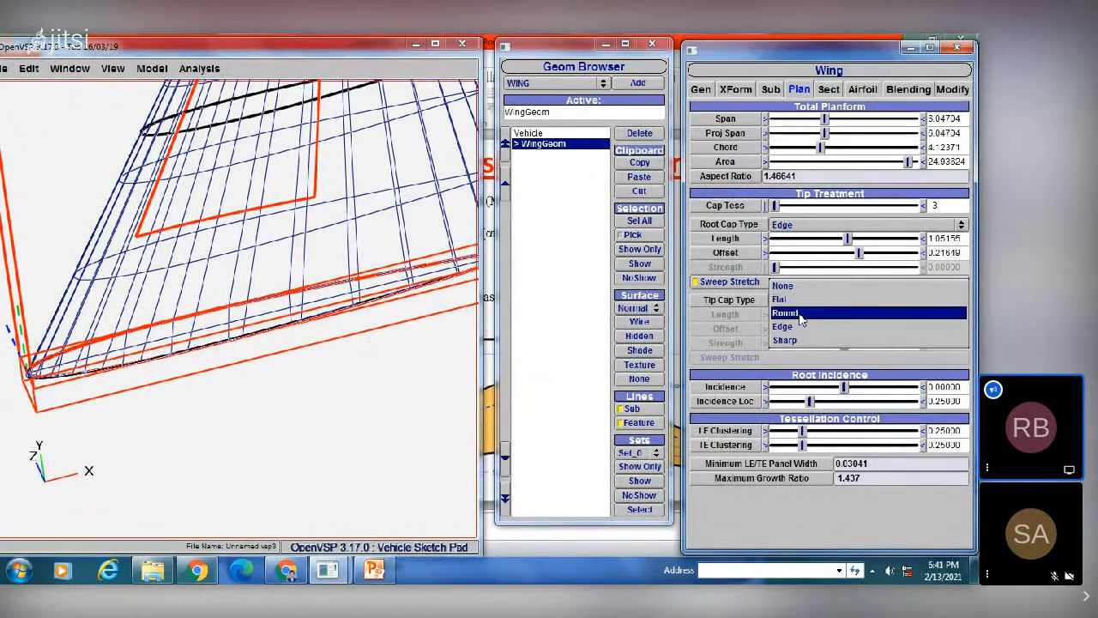
click(785, 313)
drag(341, 215, 353, 206)
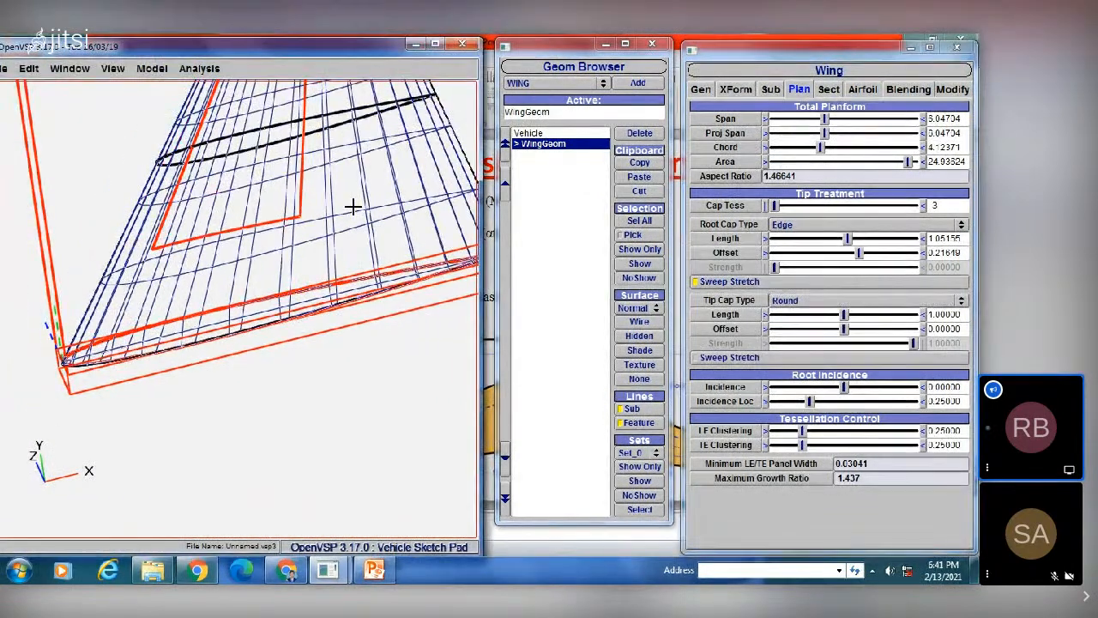
right_drag(352, 206, 351, 515)
scroll(238, 366, up, 5)
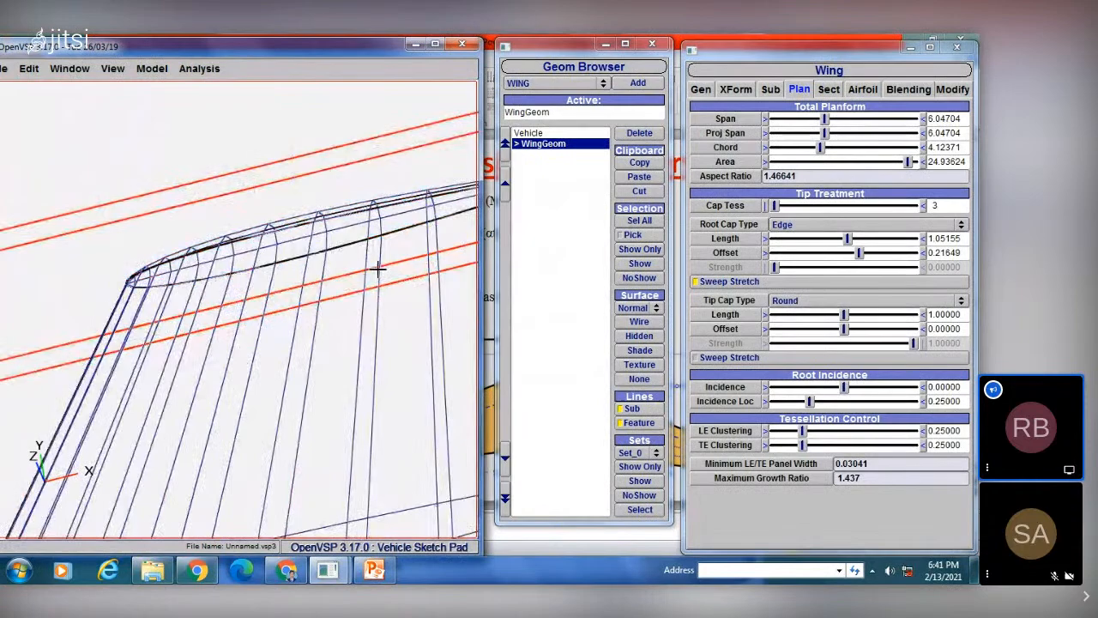
right_drag(381, 265, 221, 292)
drag(222, 292, 358, 276)
- Compare the Edge and Round tip caps, and set the tip cap type to Sharp
click(797, 300)
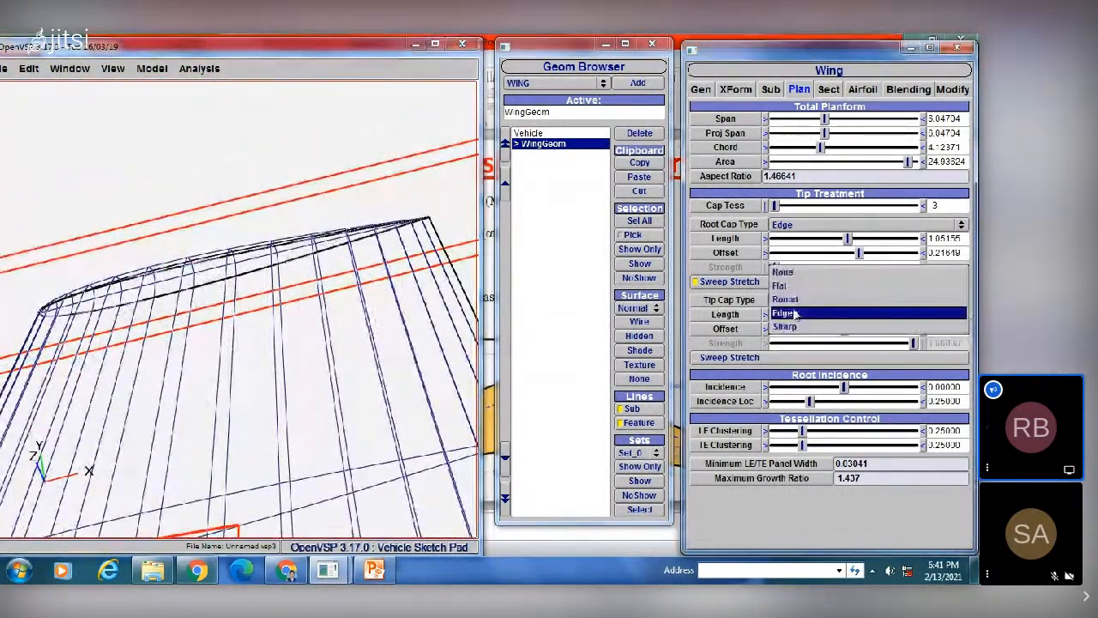
click(796, 316)
click(791, 301)
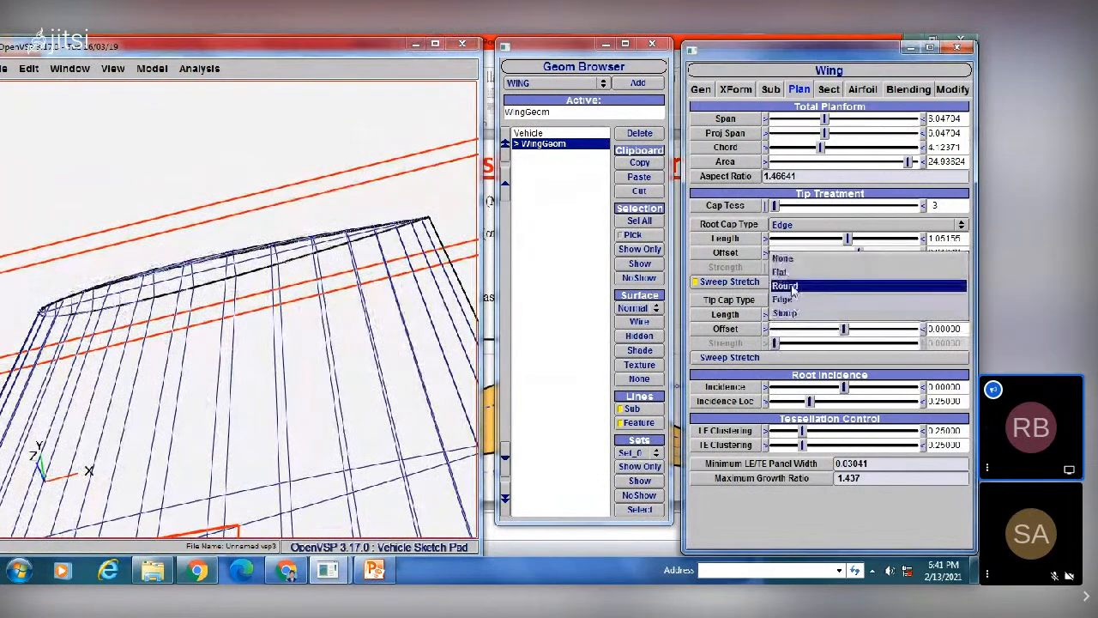
click(792, 286)
click(797, 300)
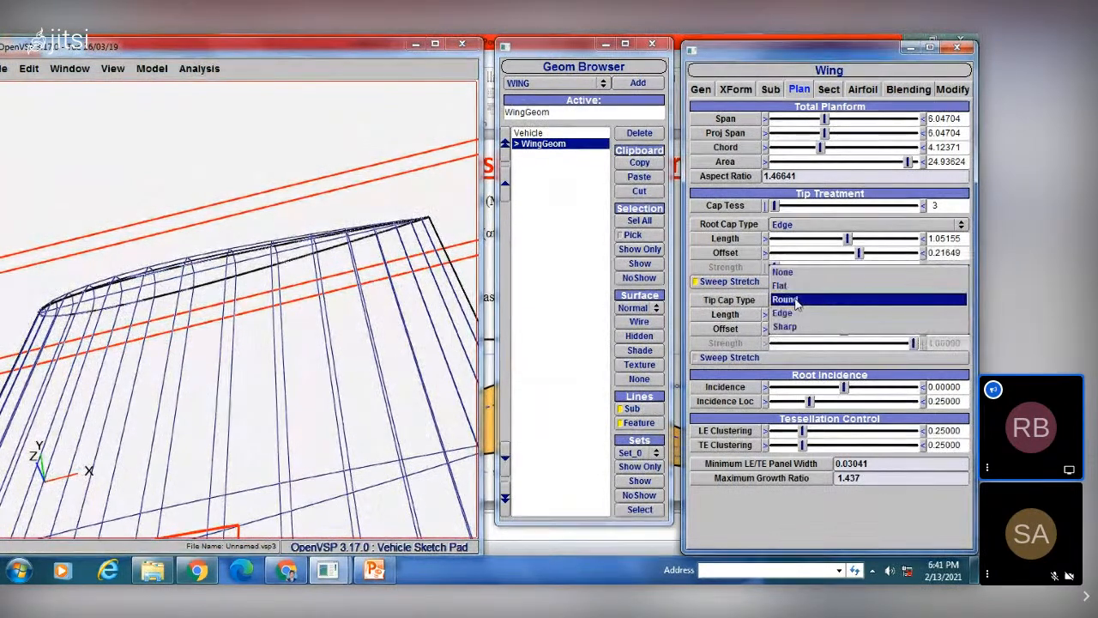
click(796, 313)
click(796, 301)
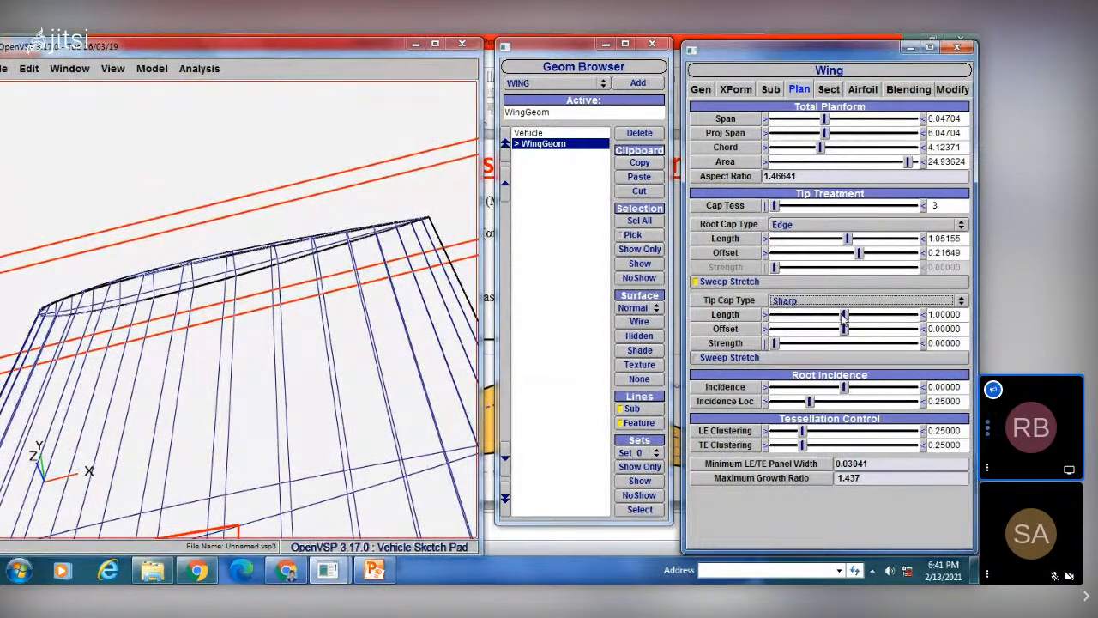
- Set the sharp tip cap to length 1.03, offset 0.216 and strength 0.304 with sweep stretch, and the root incidence to about 2.68
drag(859, 314, 847, 315)
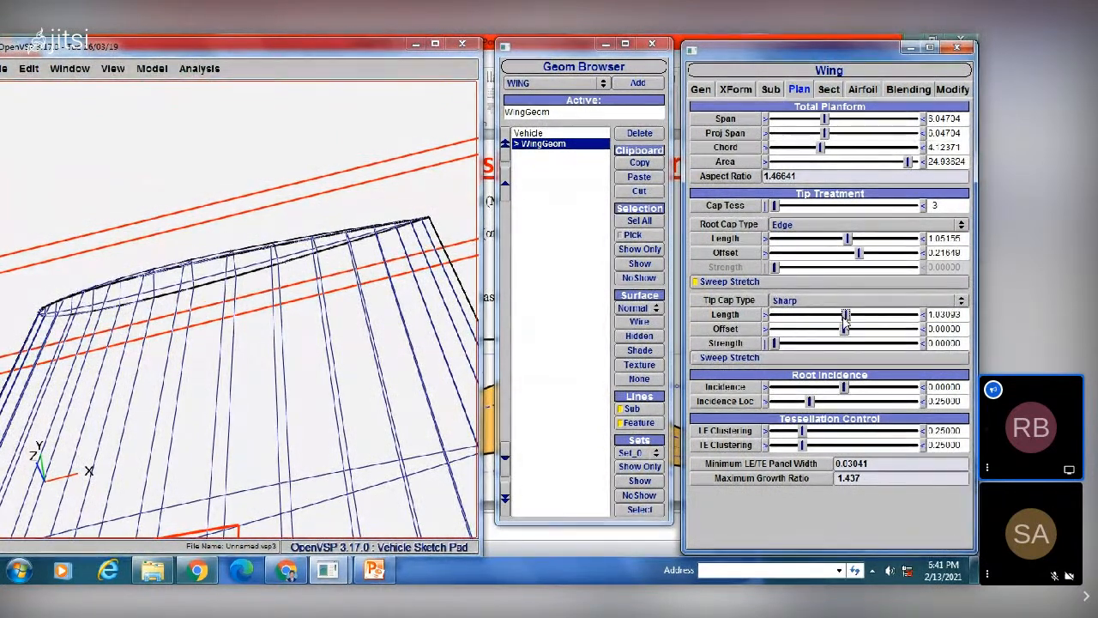
click(859, 330)
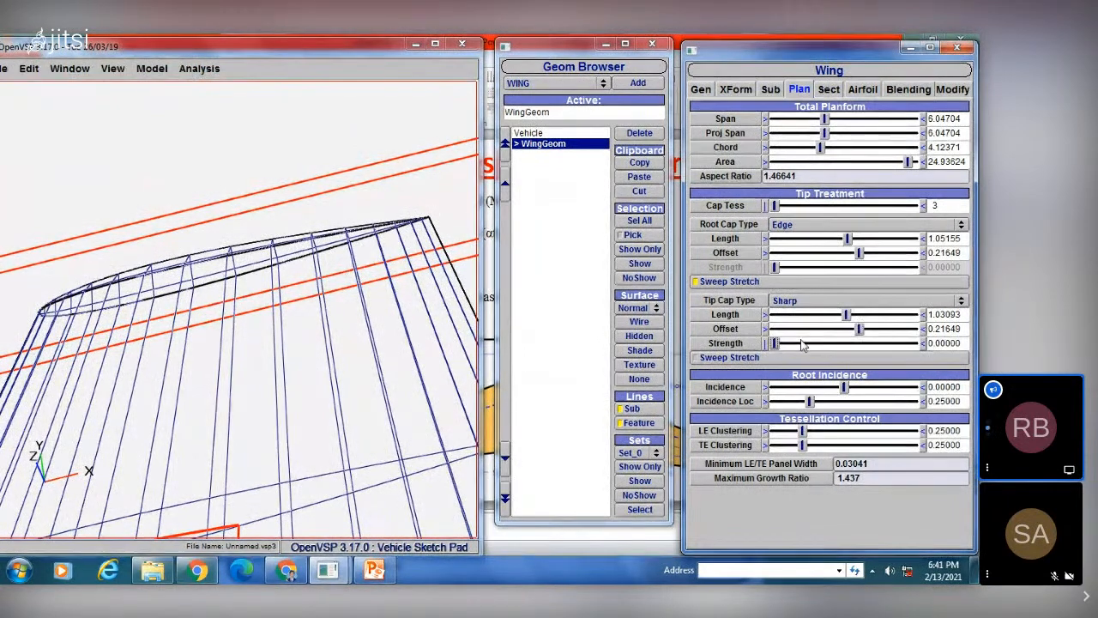
drag(776, 343, 815, 342)
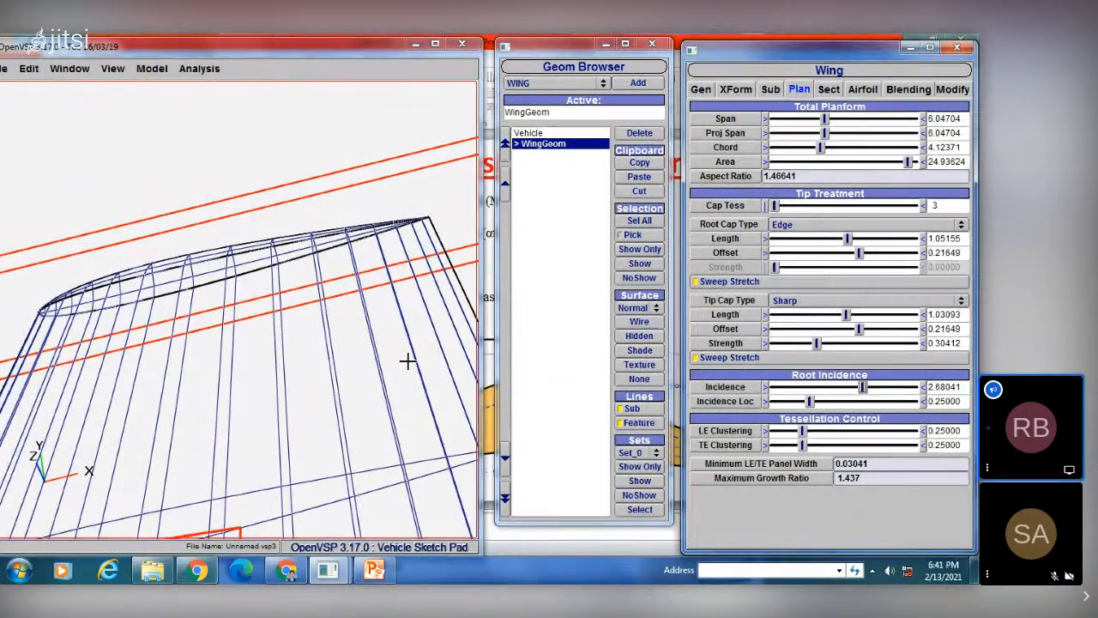
- Move the wing's root incidence location to about 0.381
scroll(408, 359, down, 3)
scroll(407, 318, up, 2)
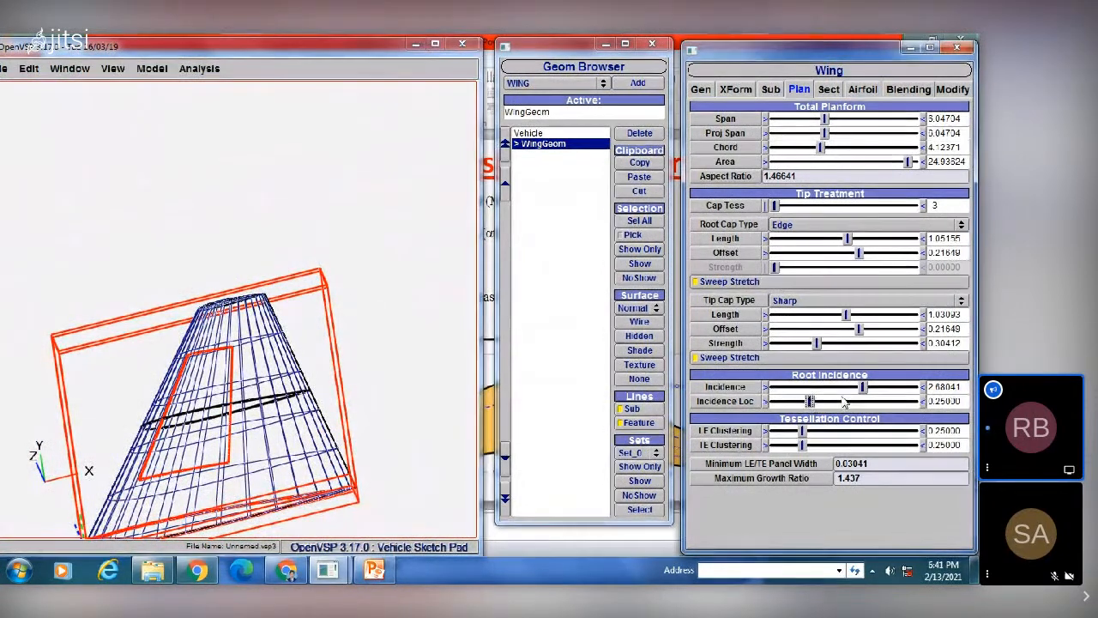
drag(290, 405, 333, 307)
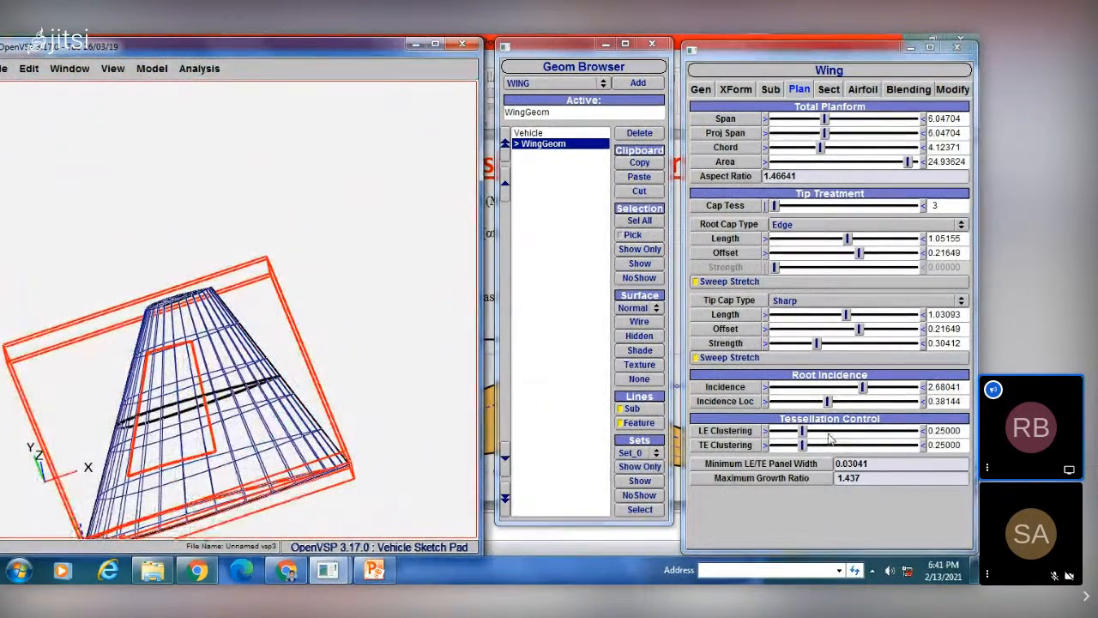
- Set the wing's leading-edge clustering to about 0.825 and its trailing-edge clustering to about 0.483
scroll(250, 385, up, 4)
scroll(250, 387, down, 3)
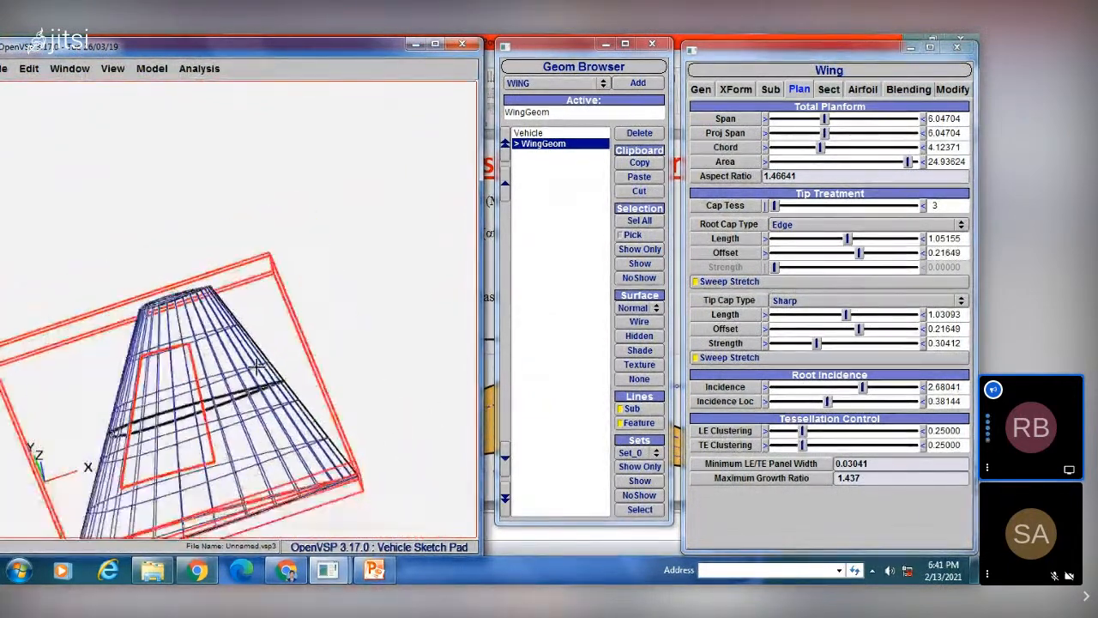
right_drag(265, 402, 344, 240)
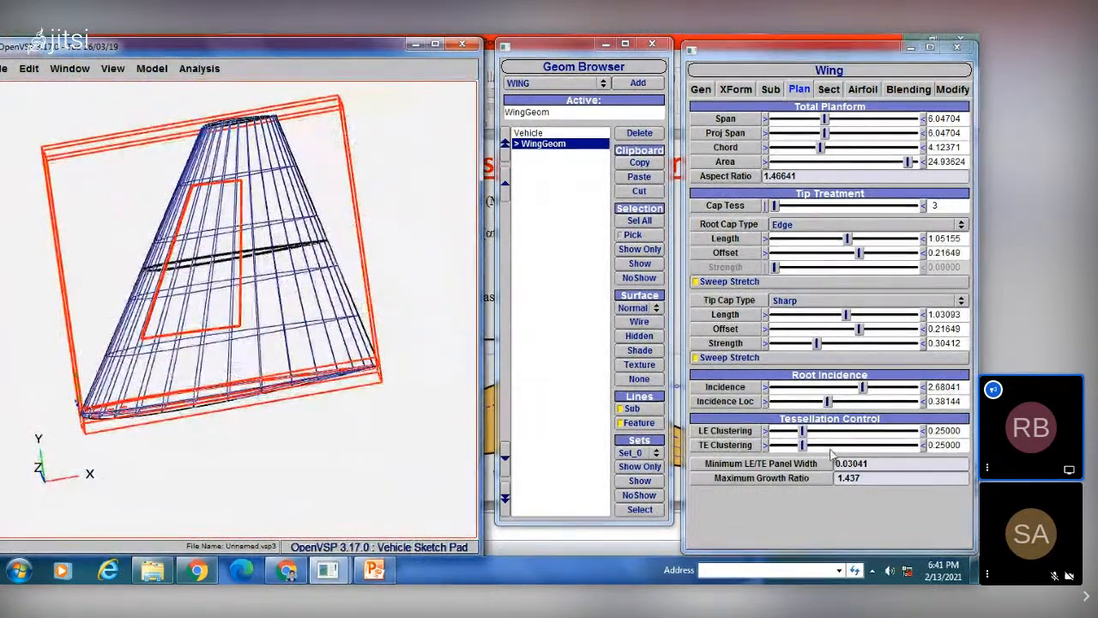
drag(802, 431, 834, 431)
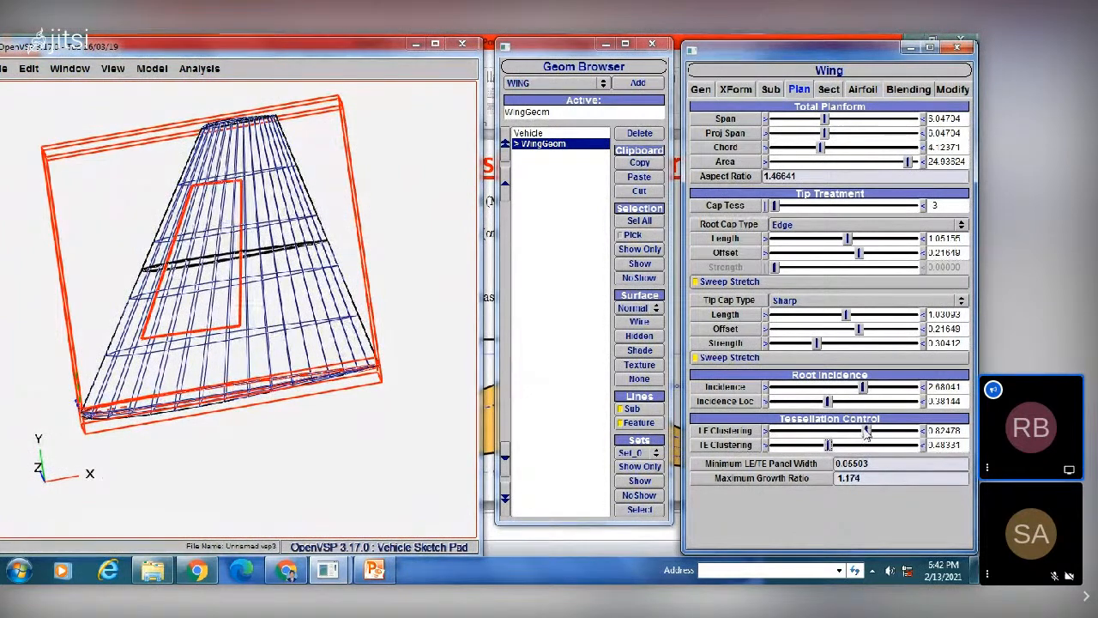
- Set the wing's trailing-edge clustering to about 0.245 and compare leading-edge clustering values of 0.0001, about 0.232 and about 0.090
click(803, 446)
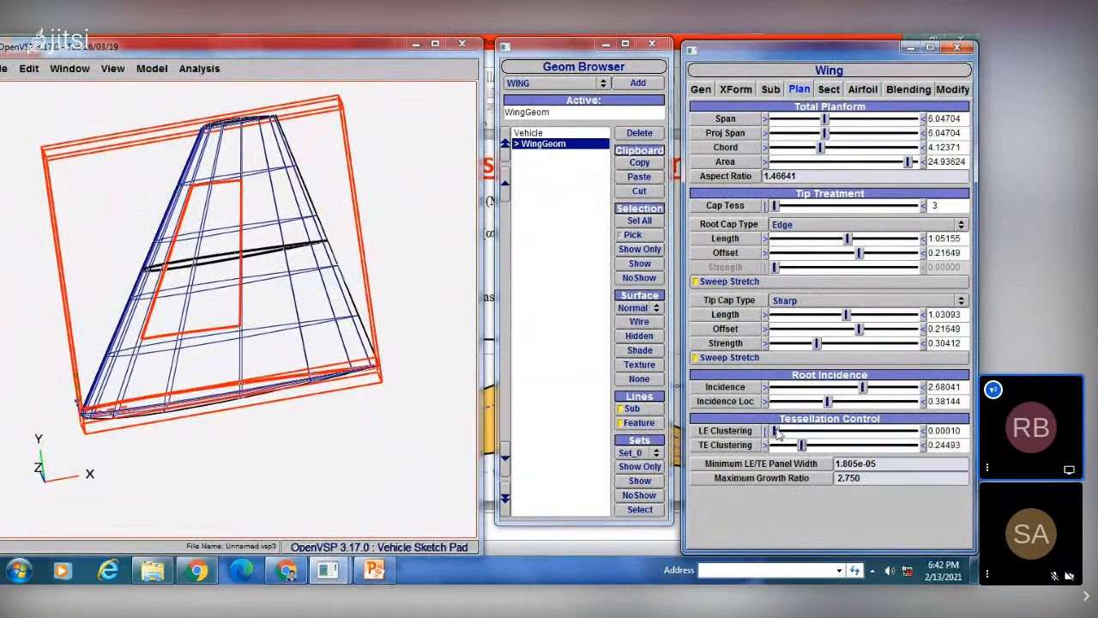
click(799, 430)
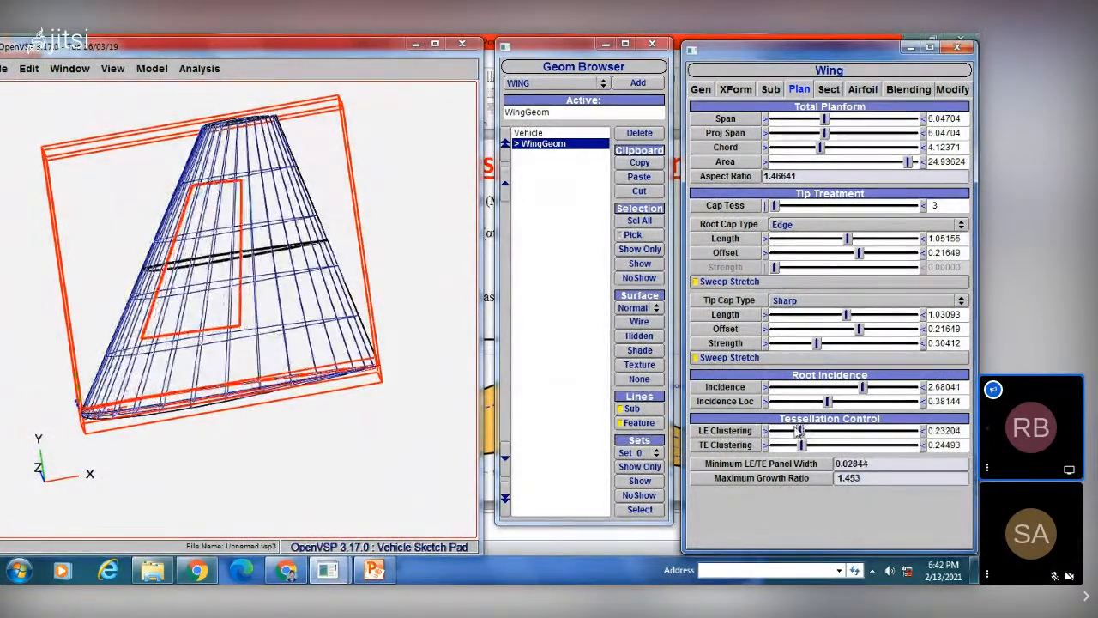
drag(800, 431, 784, 431)
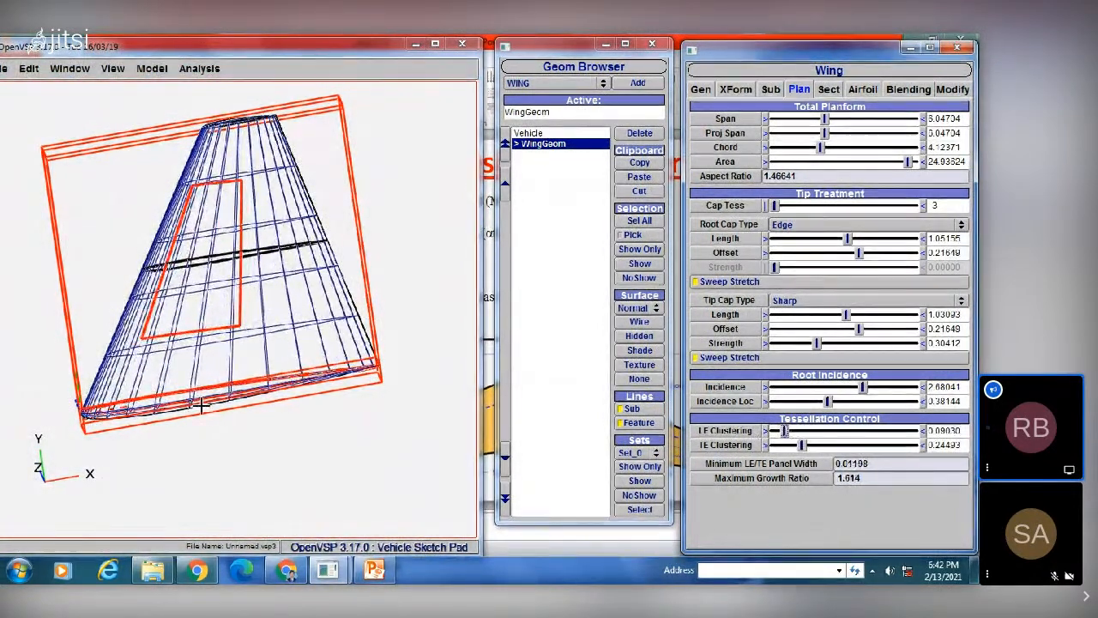
drag(225, 403, 243, 353)
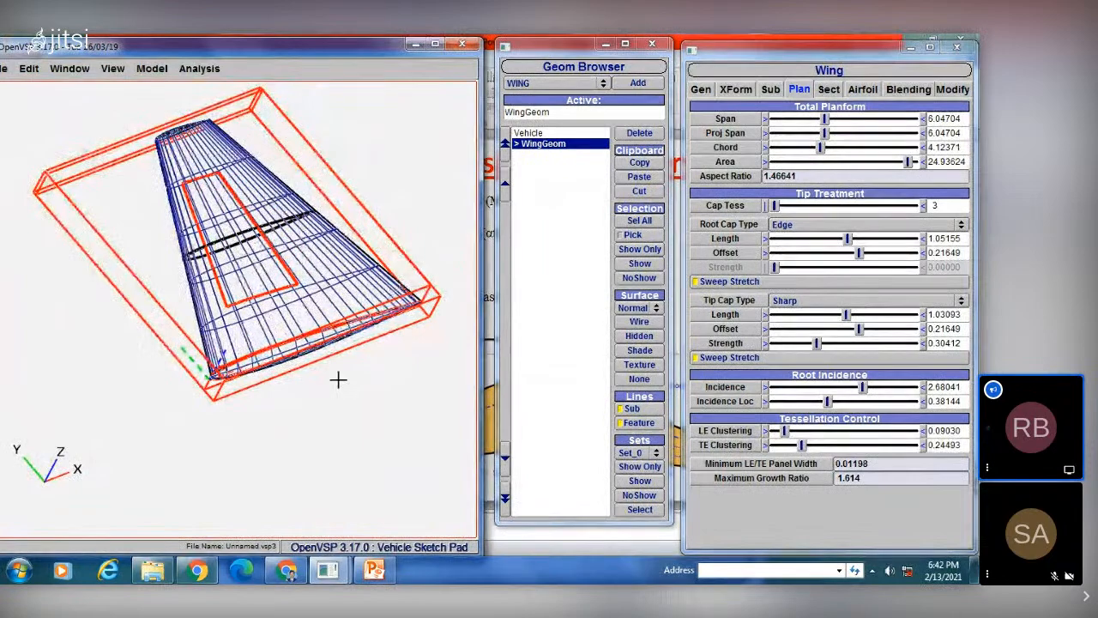
mouse_move(328, 356)
right_down()
mouse_move(324, 336)
mouse_move(326, 362)
right_up()
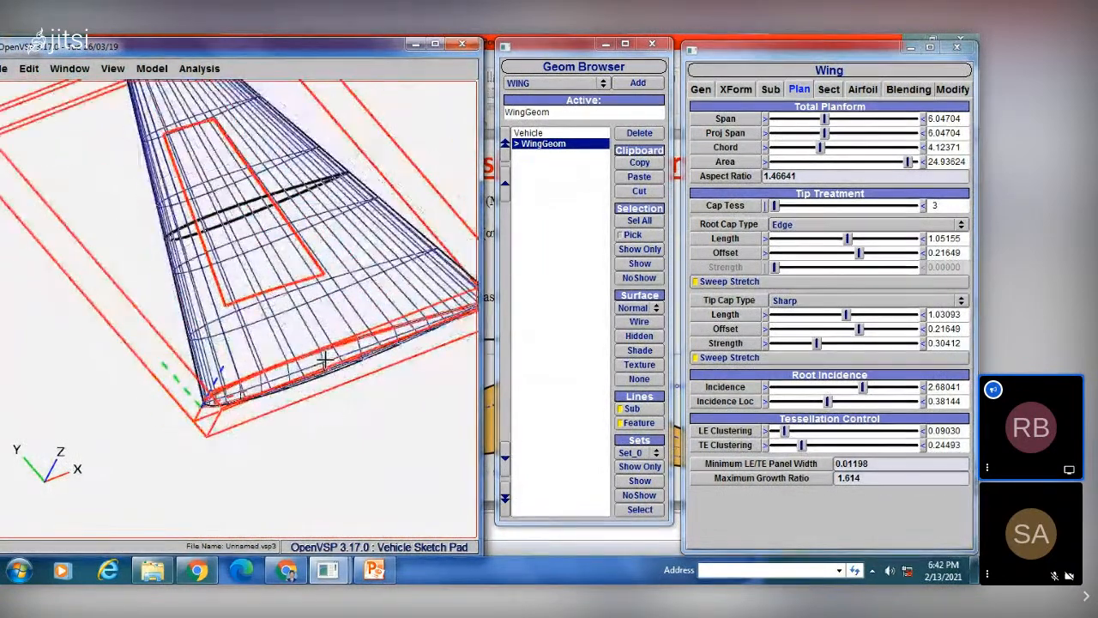
click(819, 430)
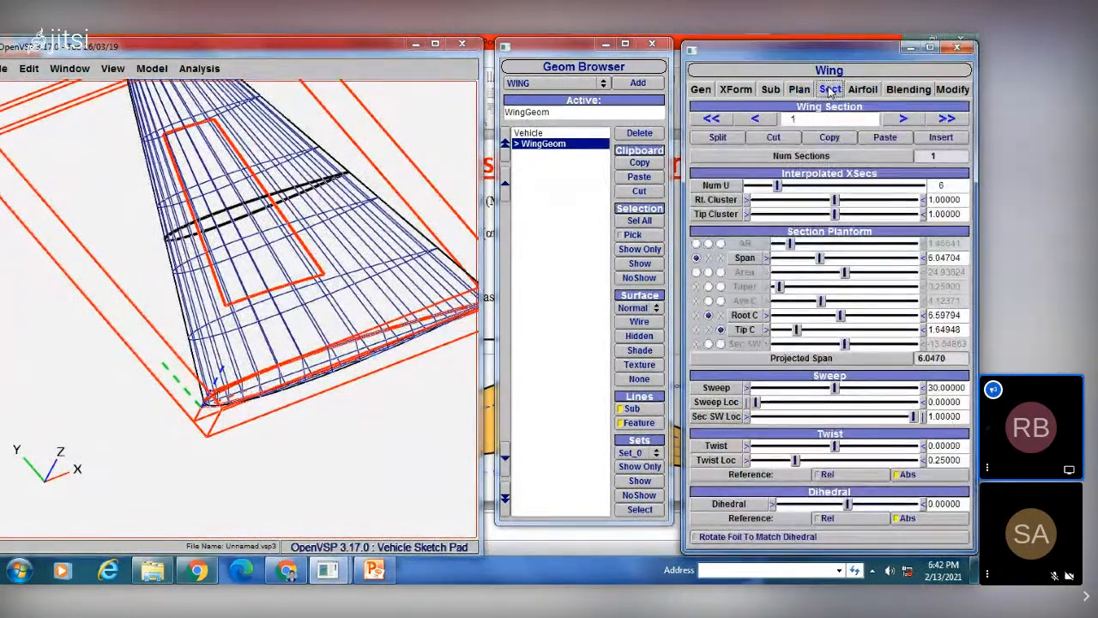
- Split section 1 of the existing wing into two sections
scroll(341, 268, down, 3)
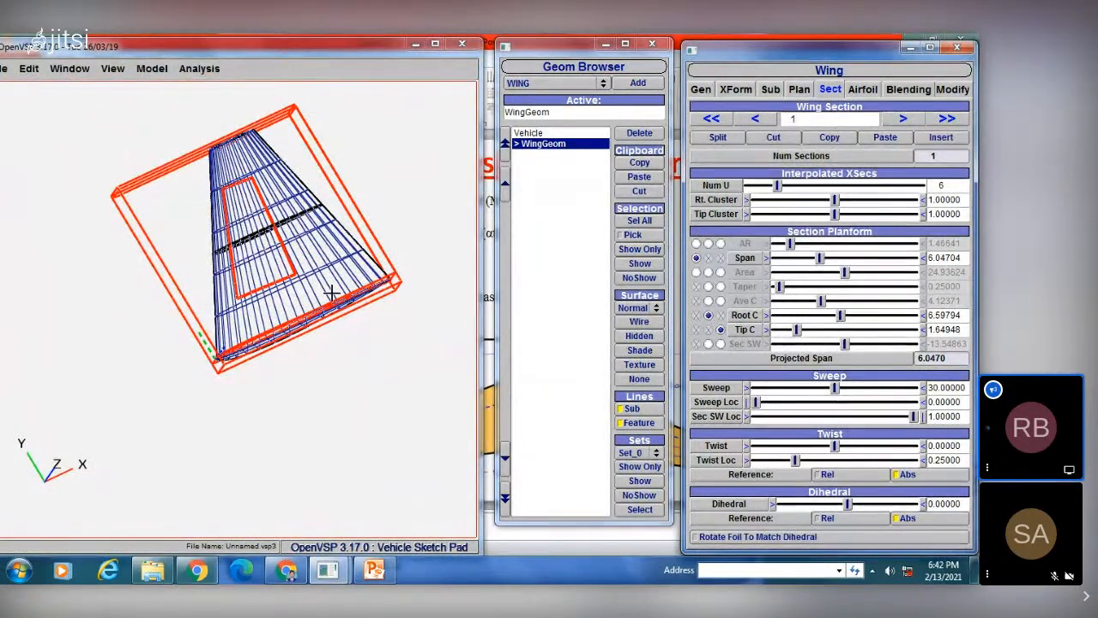
drag(301, 322, 220, 359)
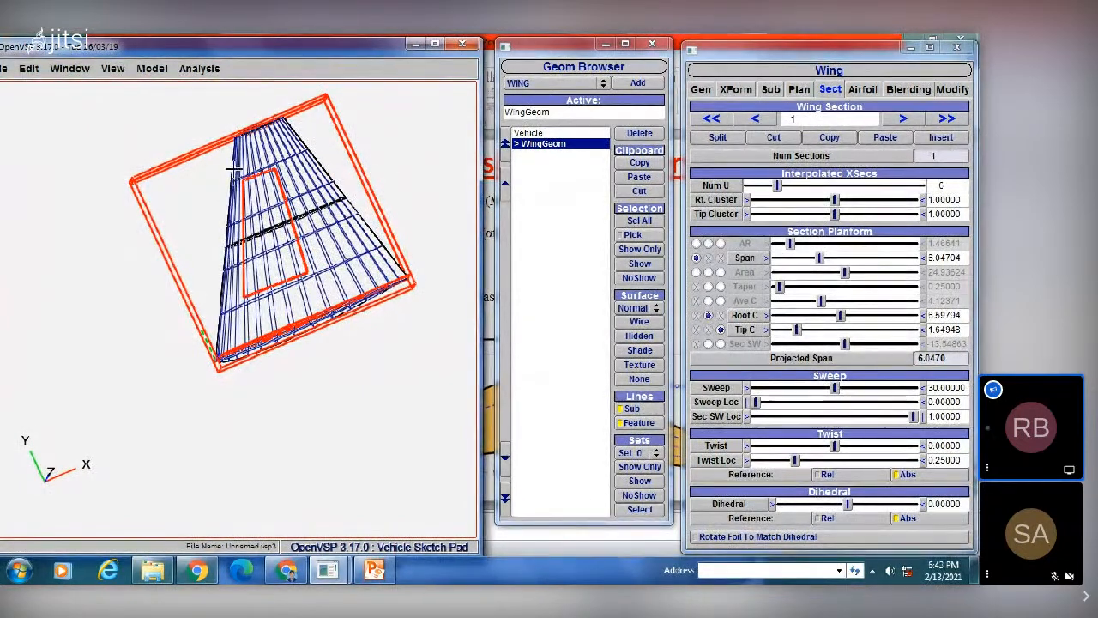
drag(340, 352, 317, 368)
scroll(318, 364, down, 3)
scroll(317, 364, up, 1)
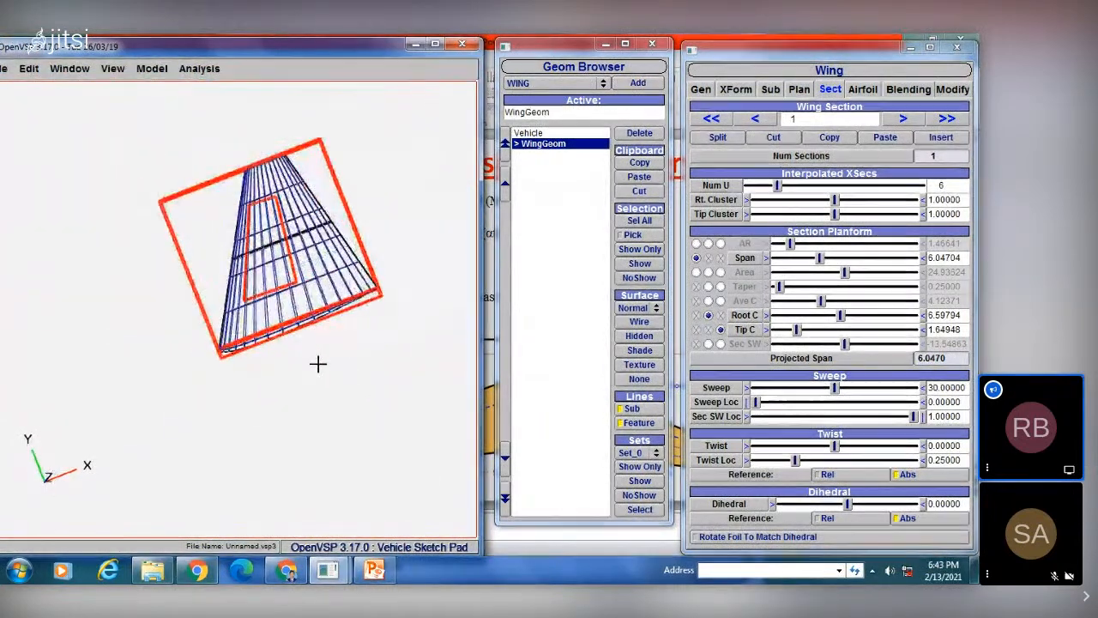
click(719, 139)
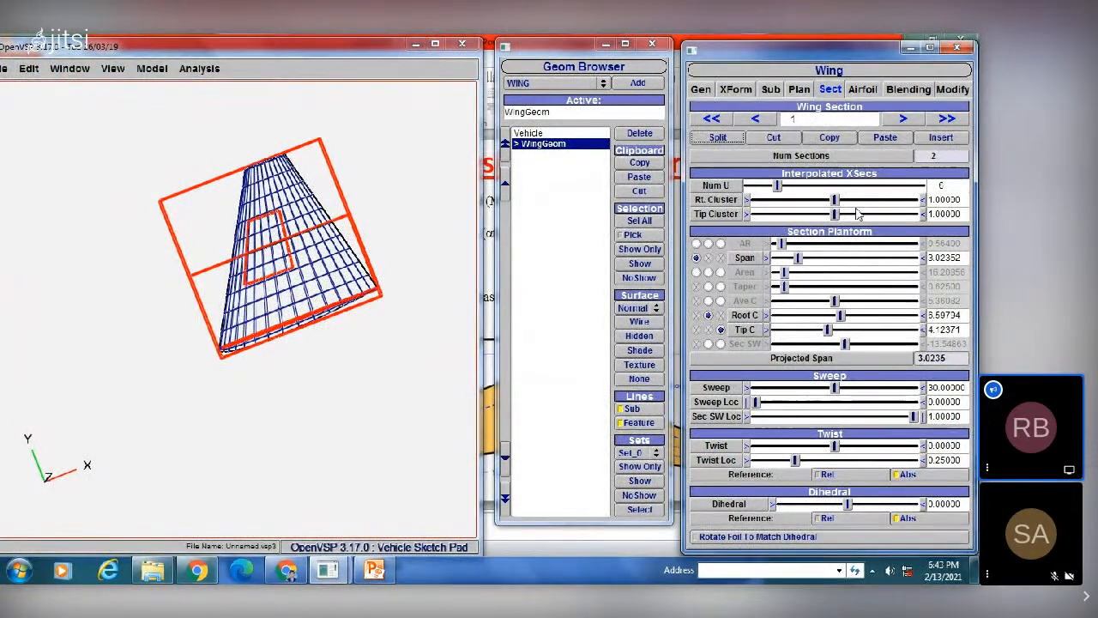
- Replace the modified wing with a new default wing and turn off its XZ planar symmetry
click(639, 134)
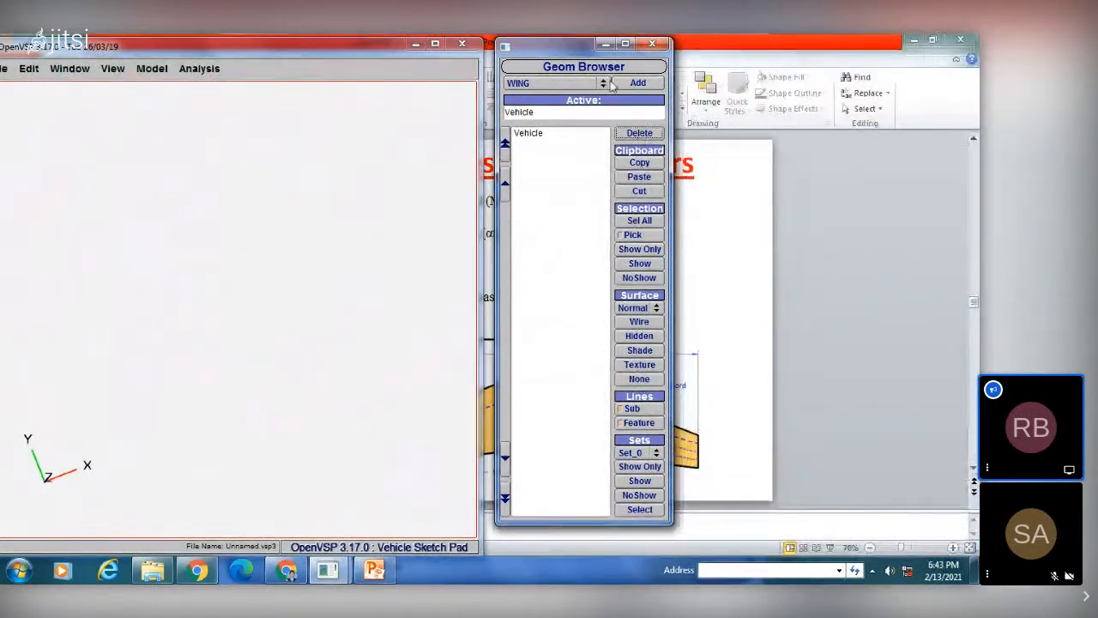
click(635, 83)
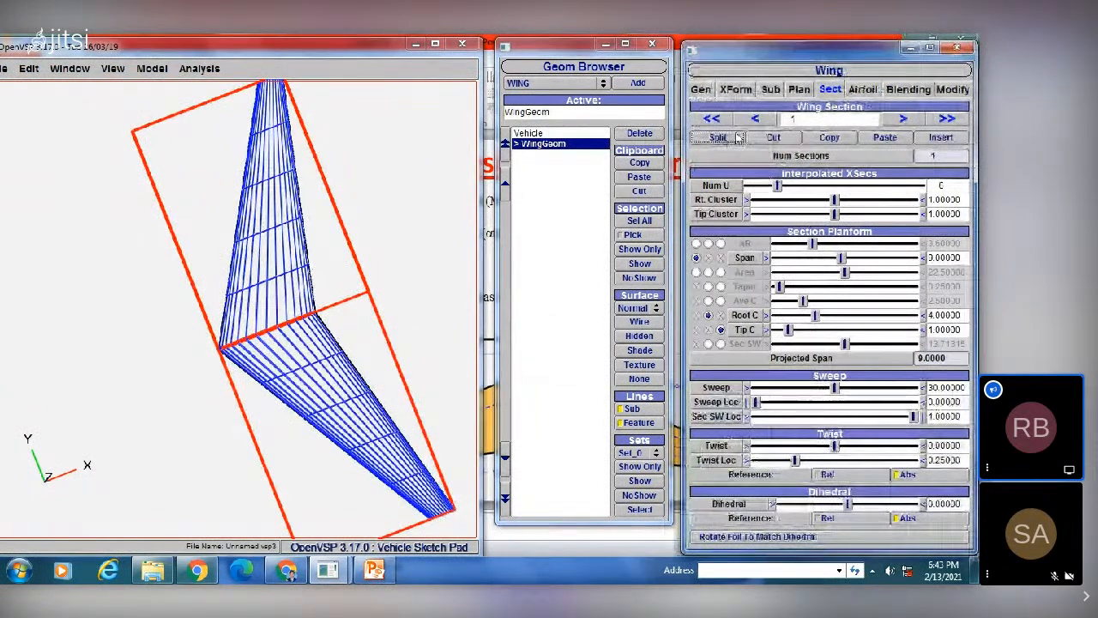
click(735, 89)
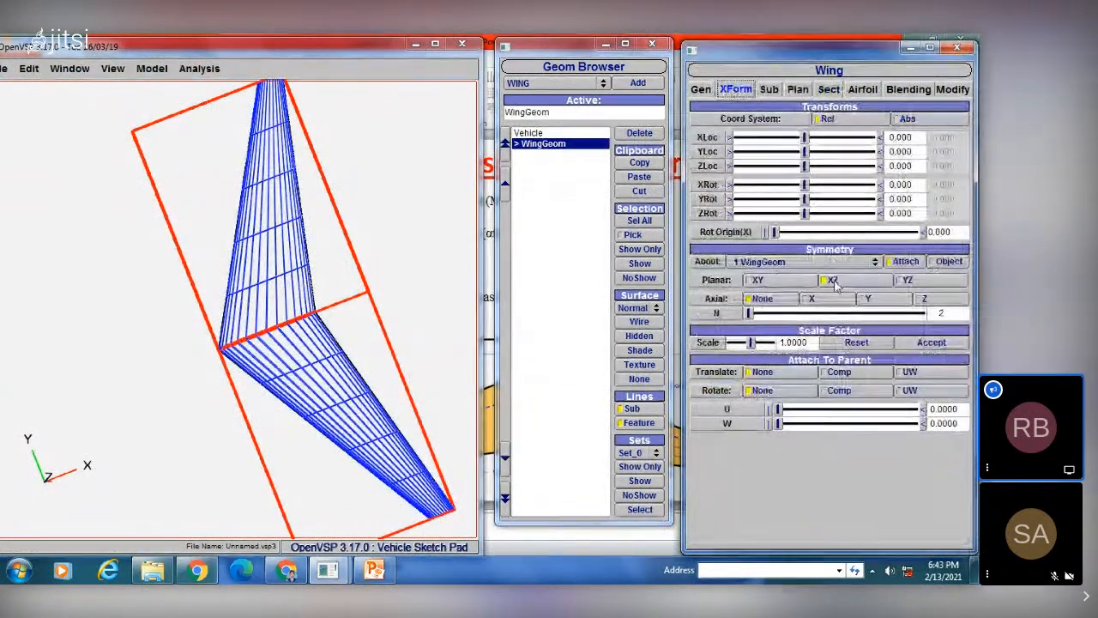
click(832, 280)
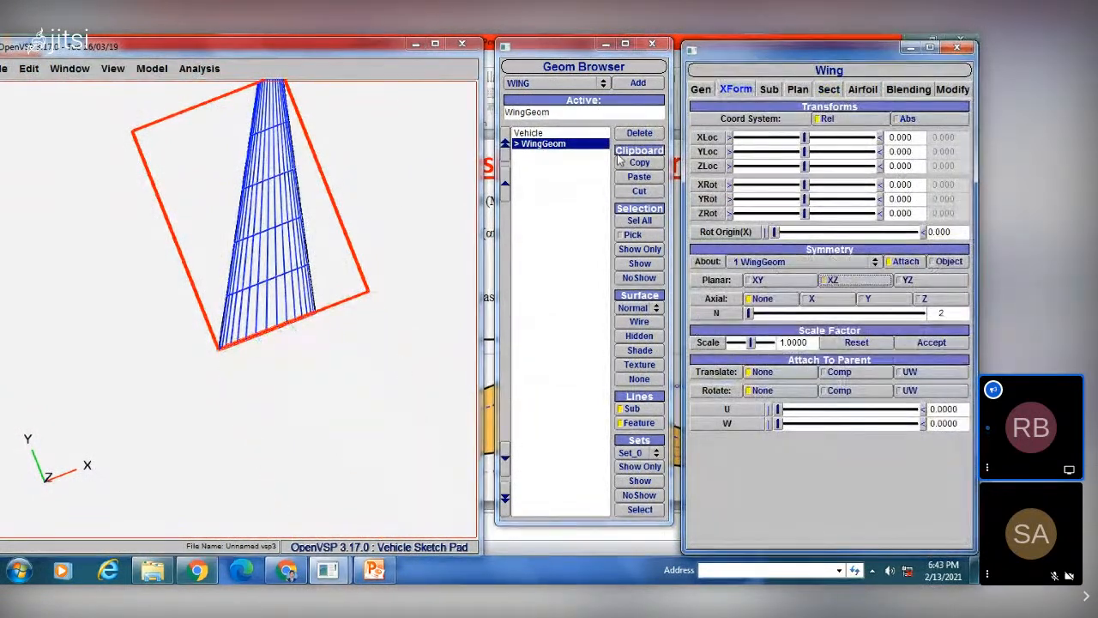
- Display the new wing shaded and review its default planform and section parameters
click(640, 350)
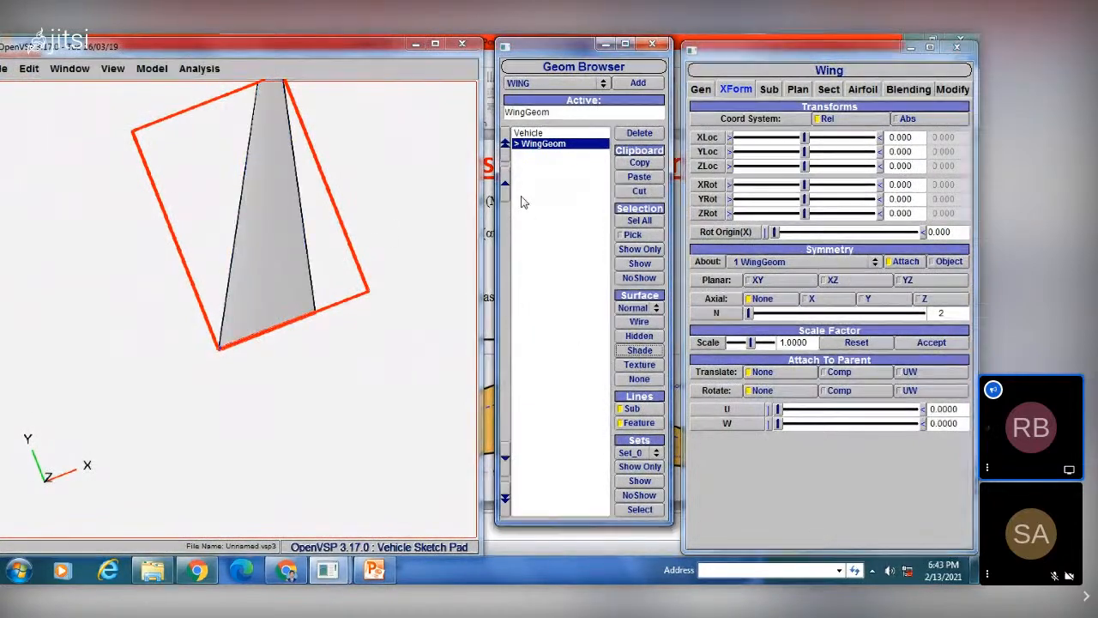
drag(307, 314, 275, 163)
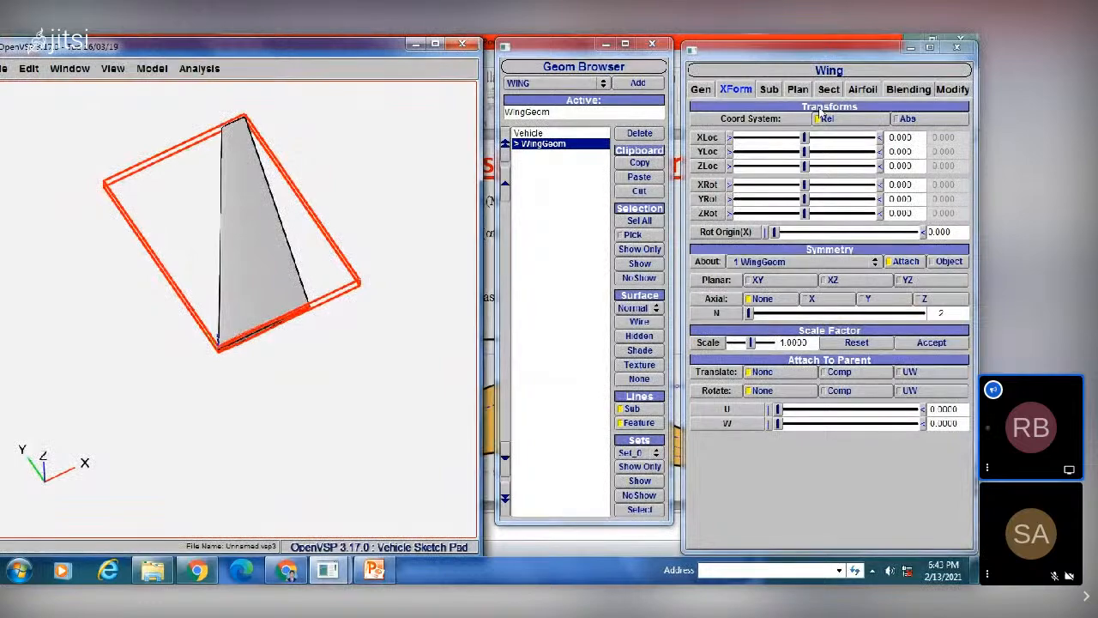
click(800, 90)
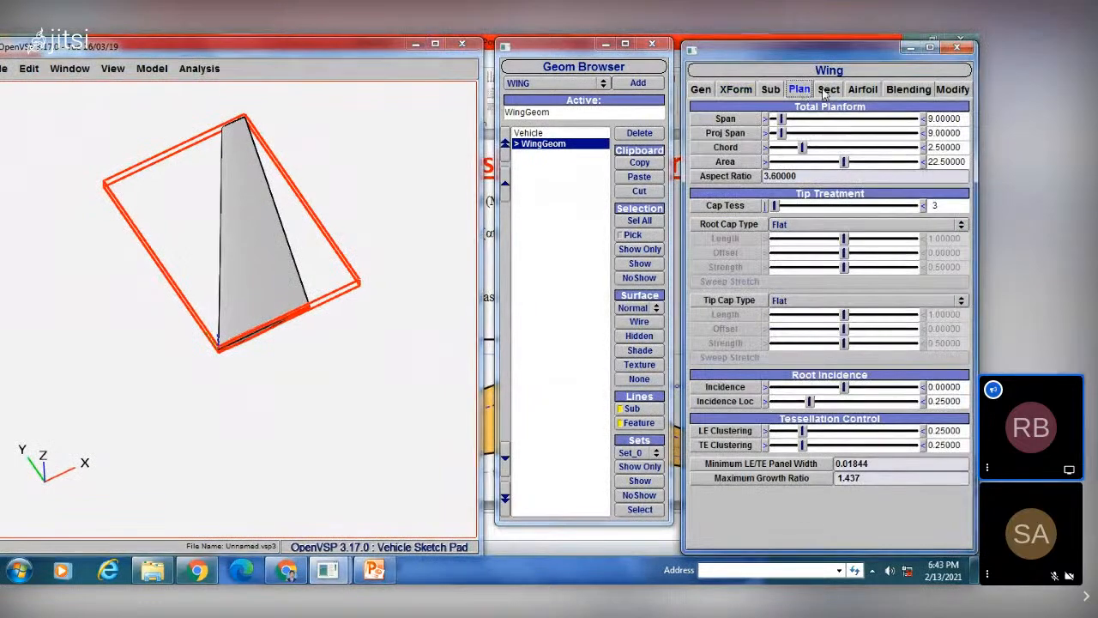
click(827, 91)
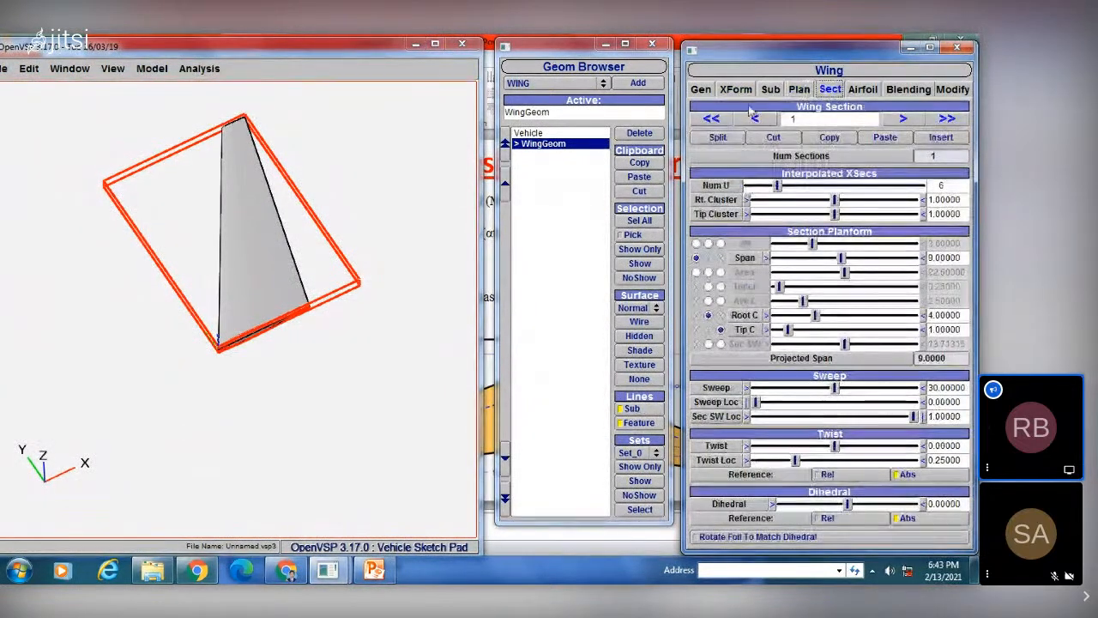
click(798, 90)
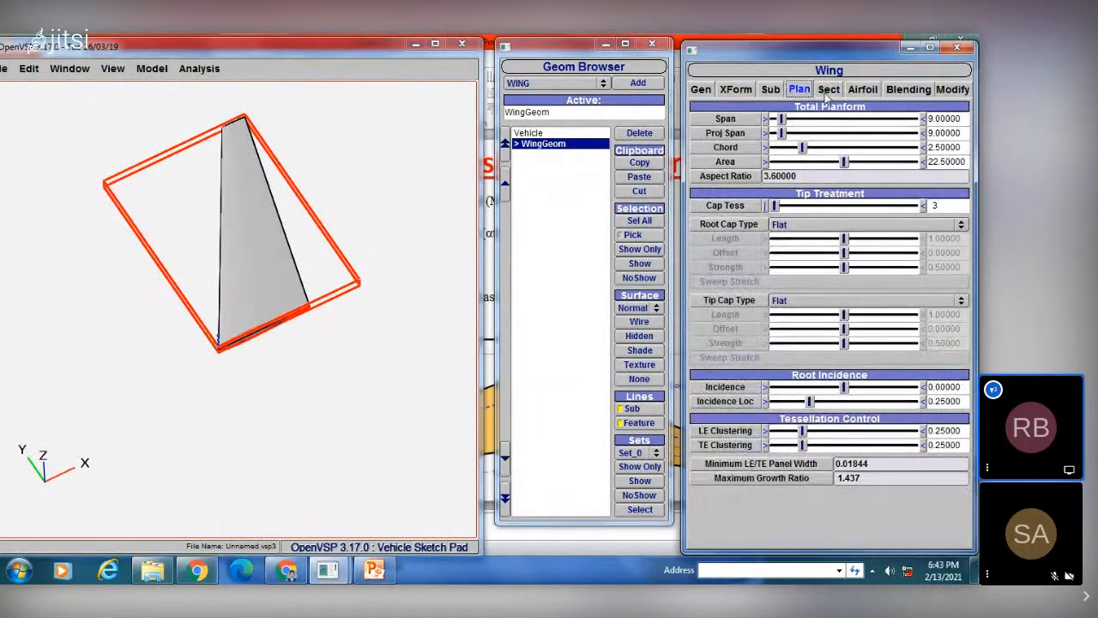
click(829, 90)
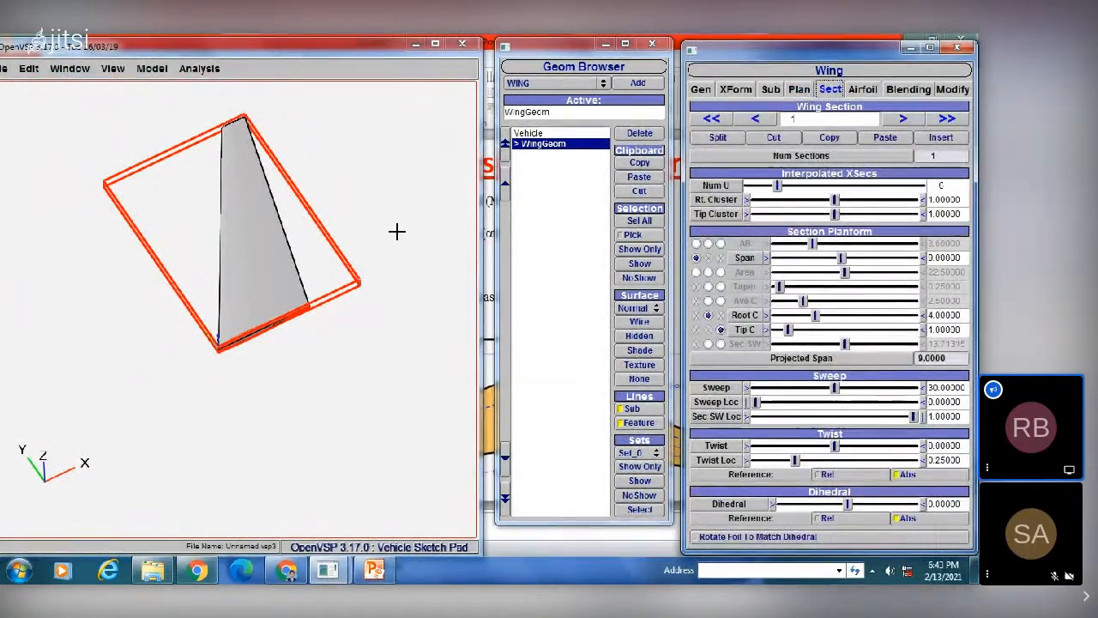
- Display the wing as a wireframe and split section 1 twice to make three sections
click(639, 323)
drag(402, 297, 194, 172)
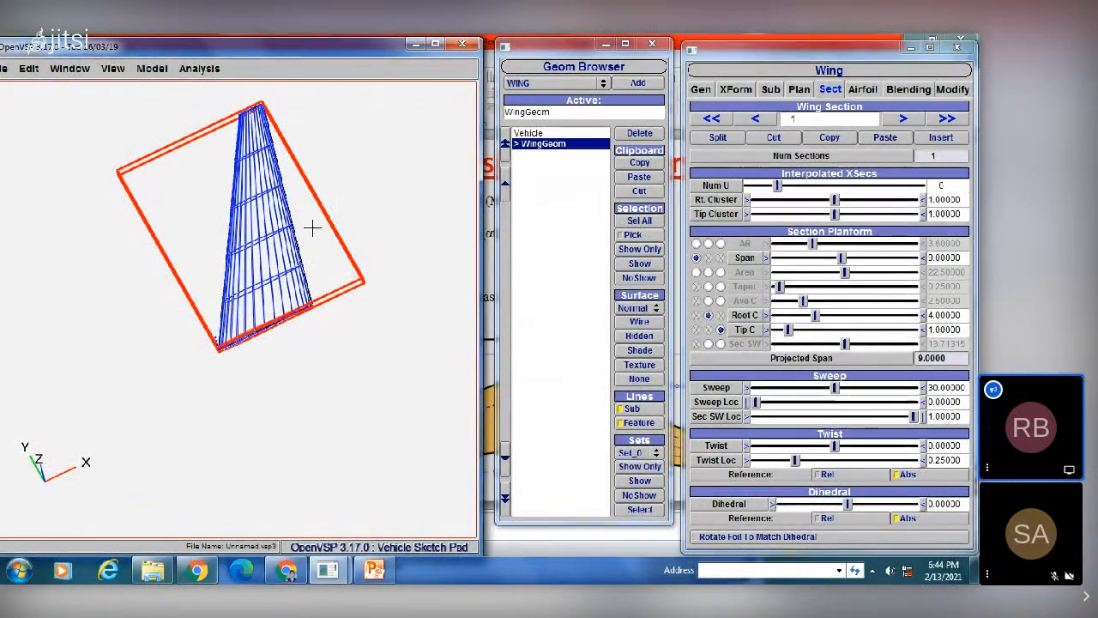
drag(165, 224, 239, 186)
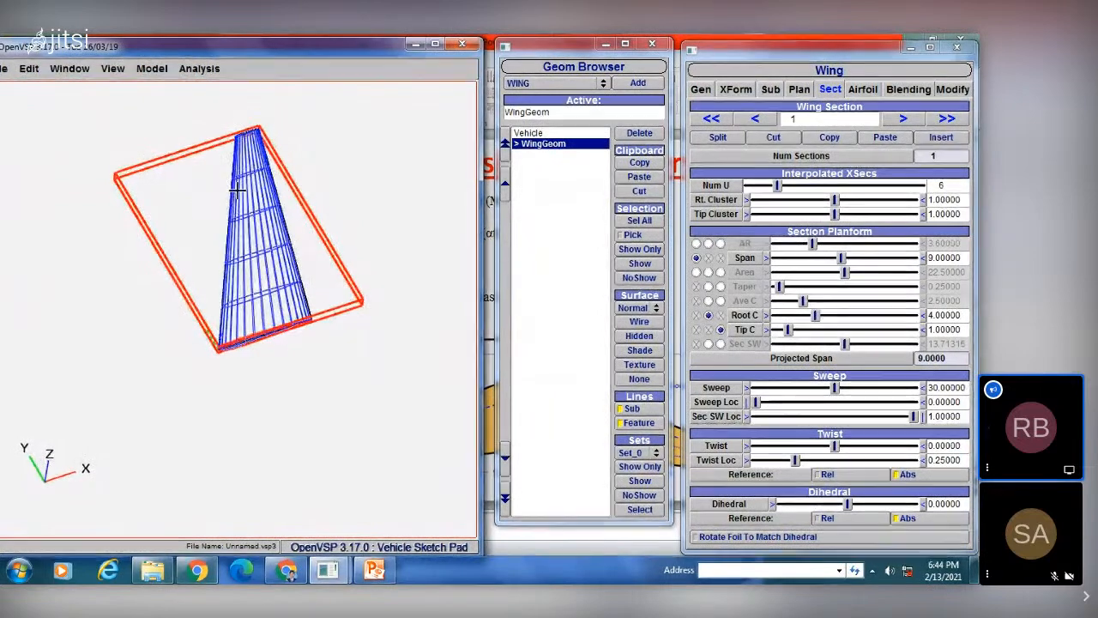
click(719, 138)
click(719, 139)
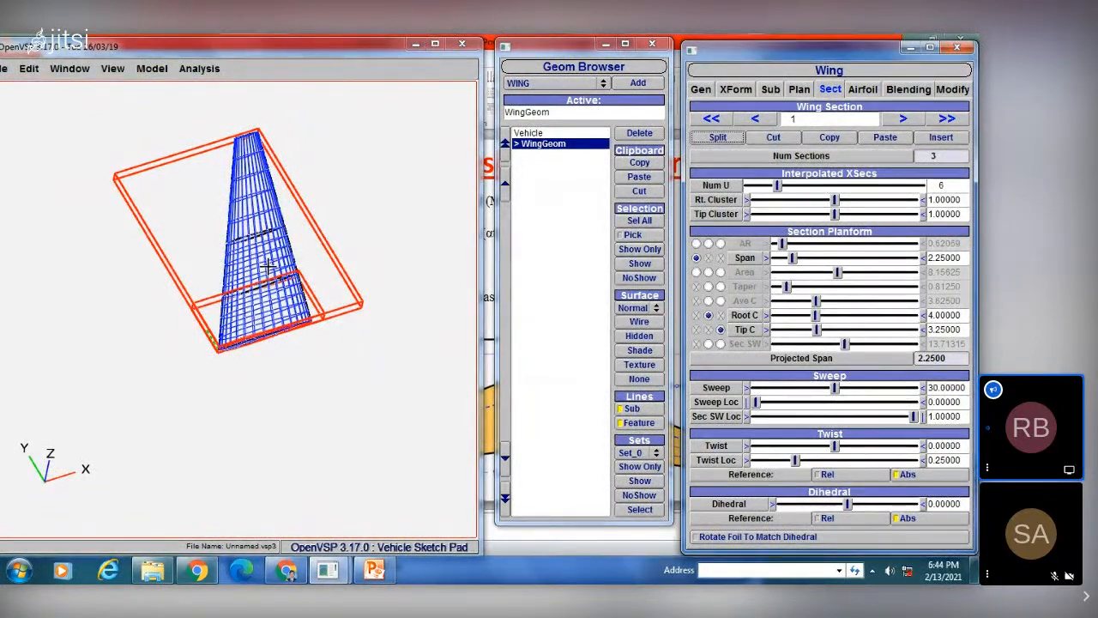
- Examine wing sections 2 and 3 one by one, and return to section 1
click(903, 118)
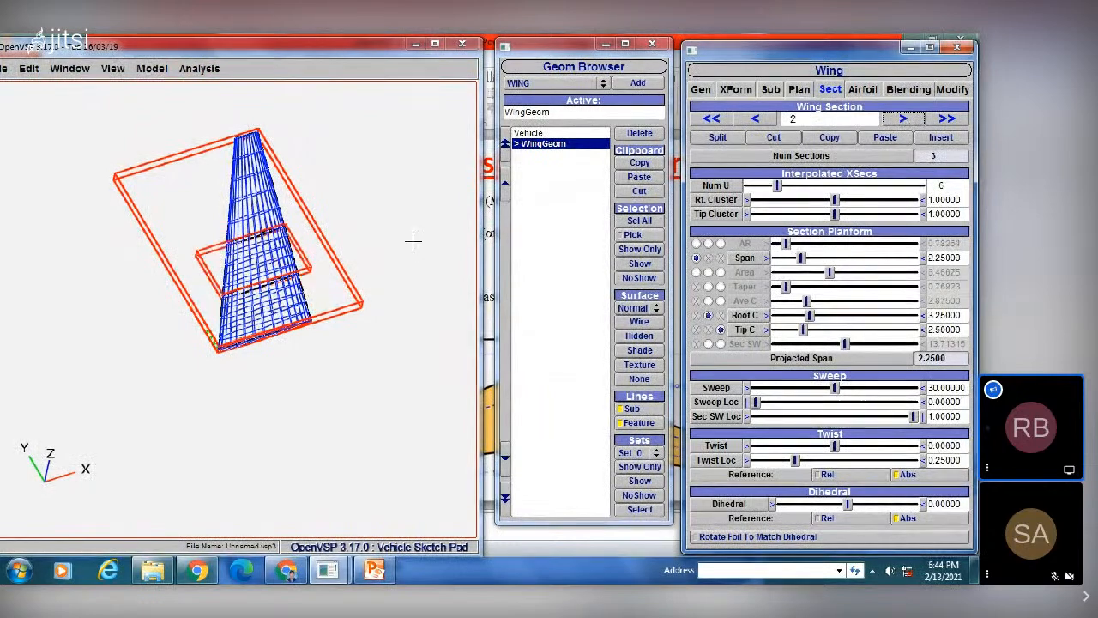
click(903, 120)
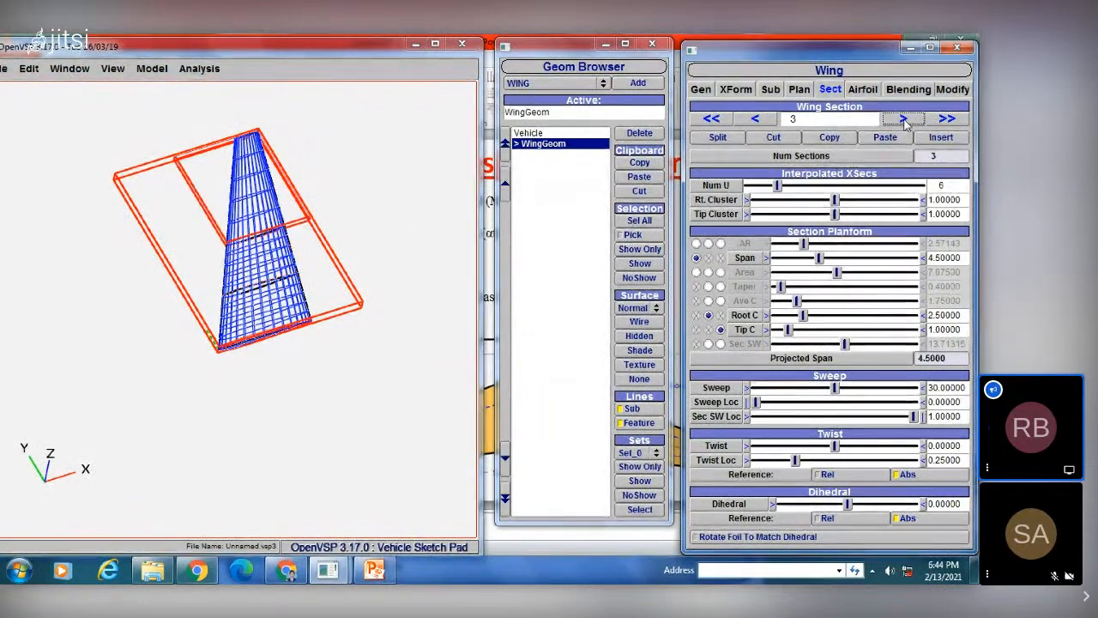
click(756, 119)
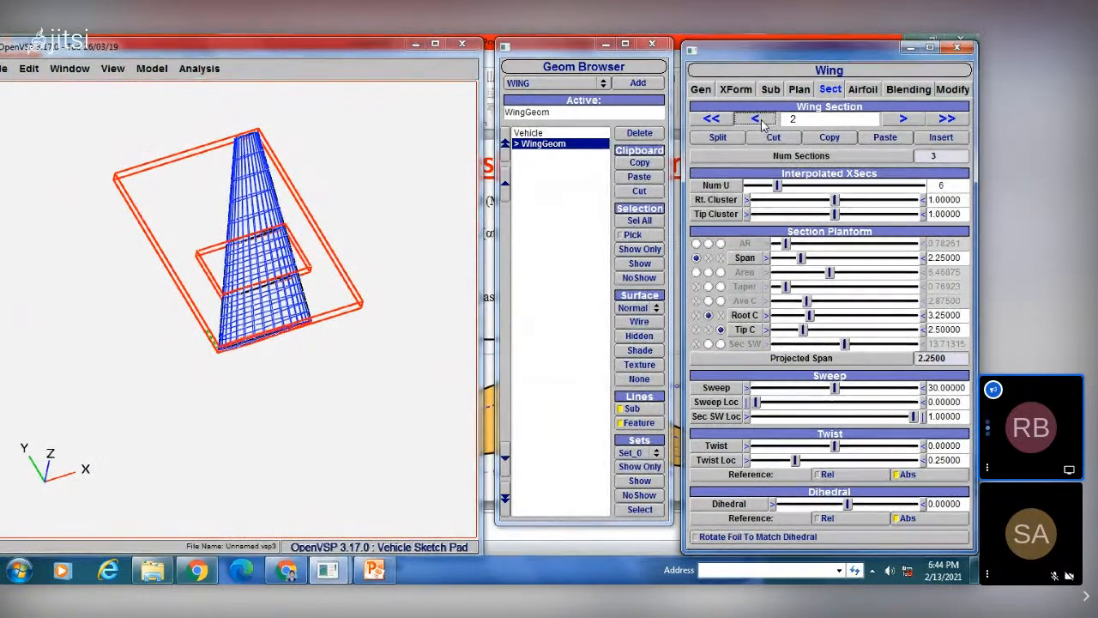
click(758, 120)
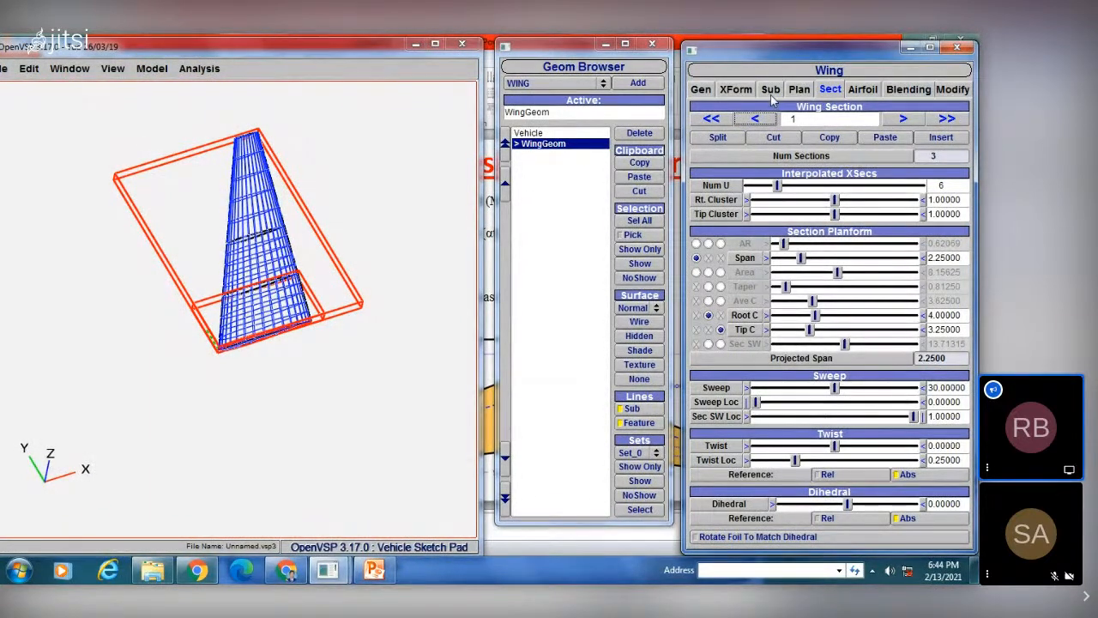
- Increase the wing's total planform span to about 9.65
click(735, 89)
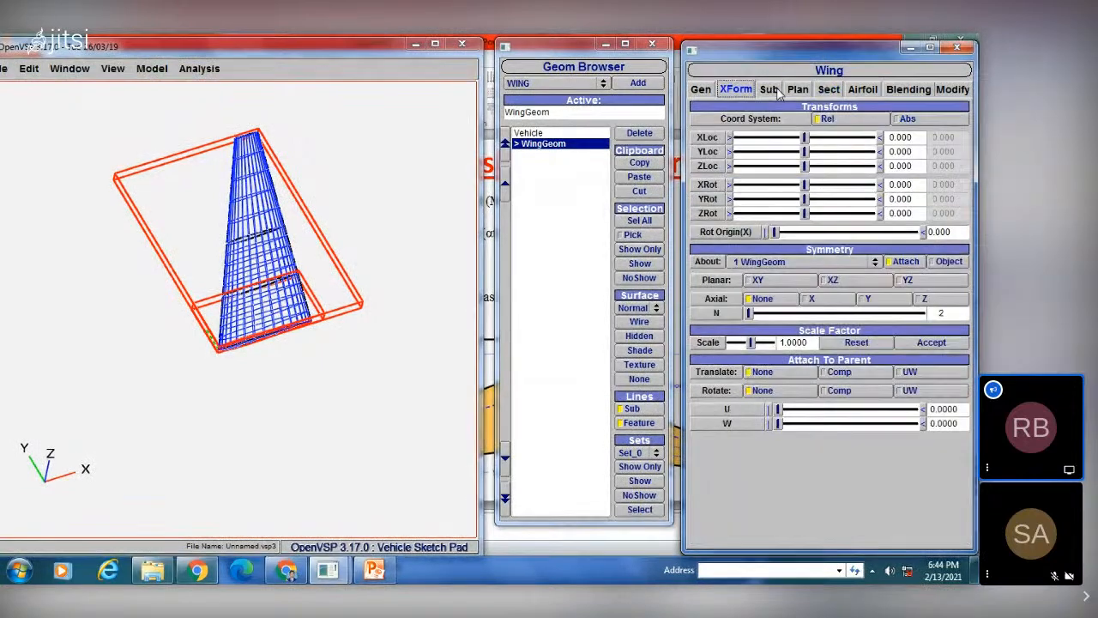
click(772, 90)
click(797, 89)
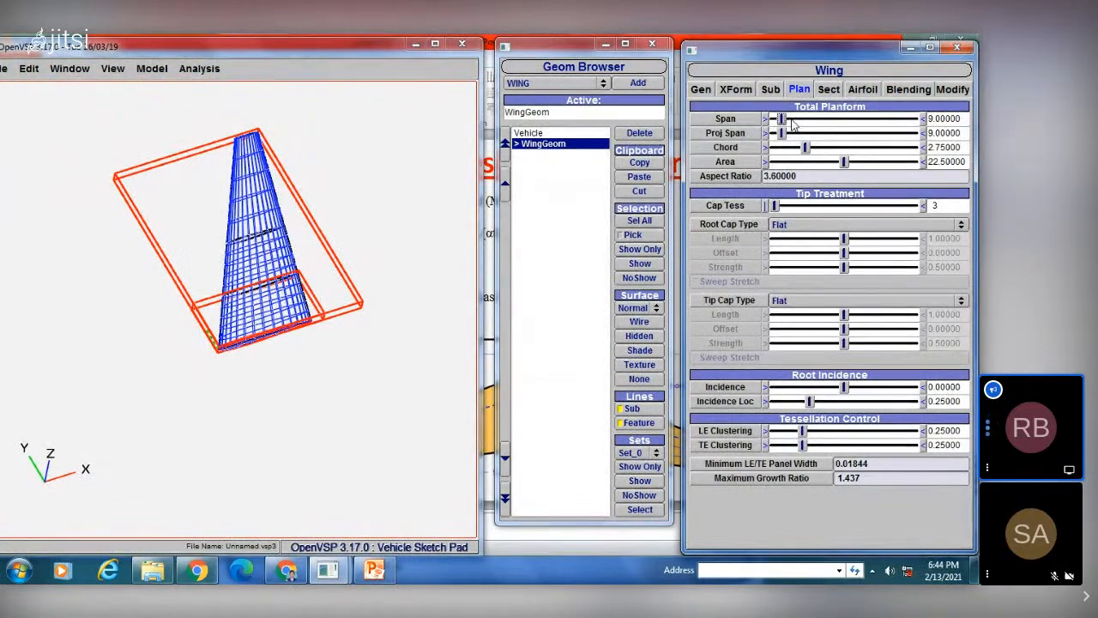
mouse_move(786, 125)
mouse_down()
mouse_move(796, 125)
mouse_move(786, 129)
mouse_up()
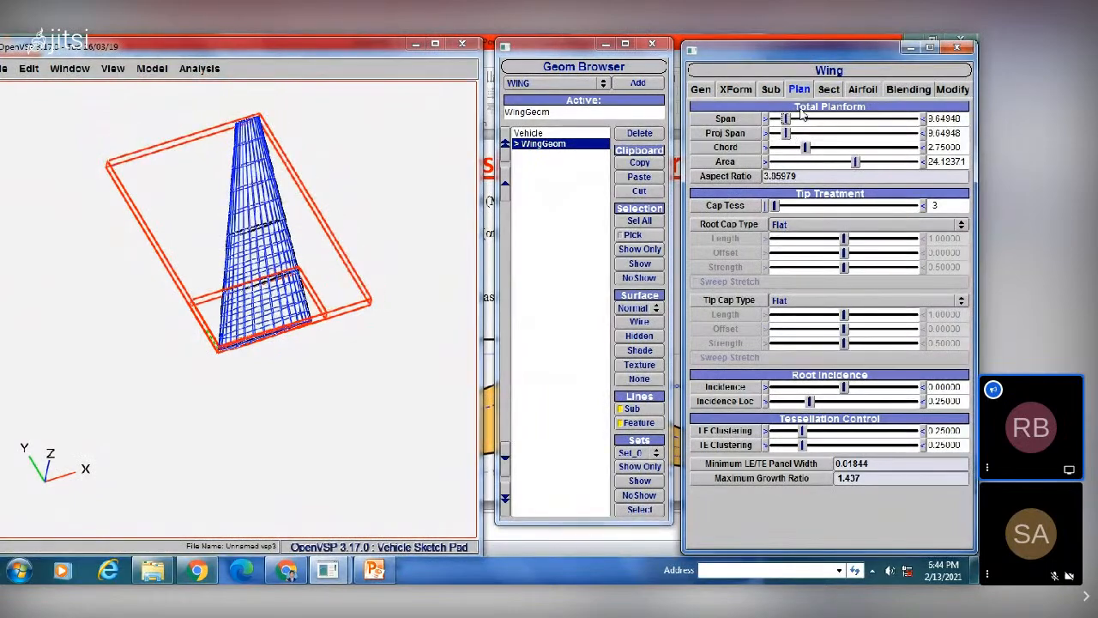
- Set the sweep of wing section 2 to about 36.9 and that of section 1 to about 24.9
click(828, 89)
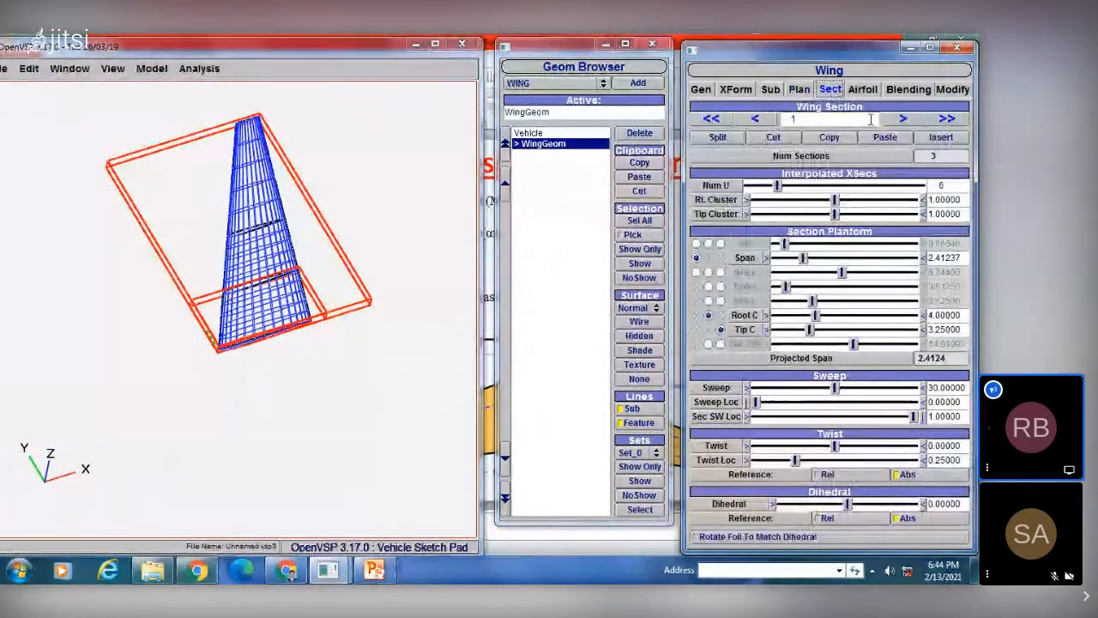
click(899, 118)
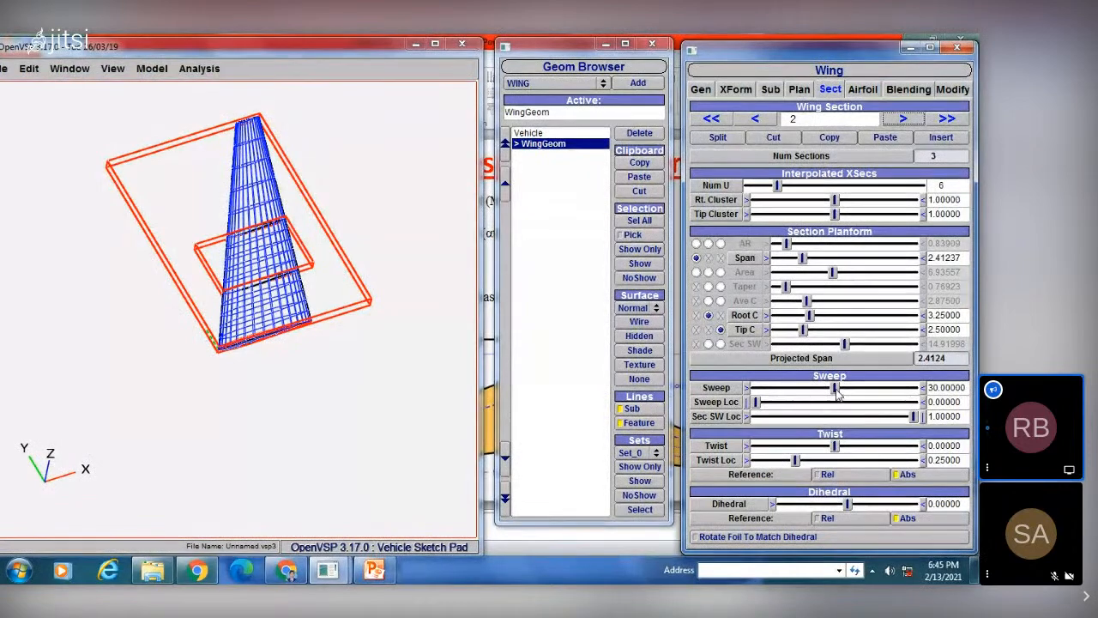
drag(860, 387, 892, 389)
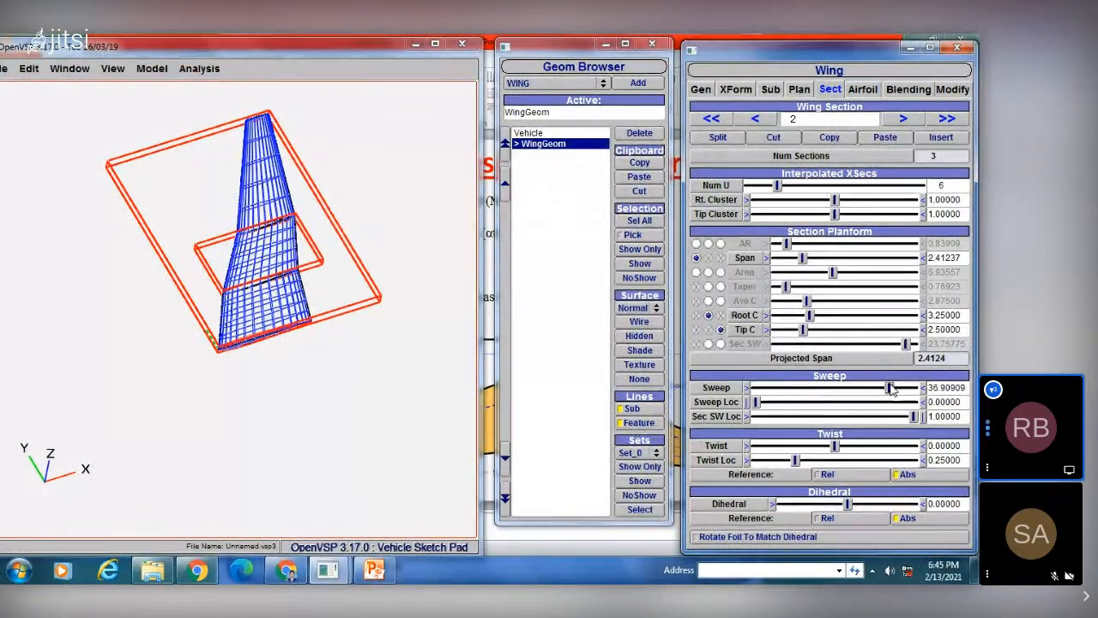
click(755, 119)
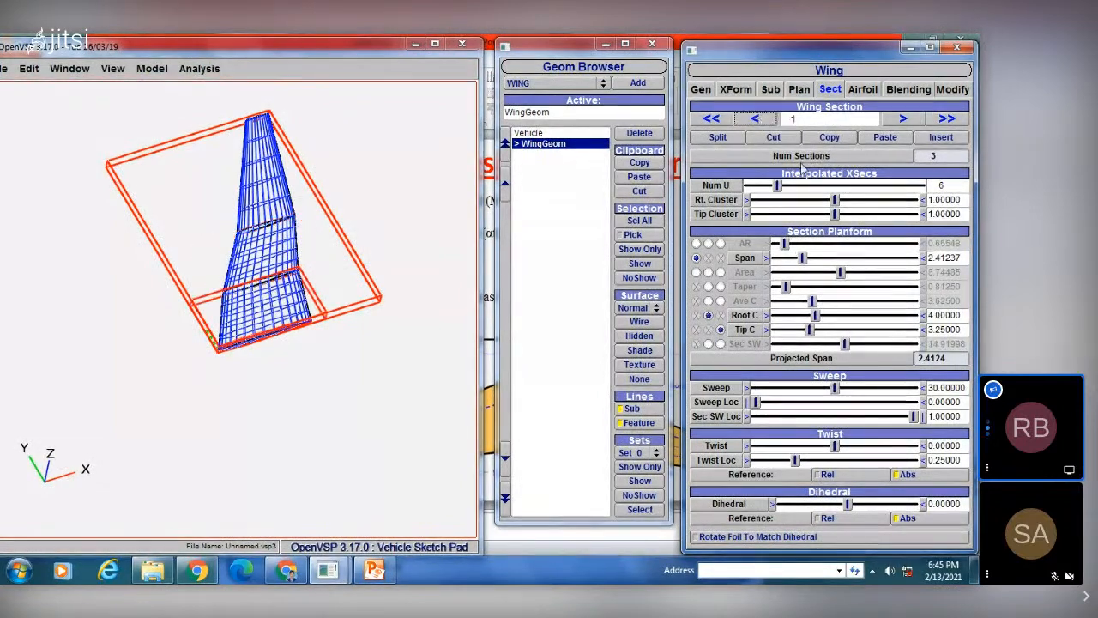
click(860, 388)
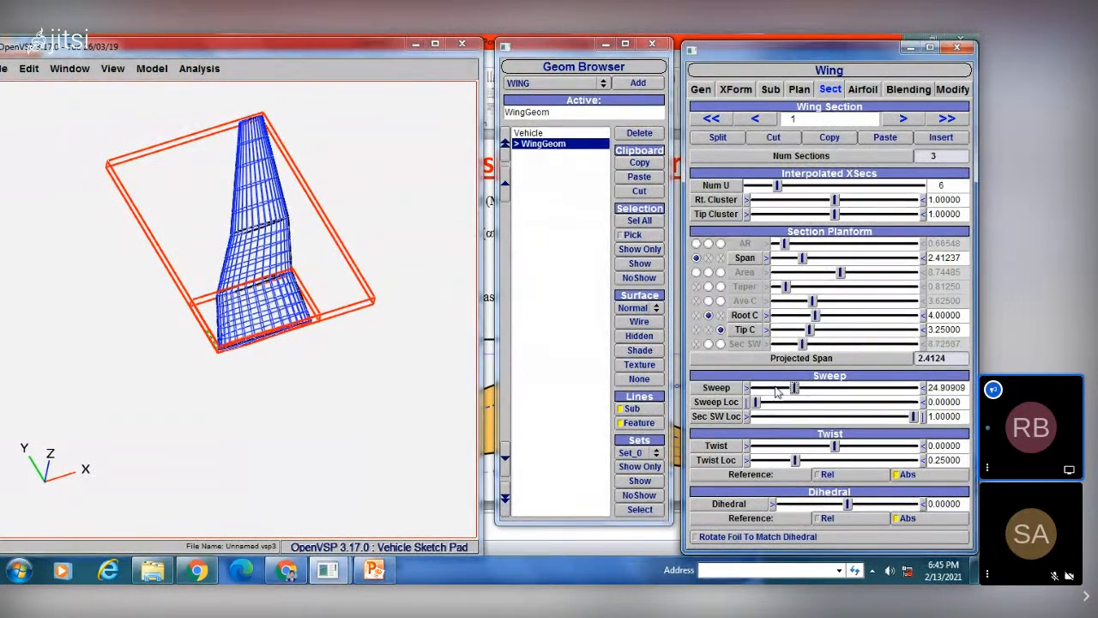
- Set section 1's sweep to about 22.3, its Num U to 16, and its root and tip clustering to about 0.95 and 1.19
click(775, 388)
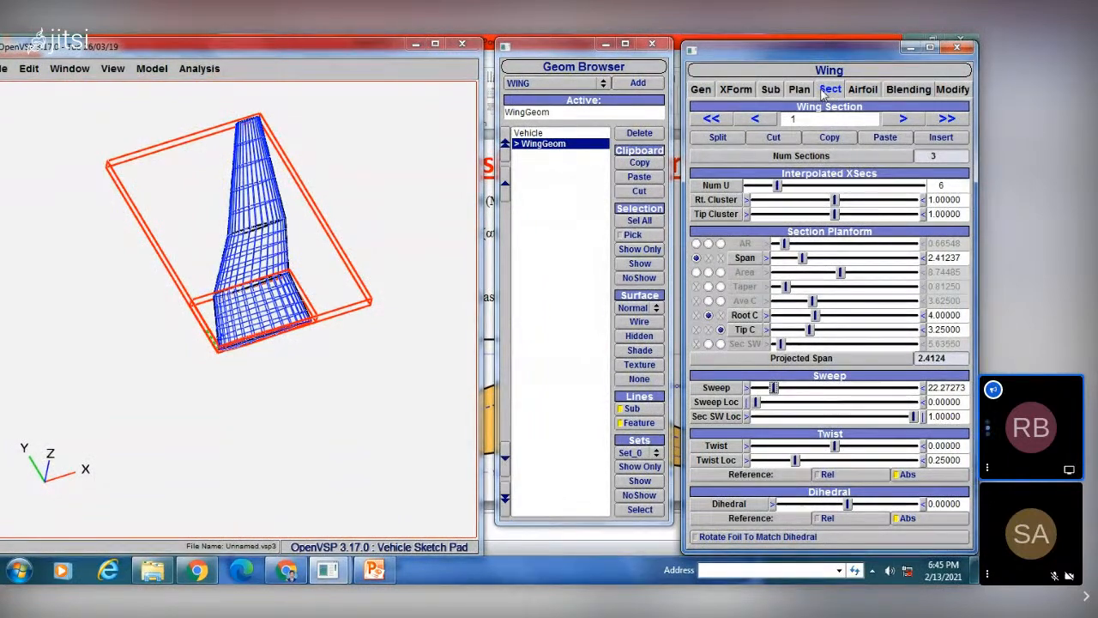
drag(231, 221, 230, 194)
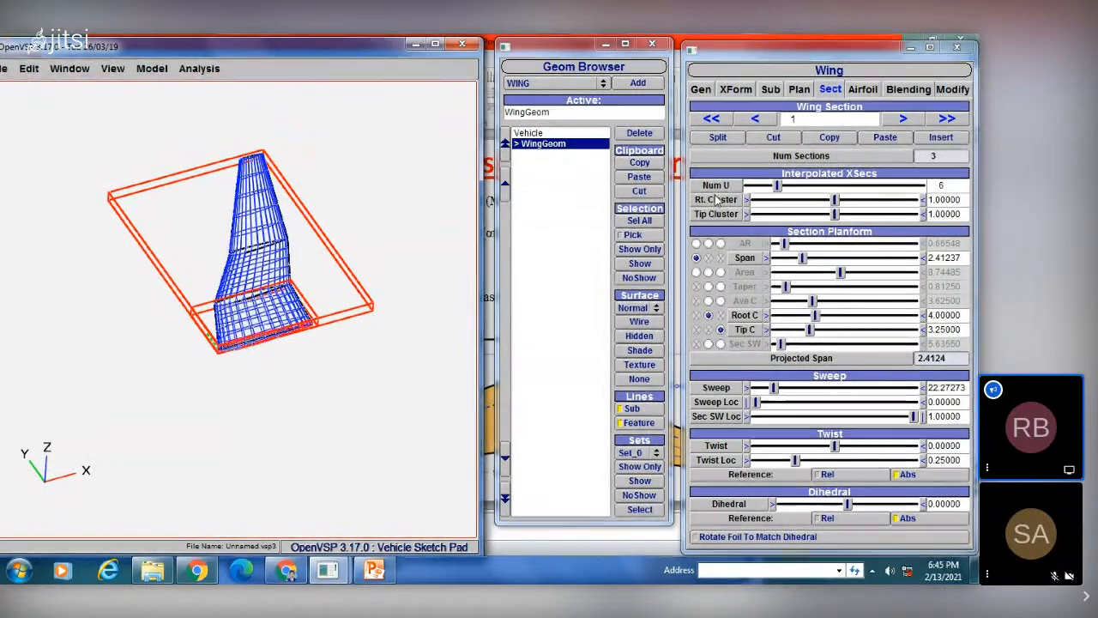
mouse_move(776, 189)
mouse_down()
mouse_move(818, 188)
mouse_move(791, 188)
mouse_up()
drag(378, 268, 346, 361)
scroll(346, 360, up, 3)
drag(793, 189, 835, 203)
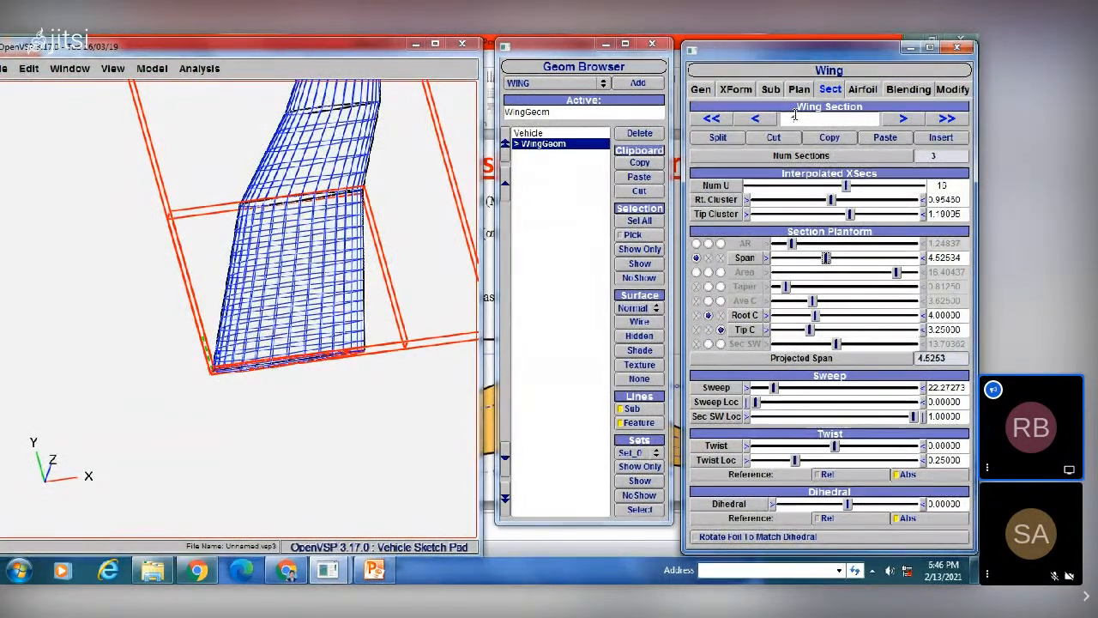
- Set wing section 1's span to about 4.78 and its root chord to about 4.08
drag(317, 240, 316, 234)
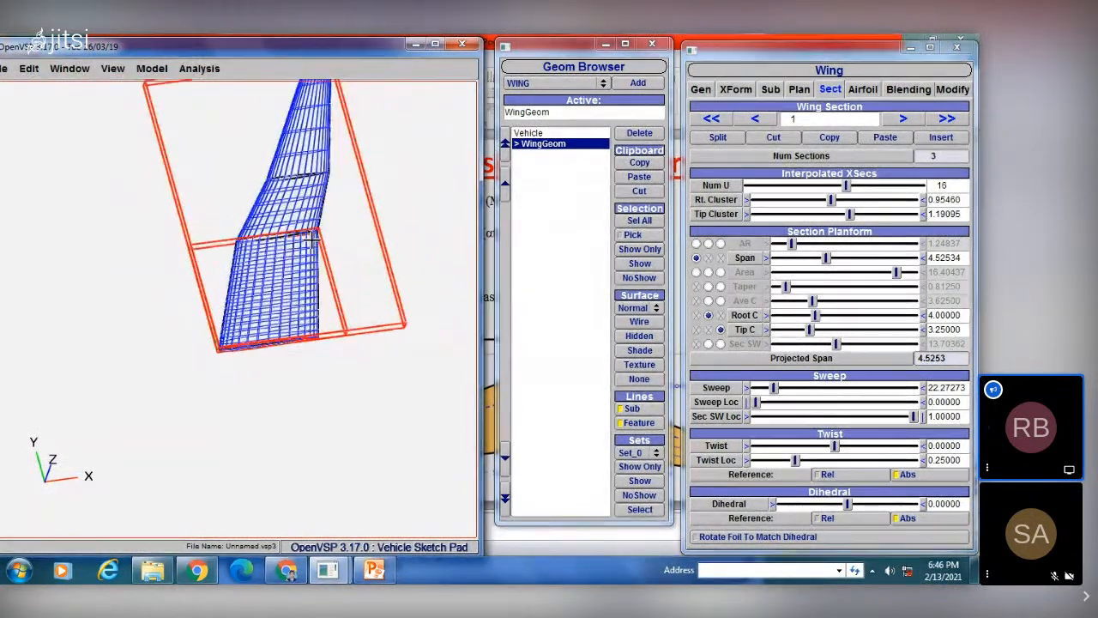
right_drag(333, 213, 340, 268)
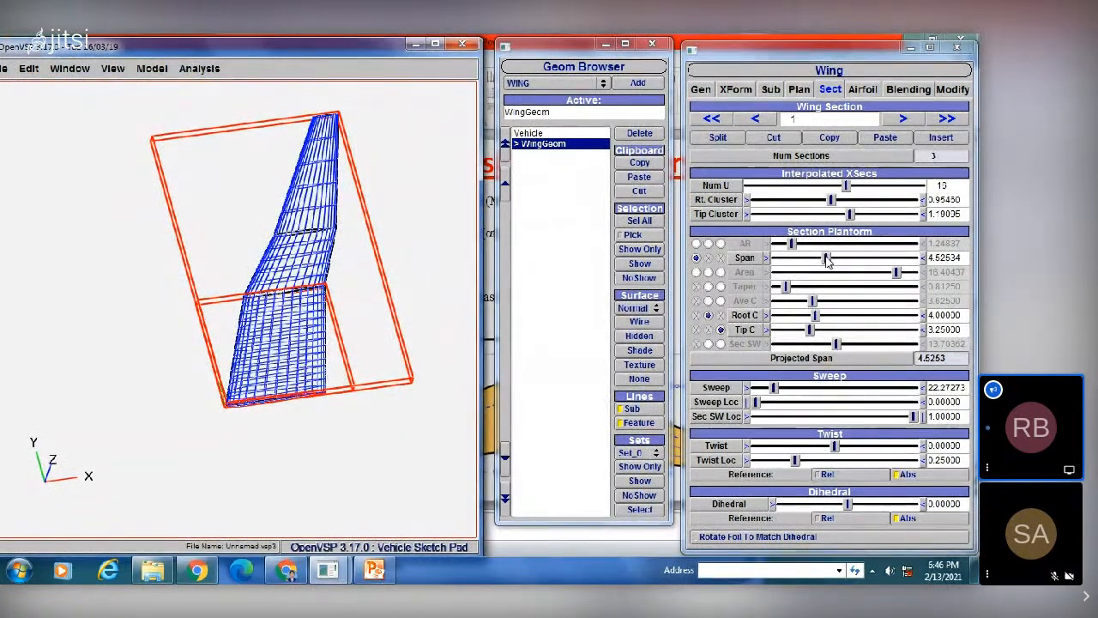
drag(827, 260, 832, 263)
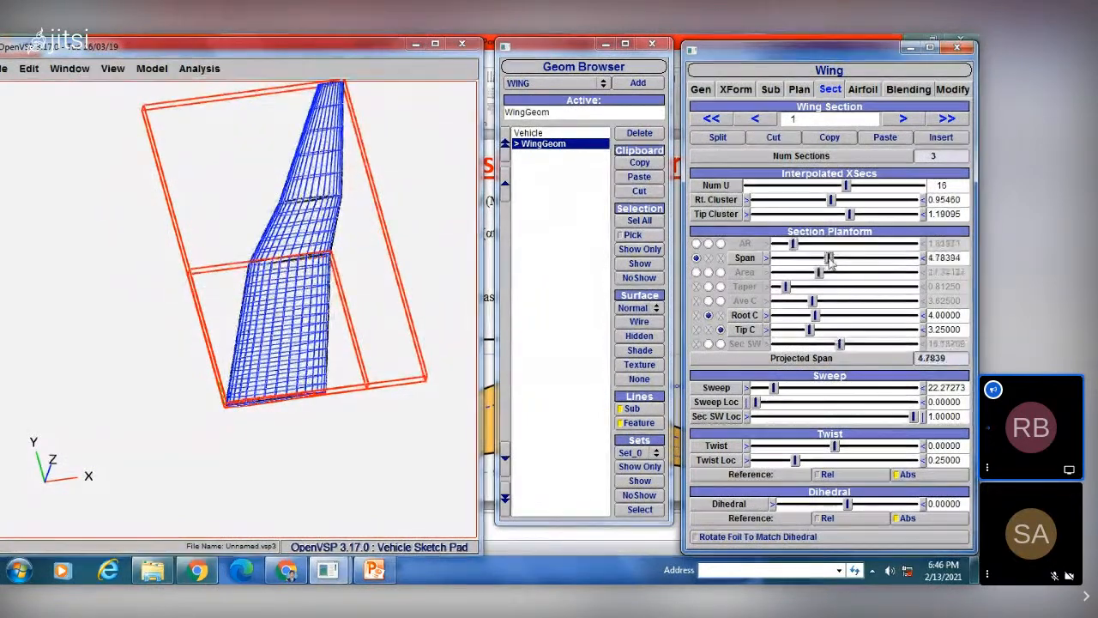
mouse_move(816, 316)
mouse_down()
mouse_move(835, 317)
mouse_move(802, 318)
mouse_move(815, 316)
mouse_up()
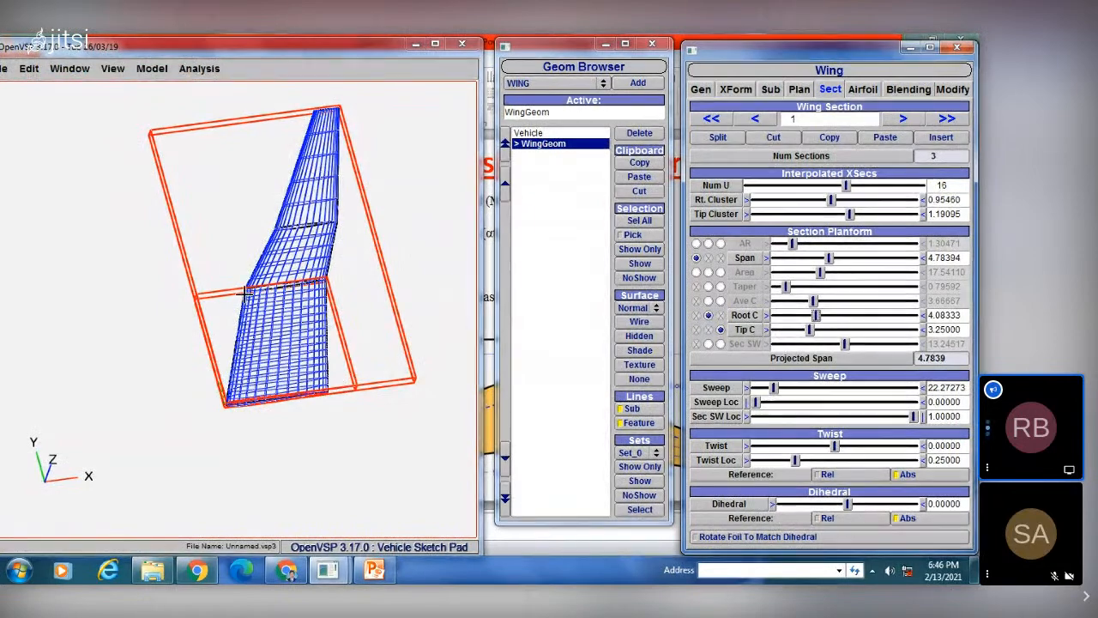
- Go through wing sections 1, 2 and 3 and examine how each one joins its neighbour in the wireframe
click(903, 118)
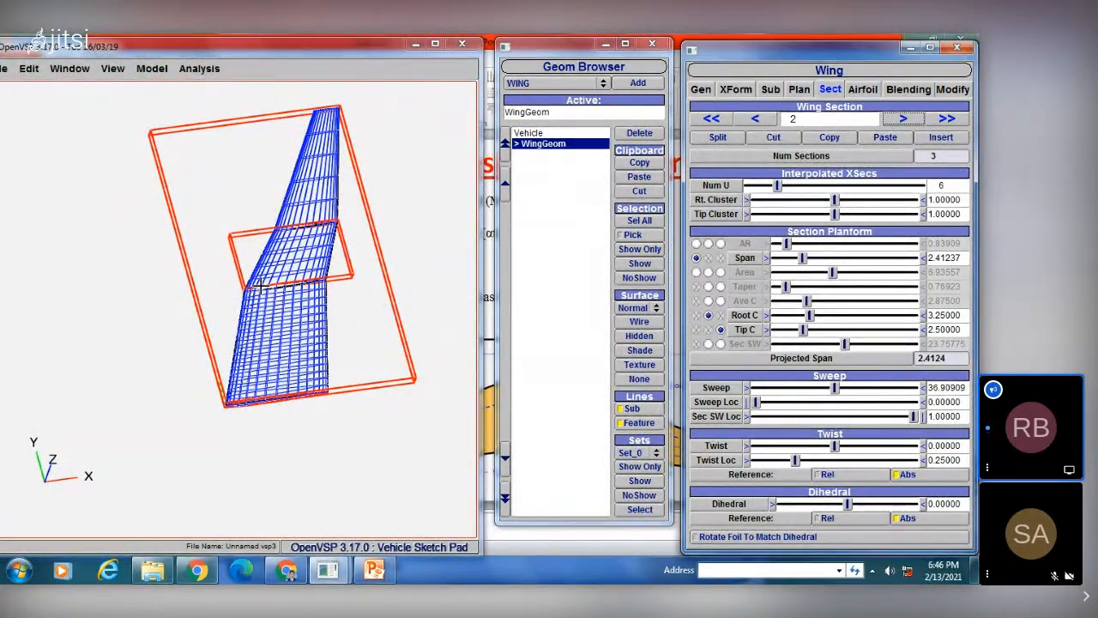
scroll(263, 292, up, 3)
drag(263, 293, 293, 200)
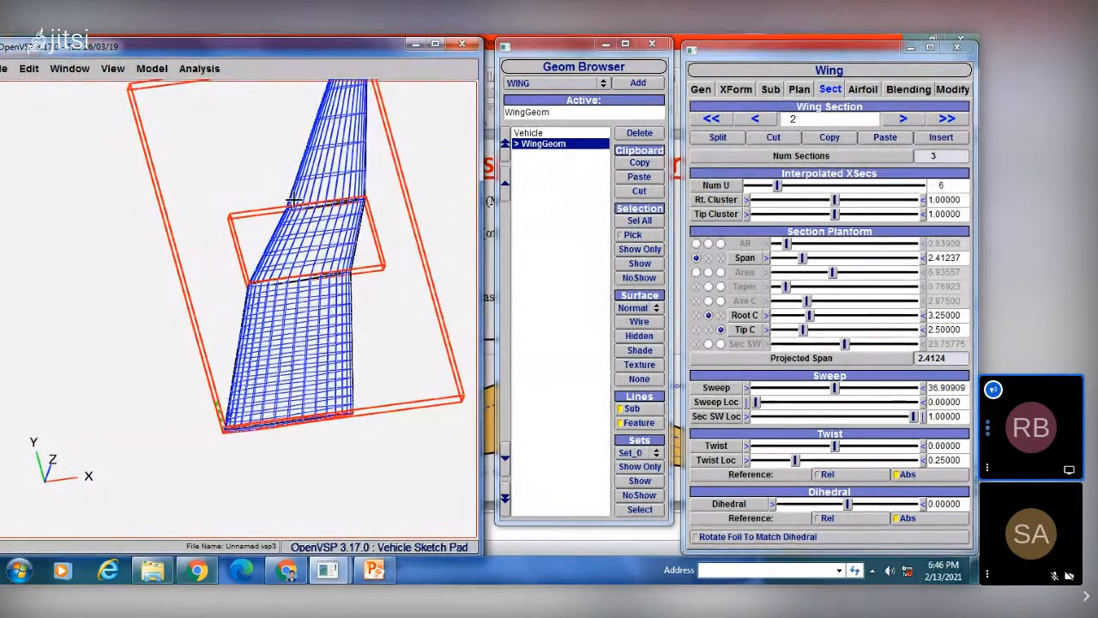
right_drag(456, 212, 403, 301)
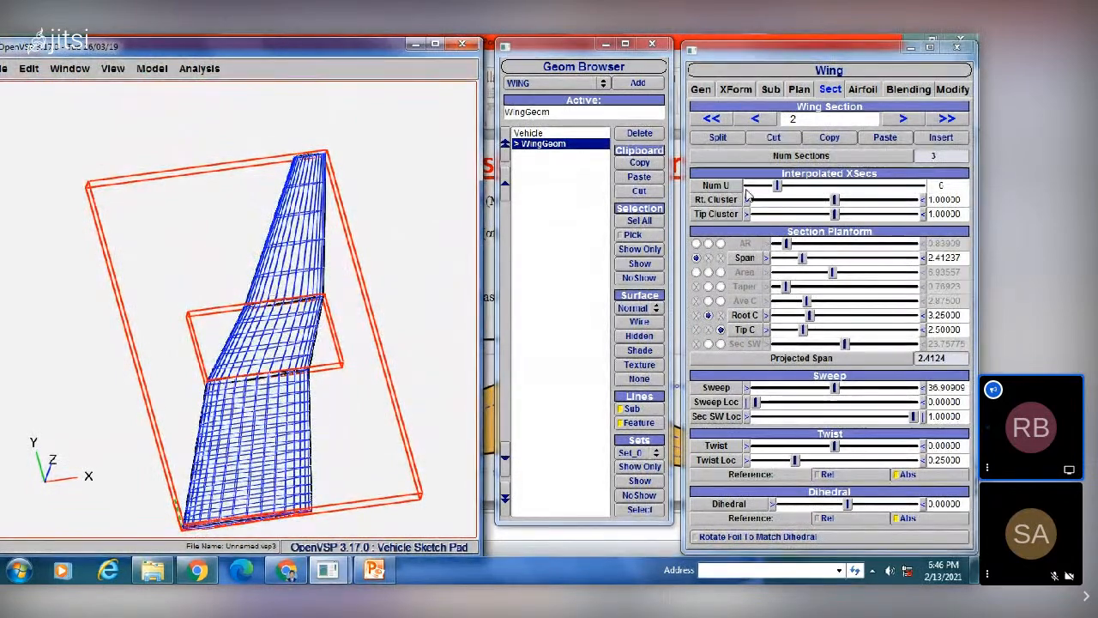
click(755, 119)
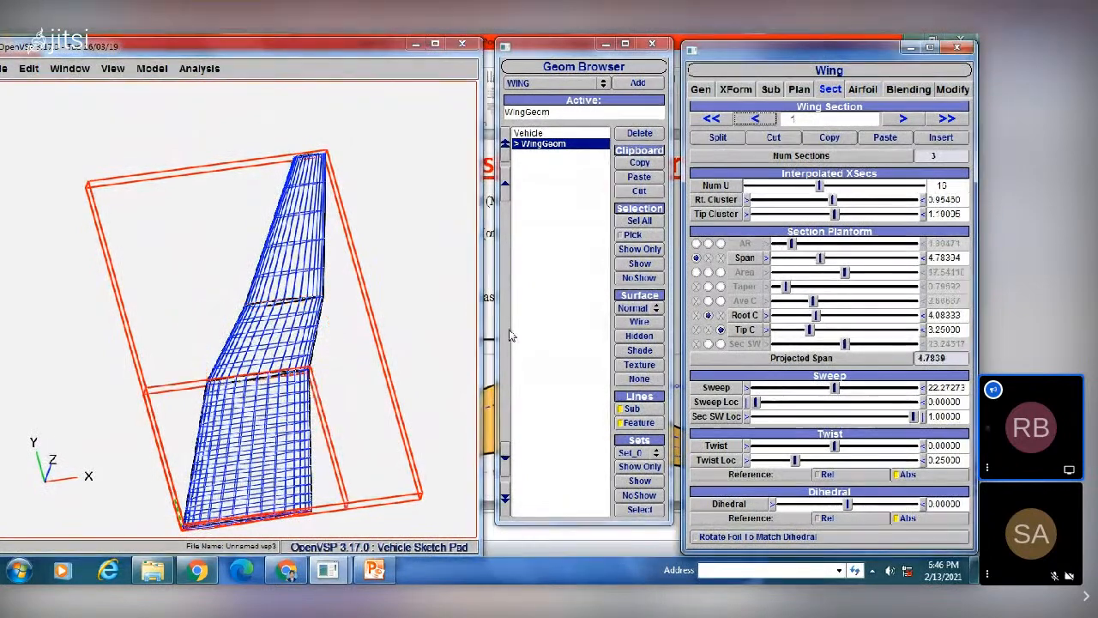
scroll(318, 429, down, 1)
right_drag(318, 429, 371, 299)
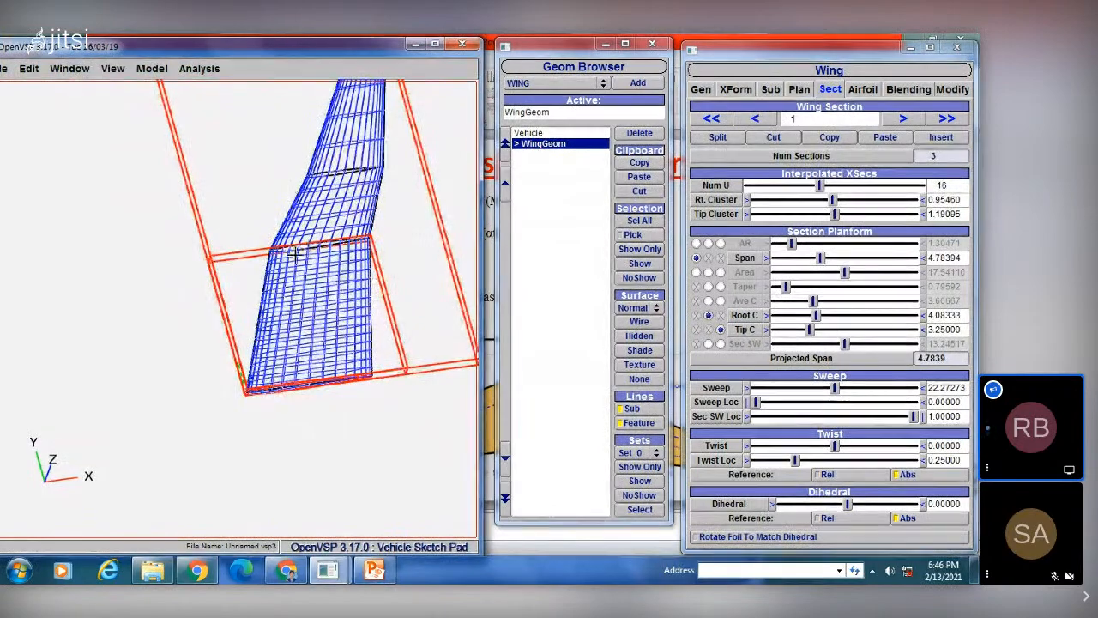
right_drag(395, 241, 351, 382)
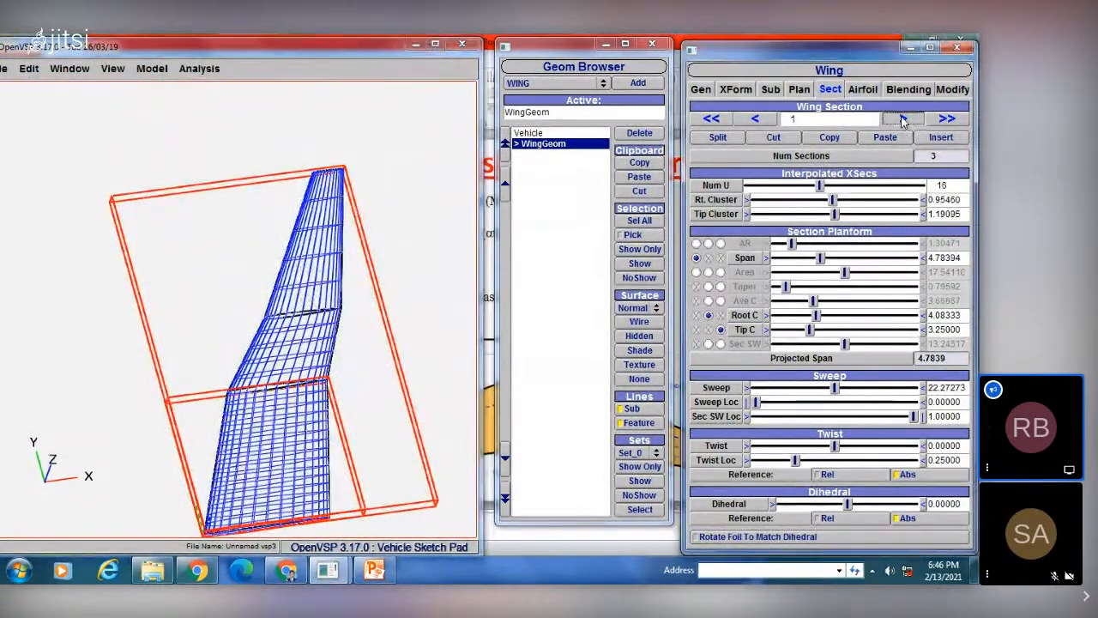
click(902, 119)
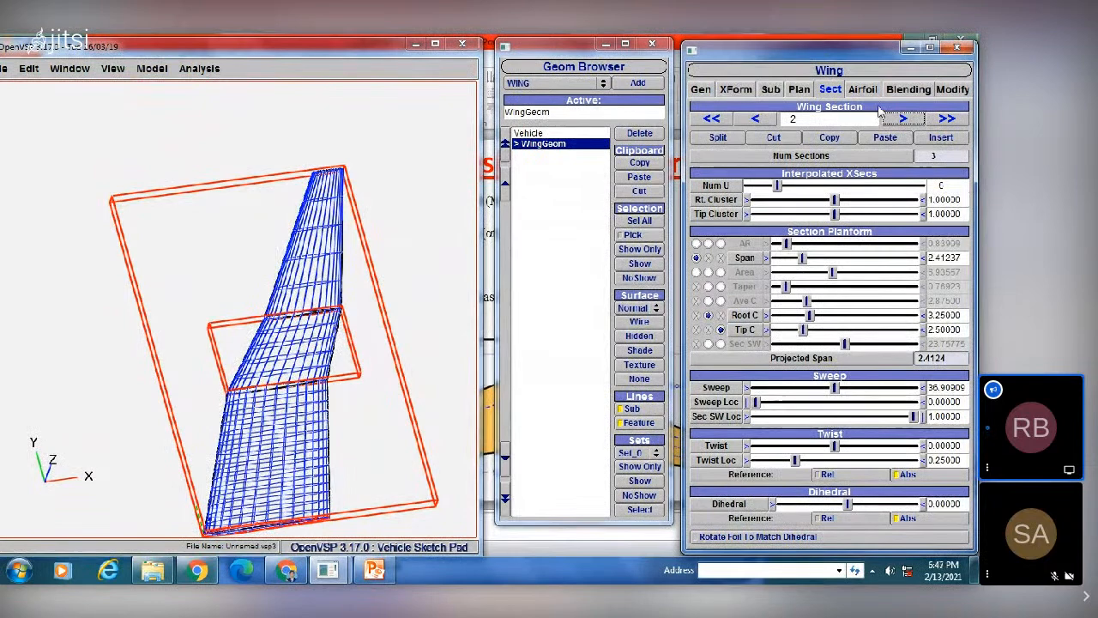
click(904, 119)
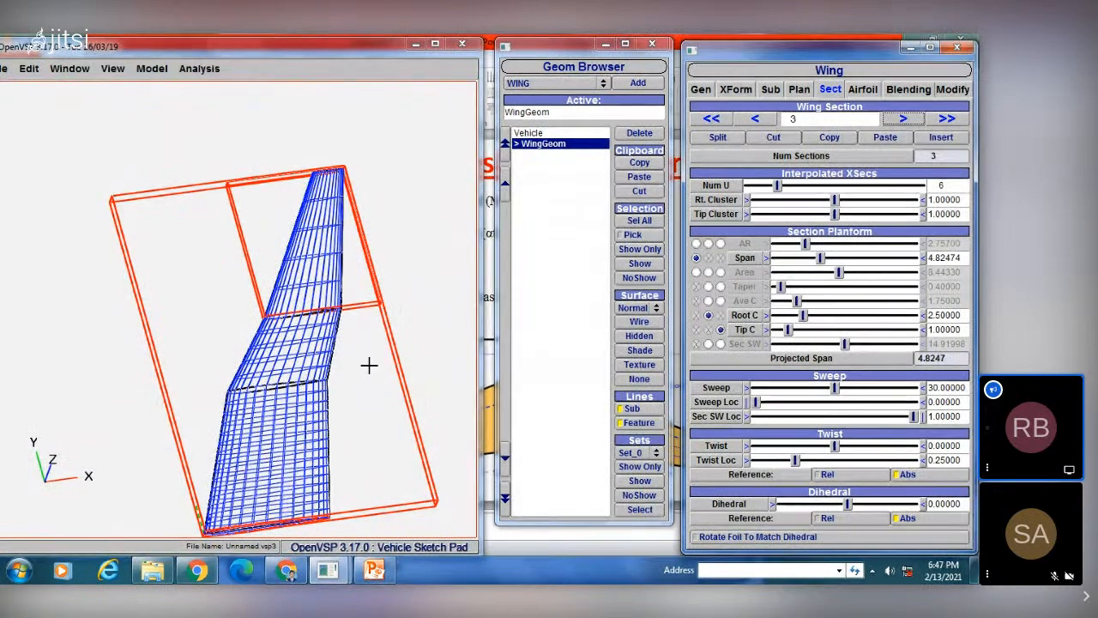
right_drag(368, 365, 378, 334)
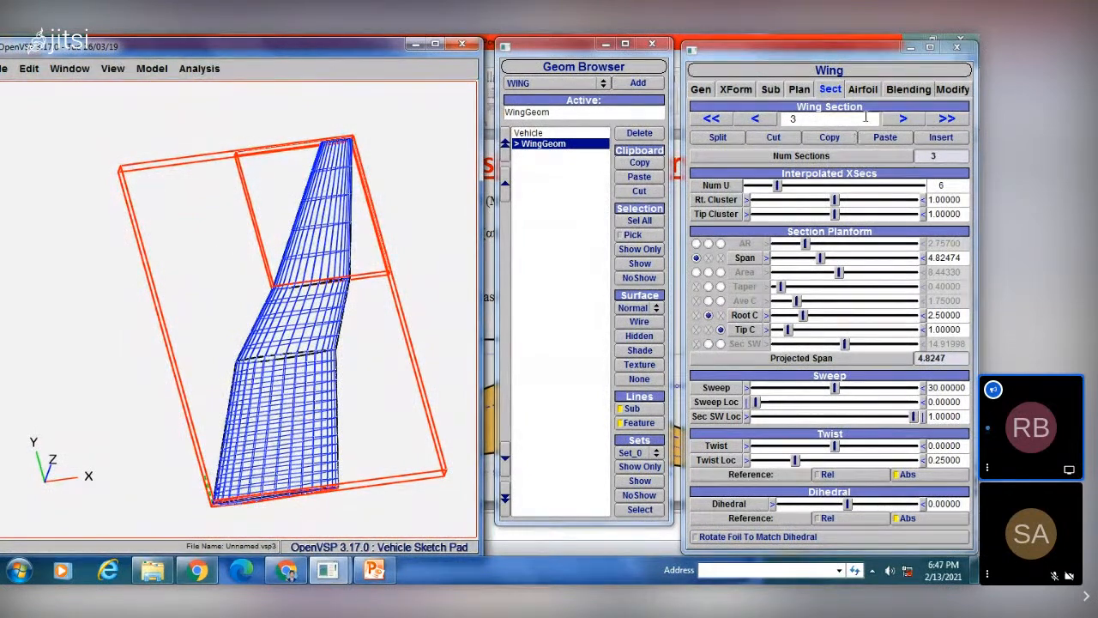
- Set wing section 2's root chord to about 3.04 and its tip chord to about 1.24
click(760, 119)
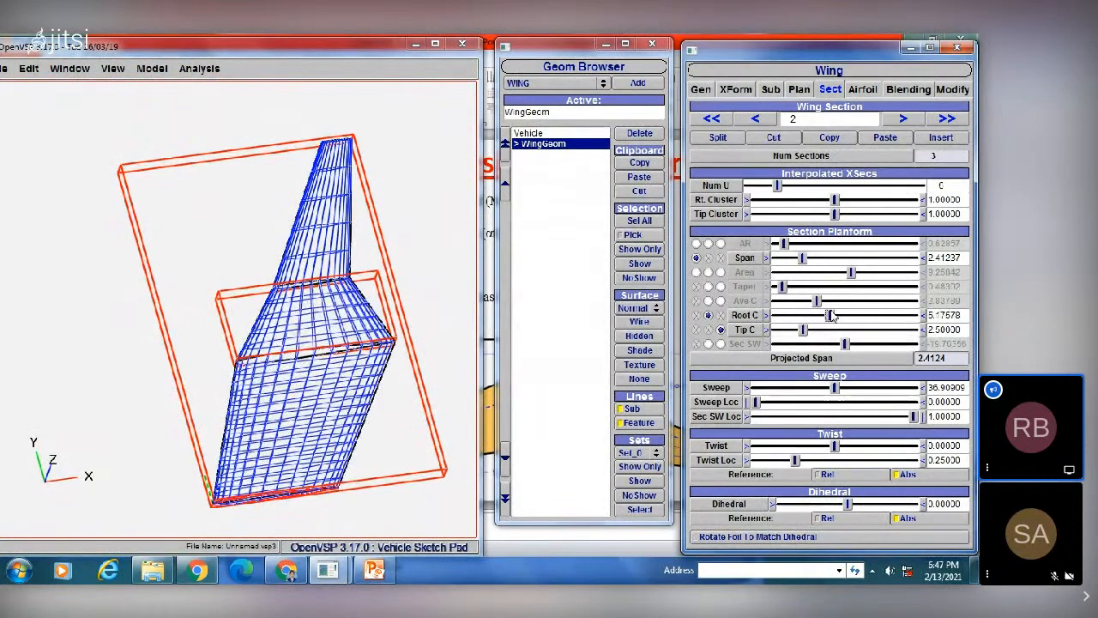
drag(830, 316, 826, 316)
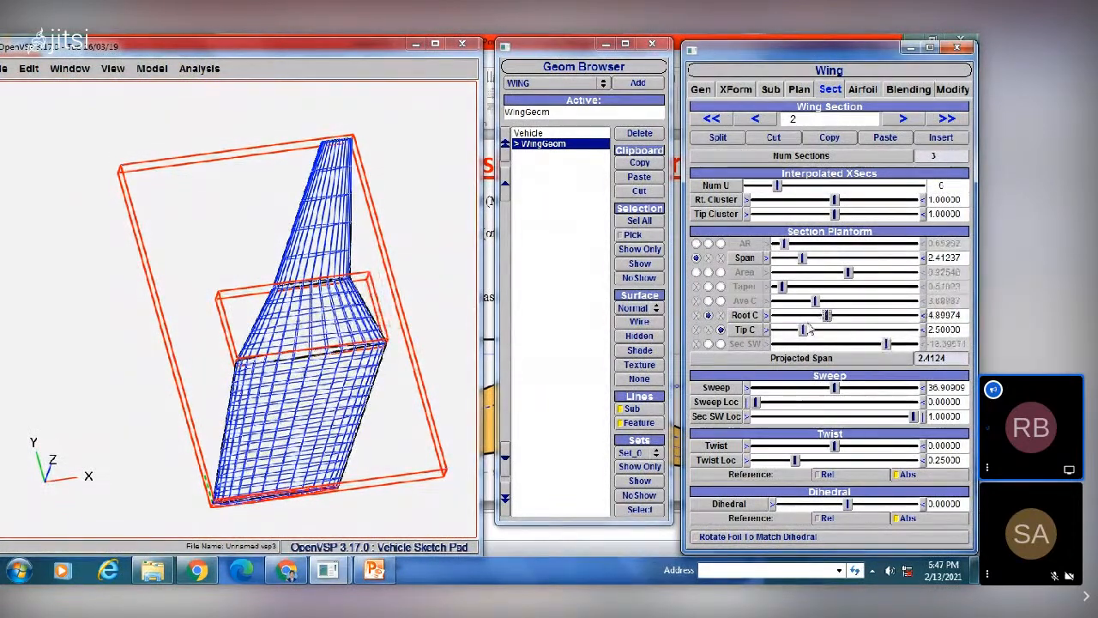
drag(847, 337, 827, 331)
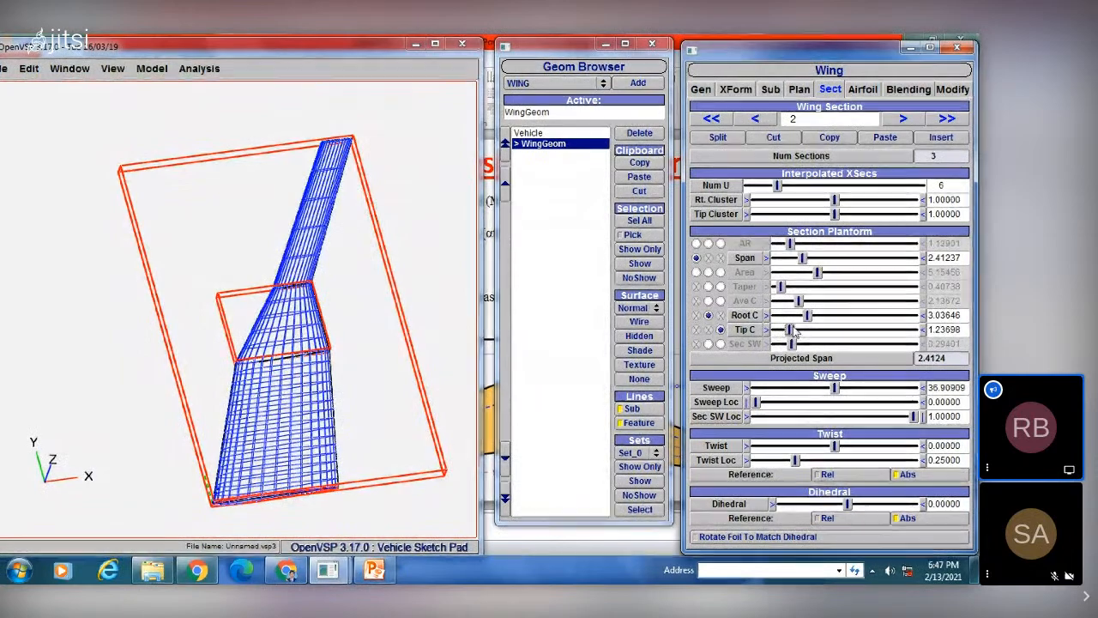
- Give wing section 3 a root chord of about 1.70, tip chord 0.52, sweep 39.8 and sweep location 0.34
click(903, 119)
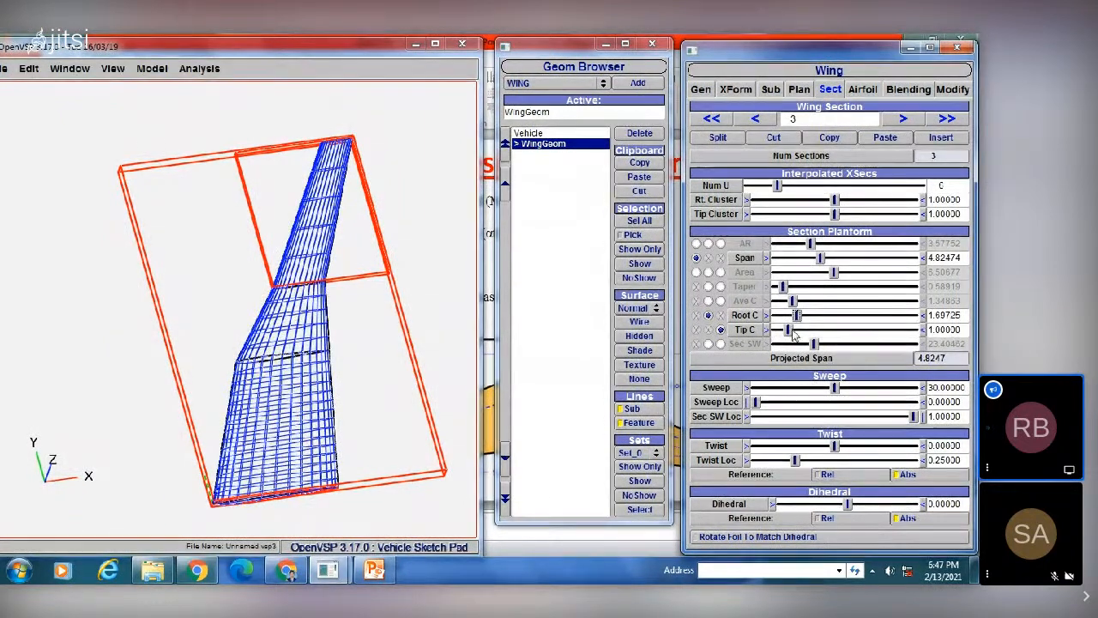
mouse_move(789, 330)
mouse_down()
mouse_move(811, 332)
mouse_move(786, 337)
mouse_up()
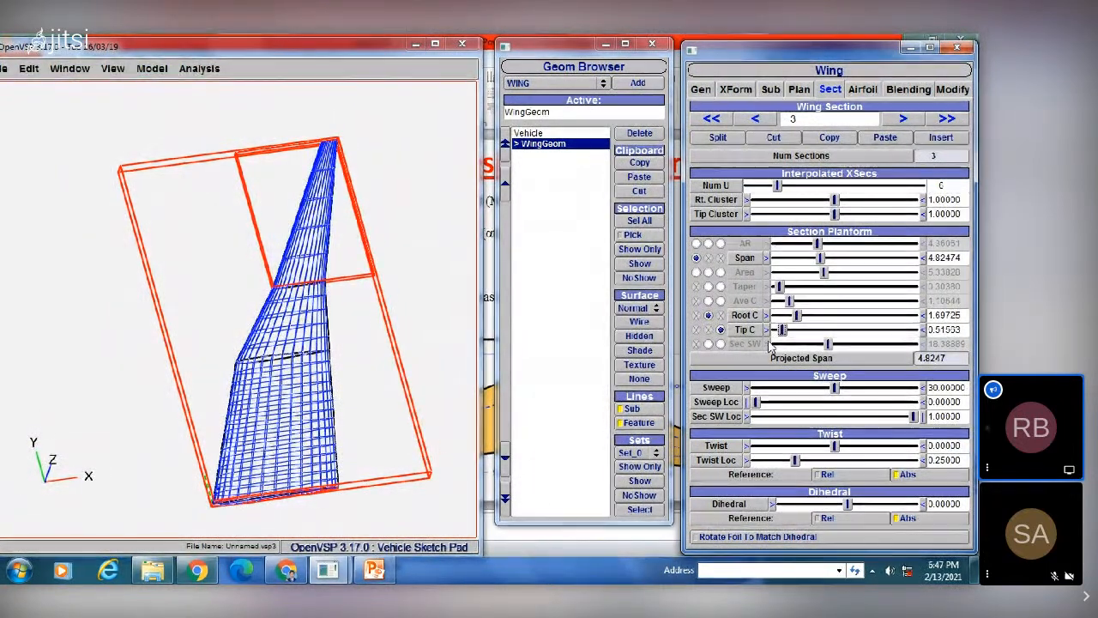
click(858, 388)
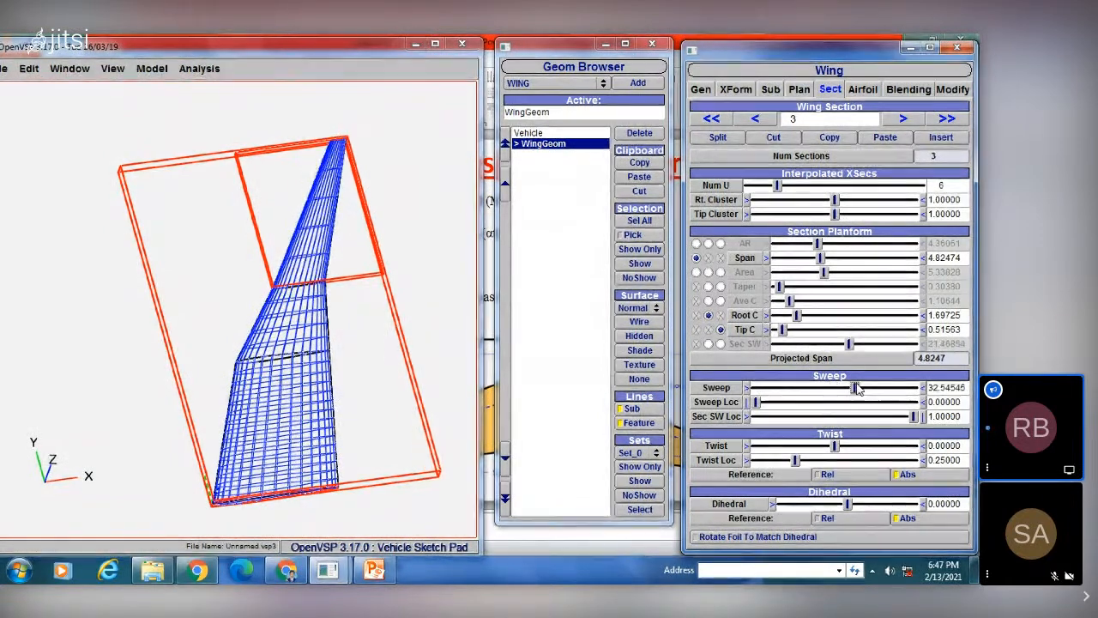
drag(880, 392, 918, 393)
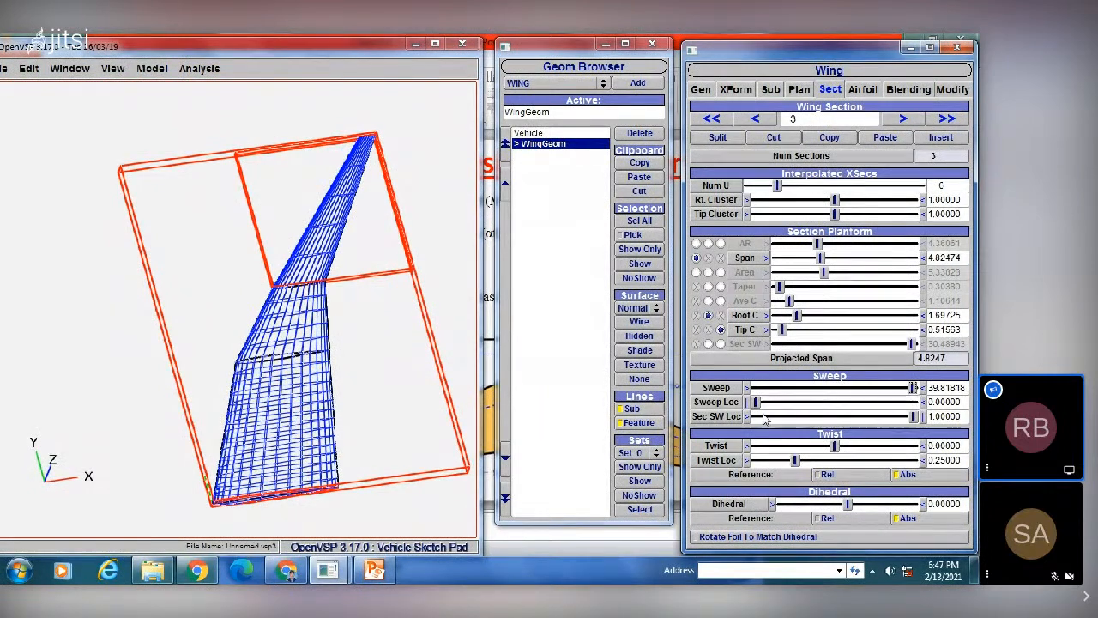
drag(756, 402, 811, 405)
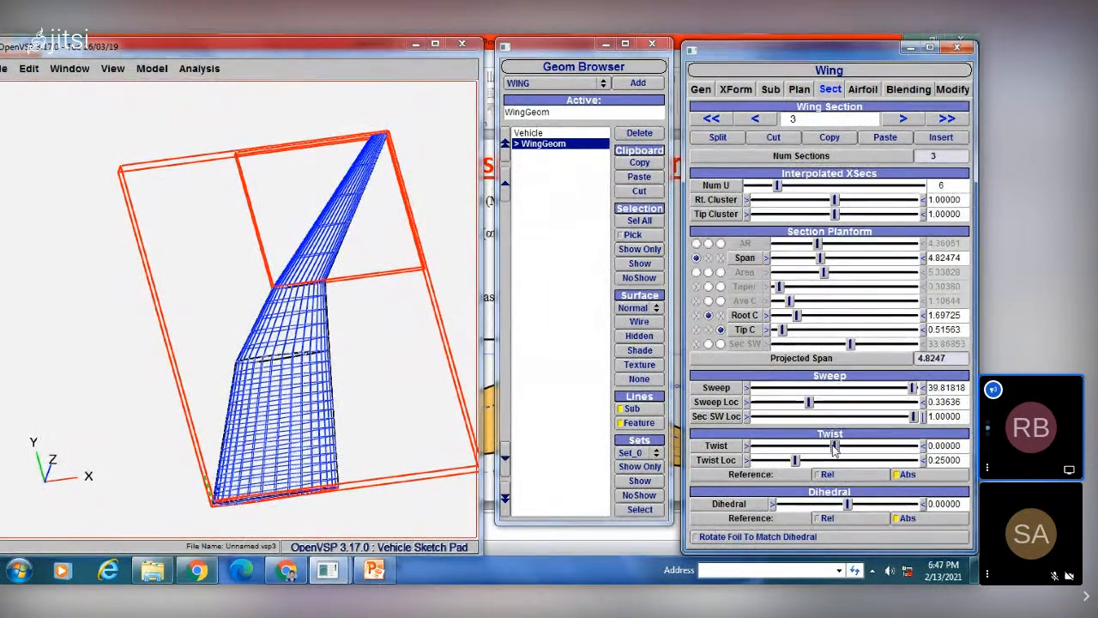
- Give wing section 2 a twist of about 5.09, a twist location of about 0.73 and a dihedral of about 6.20
drag(860, 445, 890, 445)
click(755, 118)
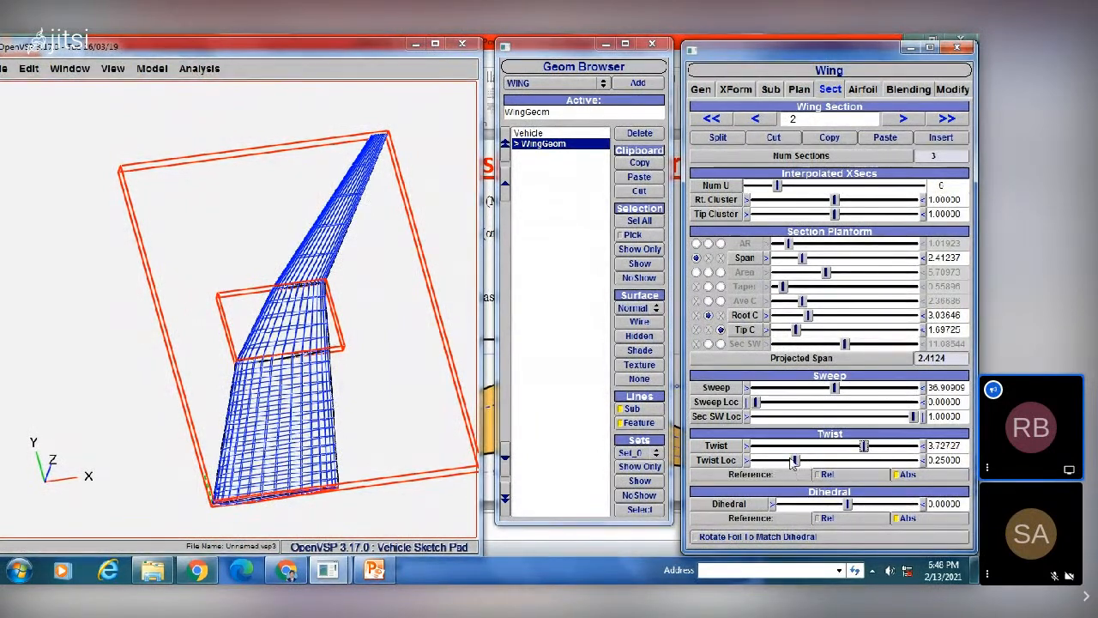
drag(796, 460, 851, 461)
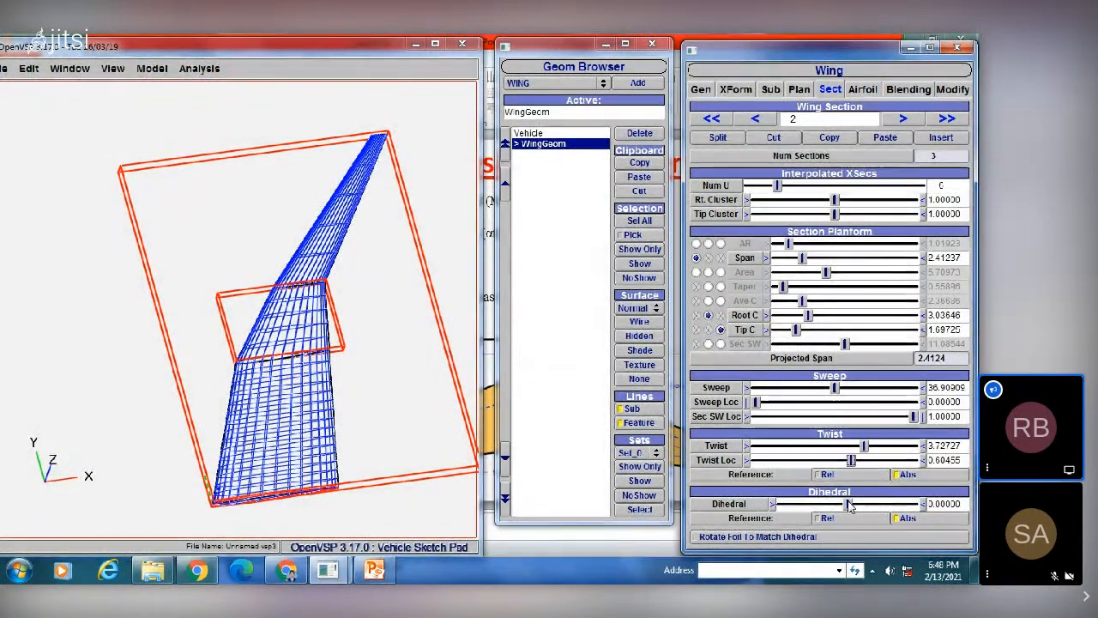
drag(847, 503, 868, 504)
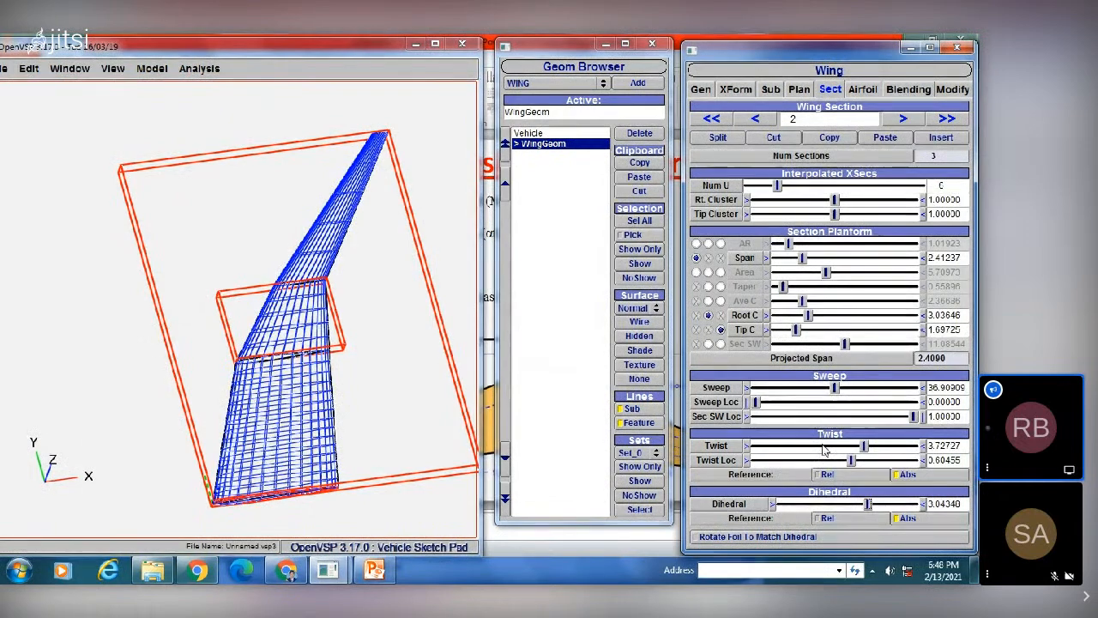
drag(852, 459, 874, 445)
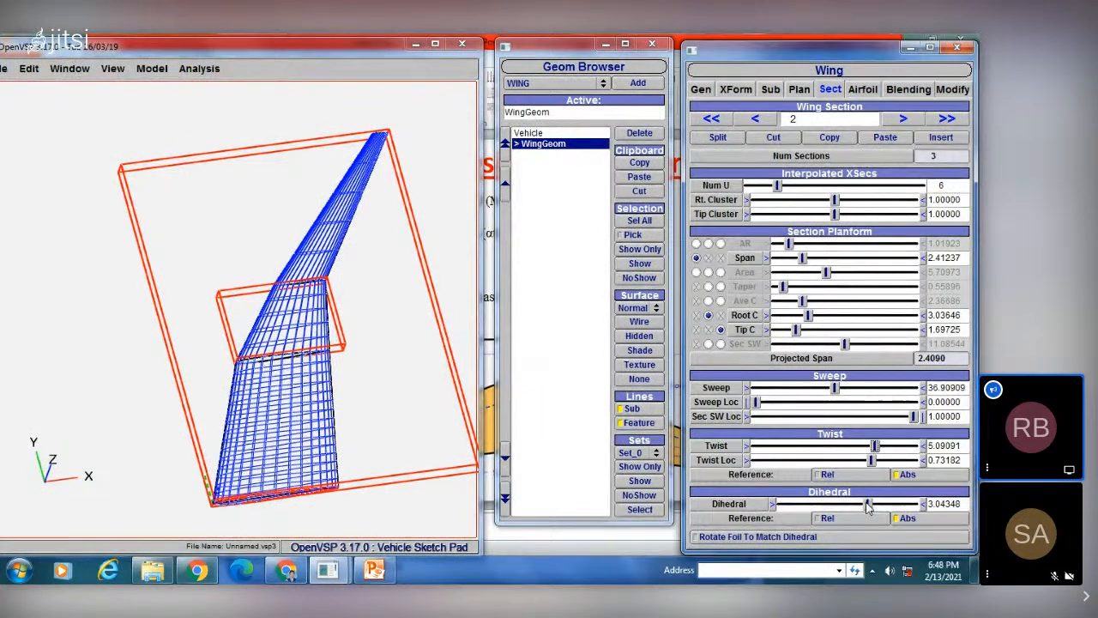
drag(884, 504, 890, 504)
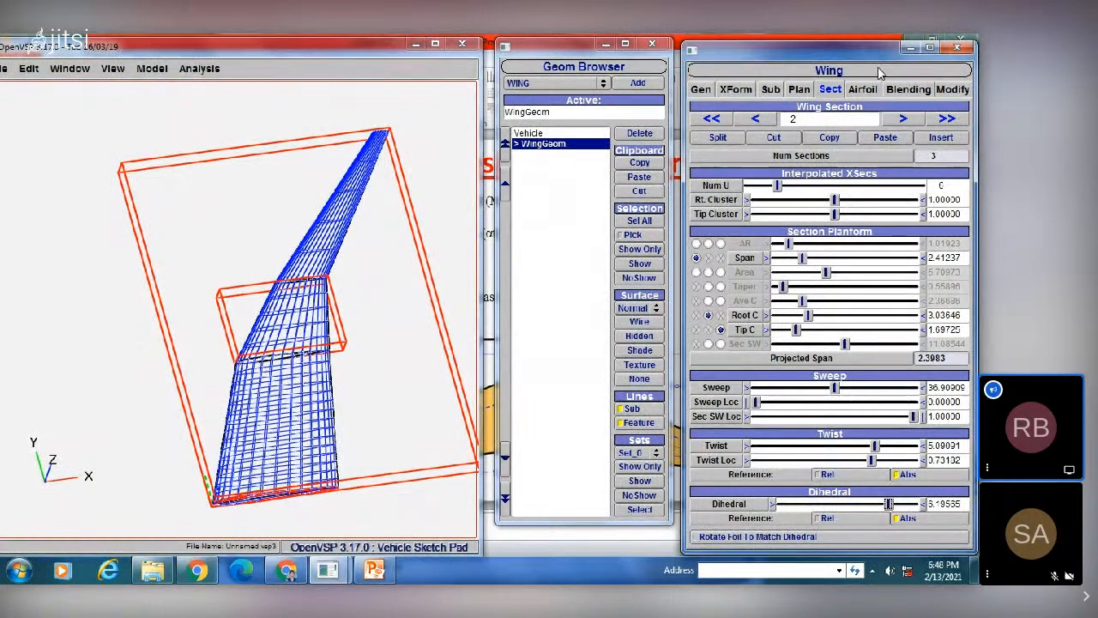
- Show the wing's airfoil settings, and switch to the Jitsi meeting in Chrome to unmute the microphone
click(860, 91)
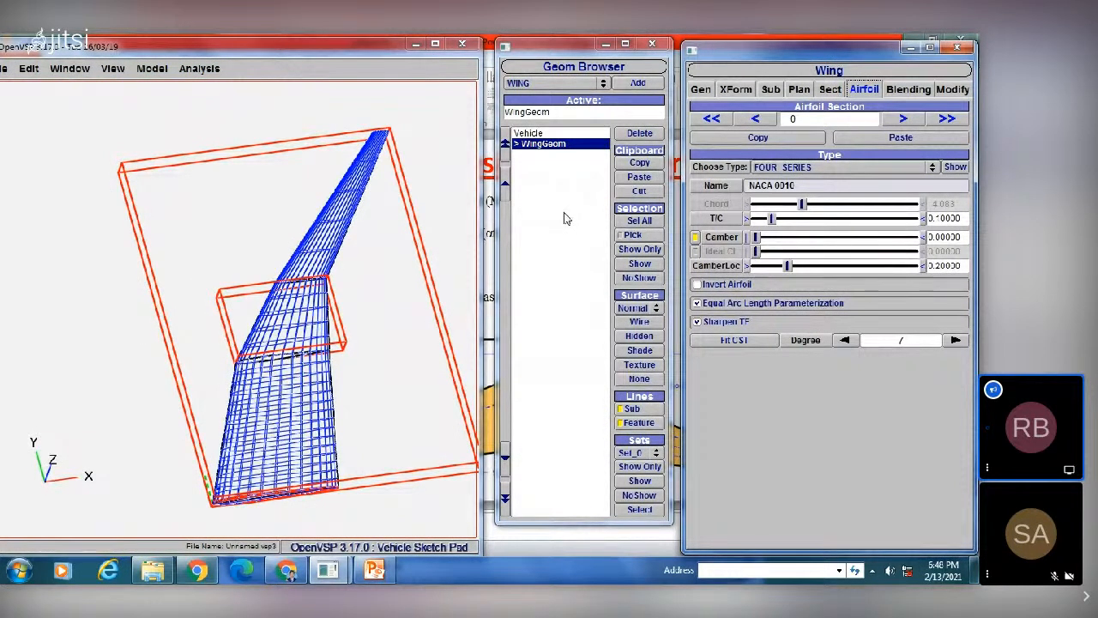
click(287, 571)
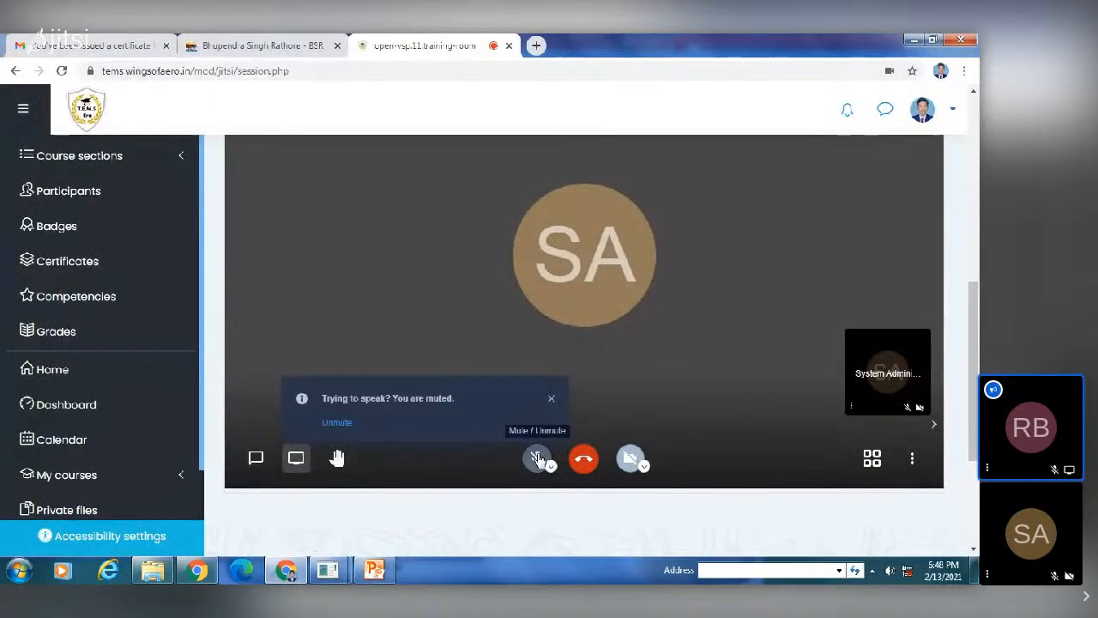
click(538, 458)
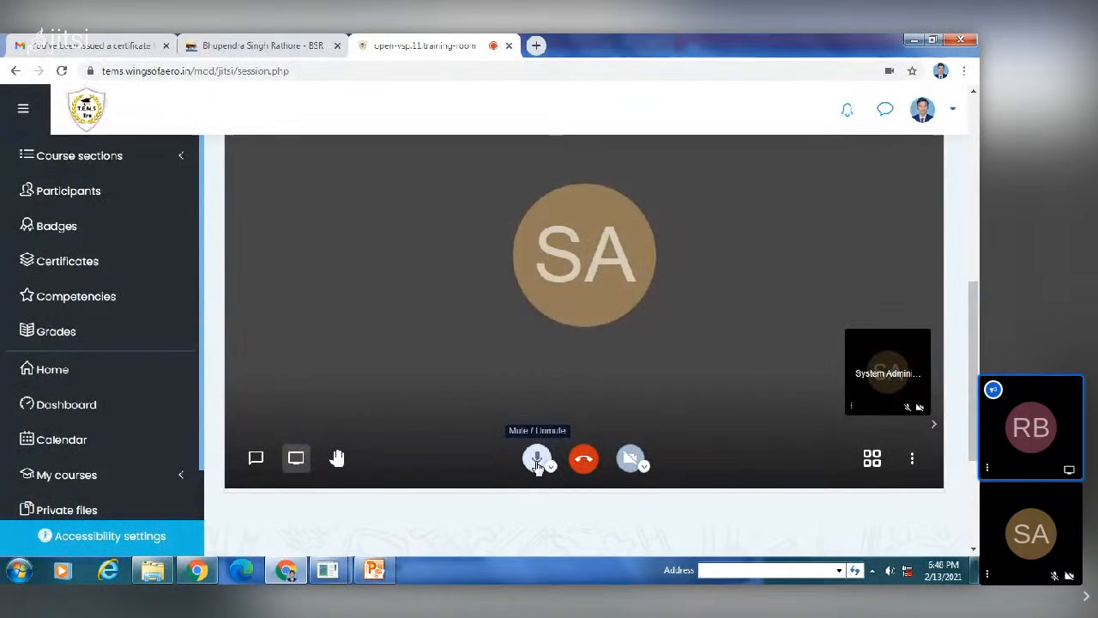
- Switch back to OpenVSP and set the airfoil type of wing airfoil section 0 to FIVE_DIGIT
mouse_move(331, 570)
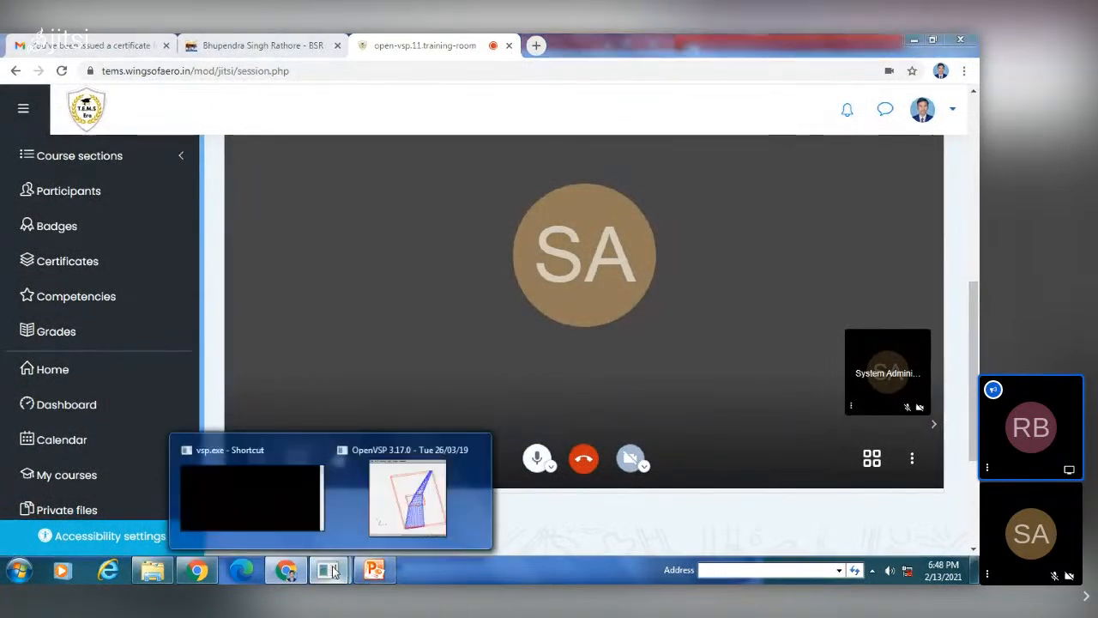
click(403, 495)
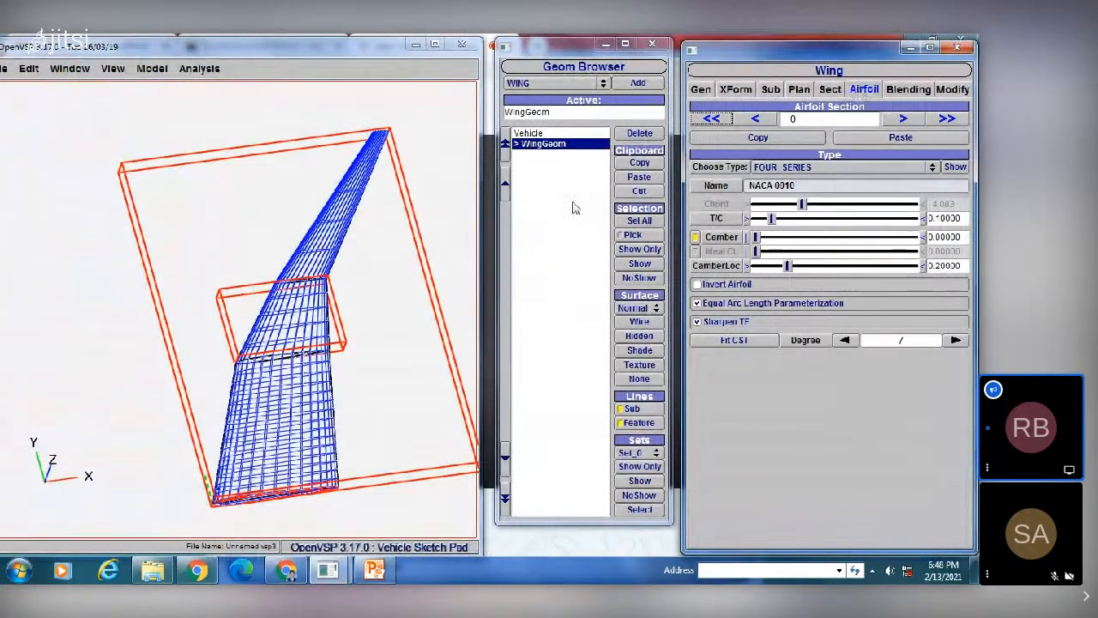
click(810, 168)
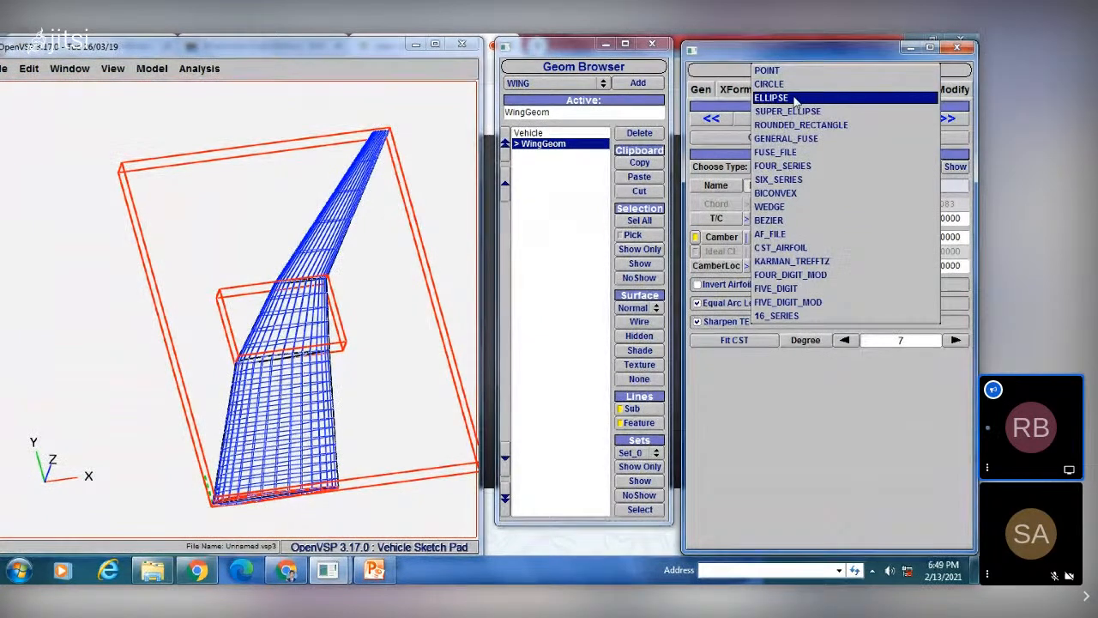
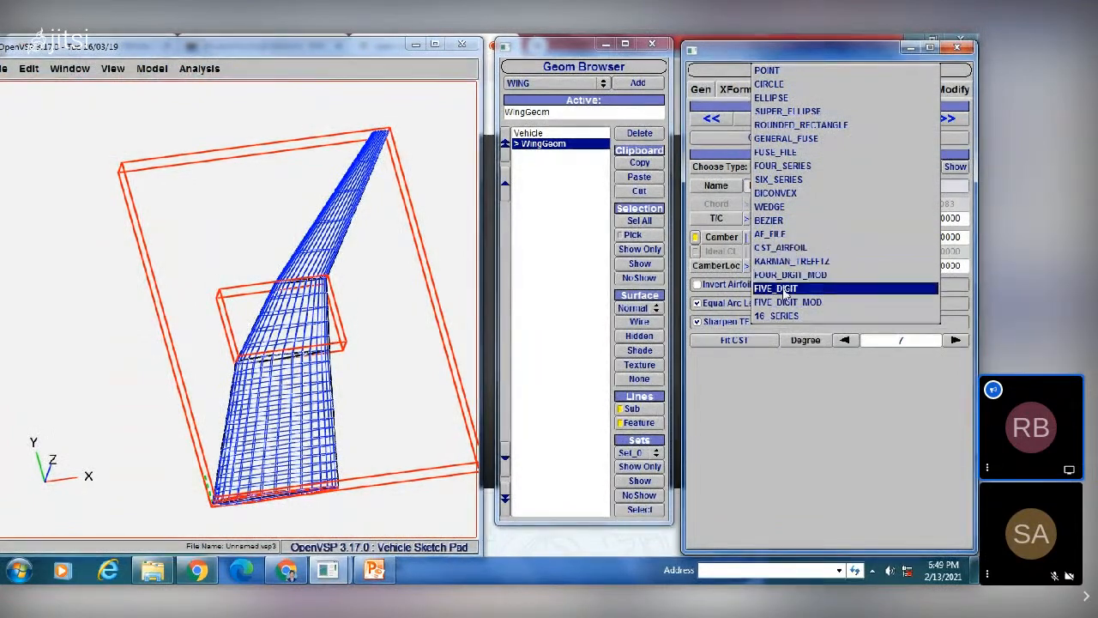
click(782, 290)
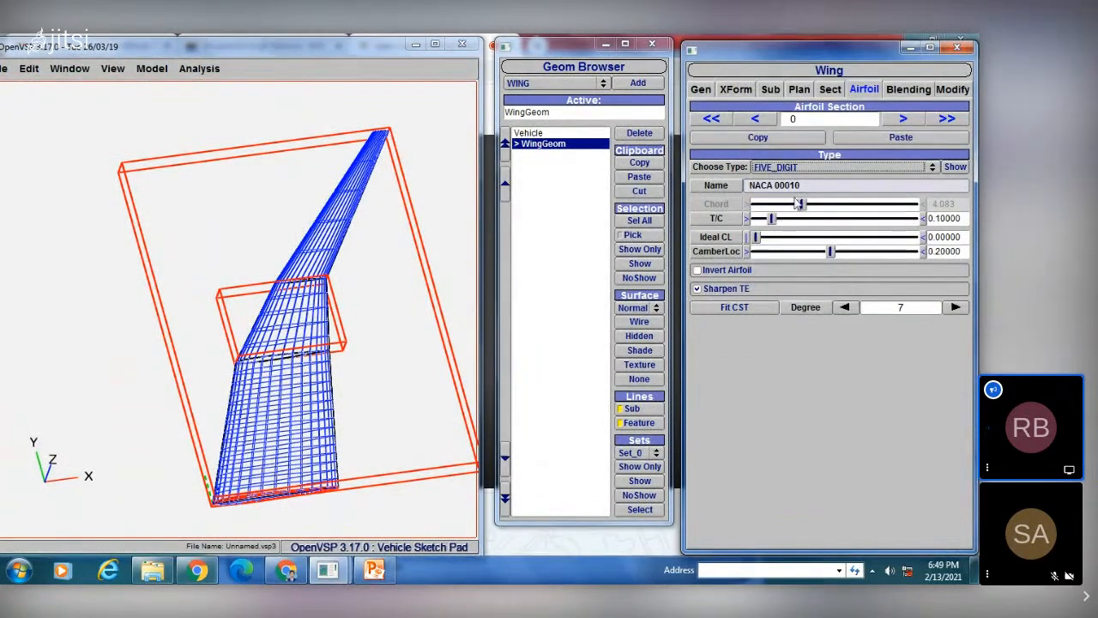
- Try the SIX_SERIES type on airfoil section 0, and return it to FIVE_DIGIT
click(833, 168)
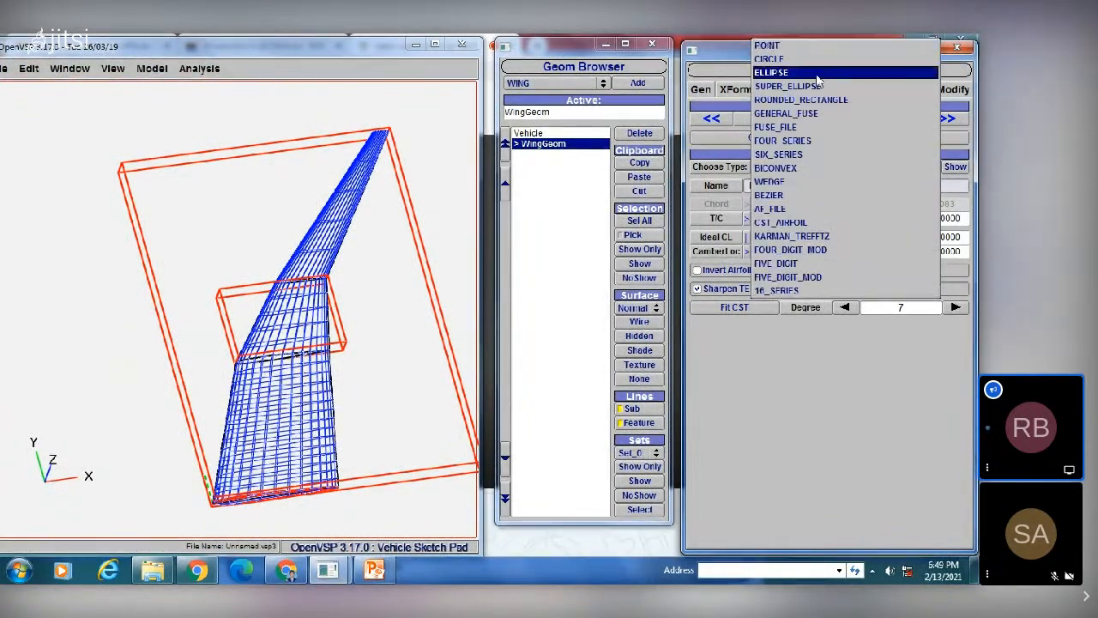
click(796, 158)
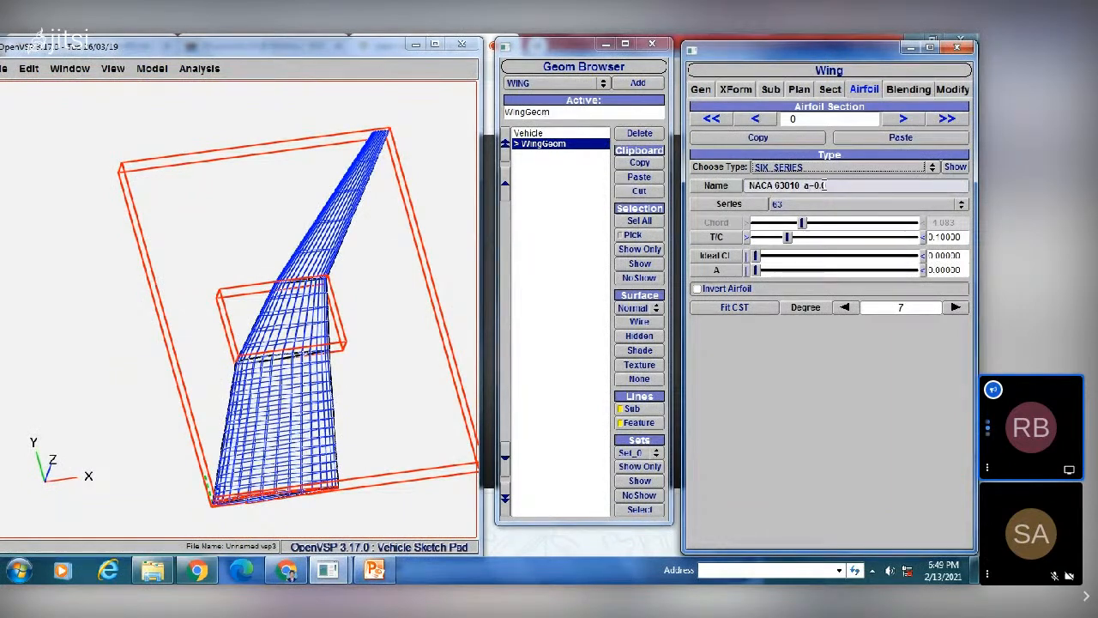
click(820, 167)
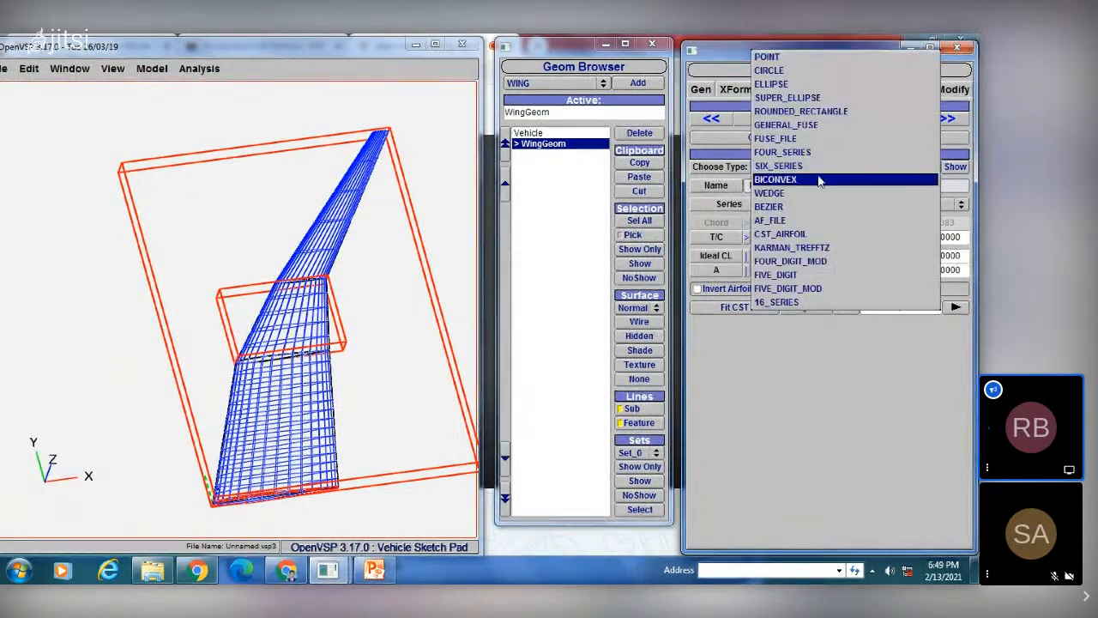
click(791, 275)
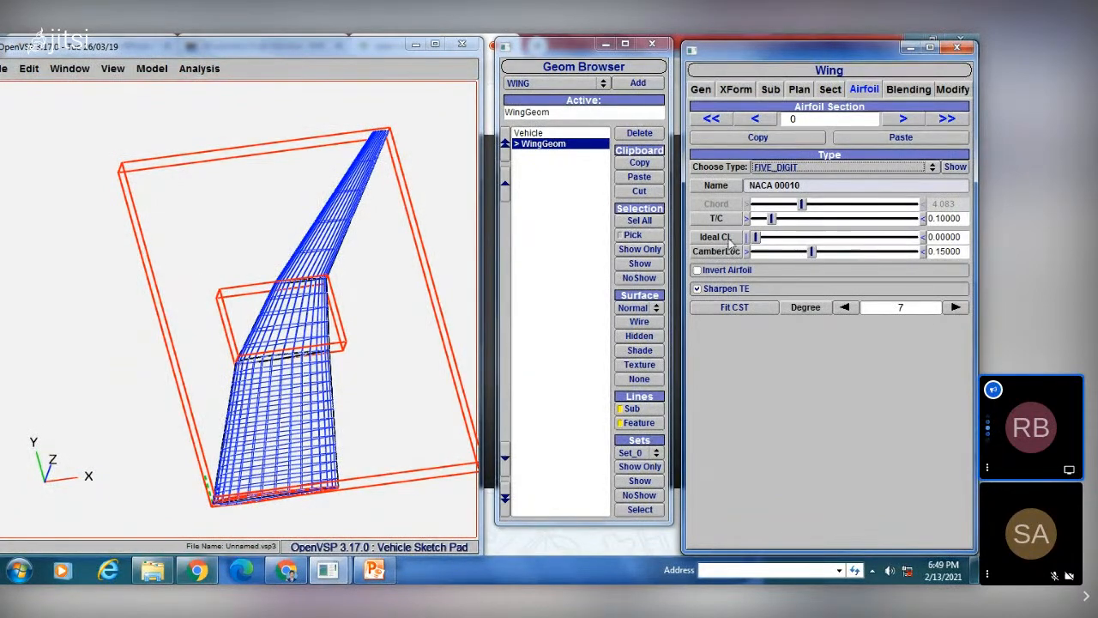
- Make airfoil section 0 a FOUR_SERIES airfoil and set its thickness-to-chord ratio to about 0.395
click(785, 170)
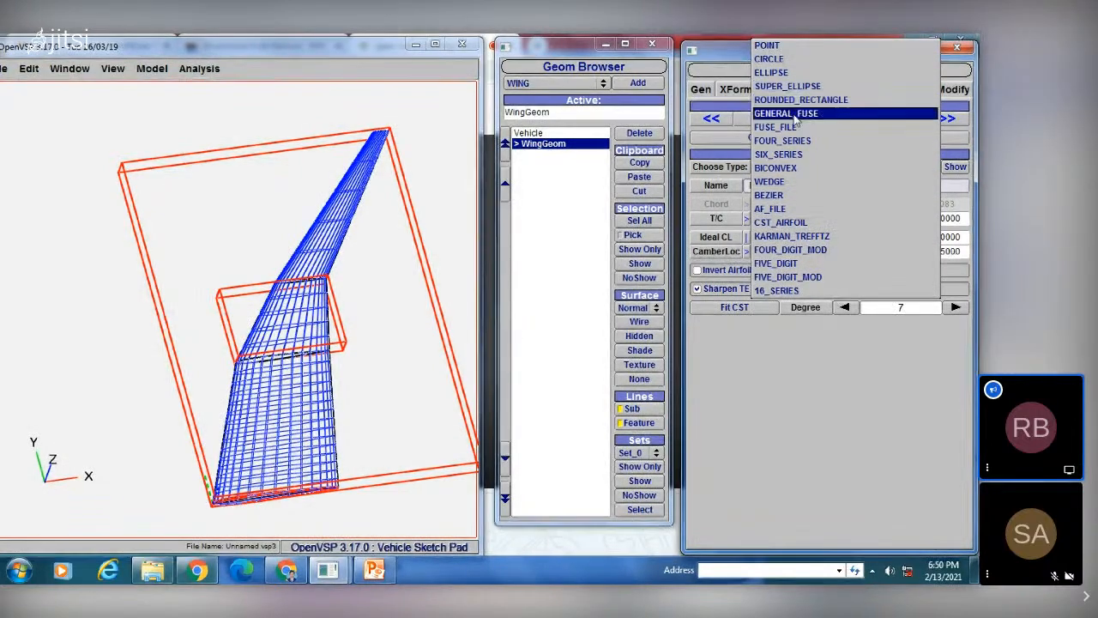
click(782, 140)
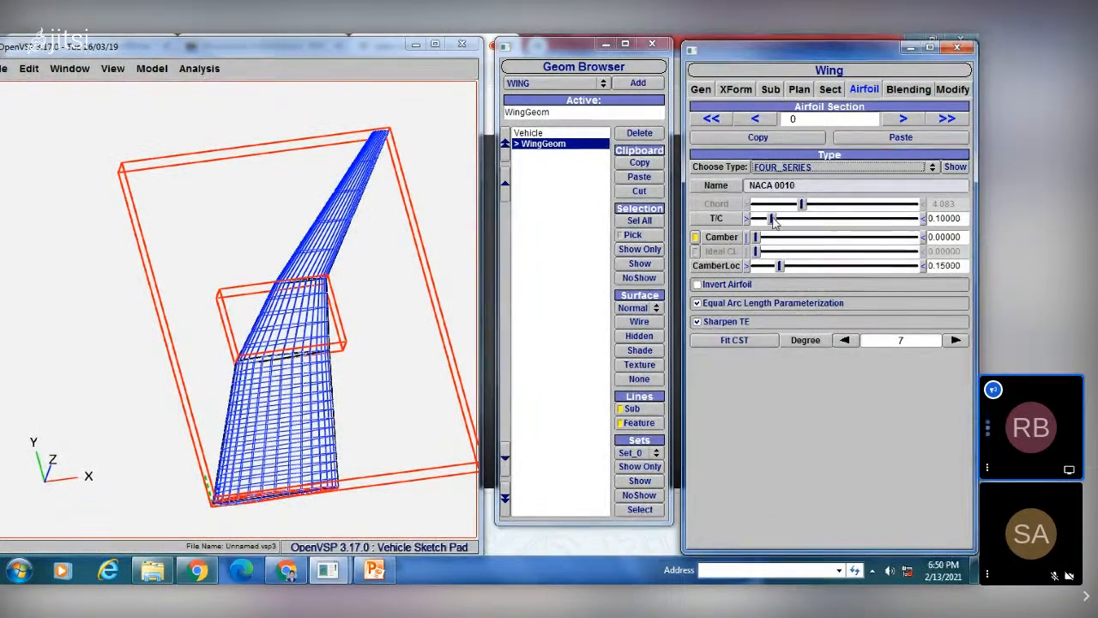
mouse_move(799, 220)
mouse_down()
mouse_move(785, 219)
mouse_move(818, 218)
mouse_up()
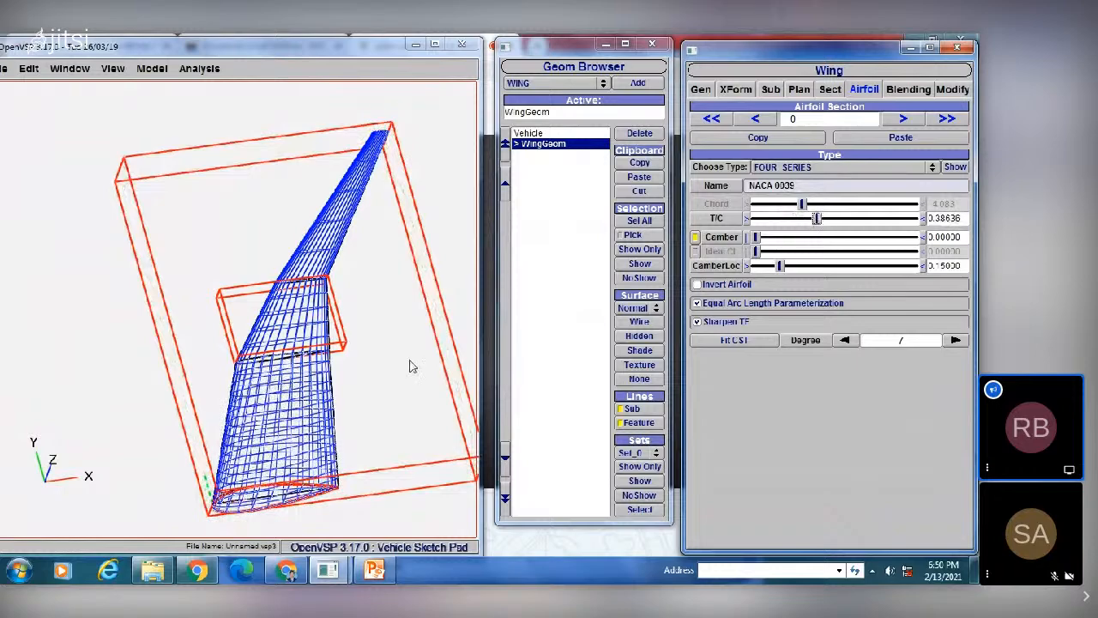
right_drag(338, 427, 363, 304)
scroll(317, 361, up, 3)
right_drag(316, 360, 277, 298)
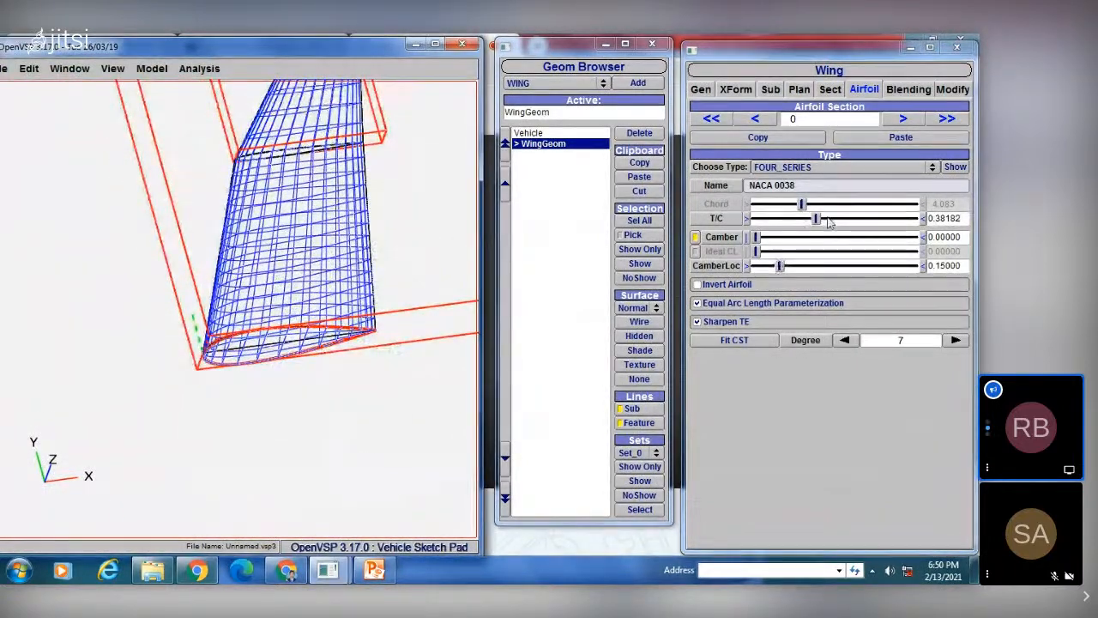
click(802, 219)
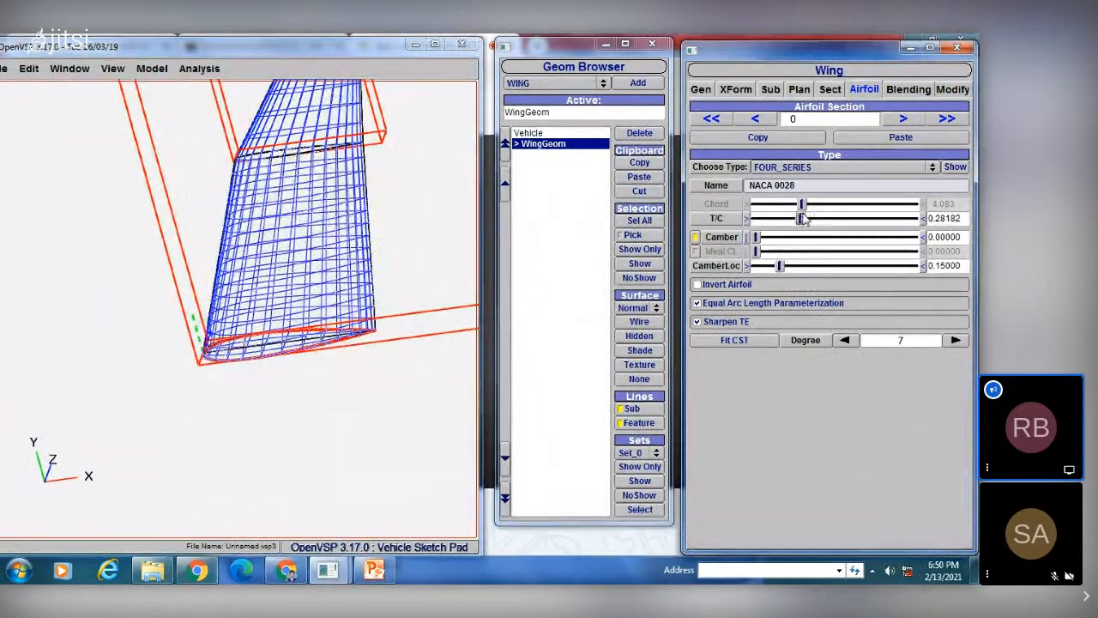
drag(830, 217, 817, 219)
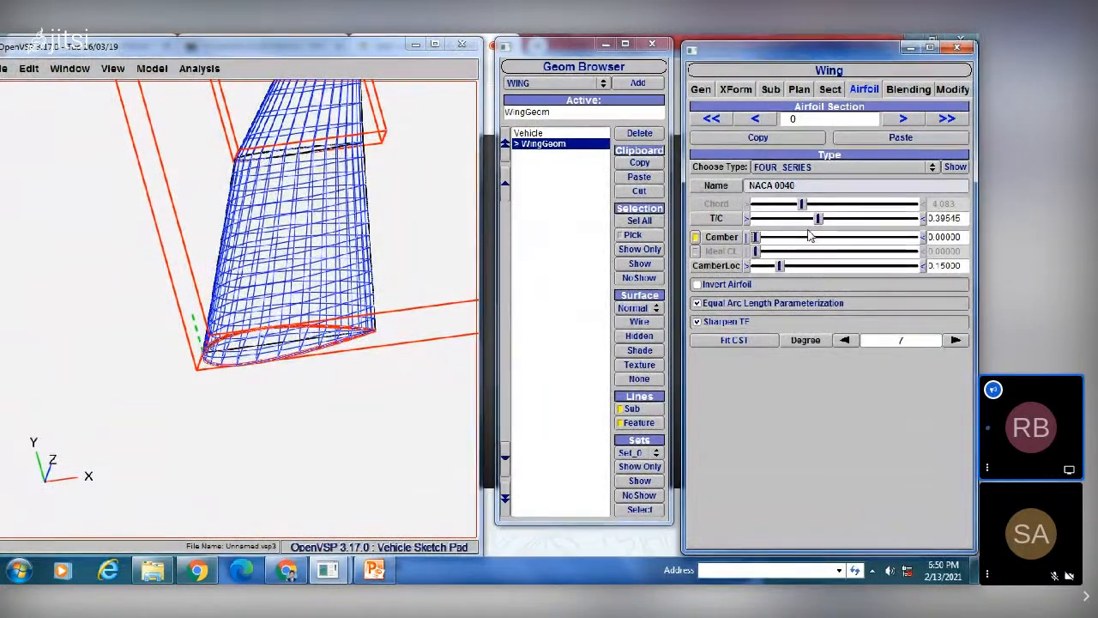
- Give the four-series root airfoil a camber of about 0.022
drag(810, 237, 841, 237)
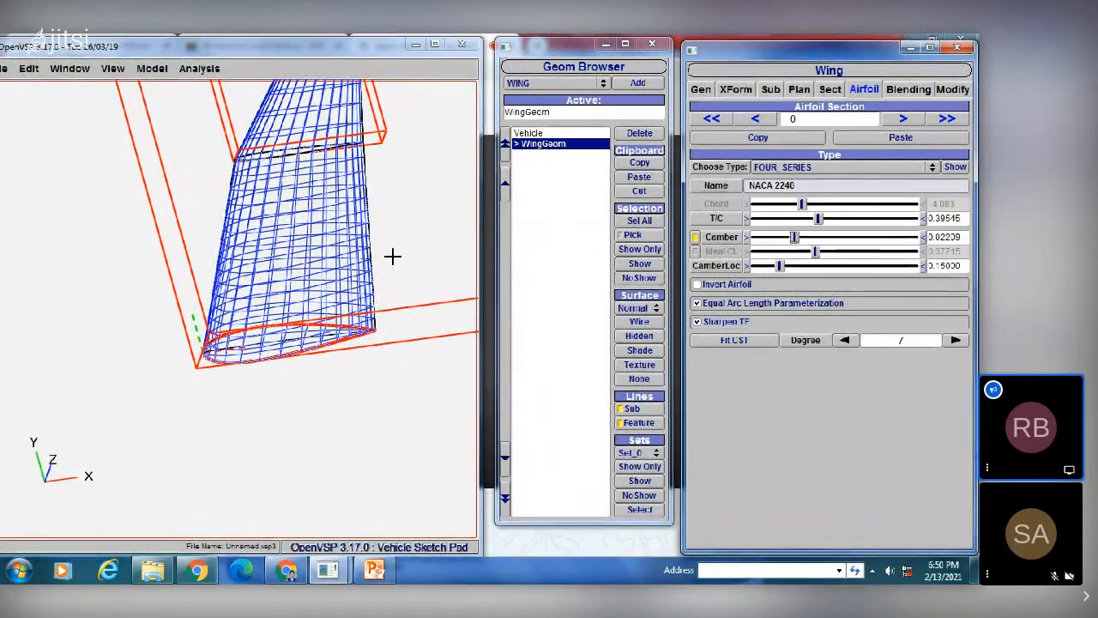
click(340, 301)
scroll(340, 297, down, 4)
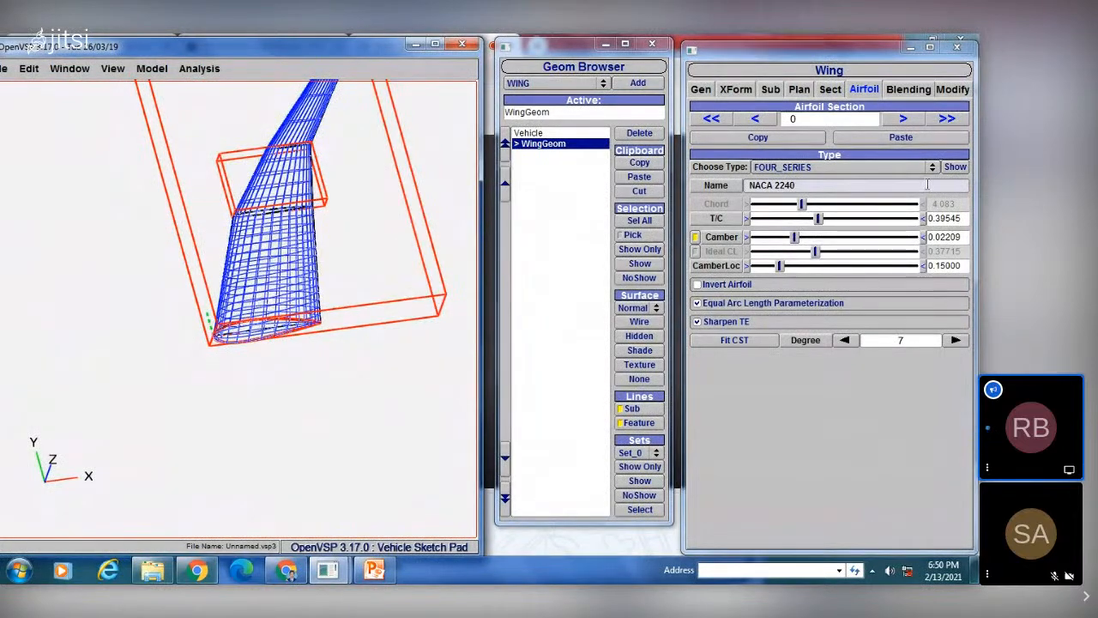
- Show the profile preview of airfoil section 0 beside its settings, and set its T/C to about 0.23
click(955, 167)
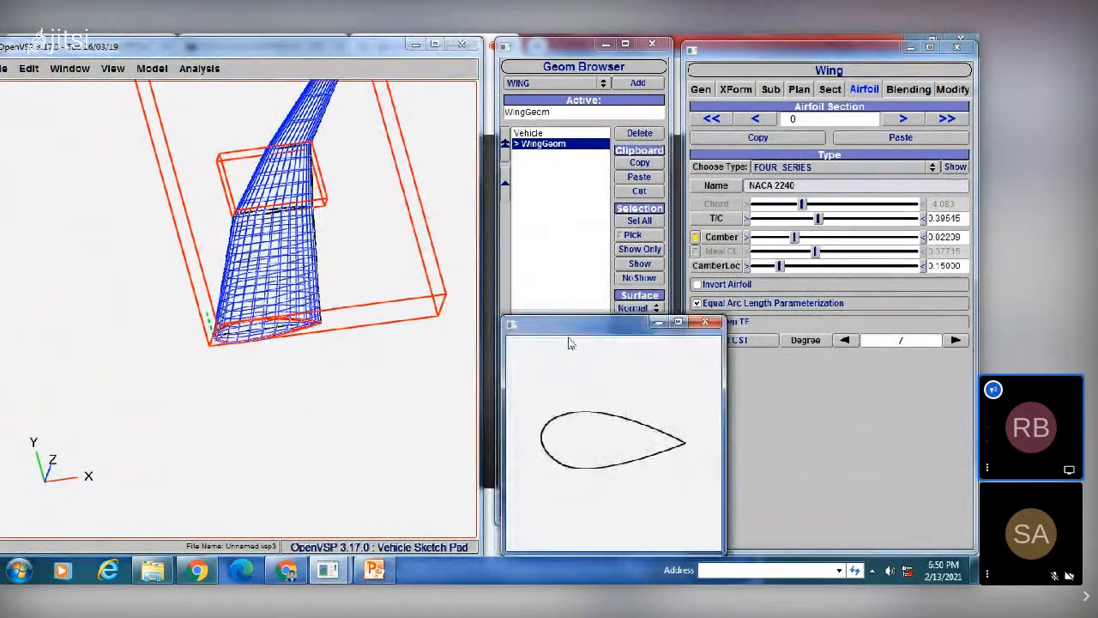
drag(581, 326, 577, 226)
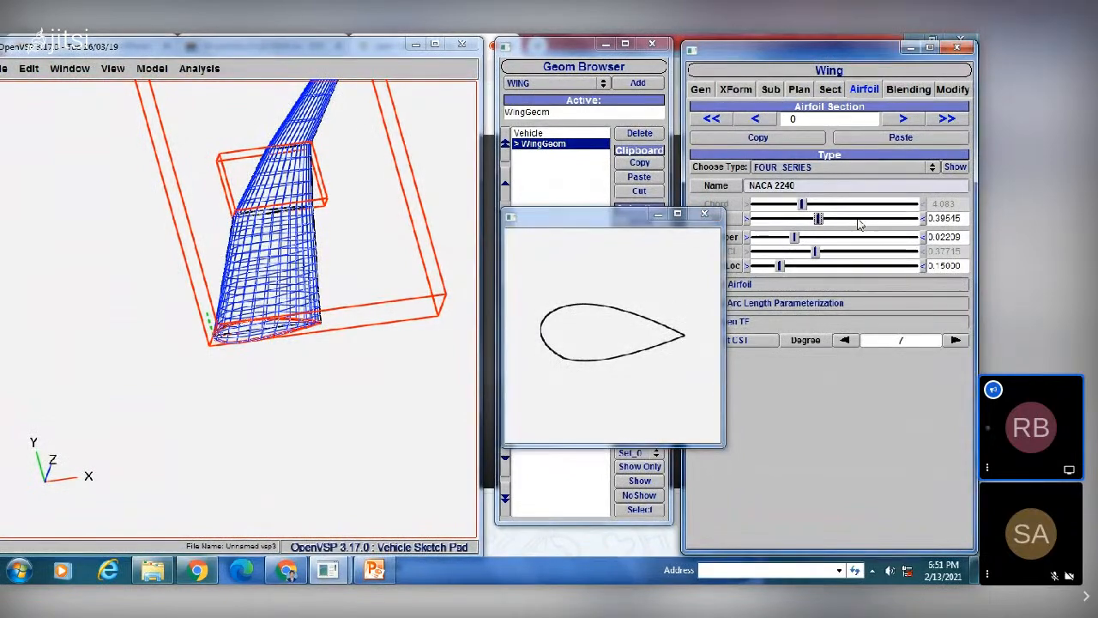
drag(817, 217, 854, 221)
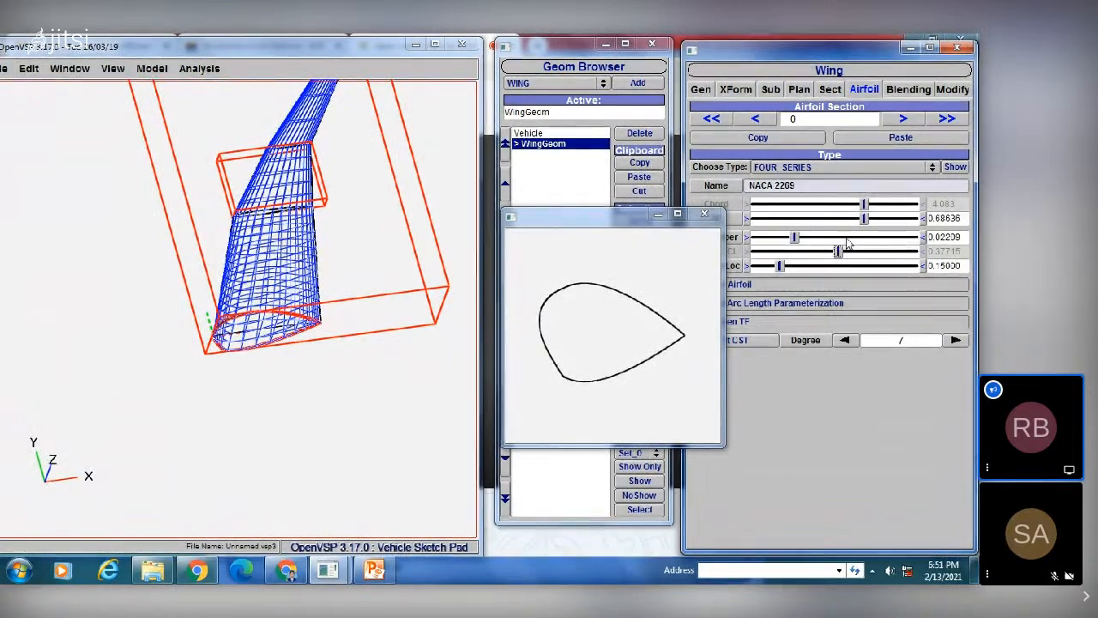
drag(864, 219, 793, 219)
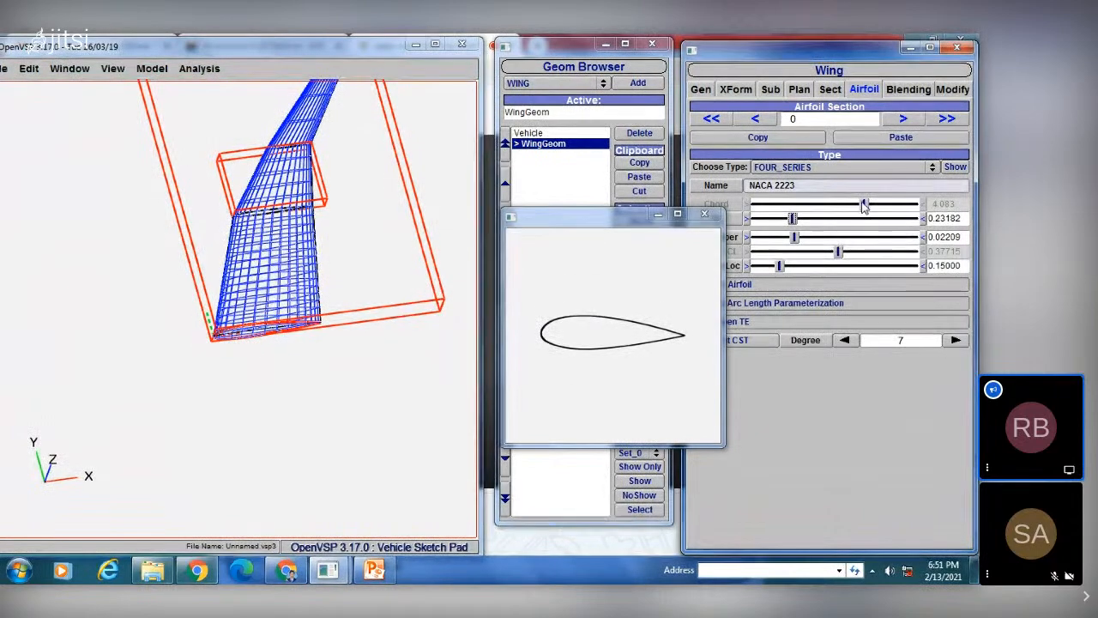
- Change the type of airfoil section 0 to FOUR_DIGIT_MOD
click(814, 170)
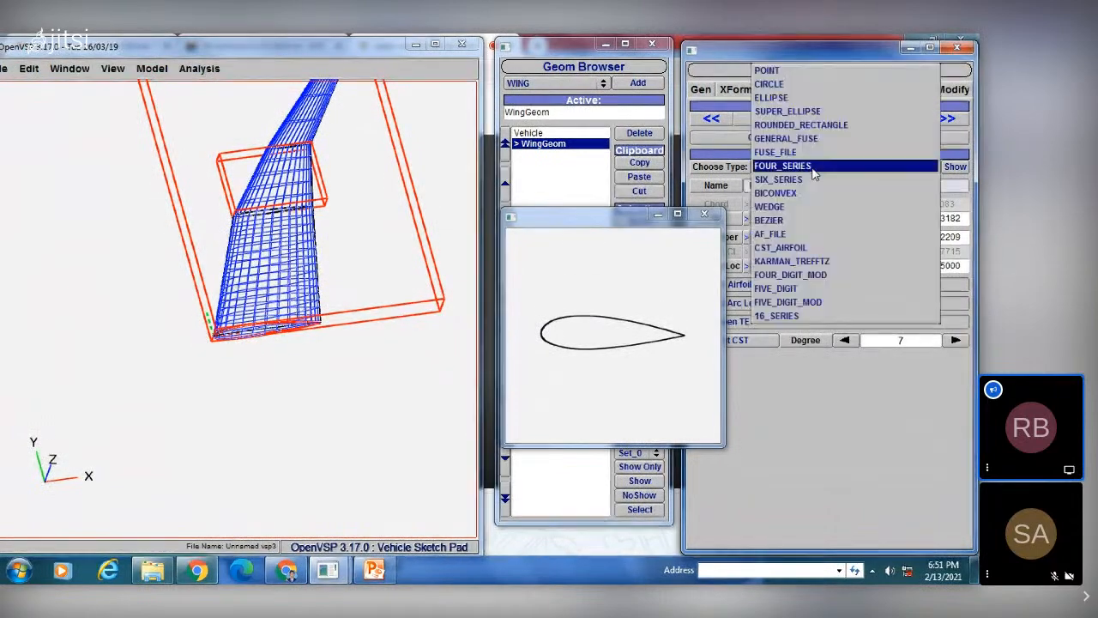
click(808, 224)
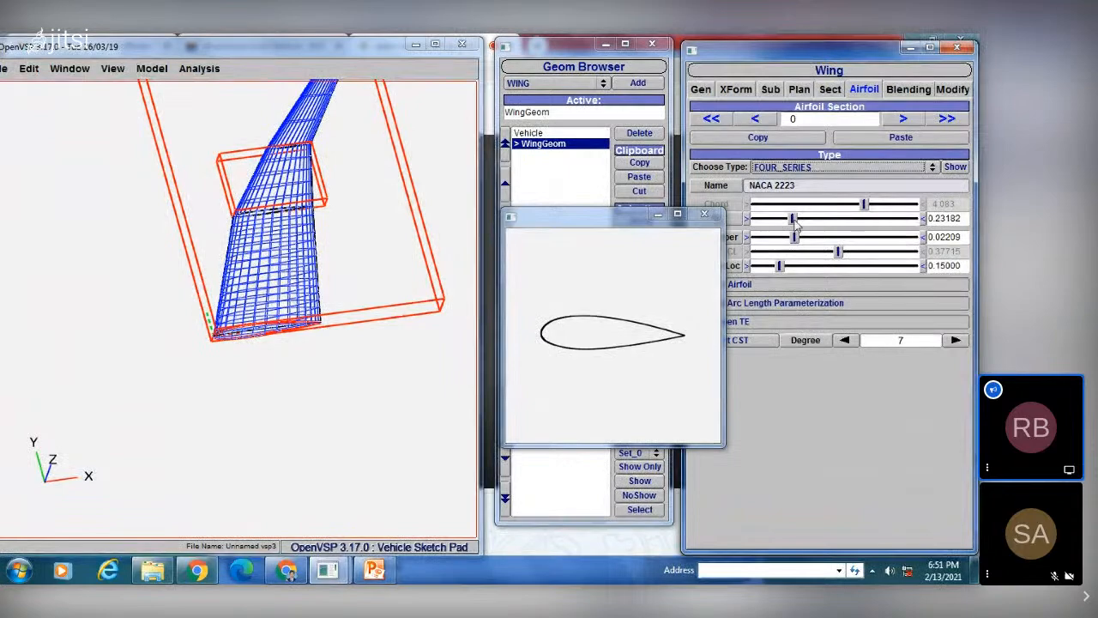
click(796, 170)
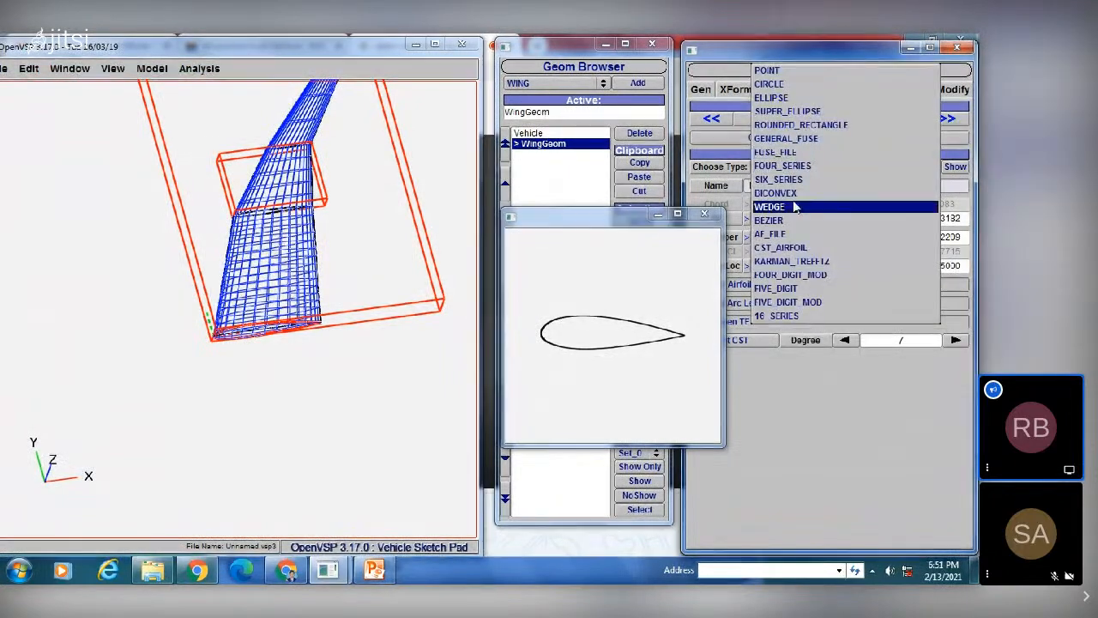
click(790, 277)
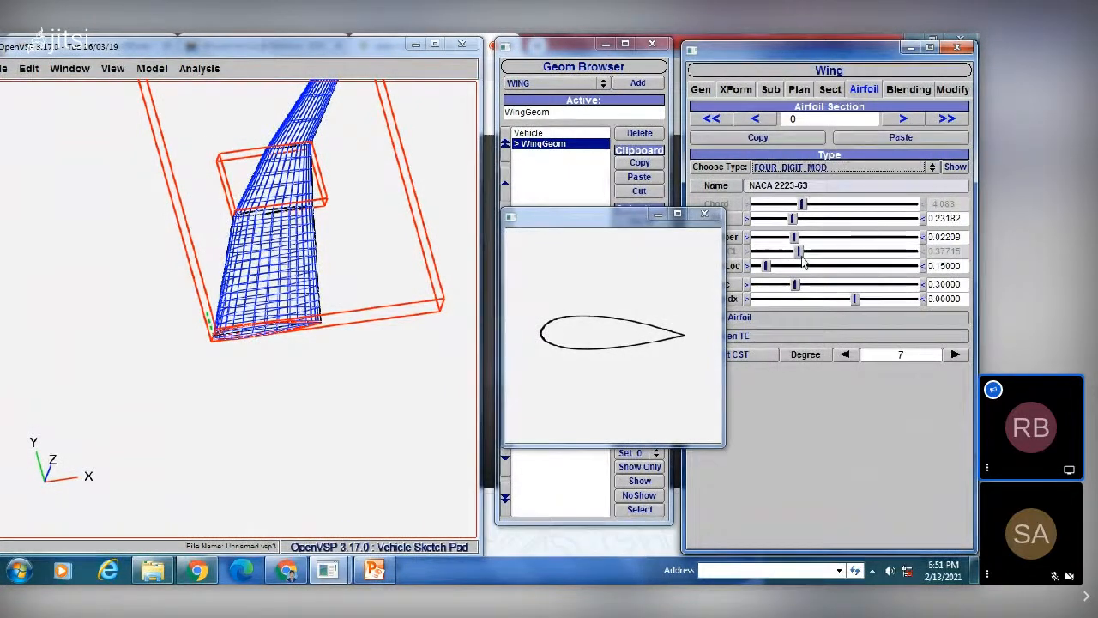
- Change the root cross-section at airfoil section 0 to a CIRCLE
click(804, 170)
scroll(798, 86, up, 5)
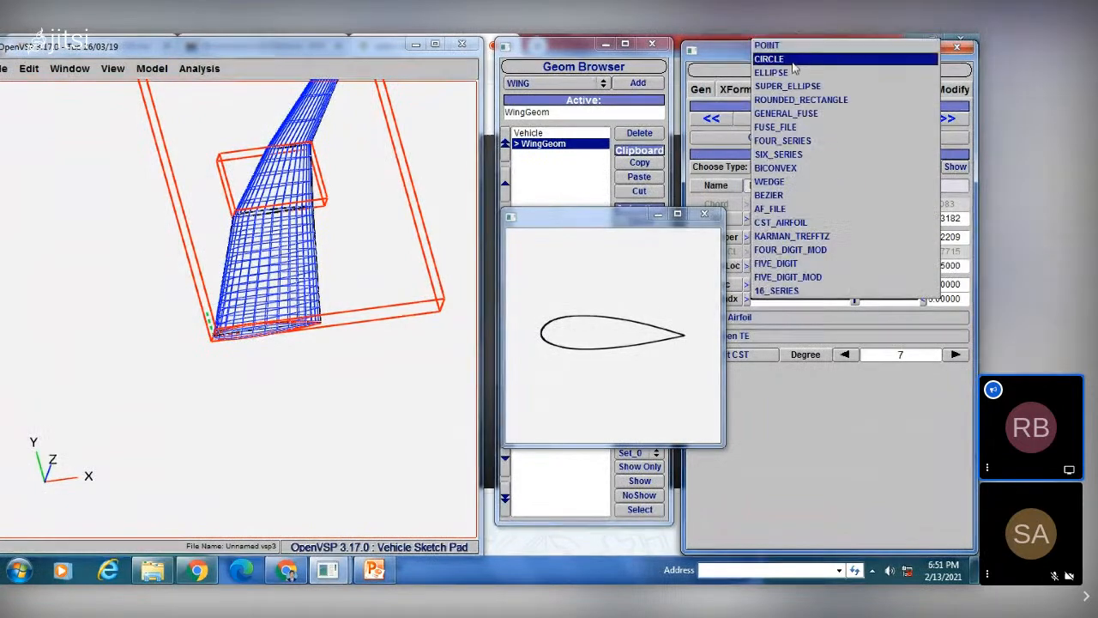
click(791, 59)
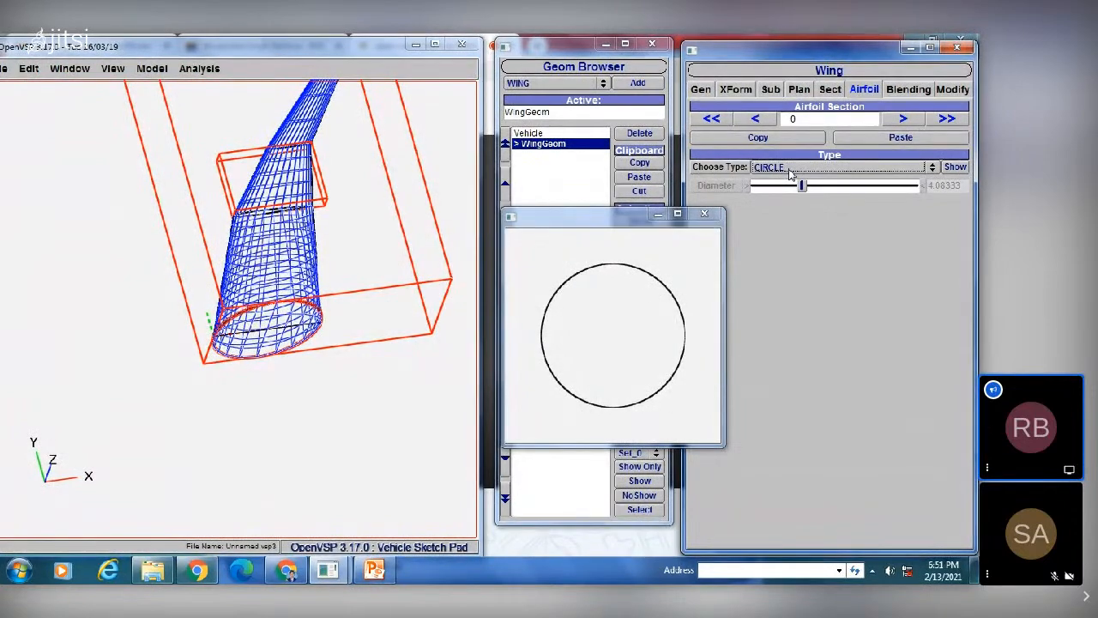
- Change airfoil section 0 to an ELLIPSE and from that to a ROUNDED_RECTANGLE
click(791, 169)
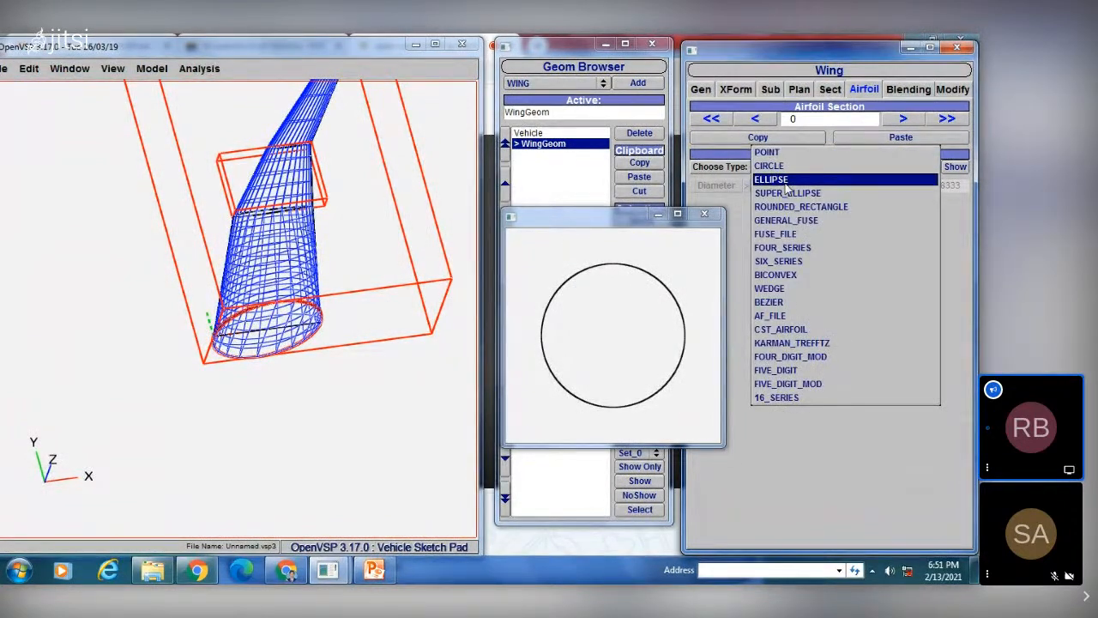
click(786, 179)
click(786, 168)
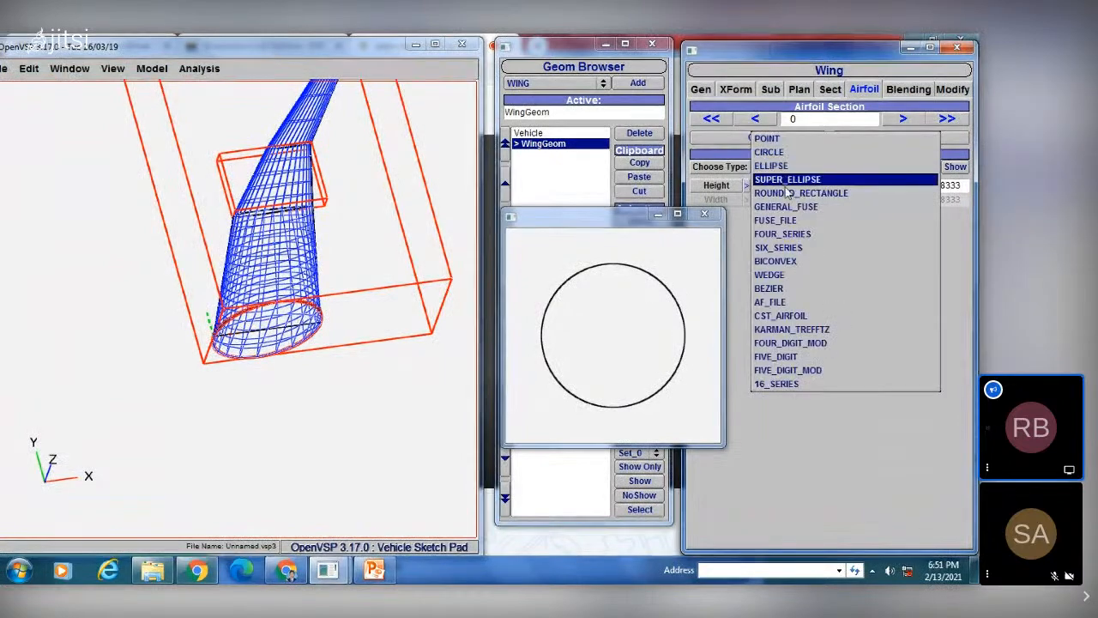
click(787, 193)
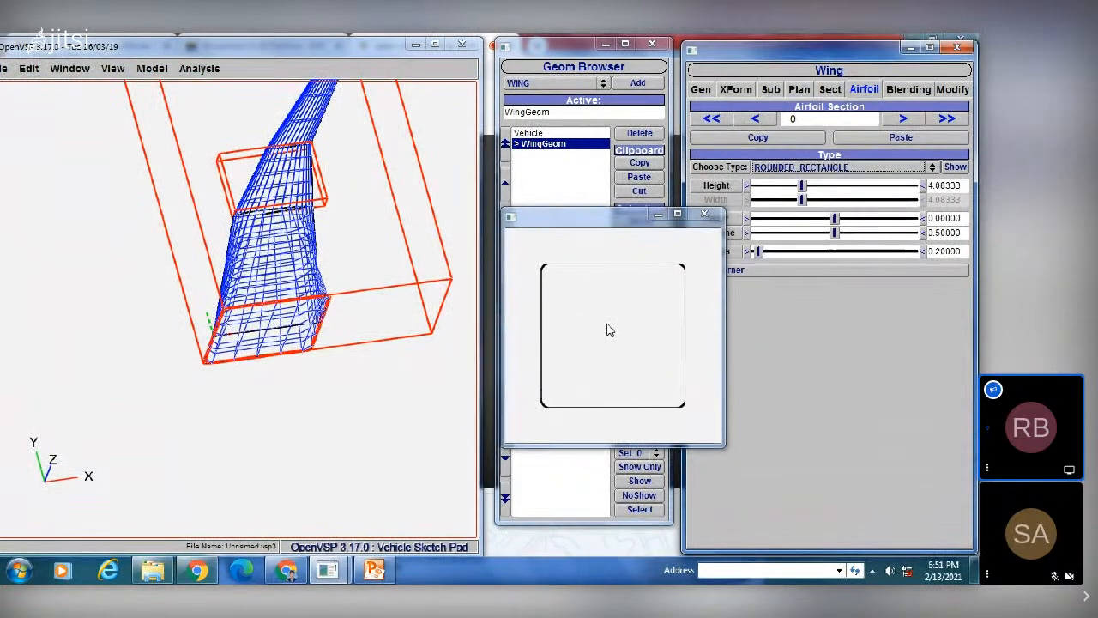
- Set airfoil section 0 to FOUR_SERIES with a camber of about 0.016 and a T/C of 0.15
click(798, 170)
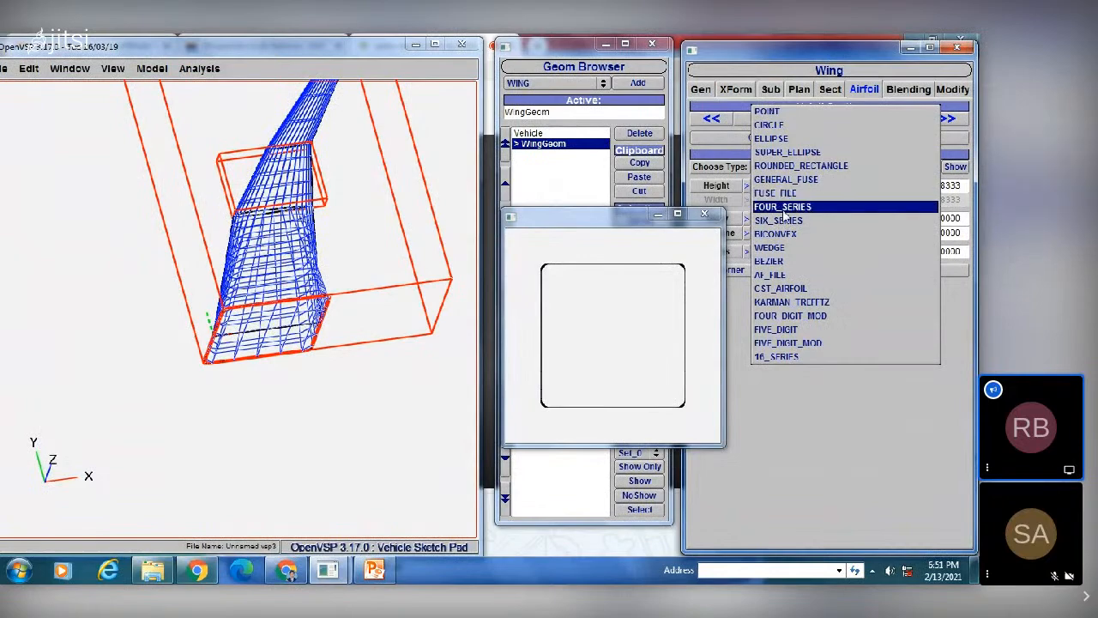
click(784, 209)
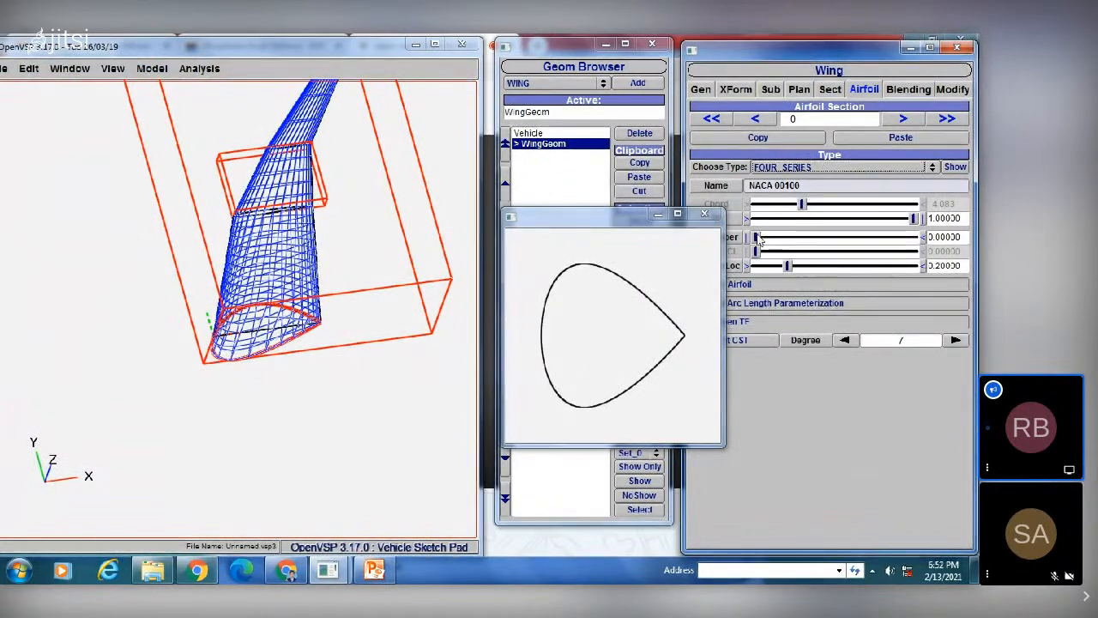
drag(756, 237, 784, 237)
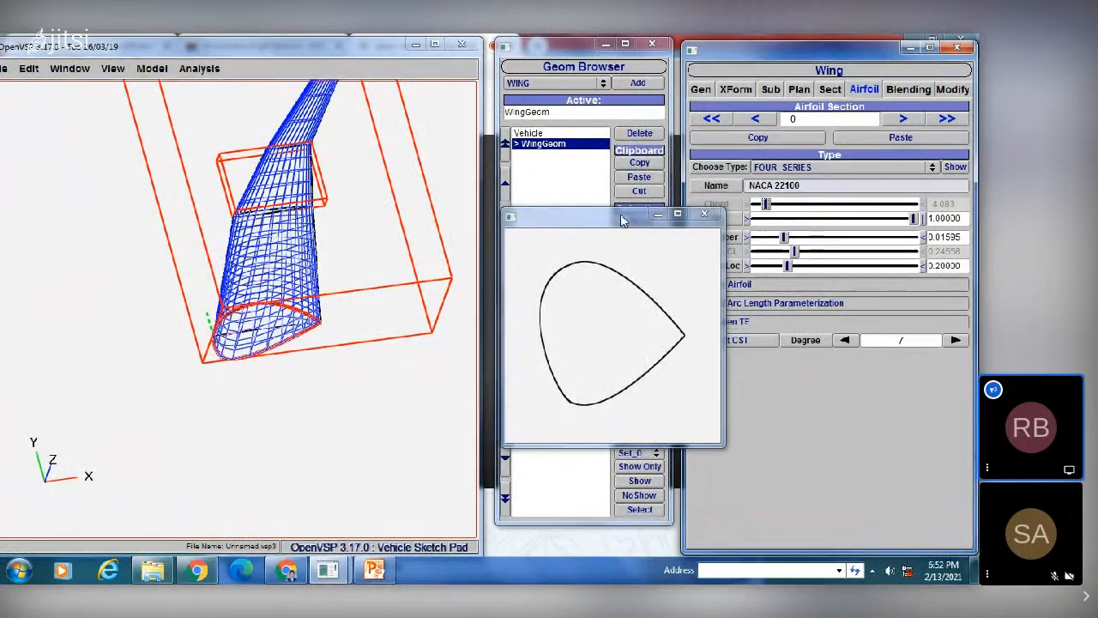
drag(624, 219, 611, 301)
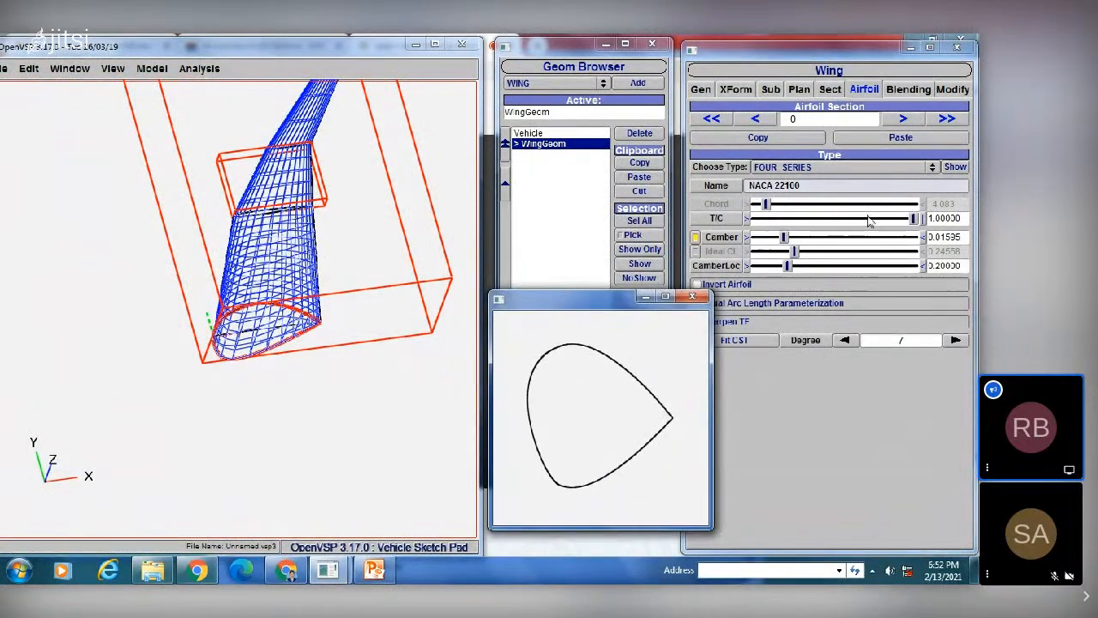
drag(780, 234, 781, 235)
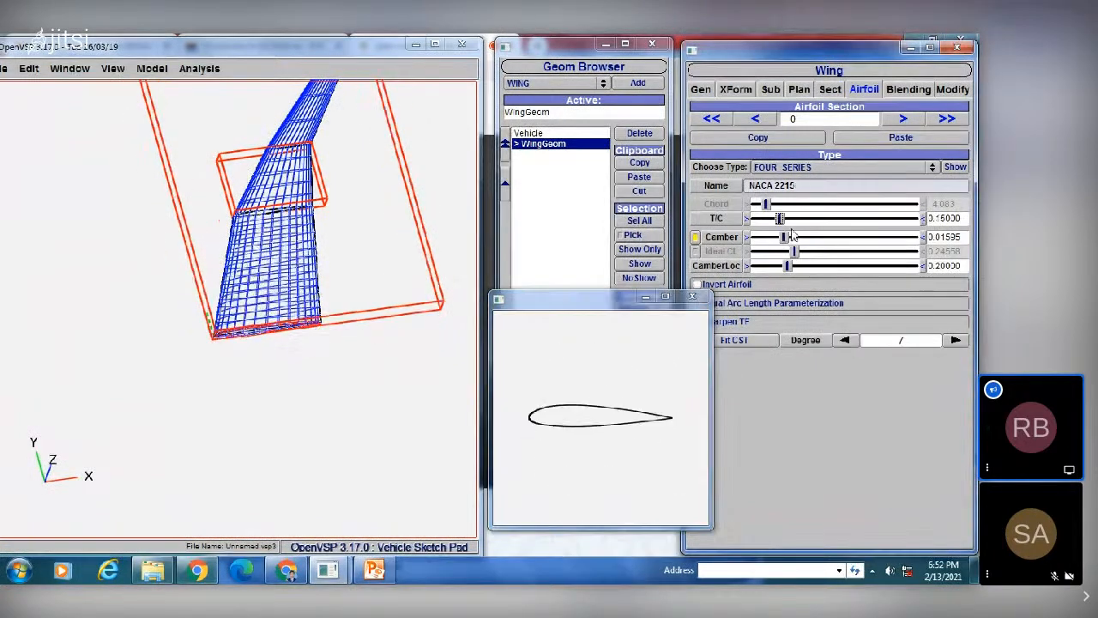
- Close the airfoil preview and modify airfoil section 0 to about Delta X/C 0.282, Delta Y/C 0.391, Theta 4.909 and Scale 1.036
click(692, 298)
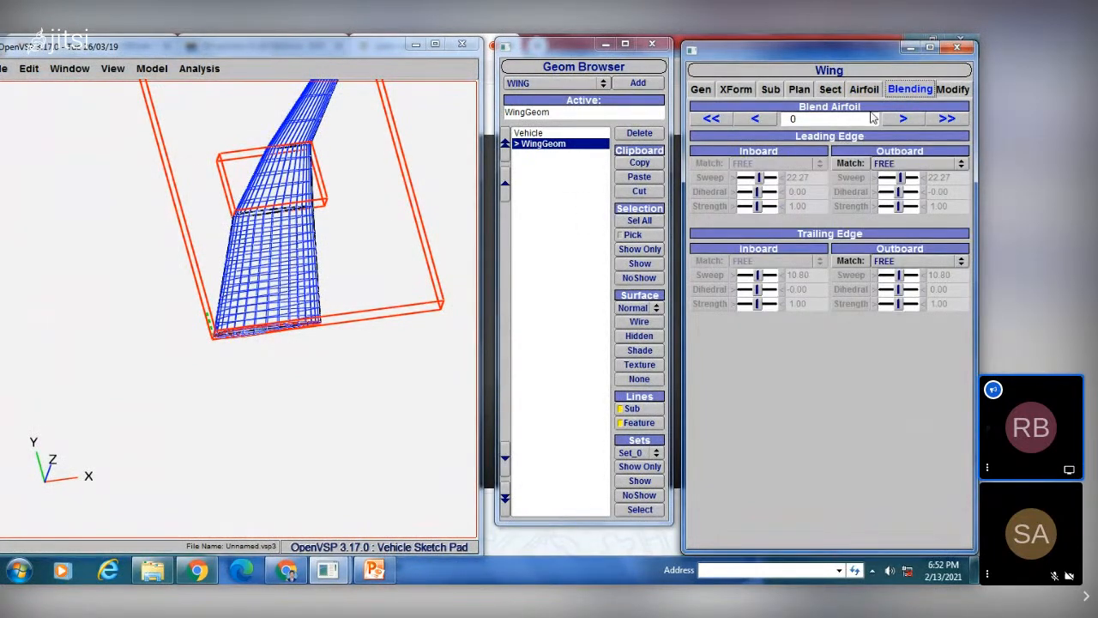
click(954, 89)
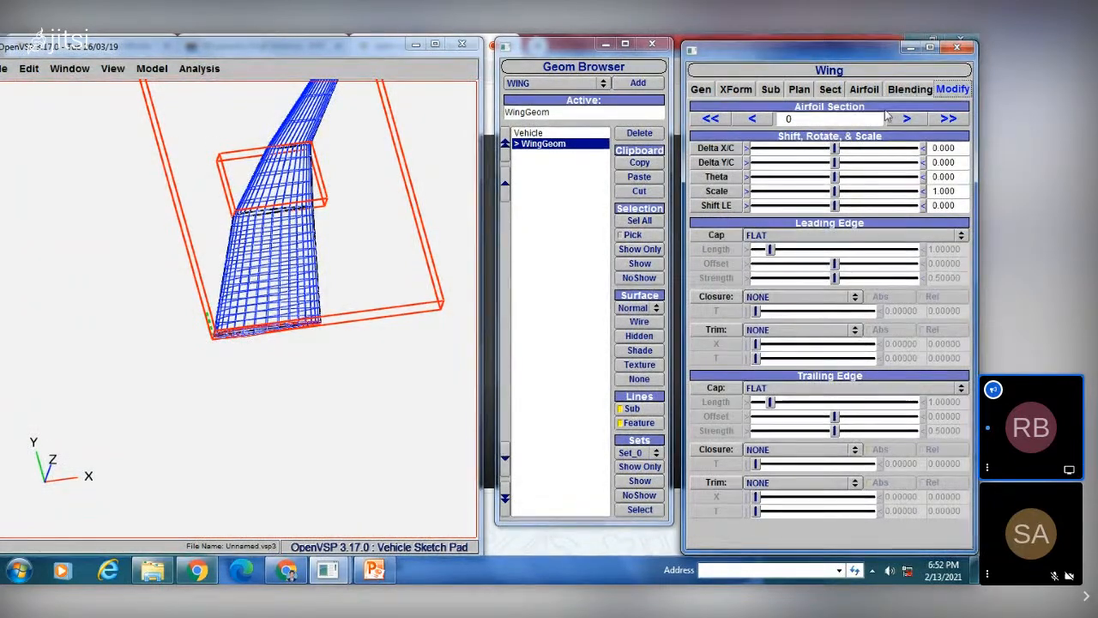
drag(841, 151, 861, 152)
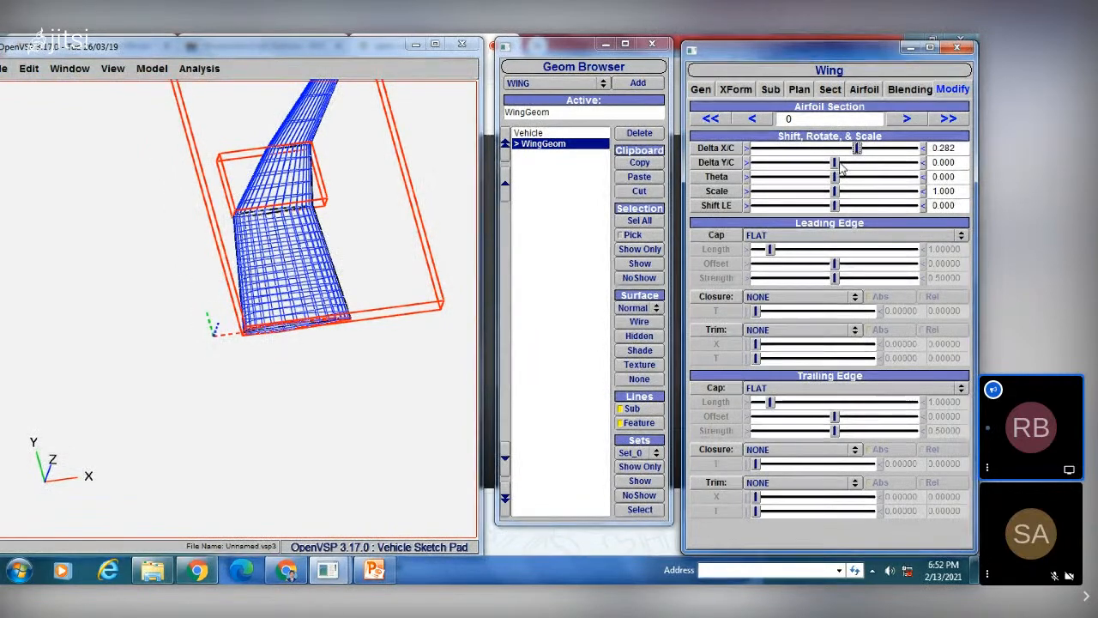
drag(834, 162, 837, 191)
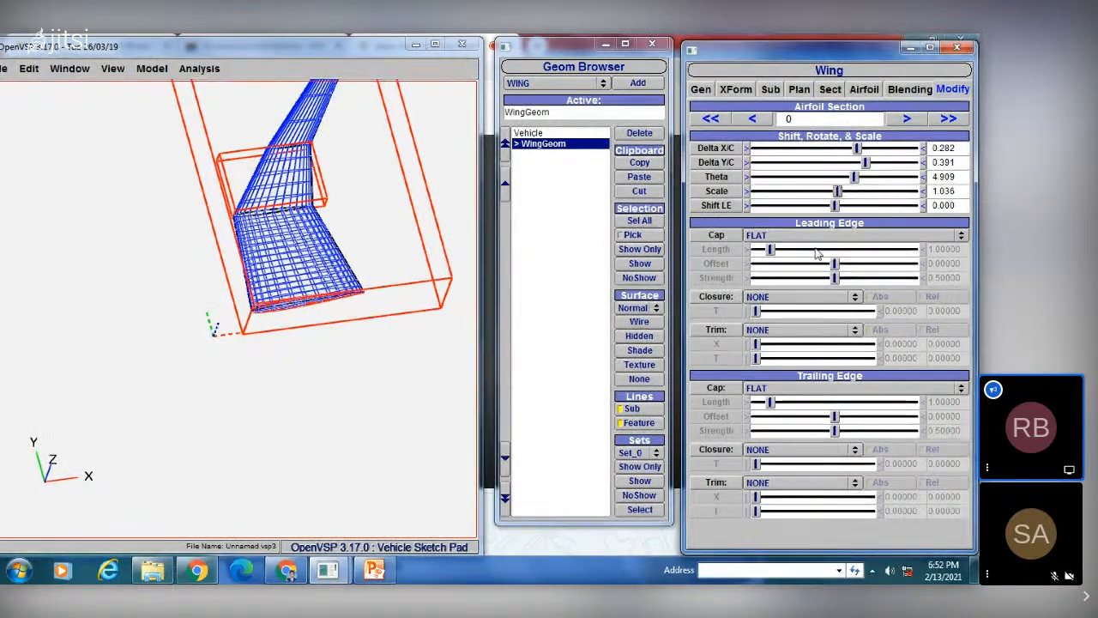
- Set the trailing edge cap of airfoil section 0 to ROUND
click(799, 389)
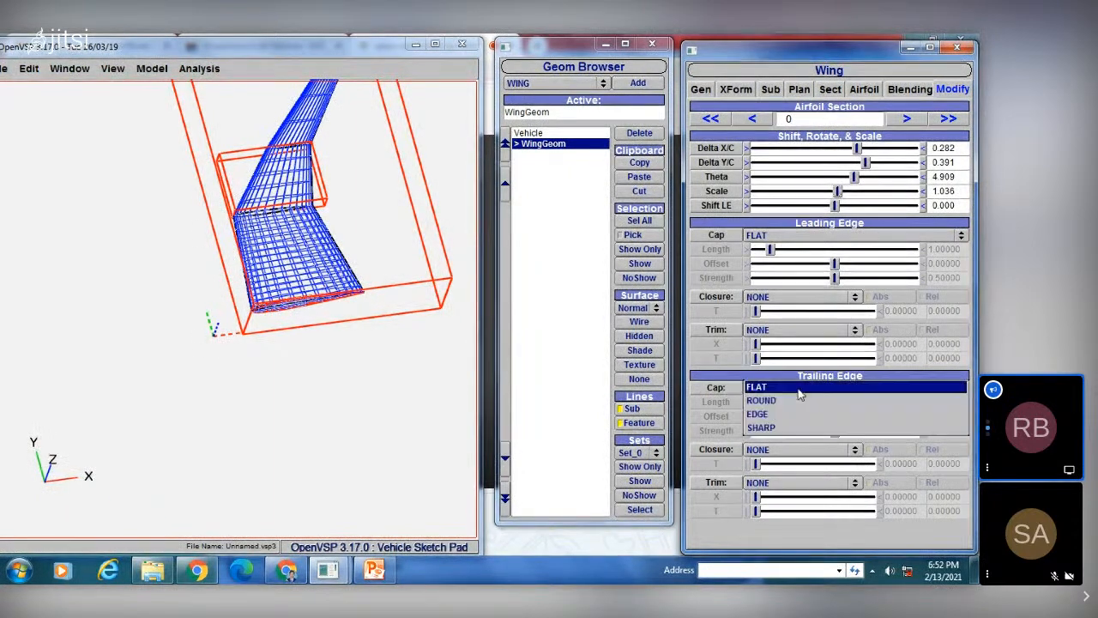
click(800, 401)
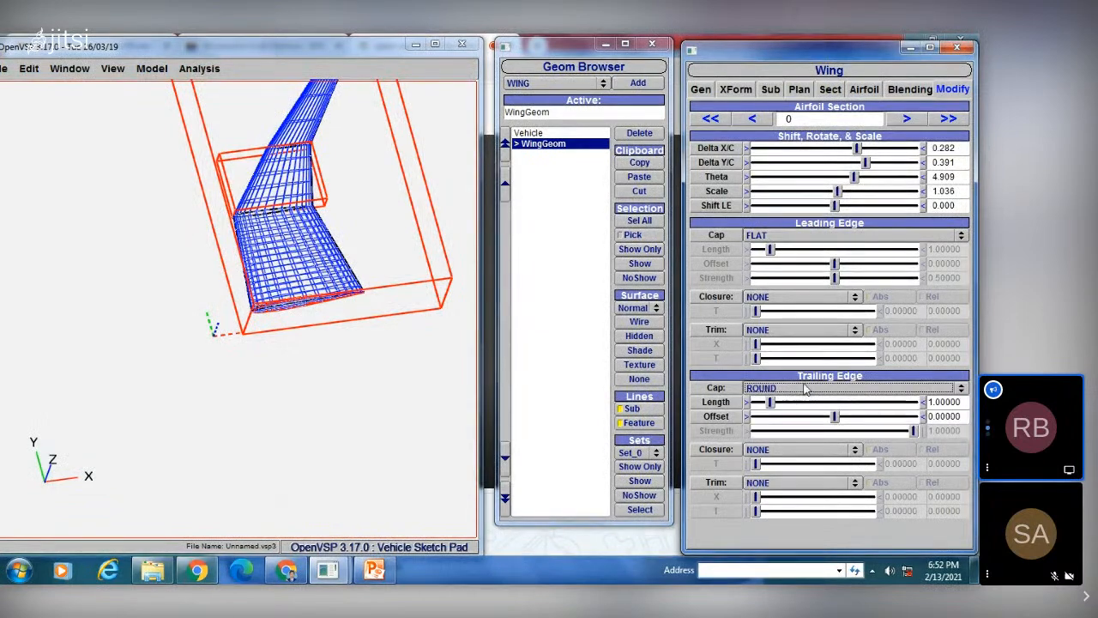
click(797, 389)
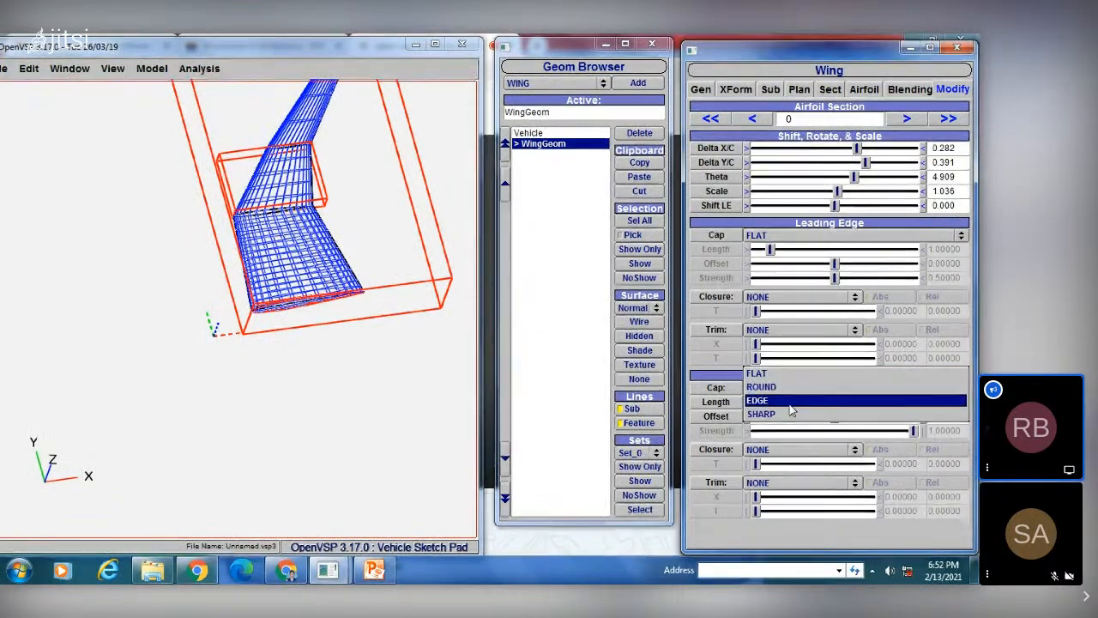
click(781, 335)
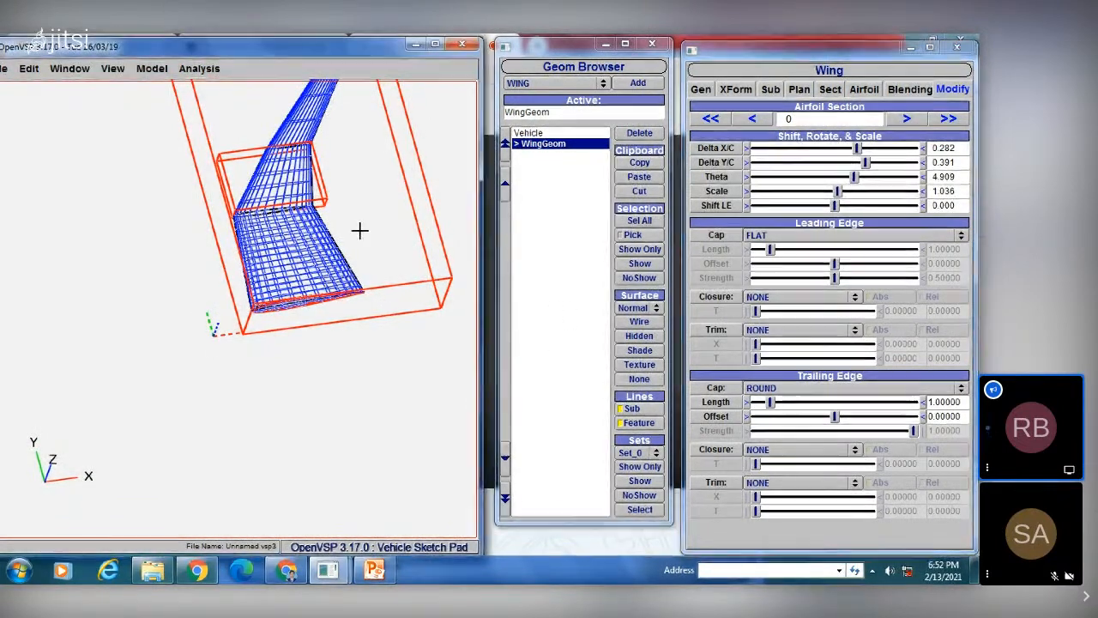
- Display the wing as a shaded surface and deselect it to view it without its bounding boxes
mouse_move(359, 230)
mouse_down()
mouse_move(318, 326)
mouse_move(292, 343)
mouse_up()
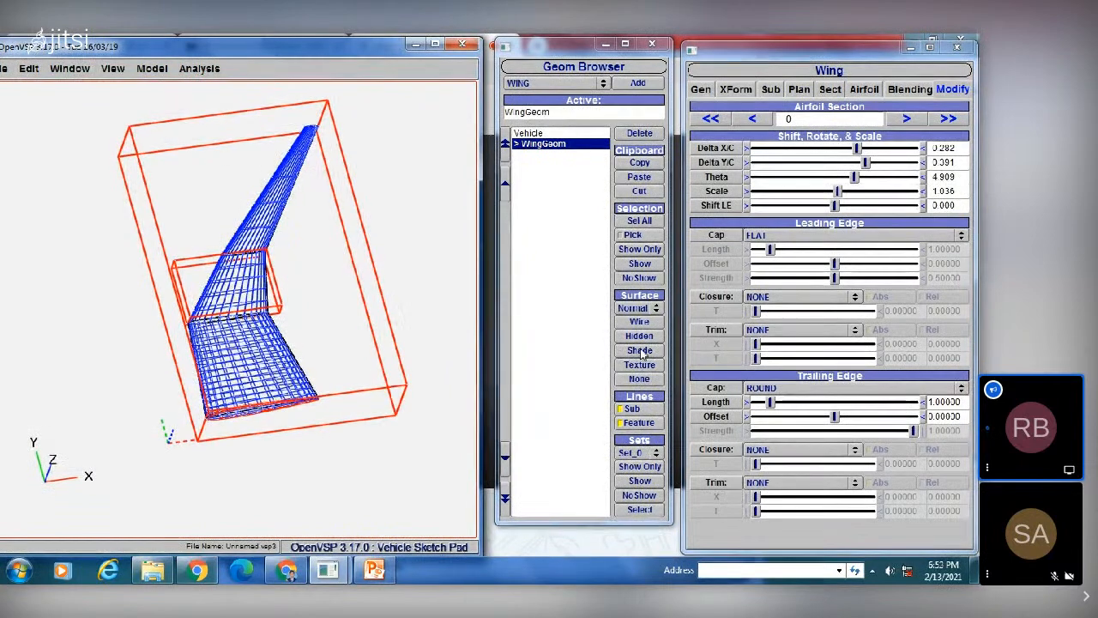
click(639, 350)
click(554, 305)
drag(414, 284, 334, 270)
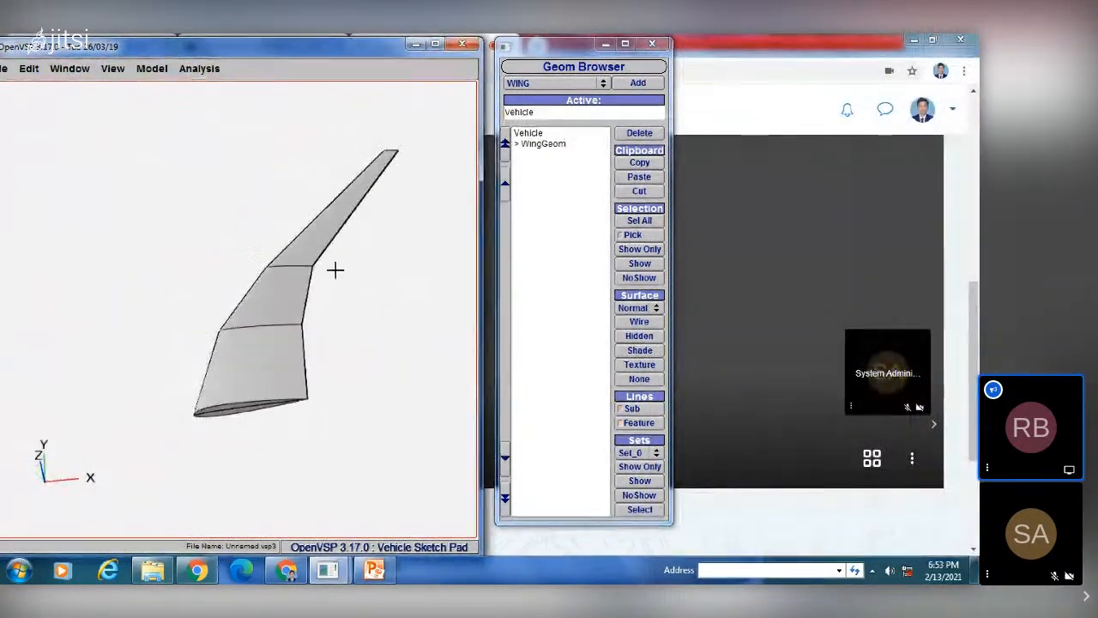
- Try the Aluminum material on WingGeom, replace it with Bronze, and deselect the wing to inspect it
click(549, 144)
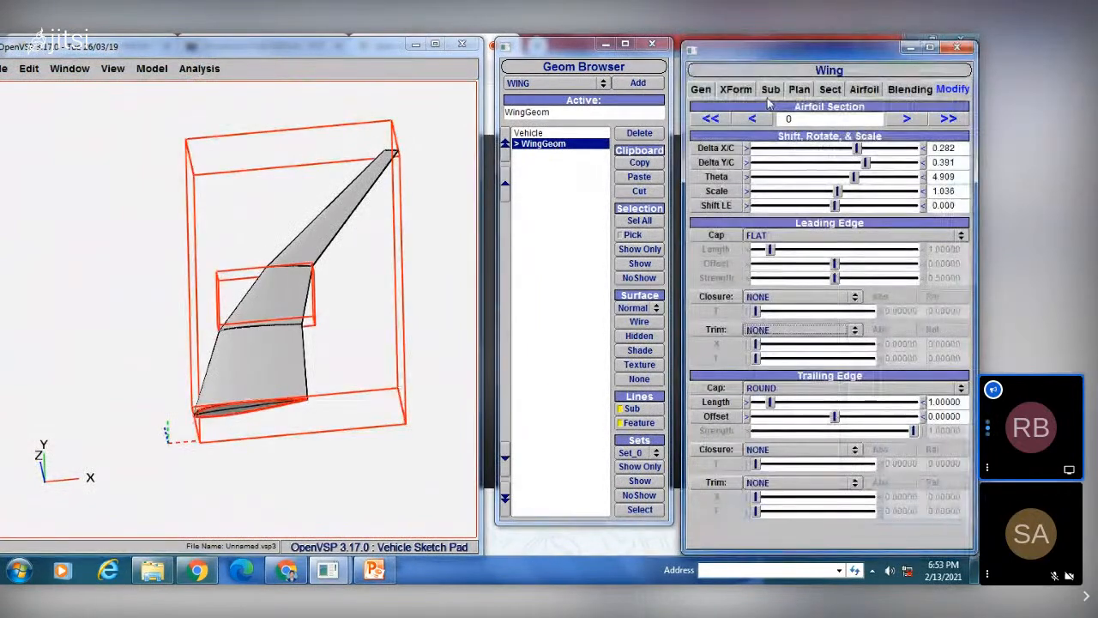
click(702, 90)
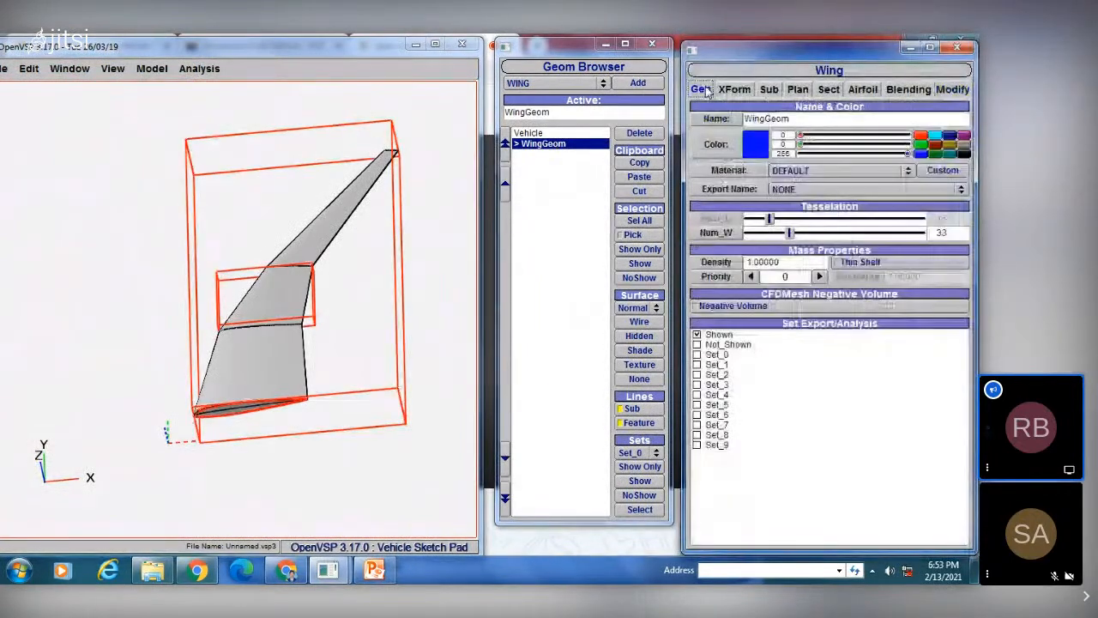
click(805, 170)
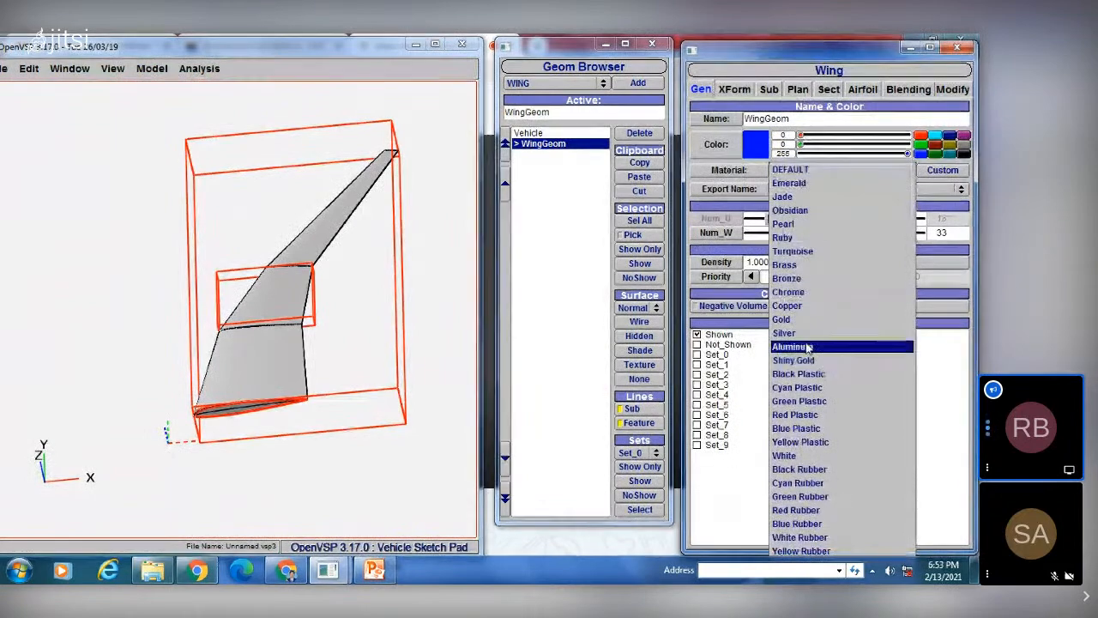
click(798, 346)
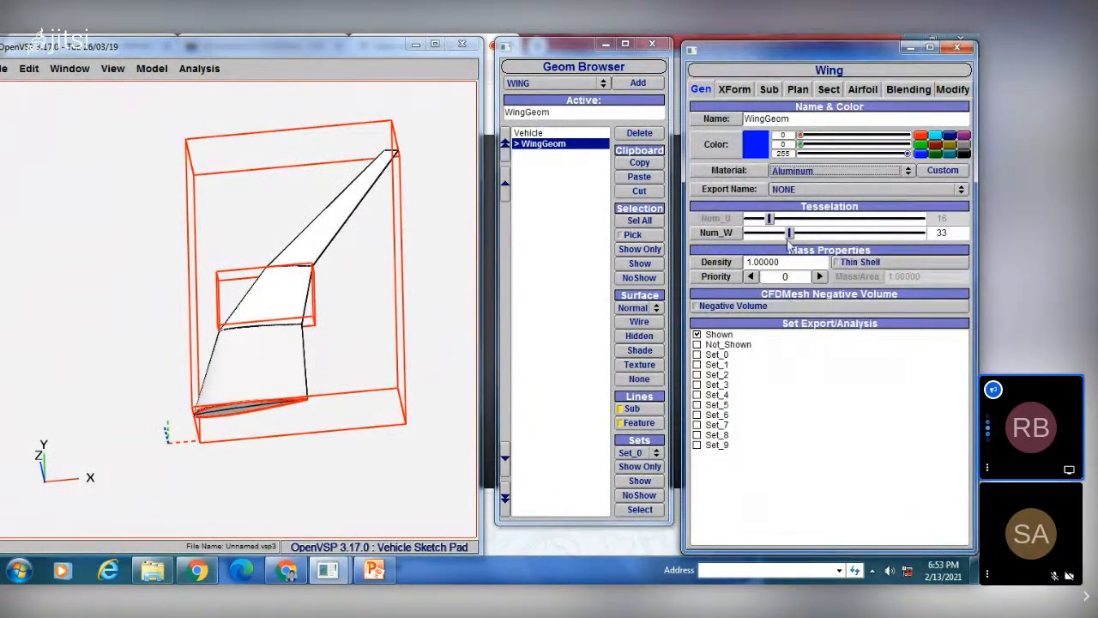
click(784, 172)
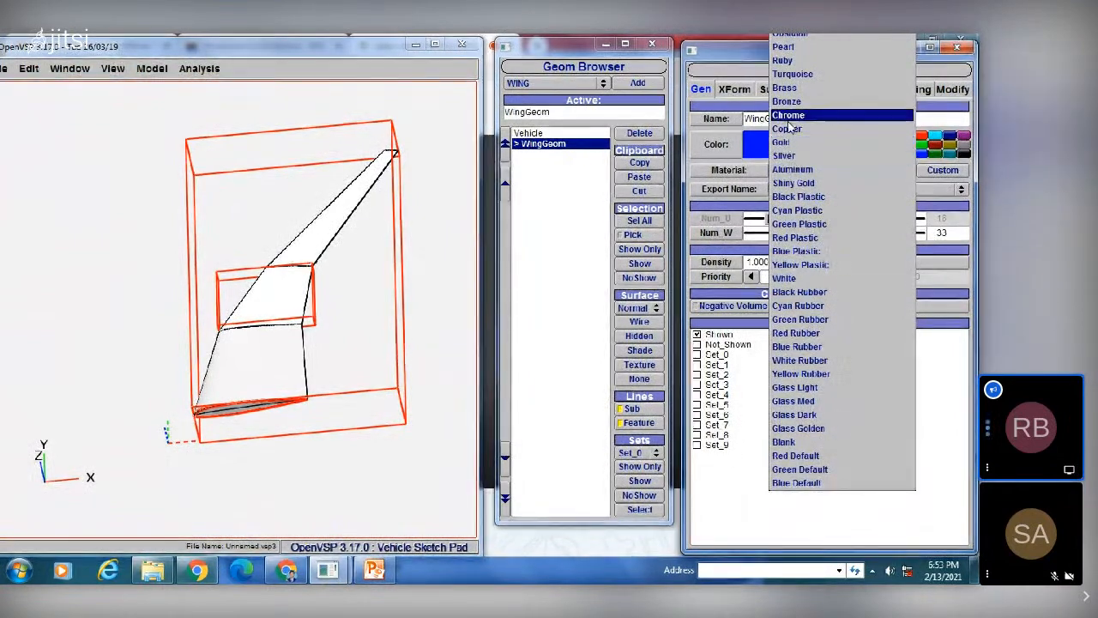
click(792, 103)
click(563, 234)
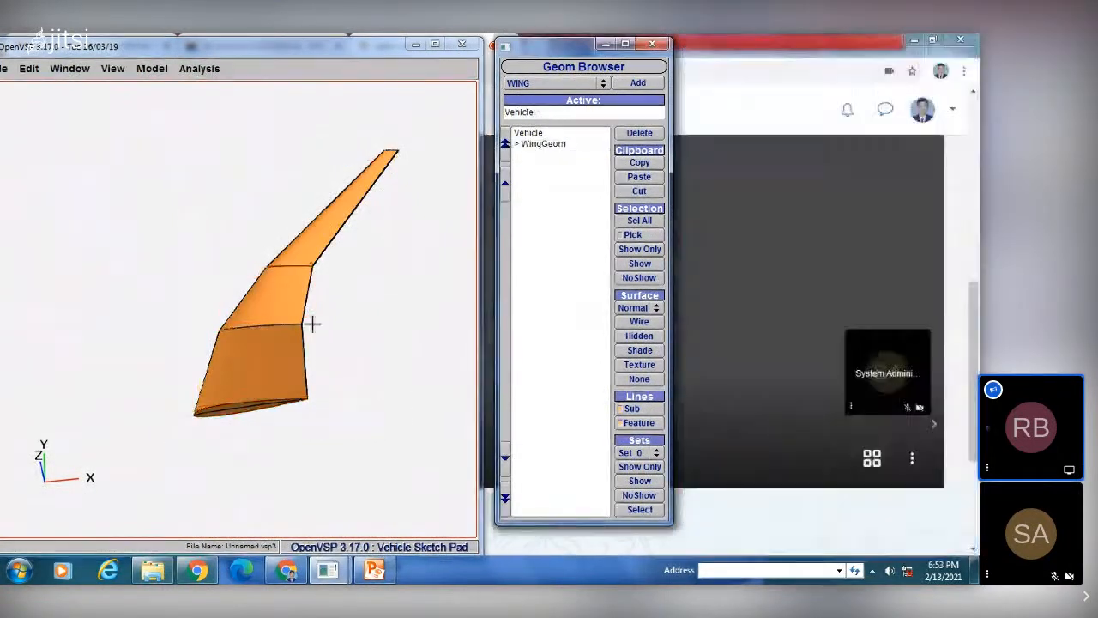
drag(311, 323, 366, 283)
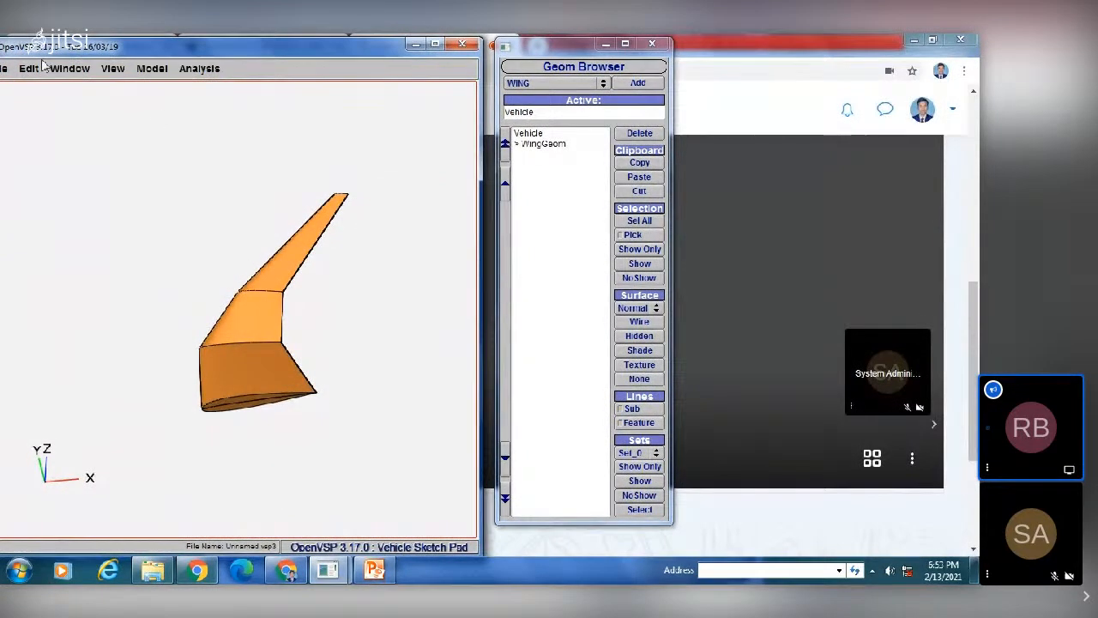
- Save the model under the file name WING MODEL 1 in the OpenVSP-3.17.0-win32 folder
drag(34, 46, 146, 52)
click(112, 74)
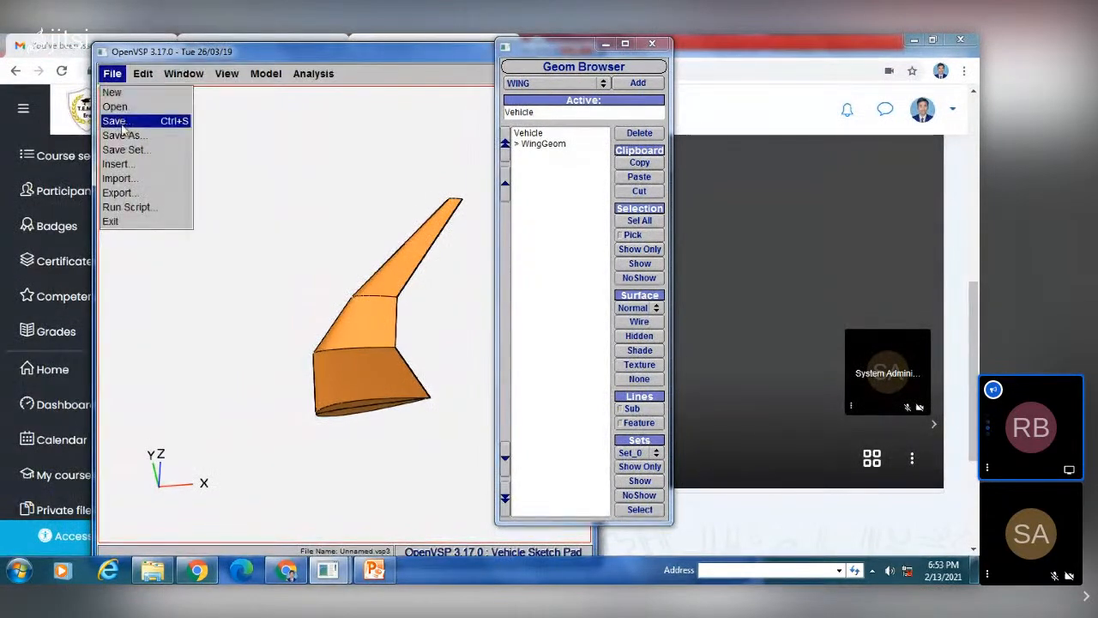
click(124, 136)
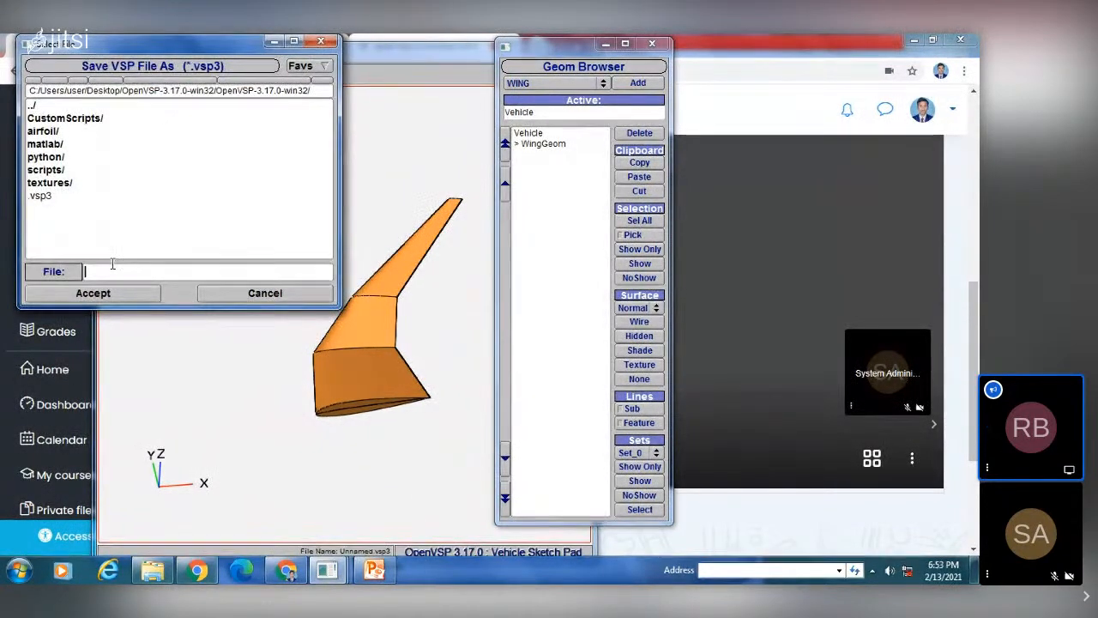
text(MODEL)
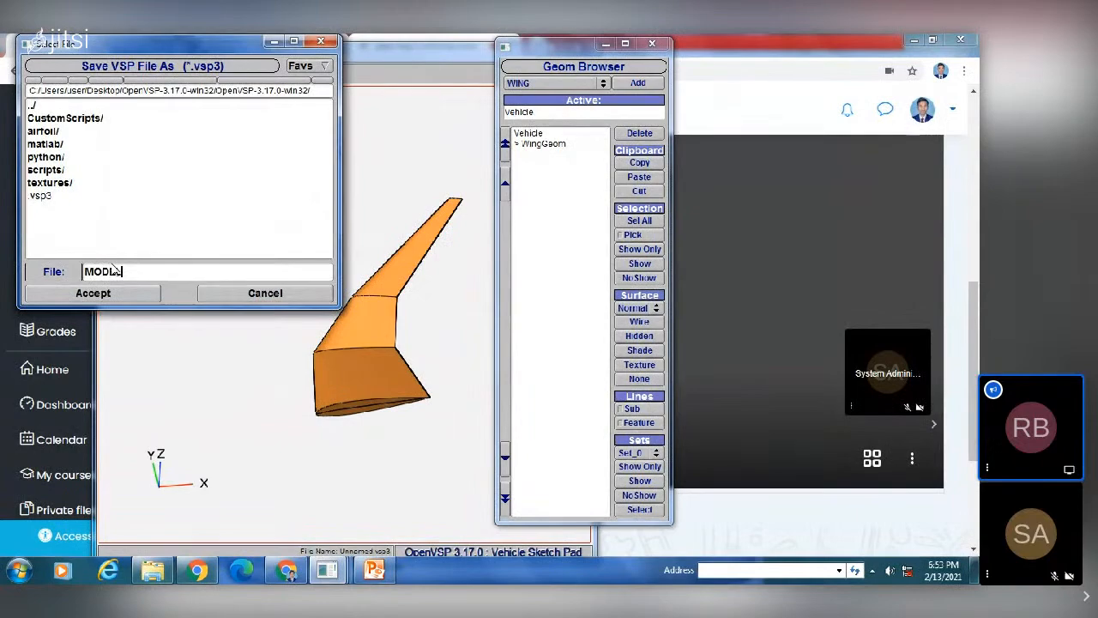
key(BackSpace)
key(BackSpace)
key(BackSpace)
key(BackSpace)
key(BackSpace)
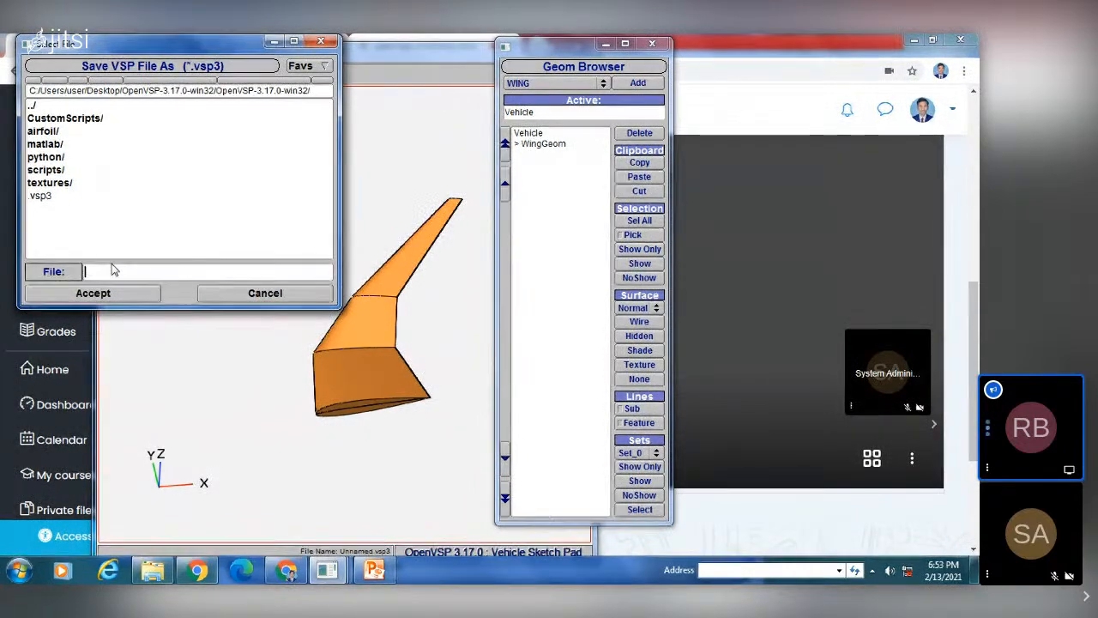
text(WING_MODEL)
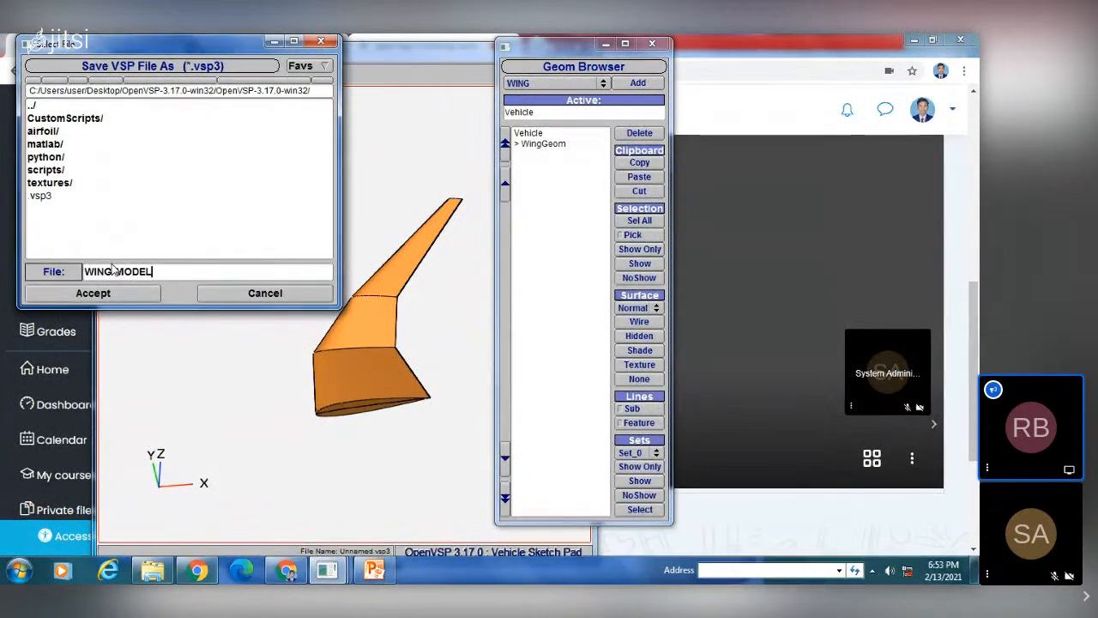
text( 1)
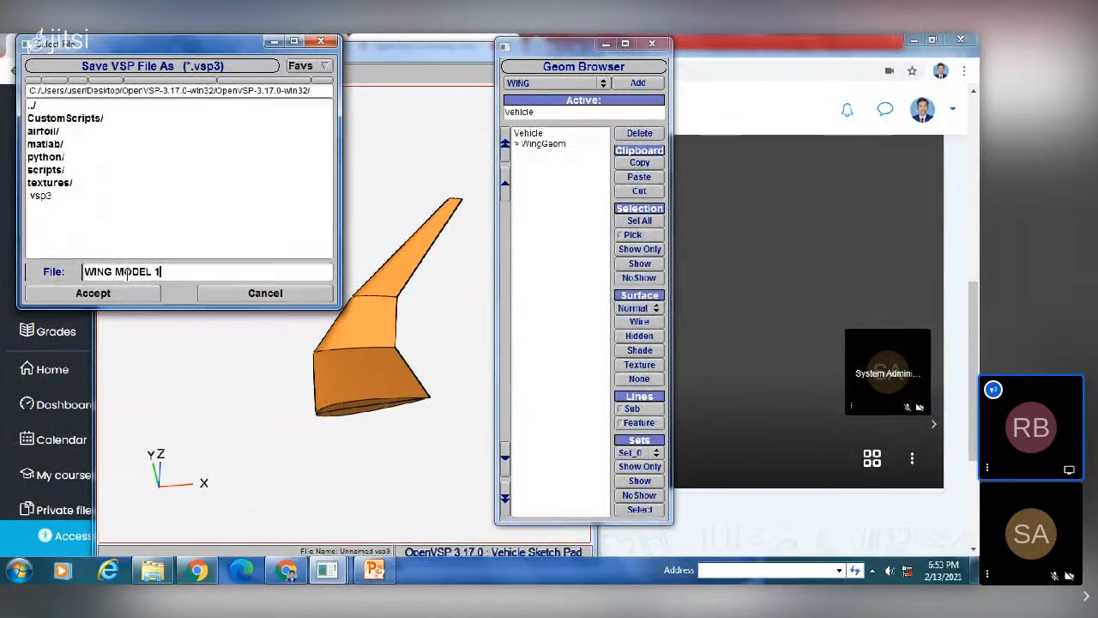
click(98, 294)
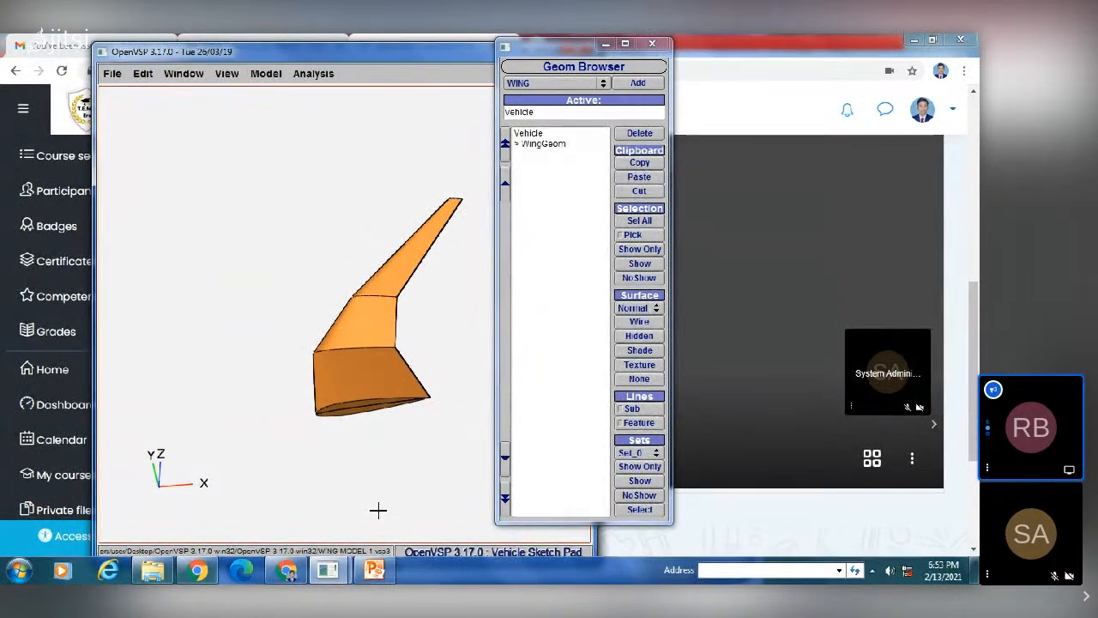
- Switch to the PowerPoint presentation and show slide 2, the title slide introducing wing construction
click(374, 570)
scroll(49, 206, up, 10)
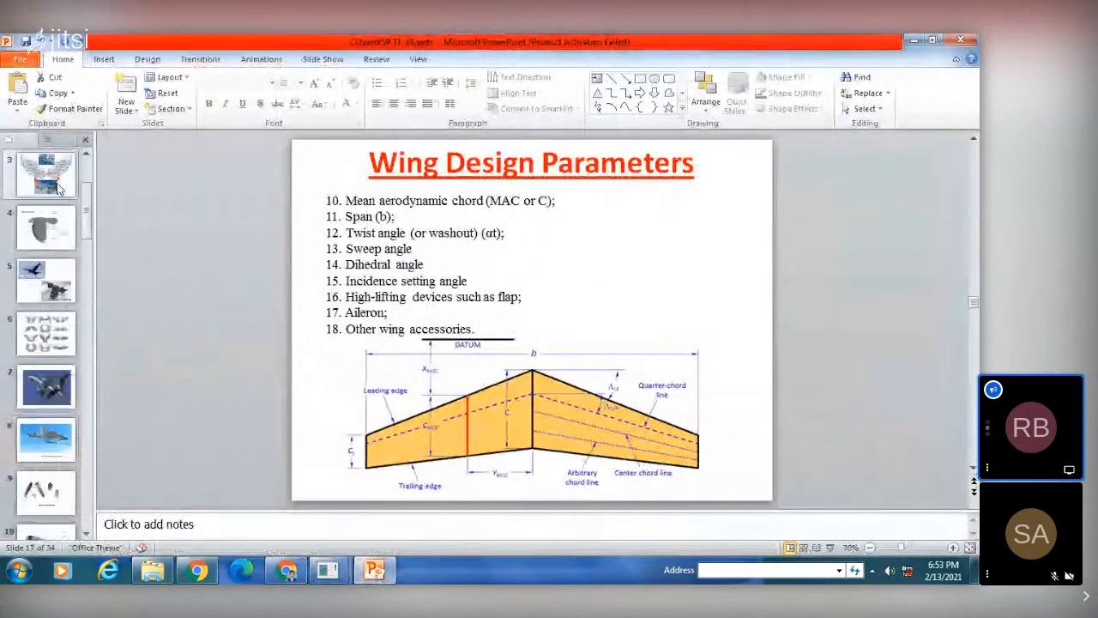
click(49, 206)
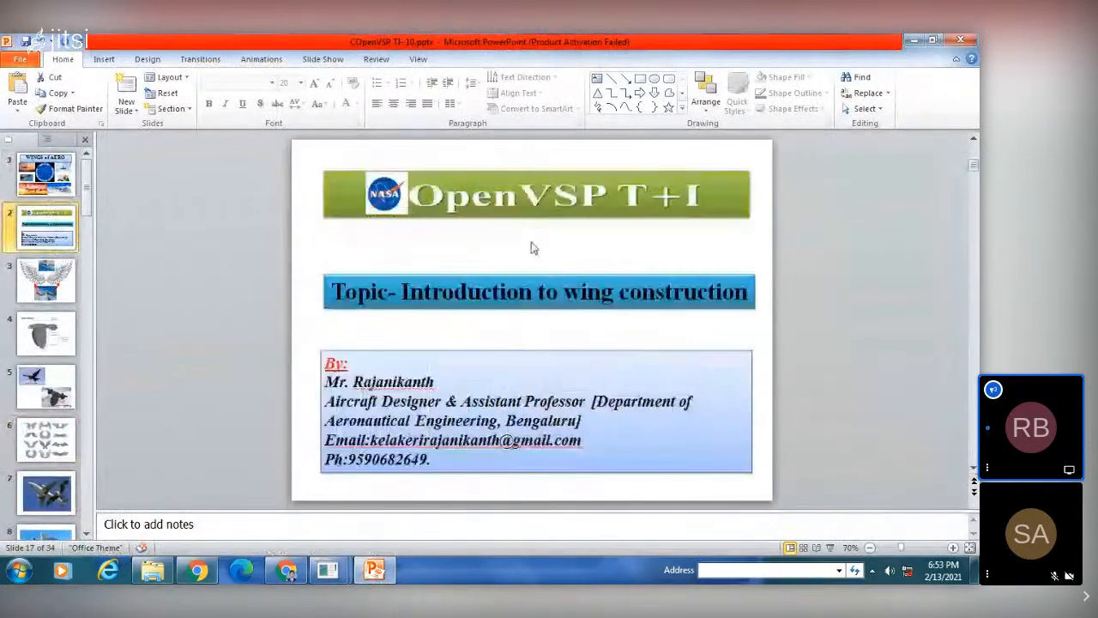